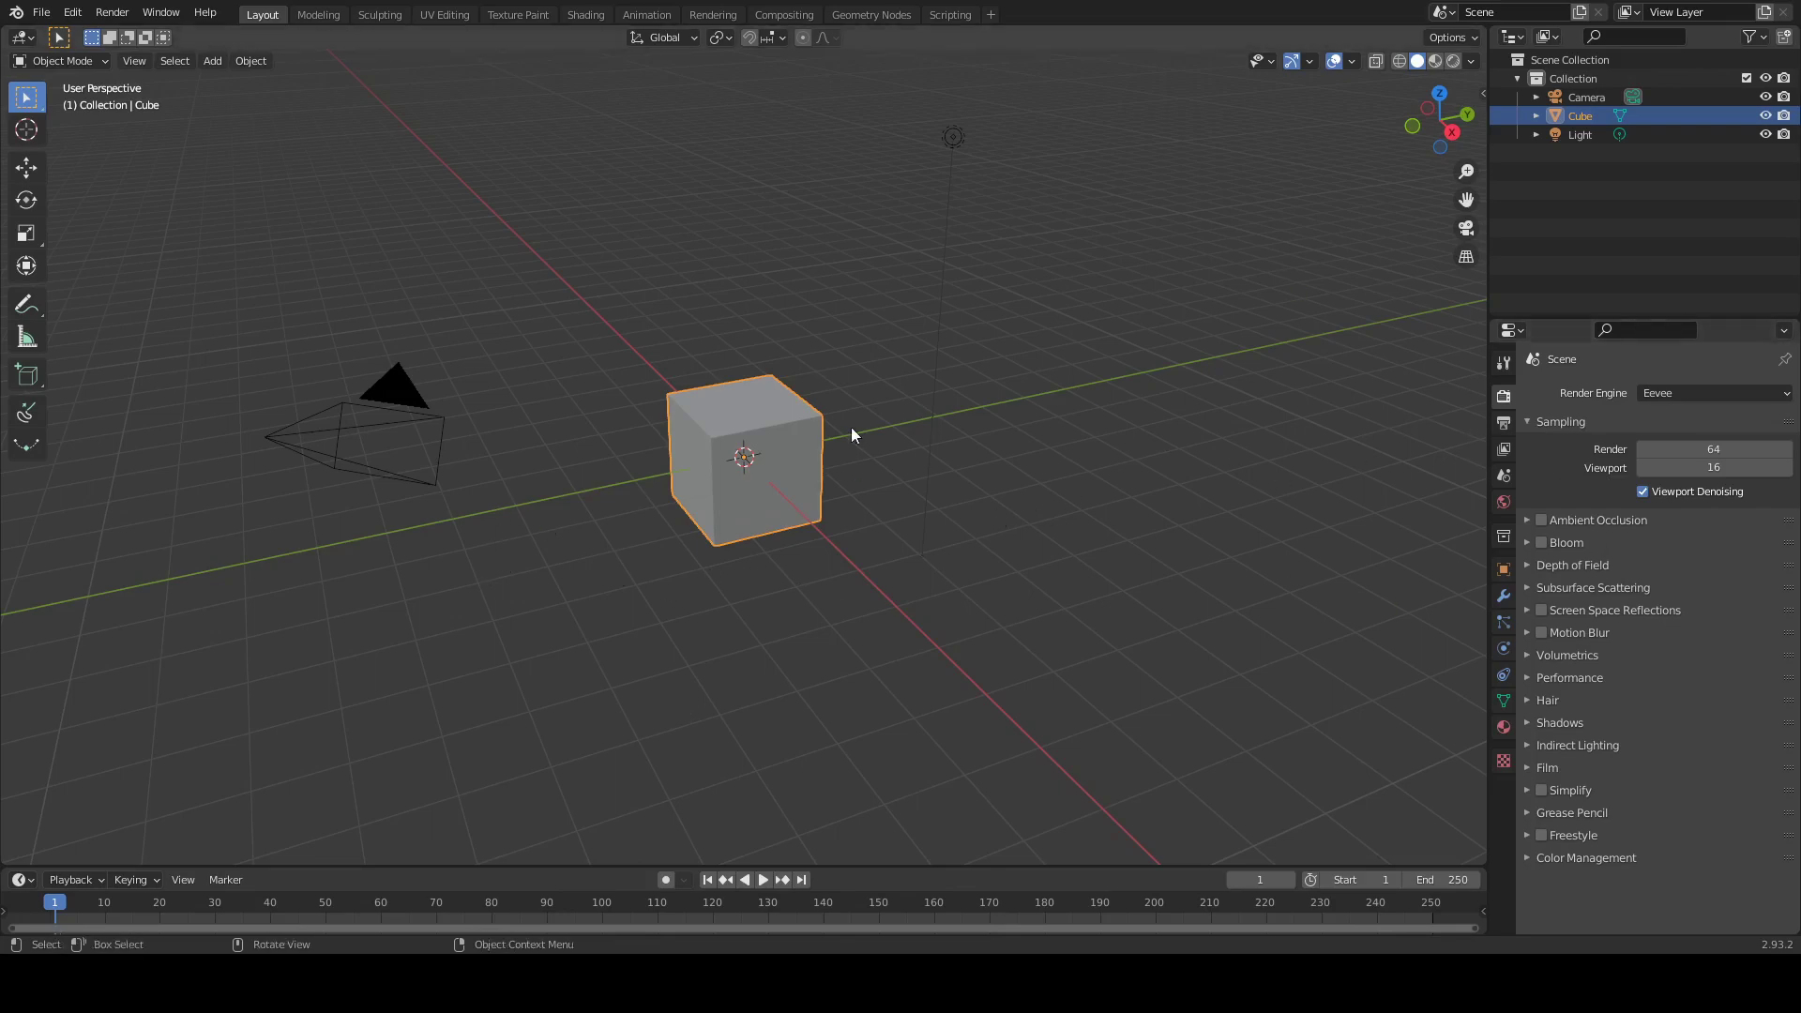
Switch the render engine to Octane, turn on rendered shading, and split the viewport side by side
{"action": "left_click", "coordinate": [1676, 391]}
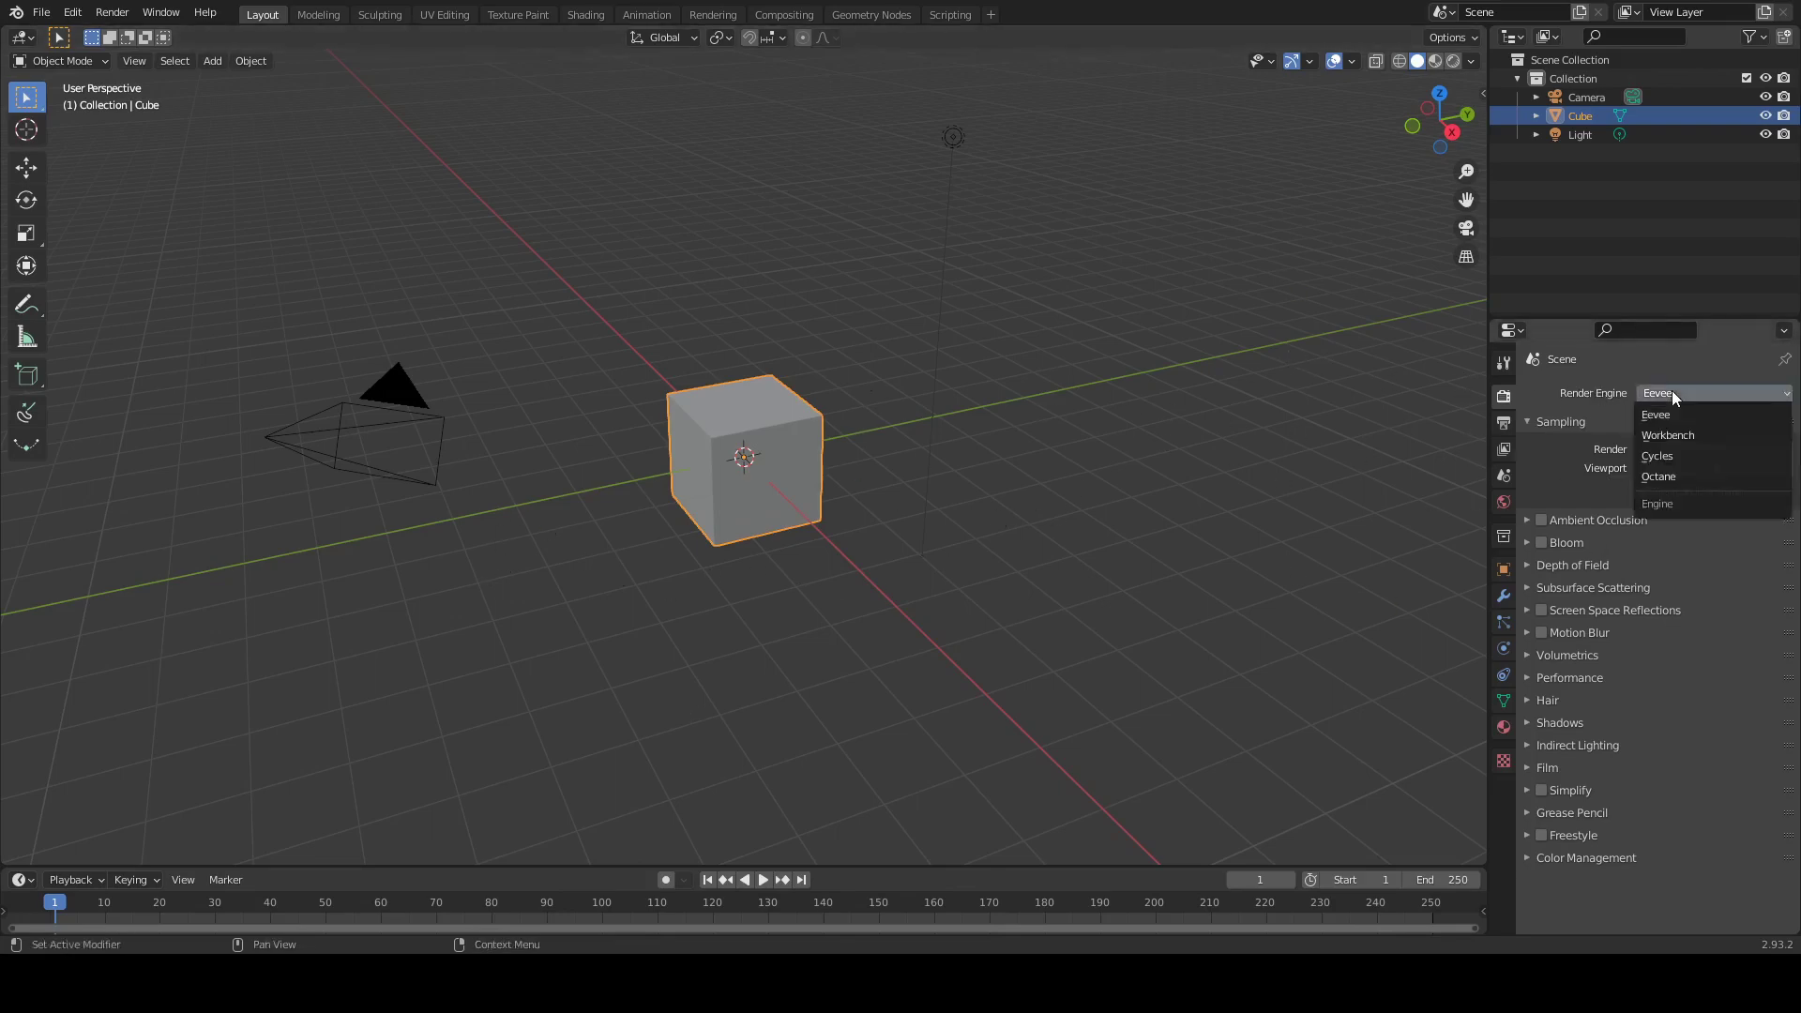
{"action": "left_click", "coordinate": [1655, 479]}
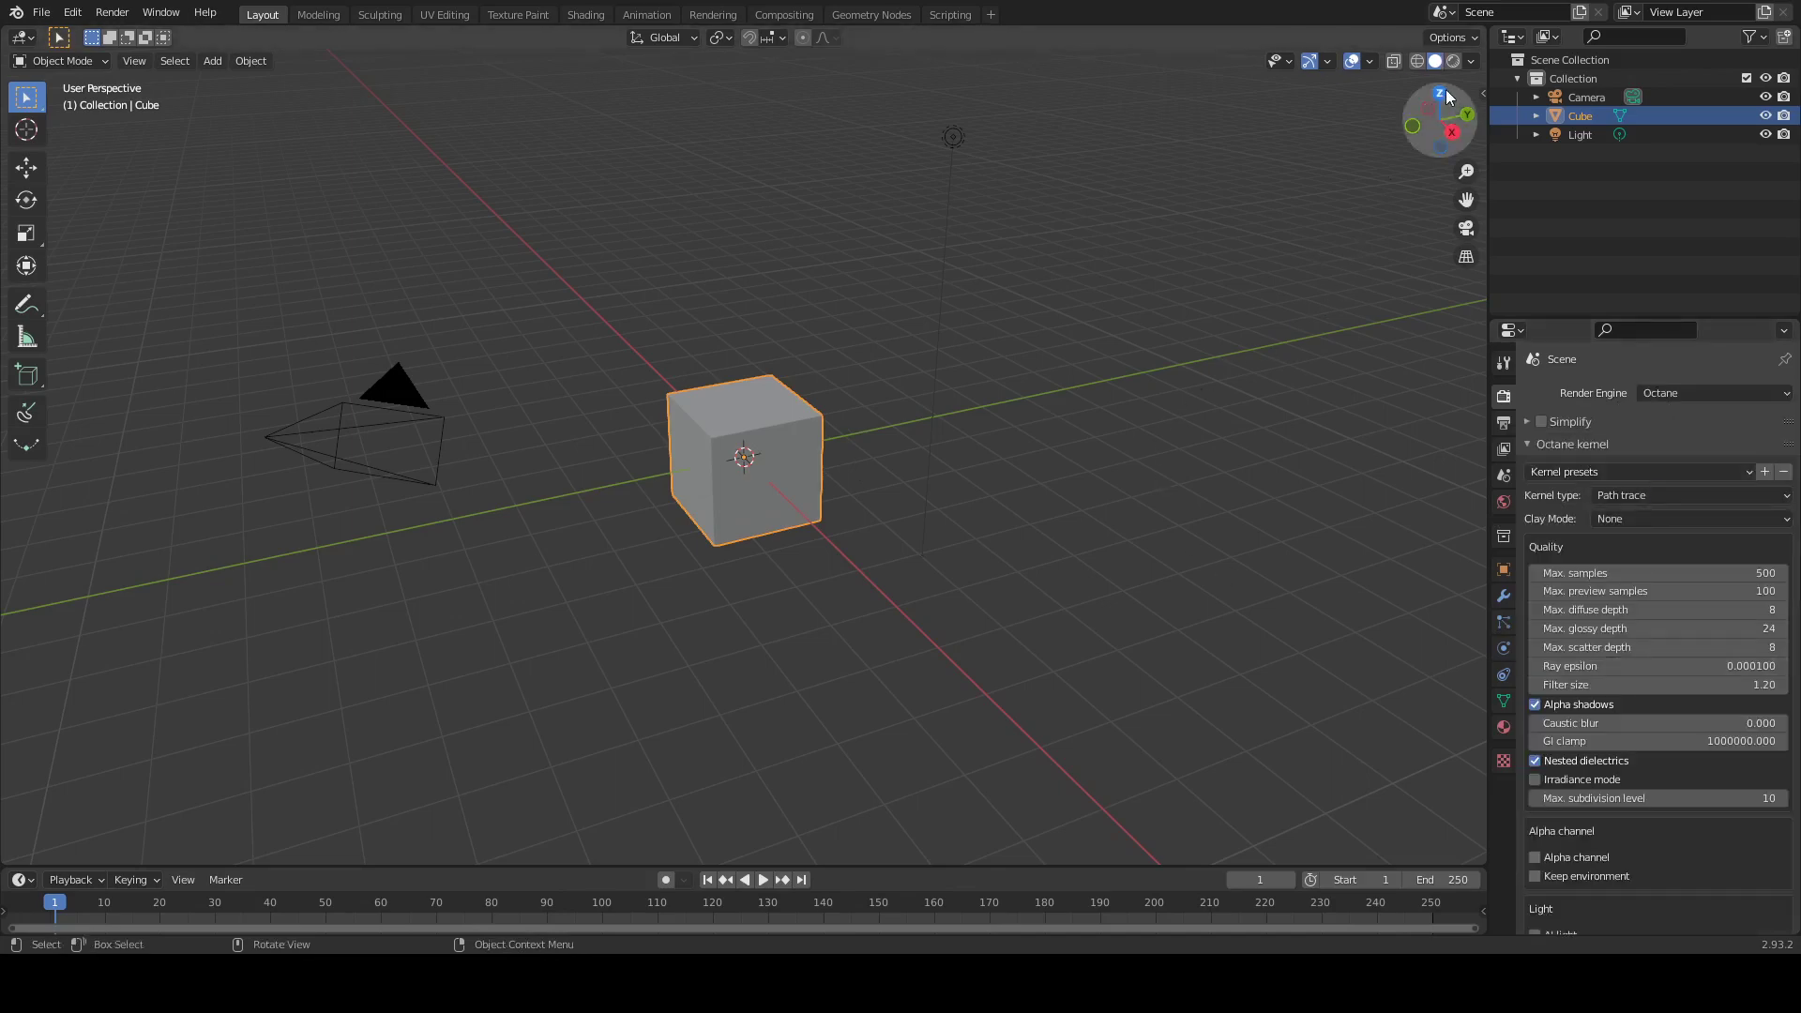
{"action": "left_click", "coordinate": [1453, 60]}
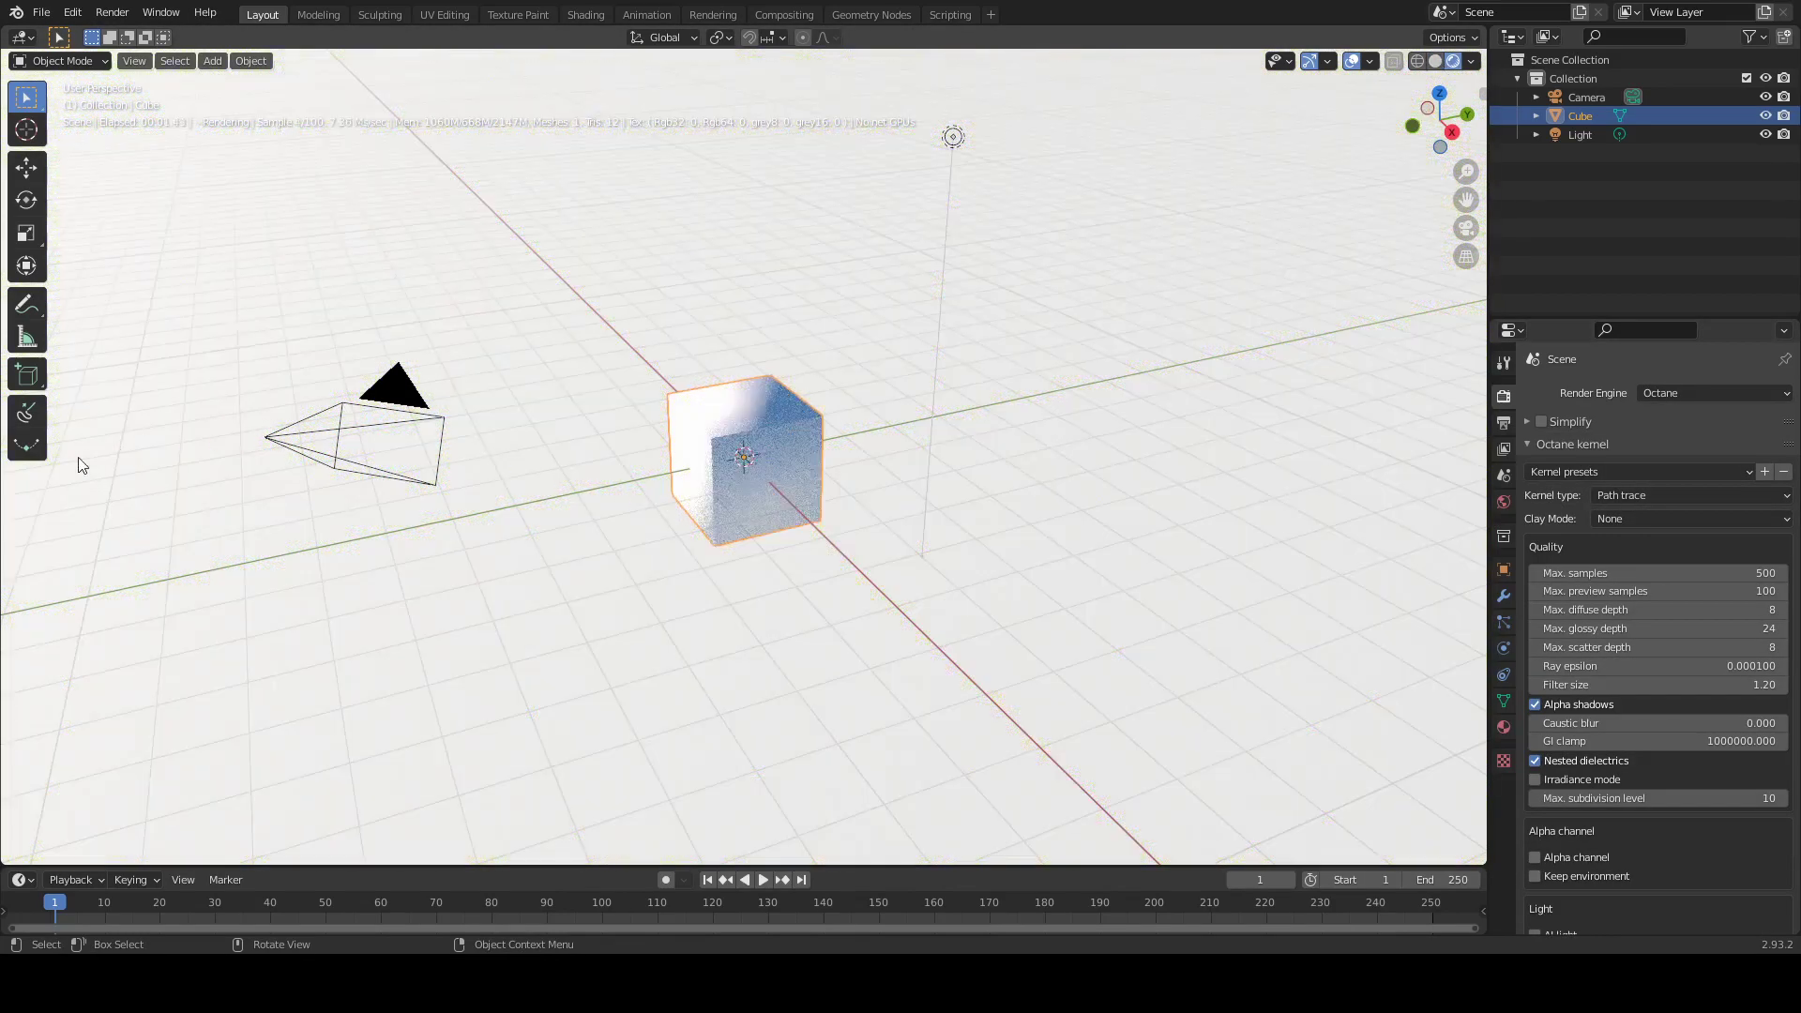
{"action": "left_click_drag", "start_coordinate": [6, 34], "coordinate": [1006, 227]}
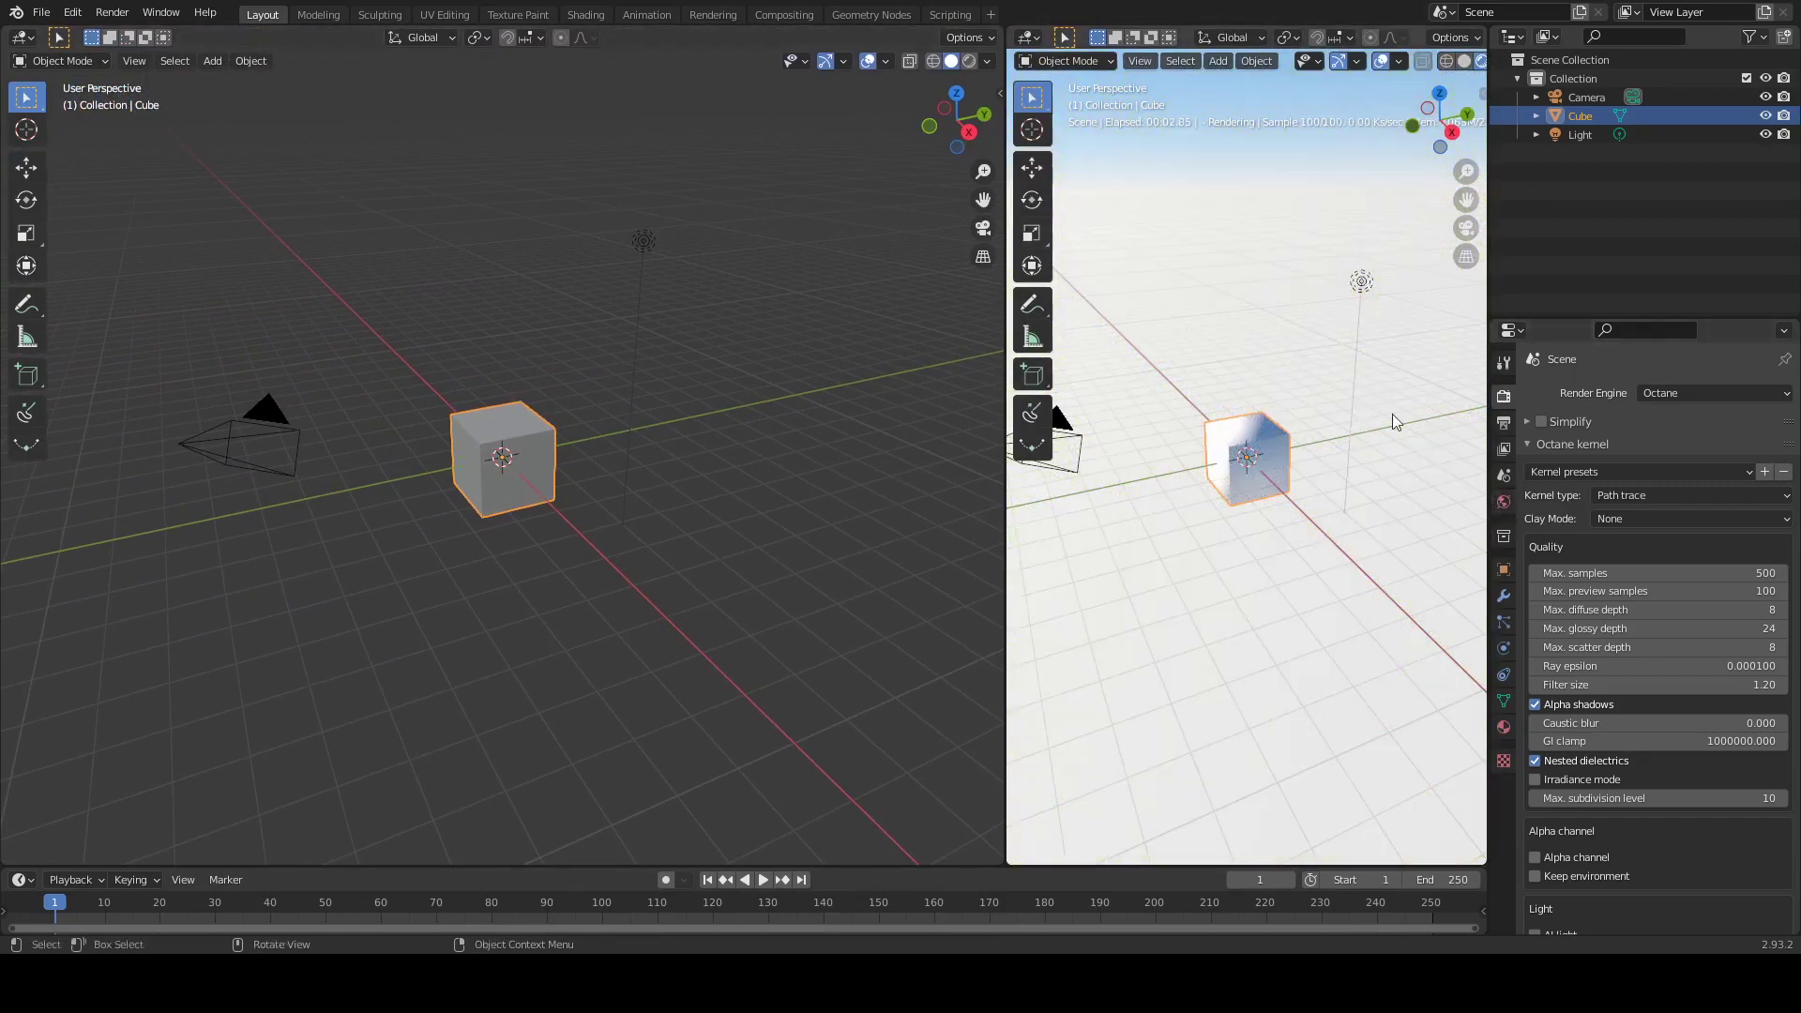
Set the Octane world to a Texture Environment and drag its texture colour value to black
{"action": "left_click", "coordinate": [1504, 507]}
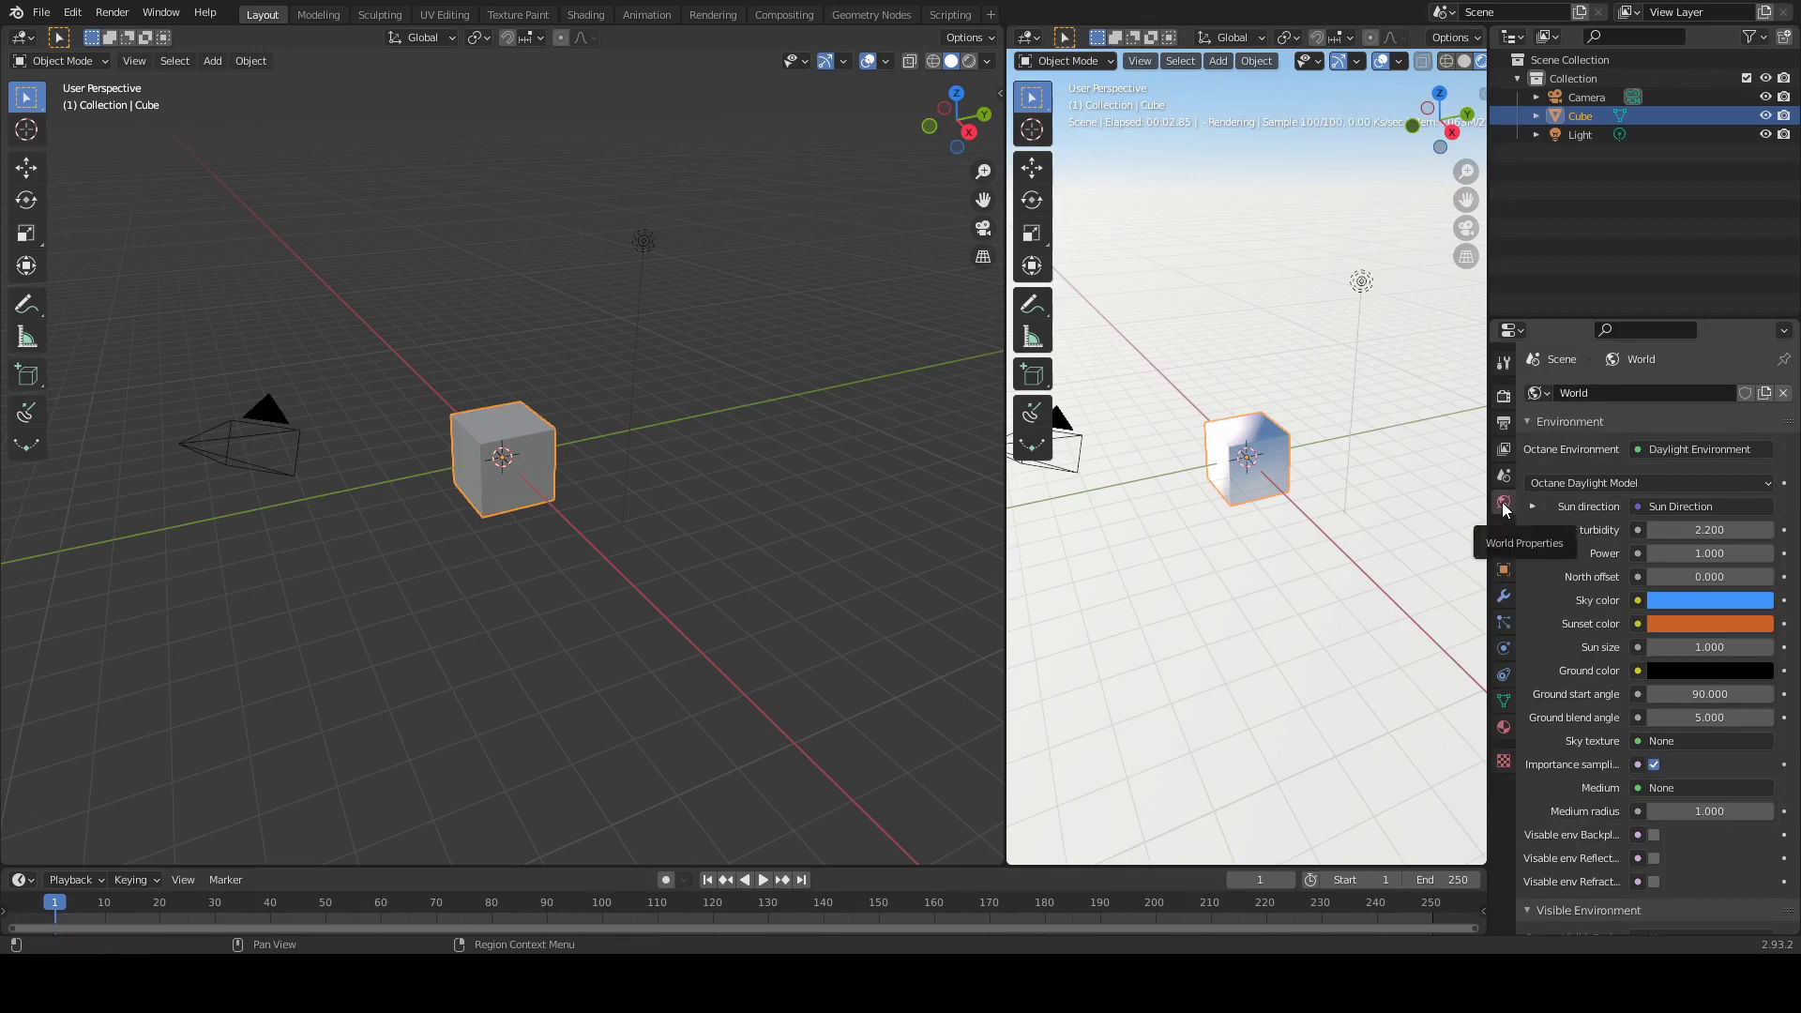
{"action": "left_click", "coordinate": [1659, 453]}
{"action": "left_click", "coordinate": [1546, 533]}
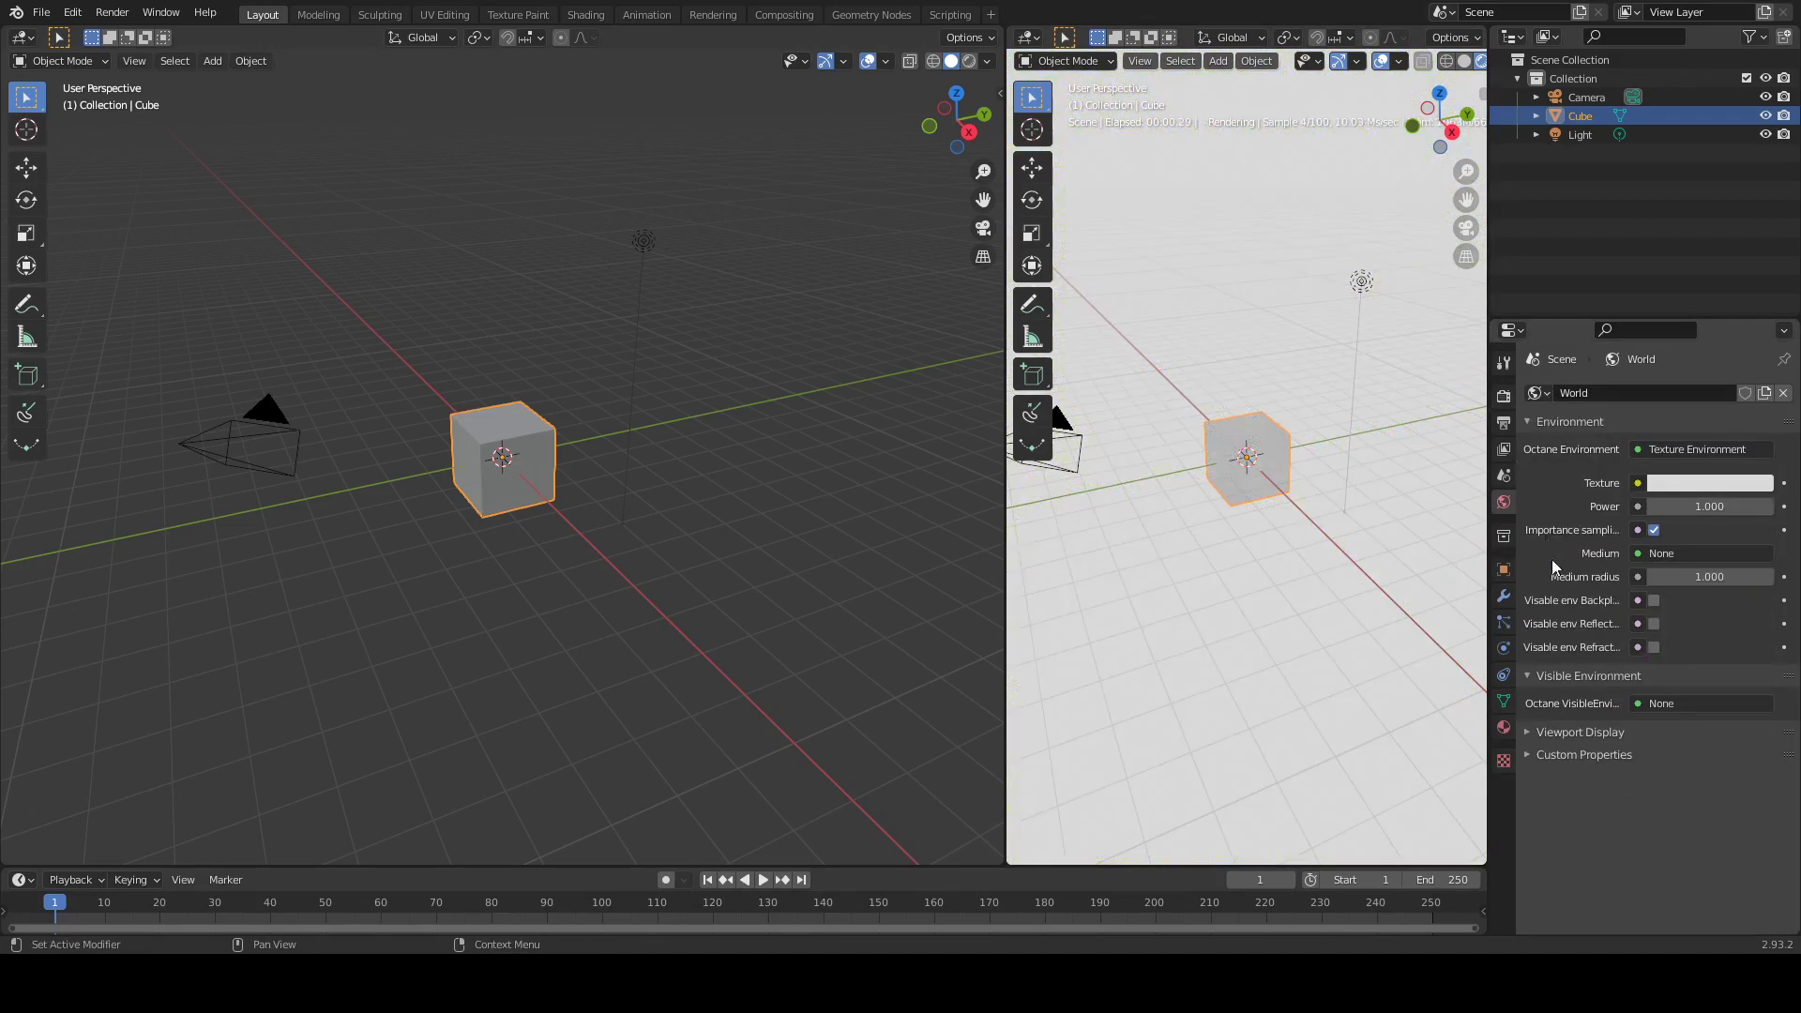
{"action": "left_click", "coordinate": [1674, 484]}
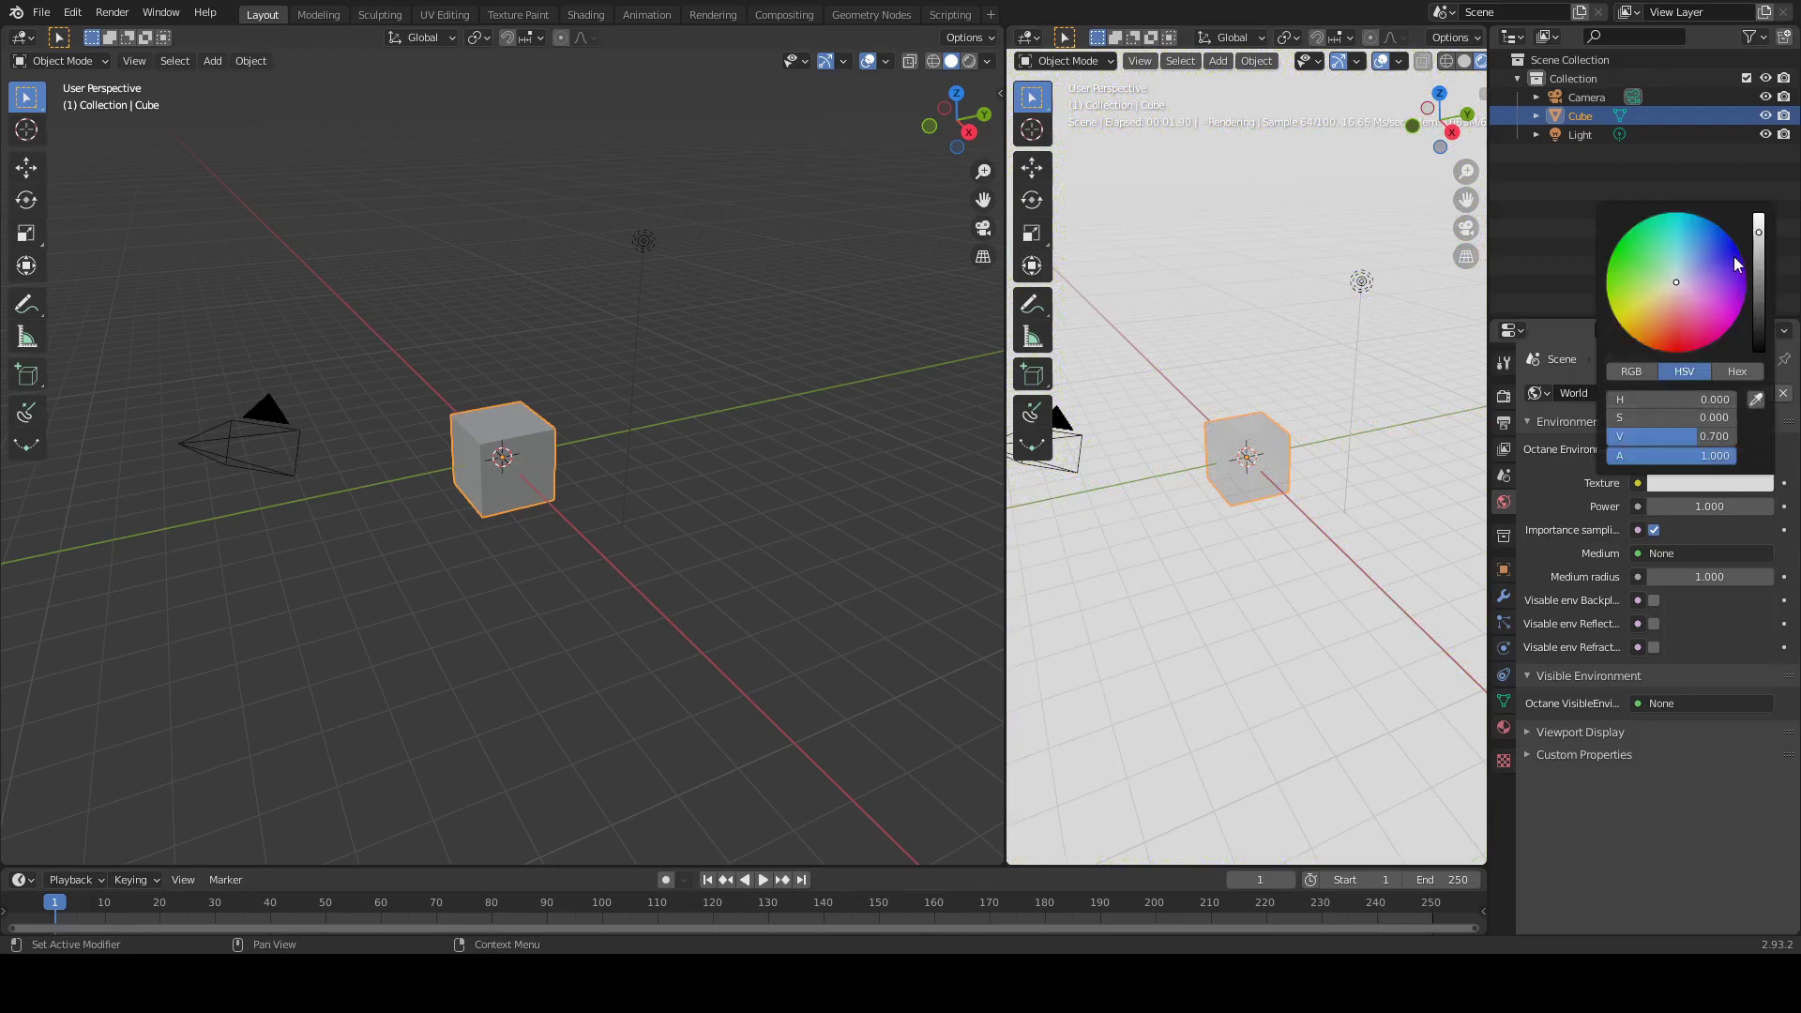
{"action": "left_click_drag", "start_coordinate": [1759, 235], "coordinate": [1766, 392]}
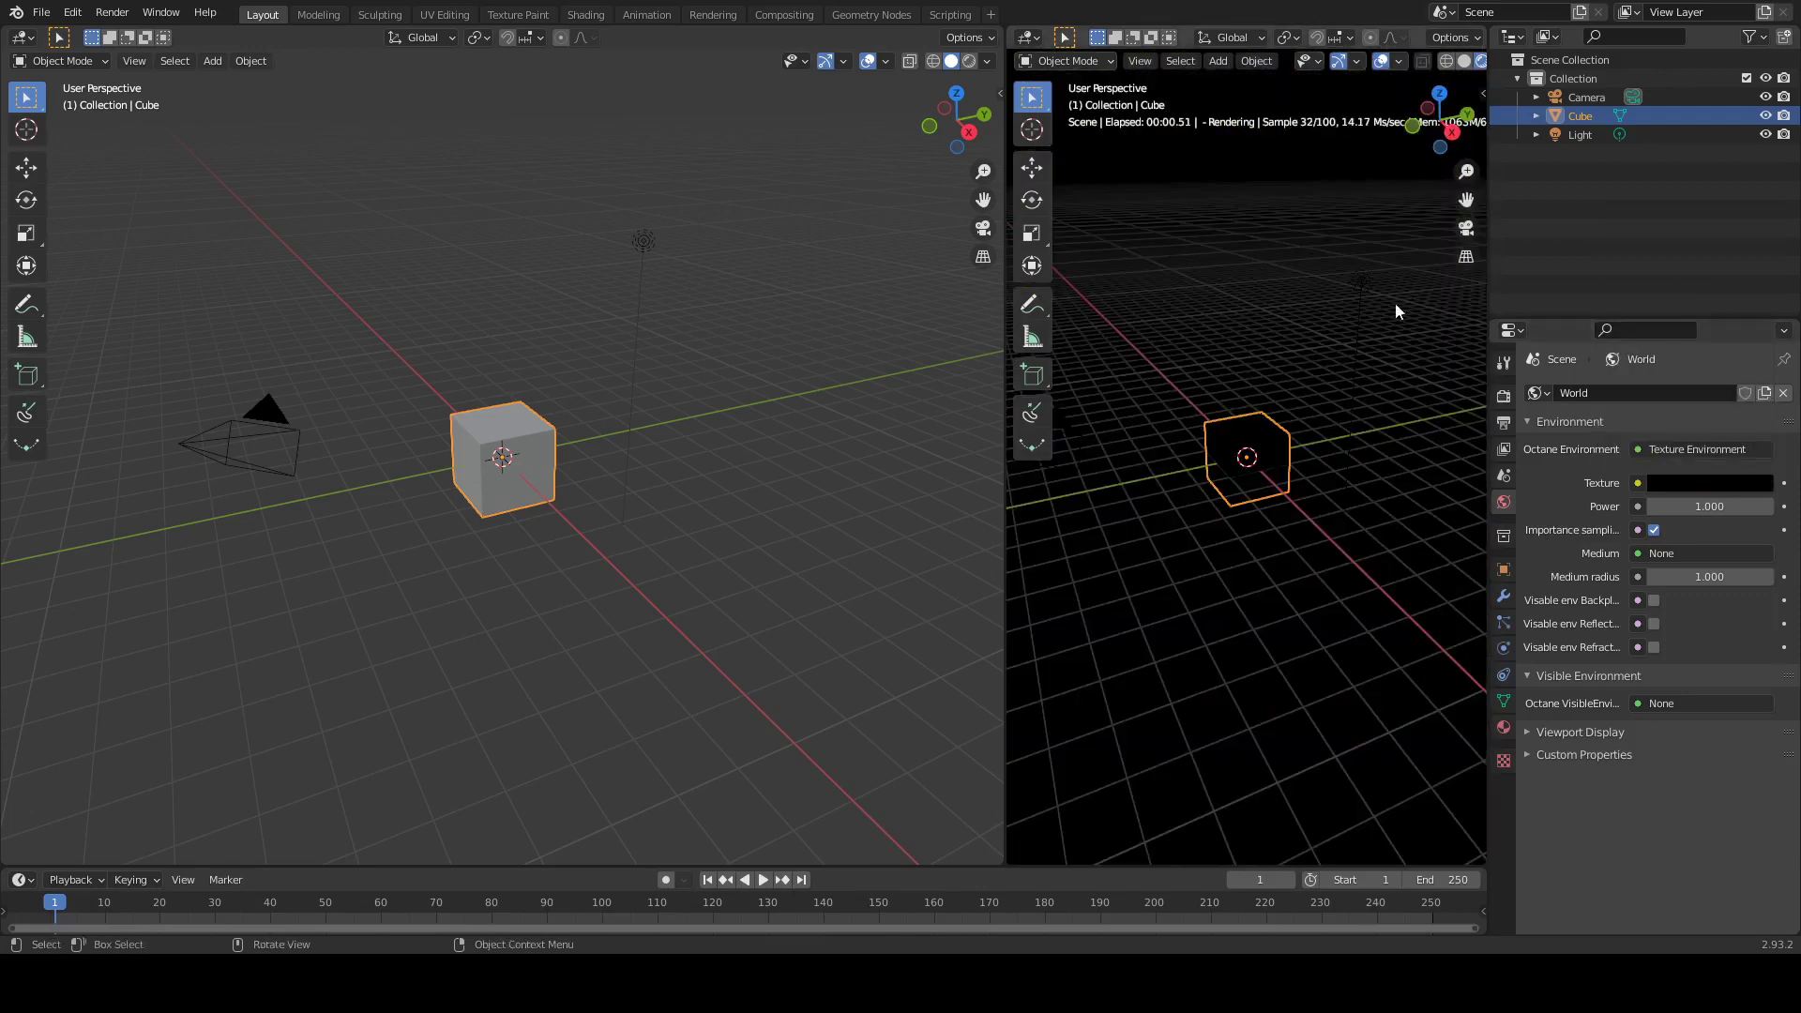
Delete the light and turn the left area into the Shader Editor for material nodes
{"action": "left_click", "coordinate": [1577, 136]}
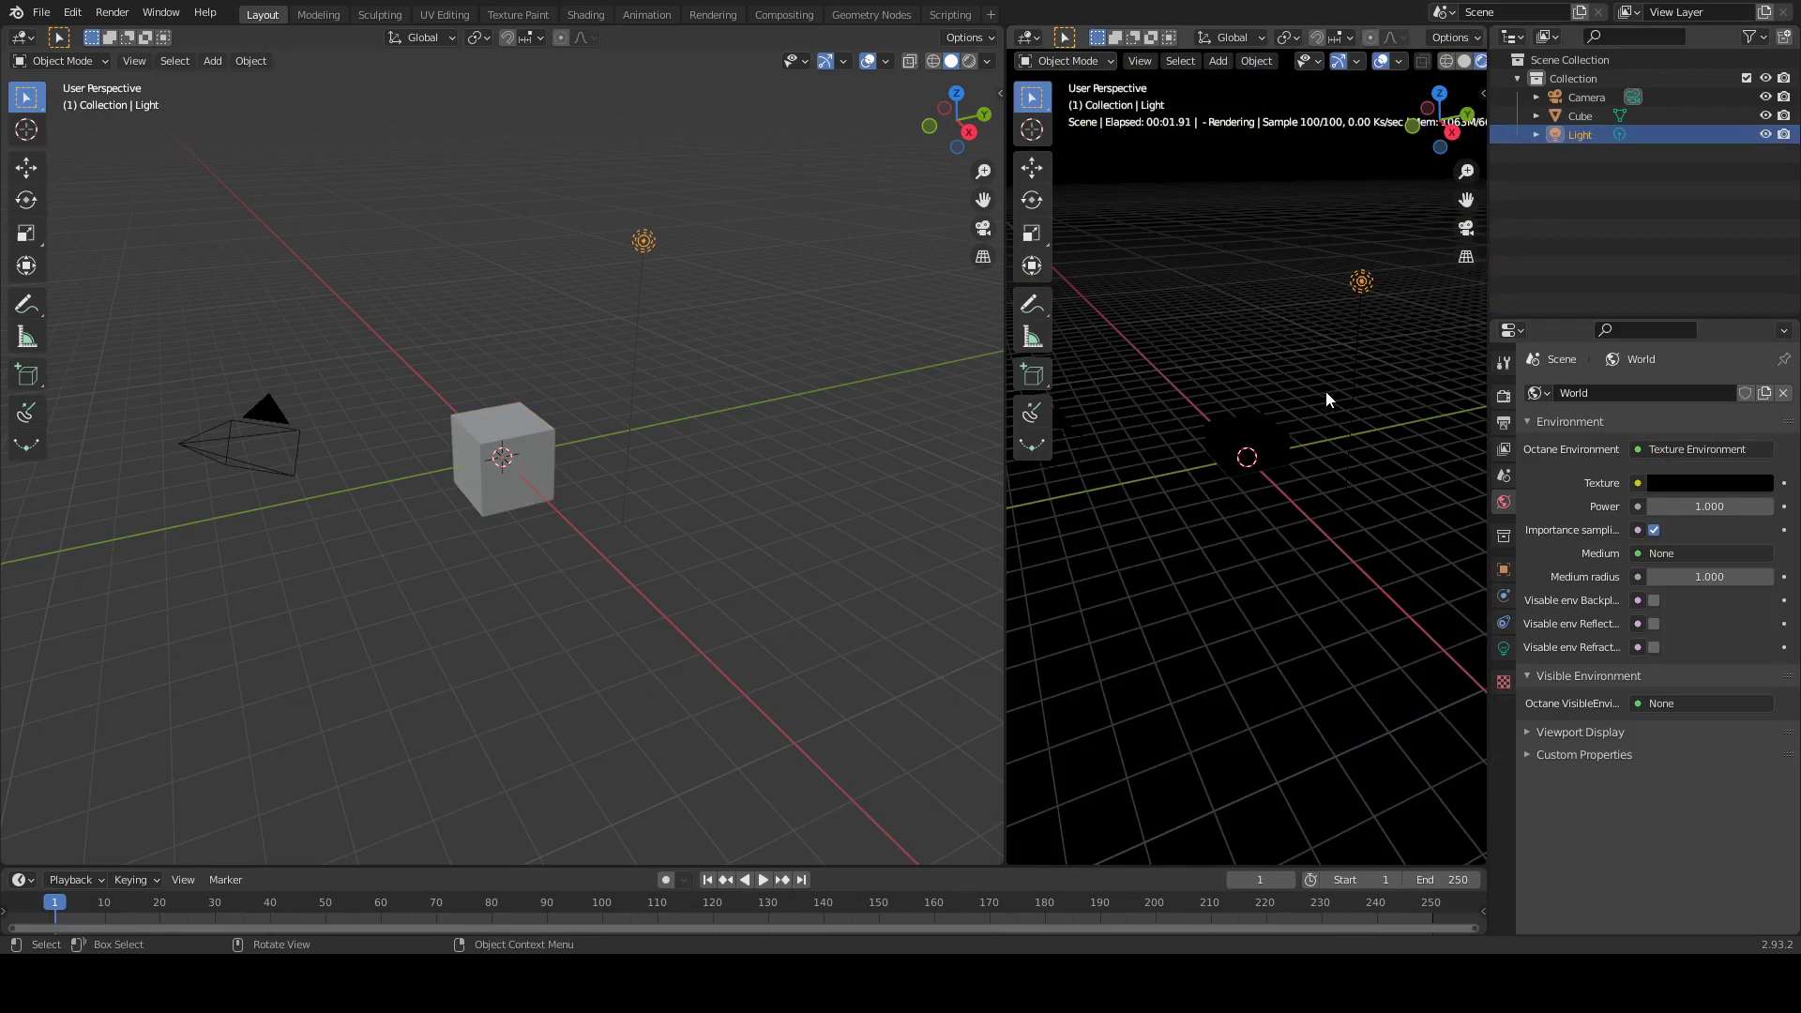
{"action": "key", "text": "Delete"}
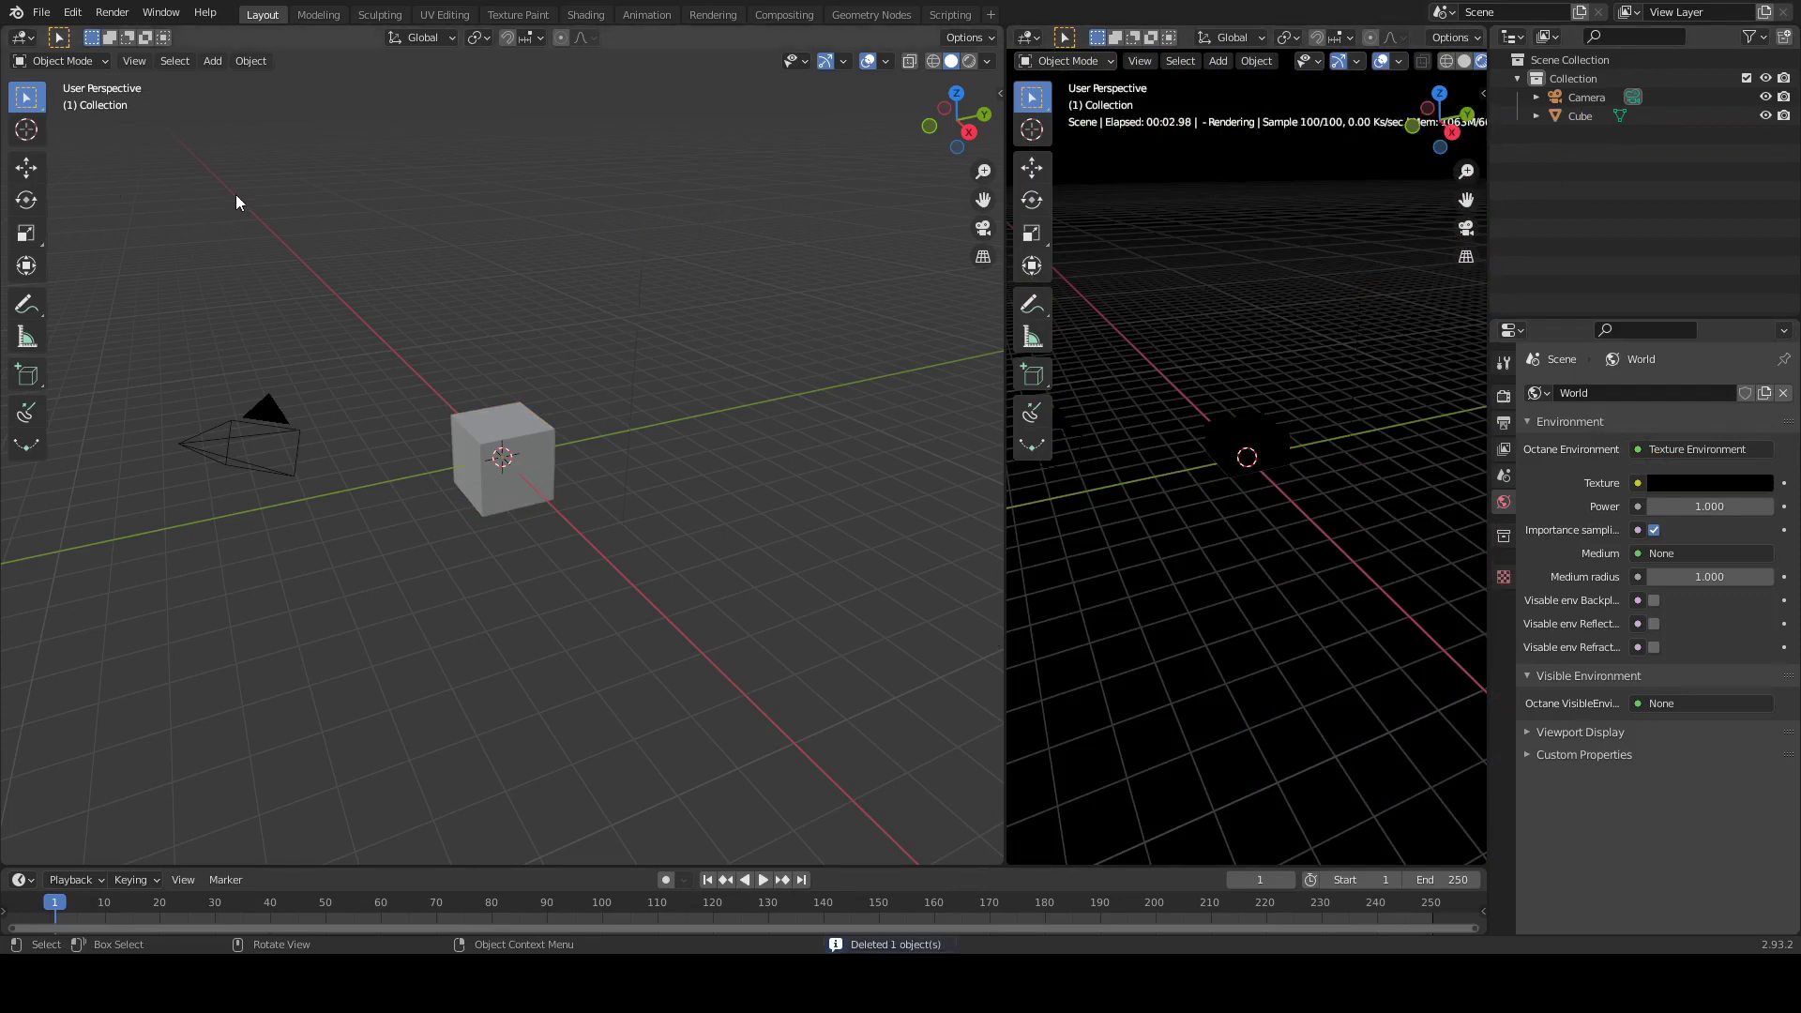
{"action": "key", "text": "shift+F3"}
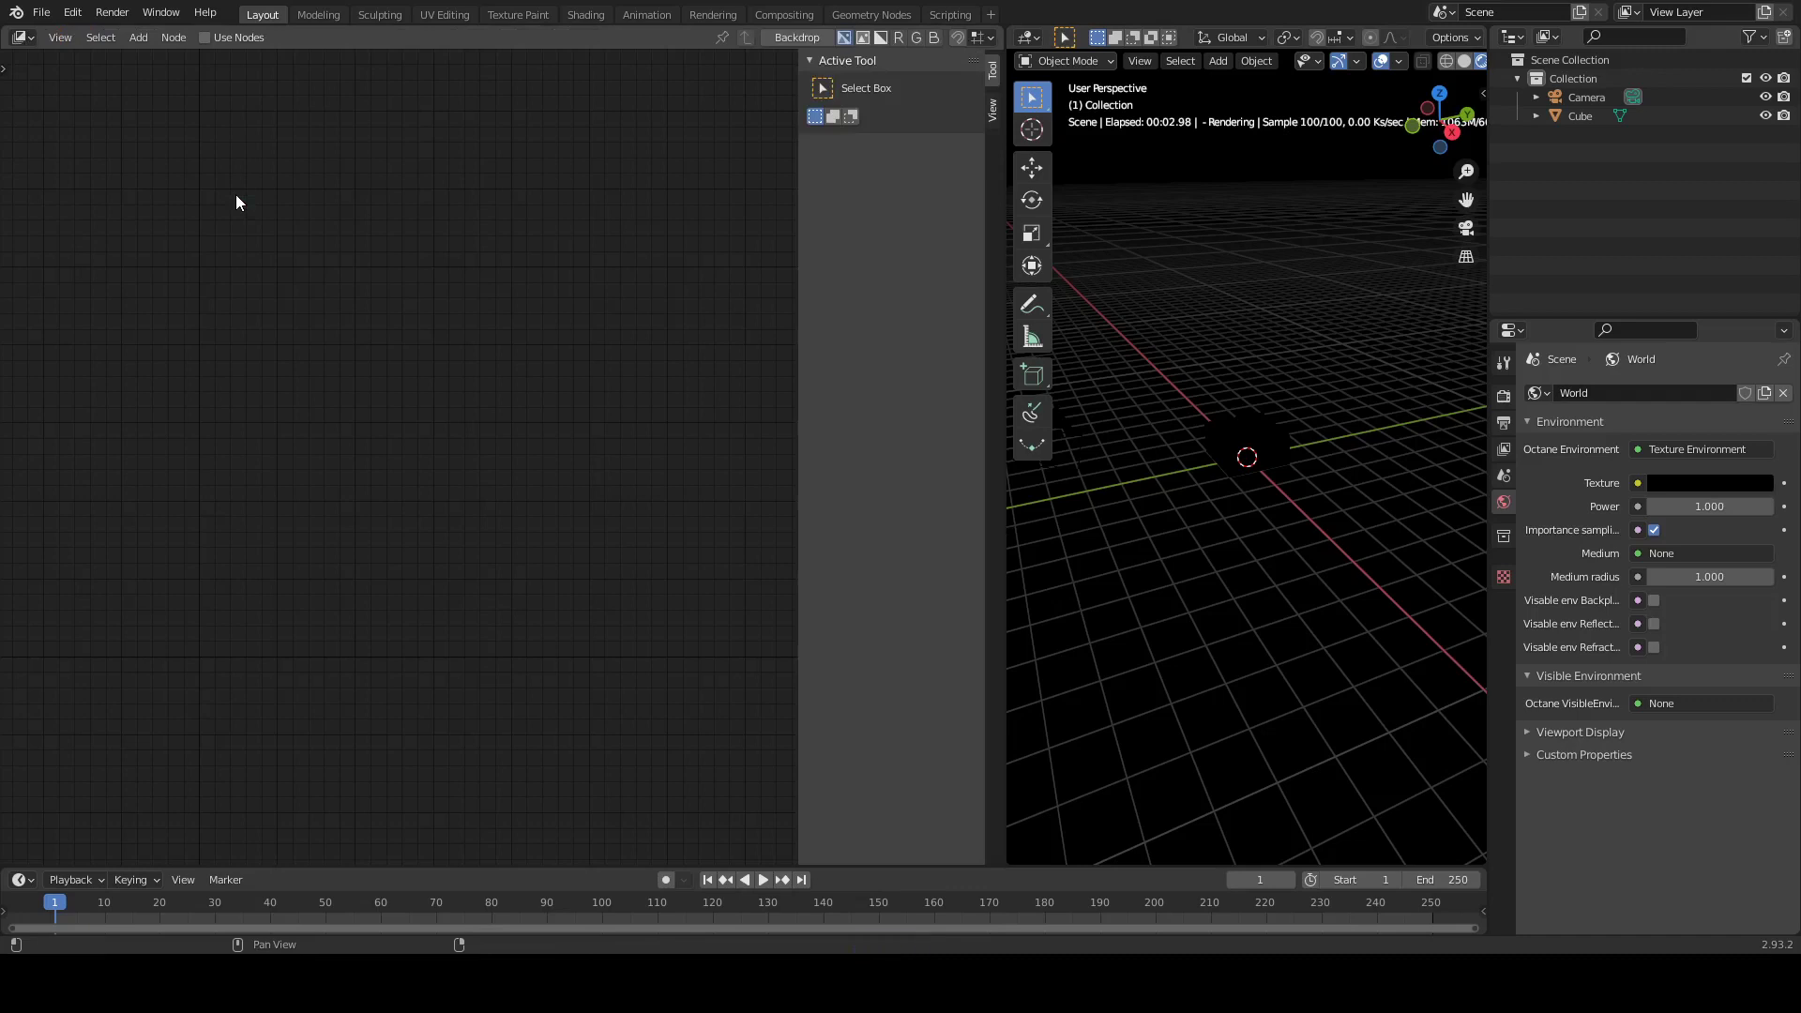
{"action": "key", "text": "shift+F3"}
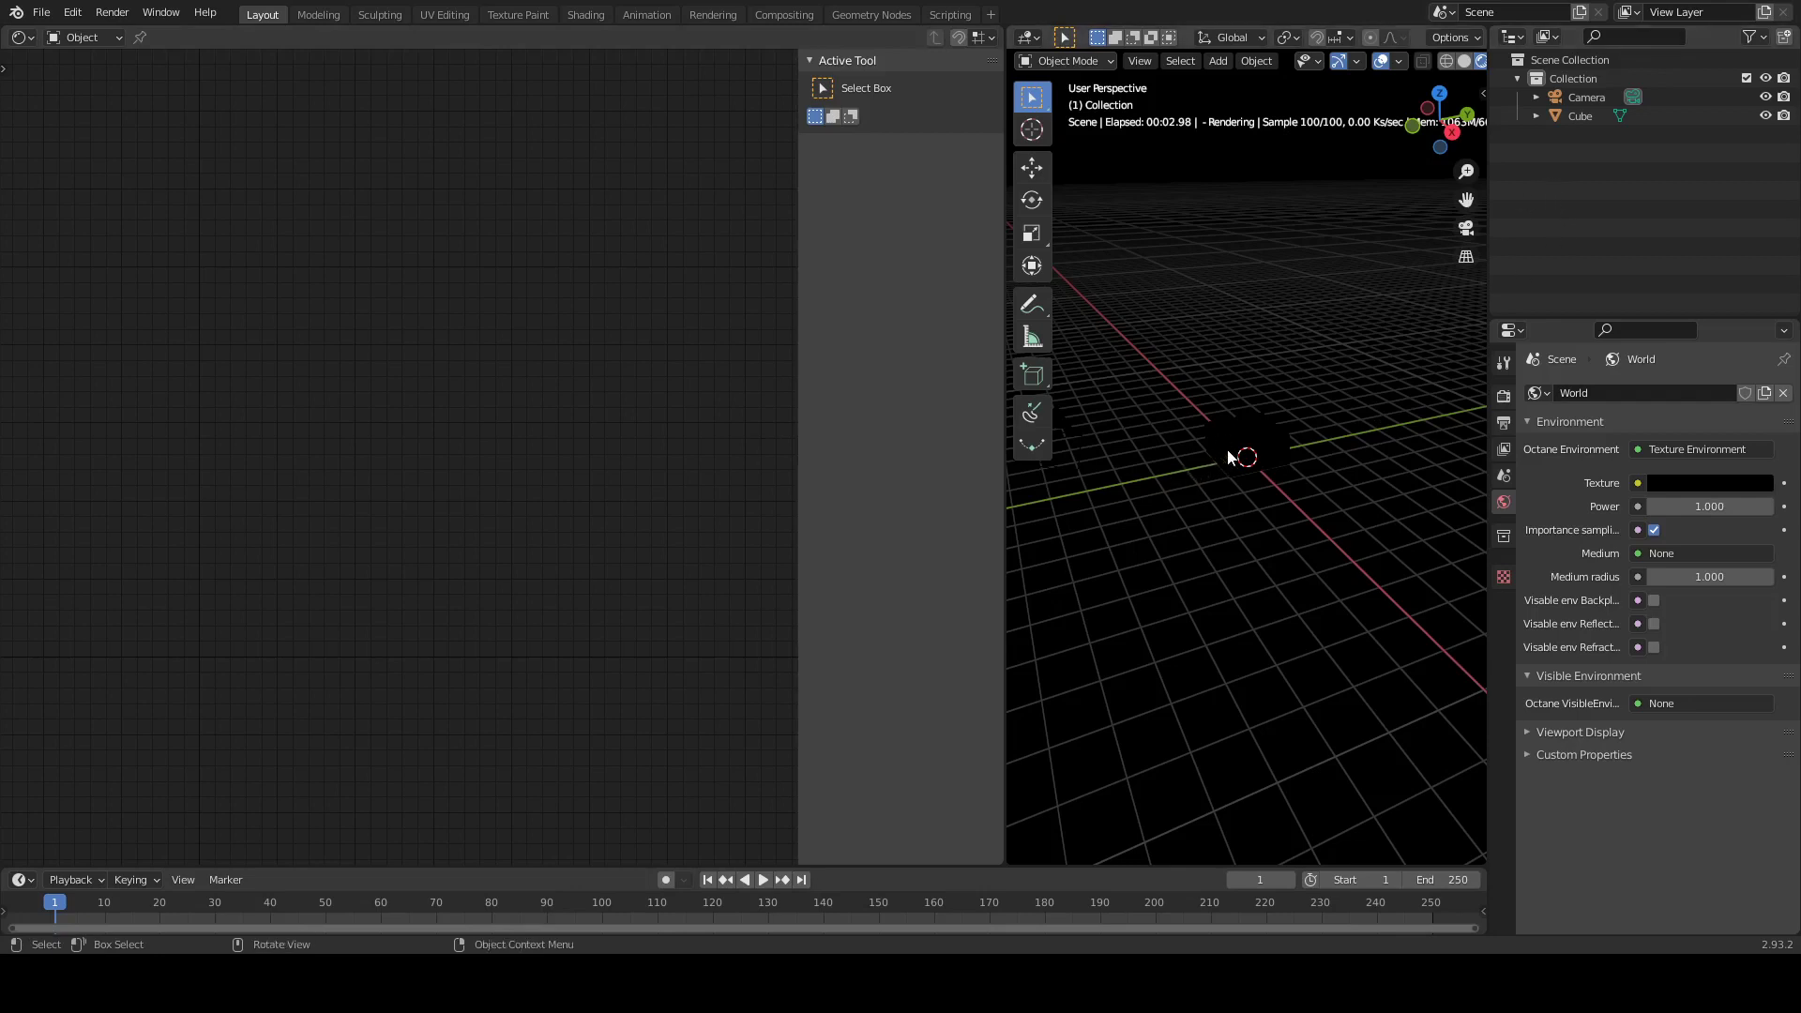
Delete the cube, add a plane, and frame it in top view (Numpad 7)
{"action": "left_click", "coordinate": [1576, 117]}
{"action": "key", "text": "Delete"}
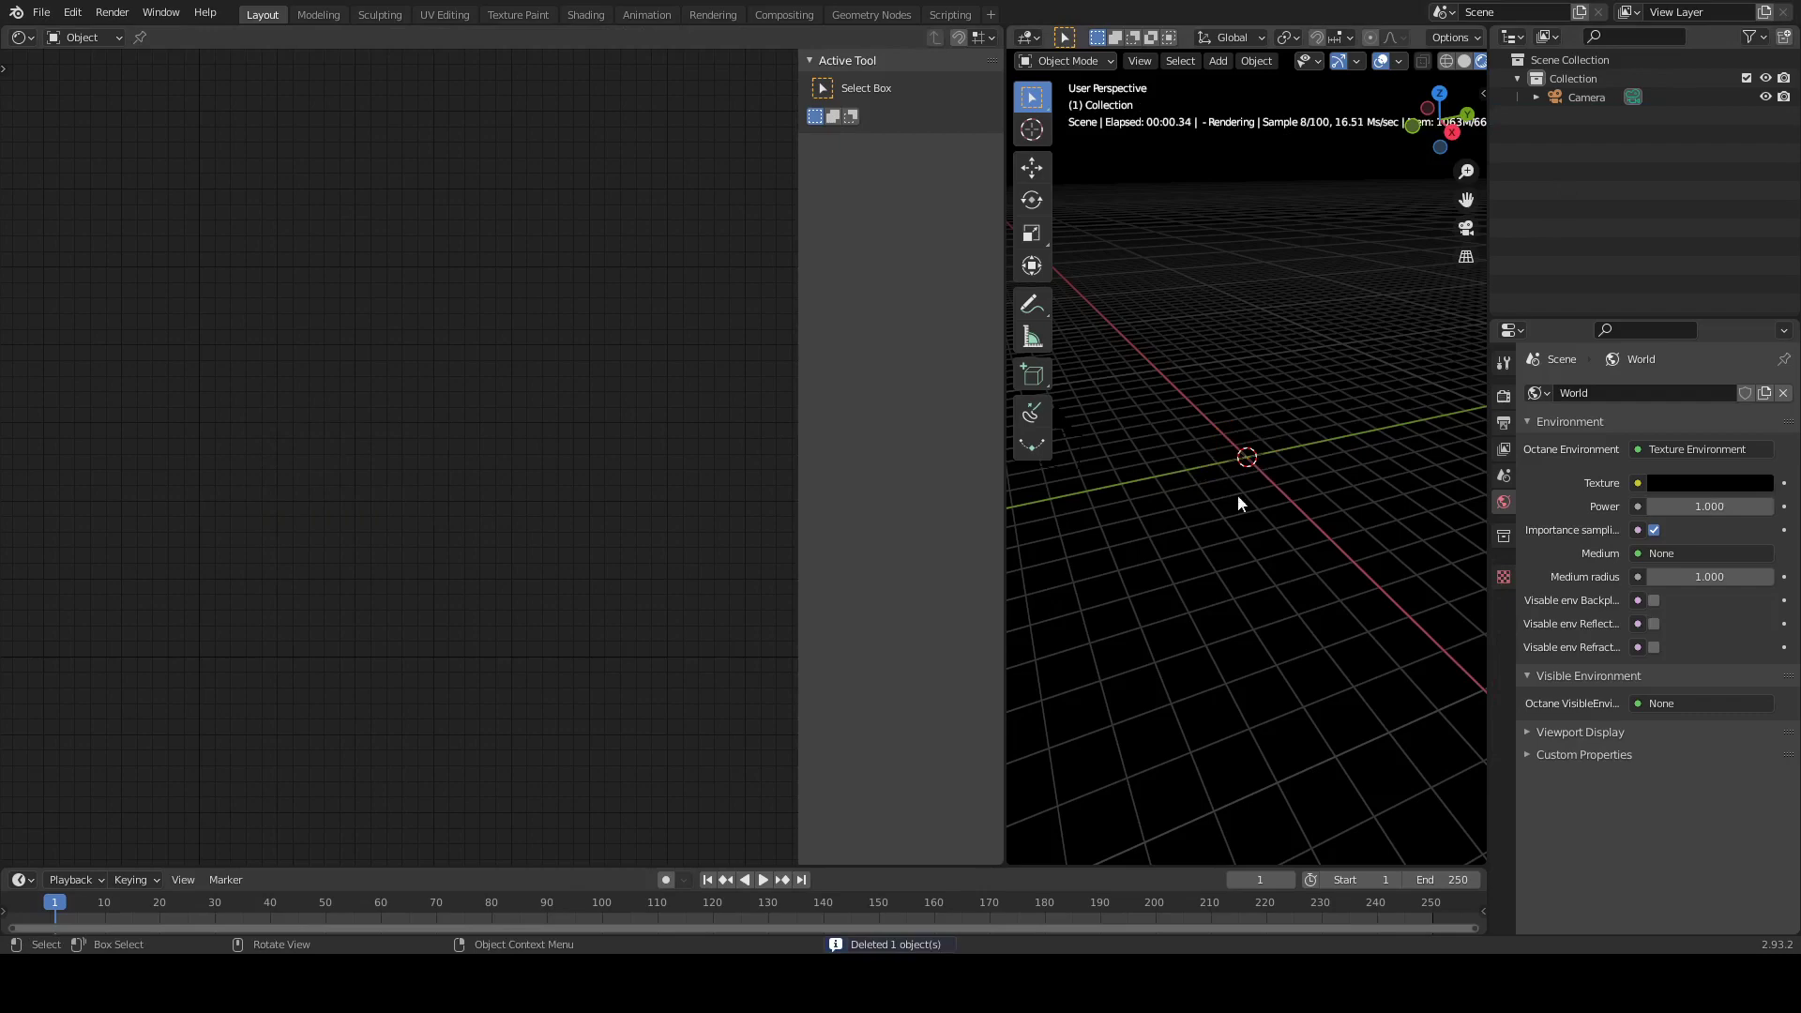
{"action": "key", "text": "shift+a"}
{"action": "mouse_move", "coordinate": [1331, 508]}
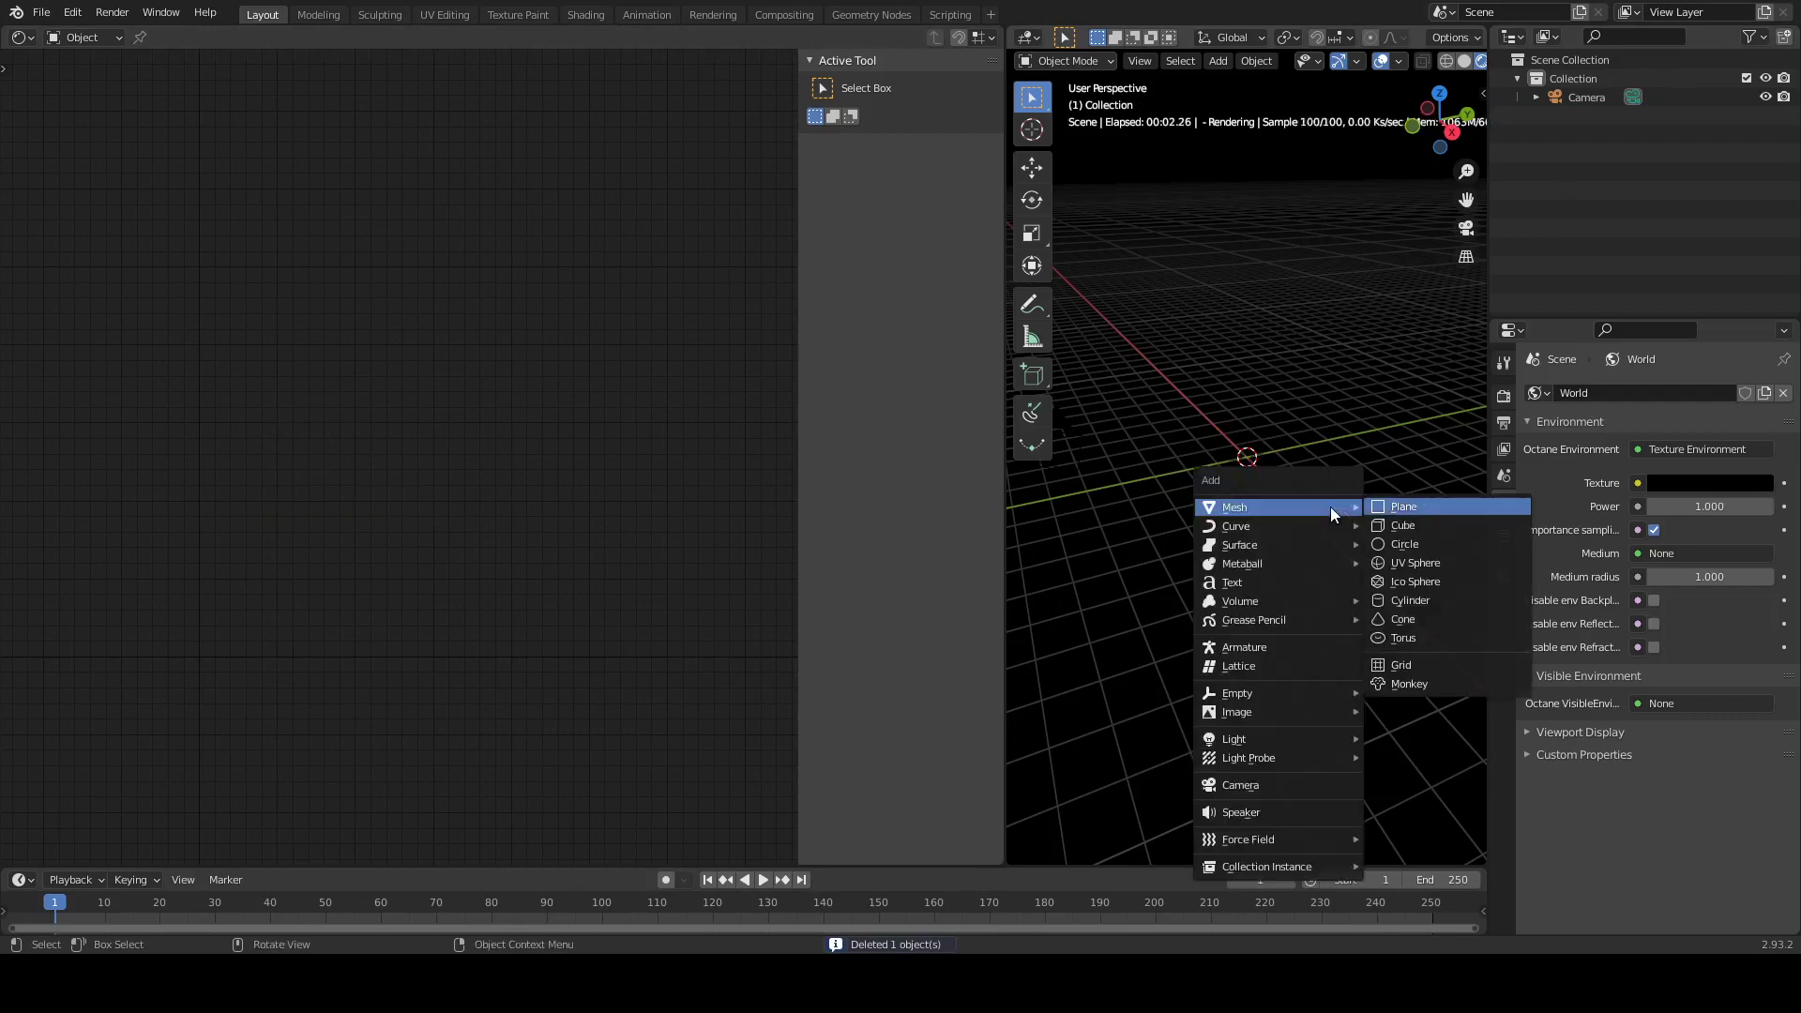
{"action": "key", "text": "Return"}
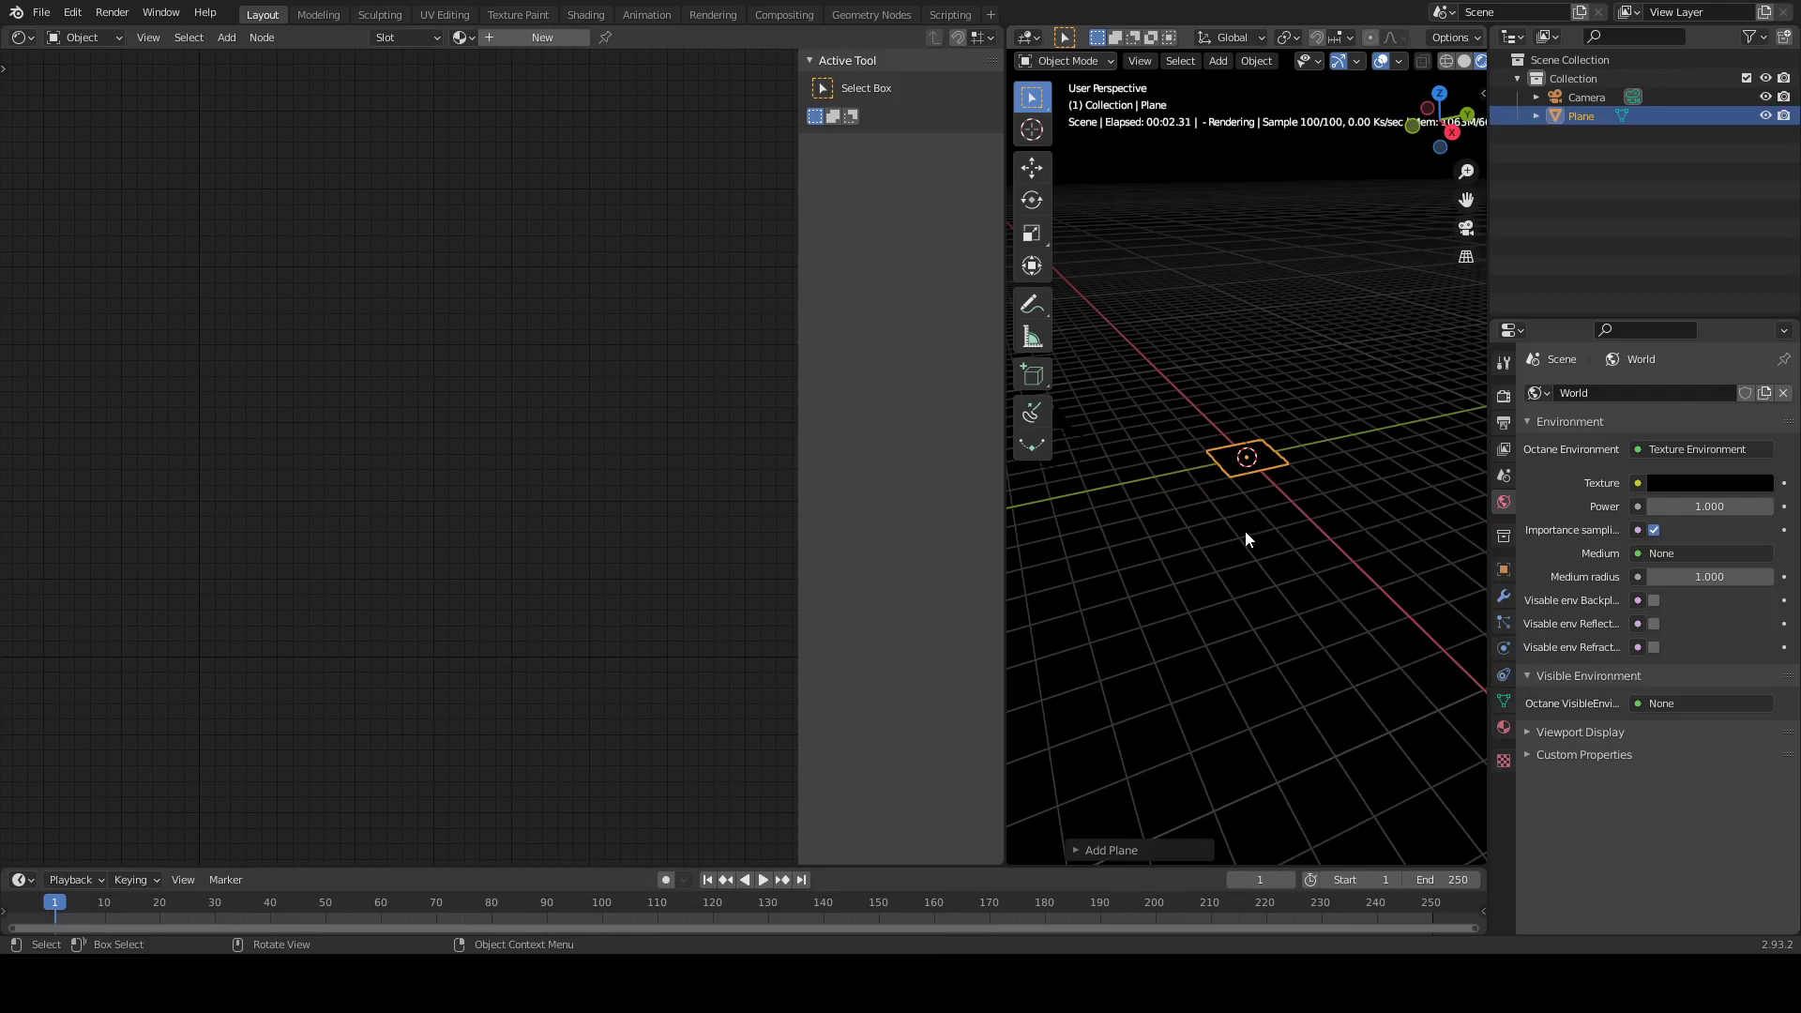
{"action": "key", "text": "KP_7"}
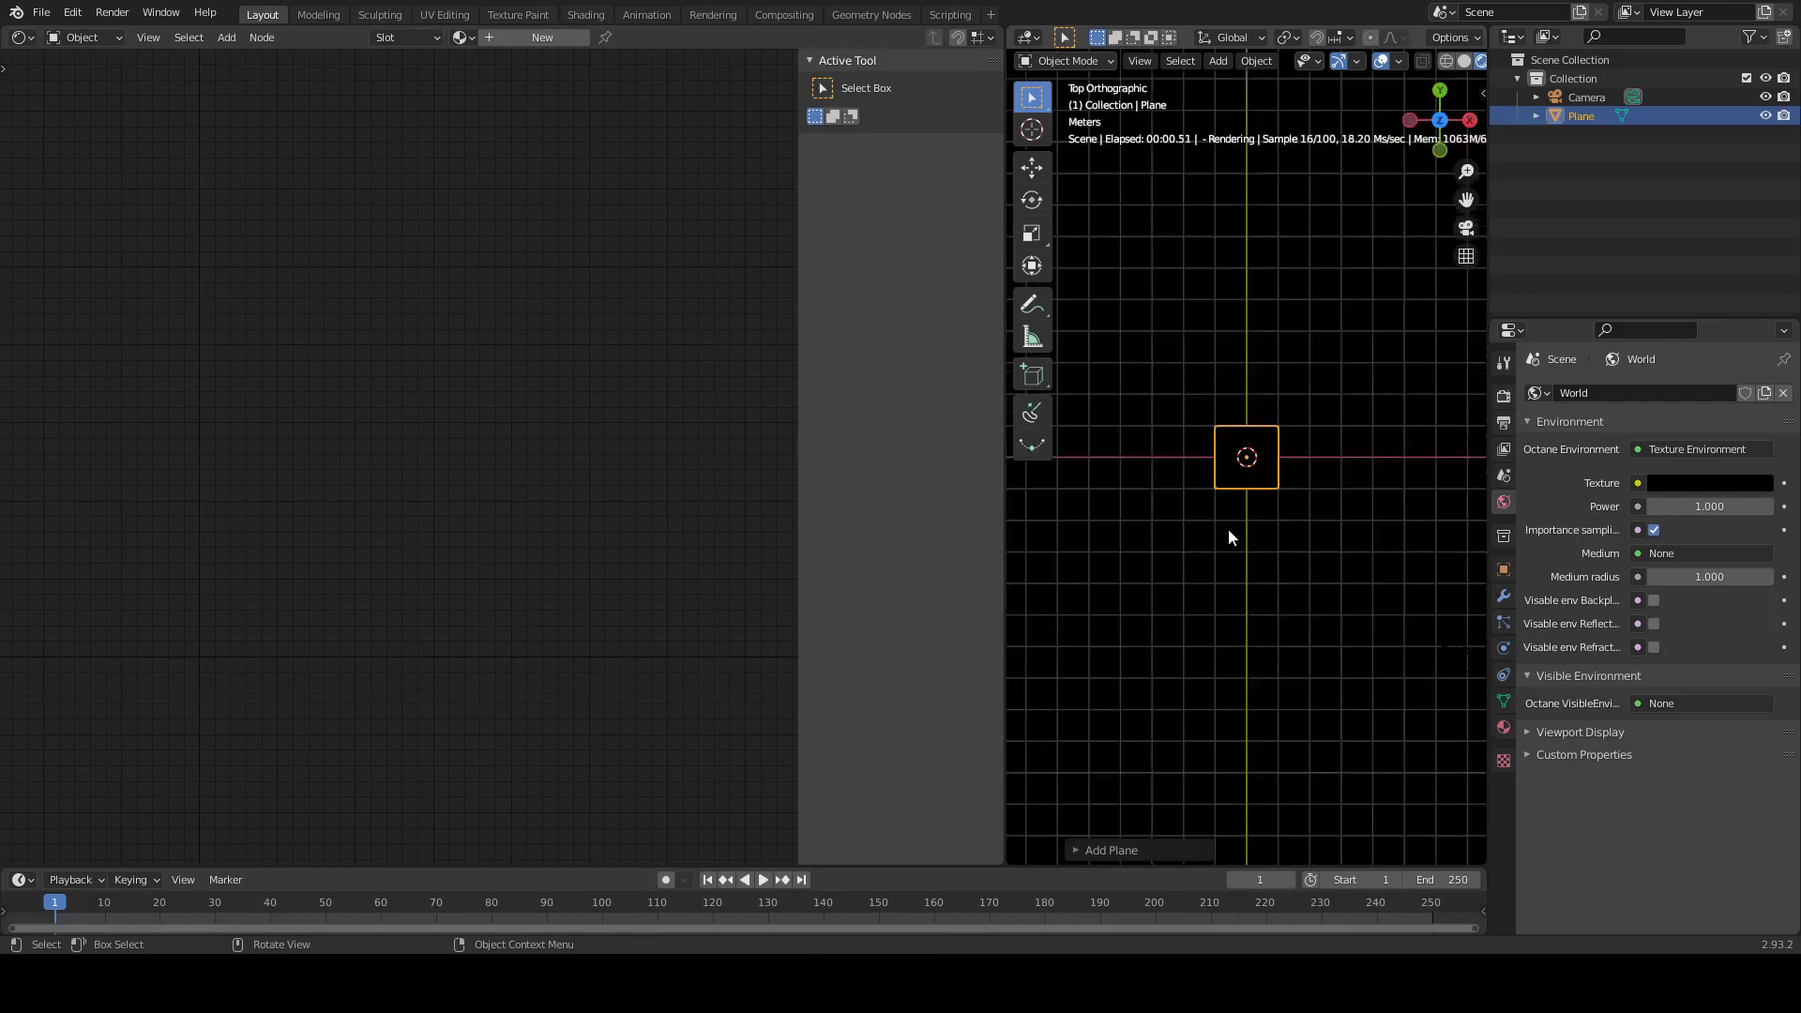
{"action": "key", "text": "KP_Decimal"}
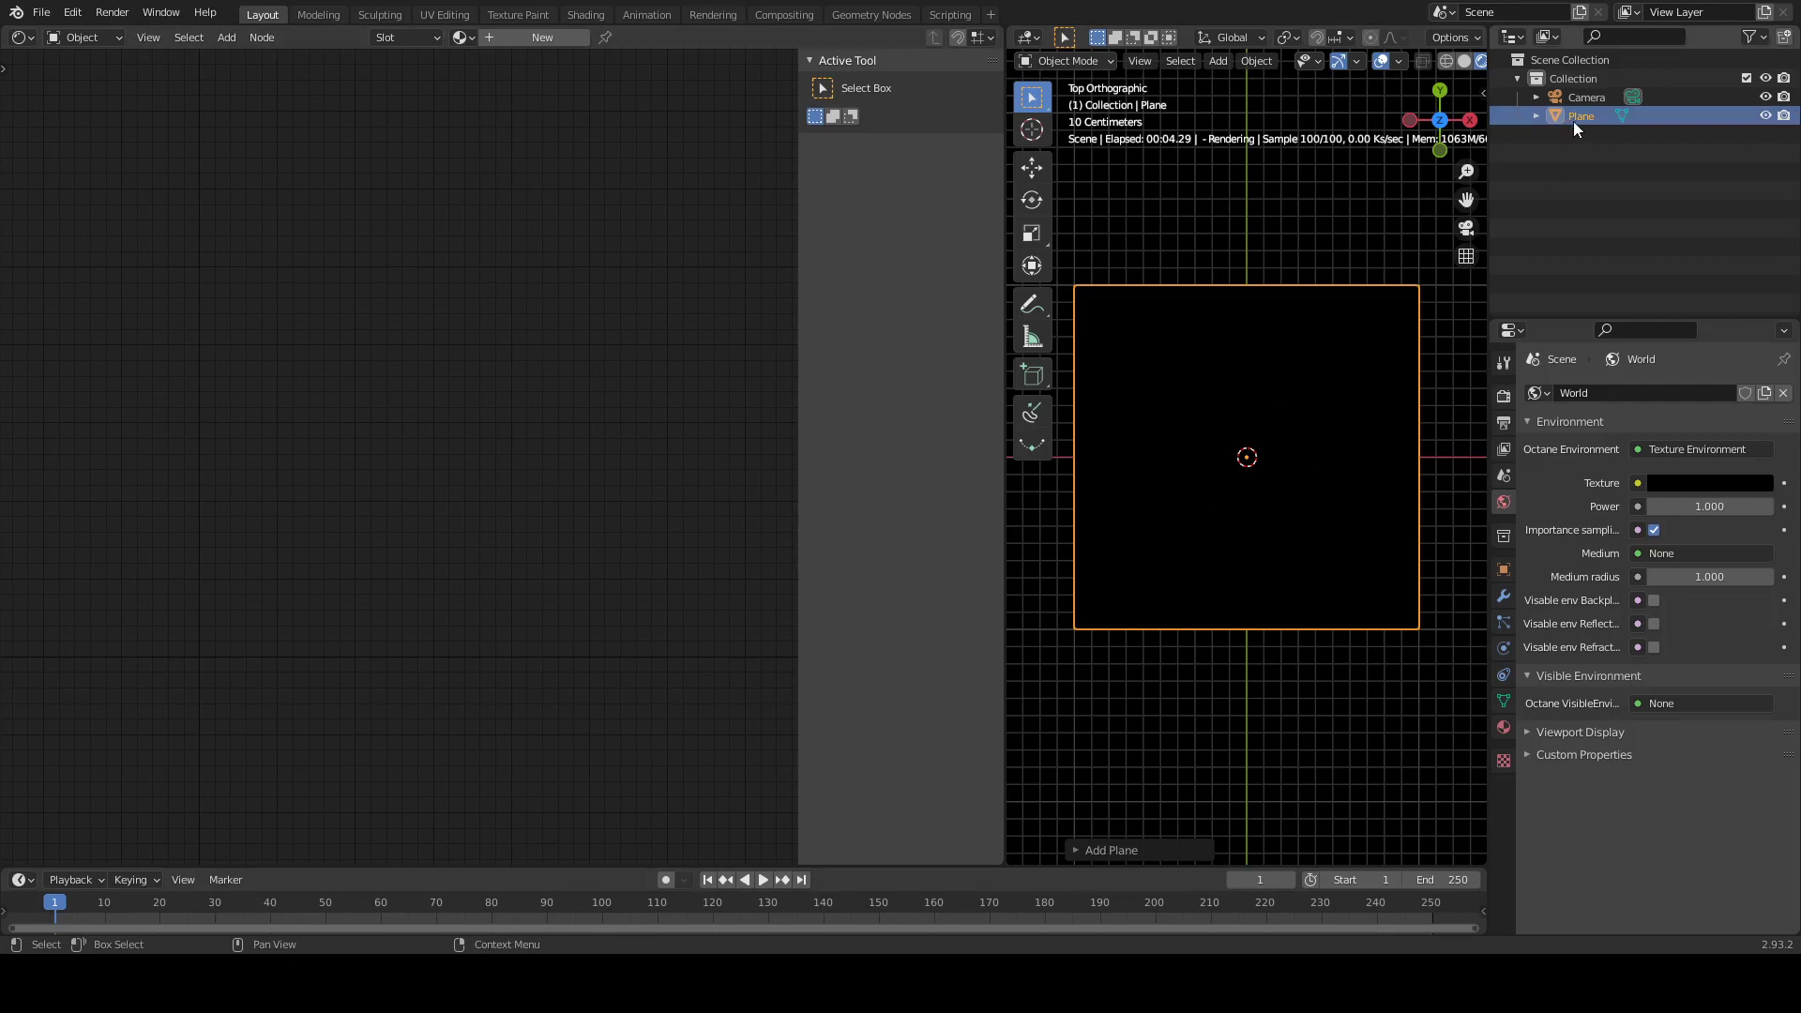
Create a new material for the plane and delete its Universal Material node
{"action": "left_click", "coordinate": [1504, 726]}
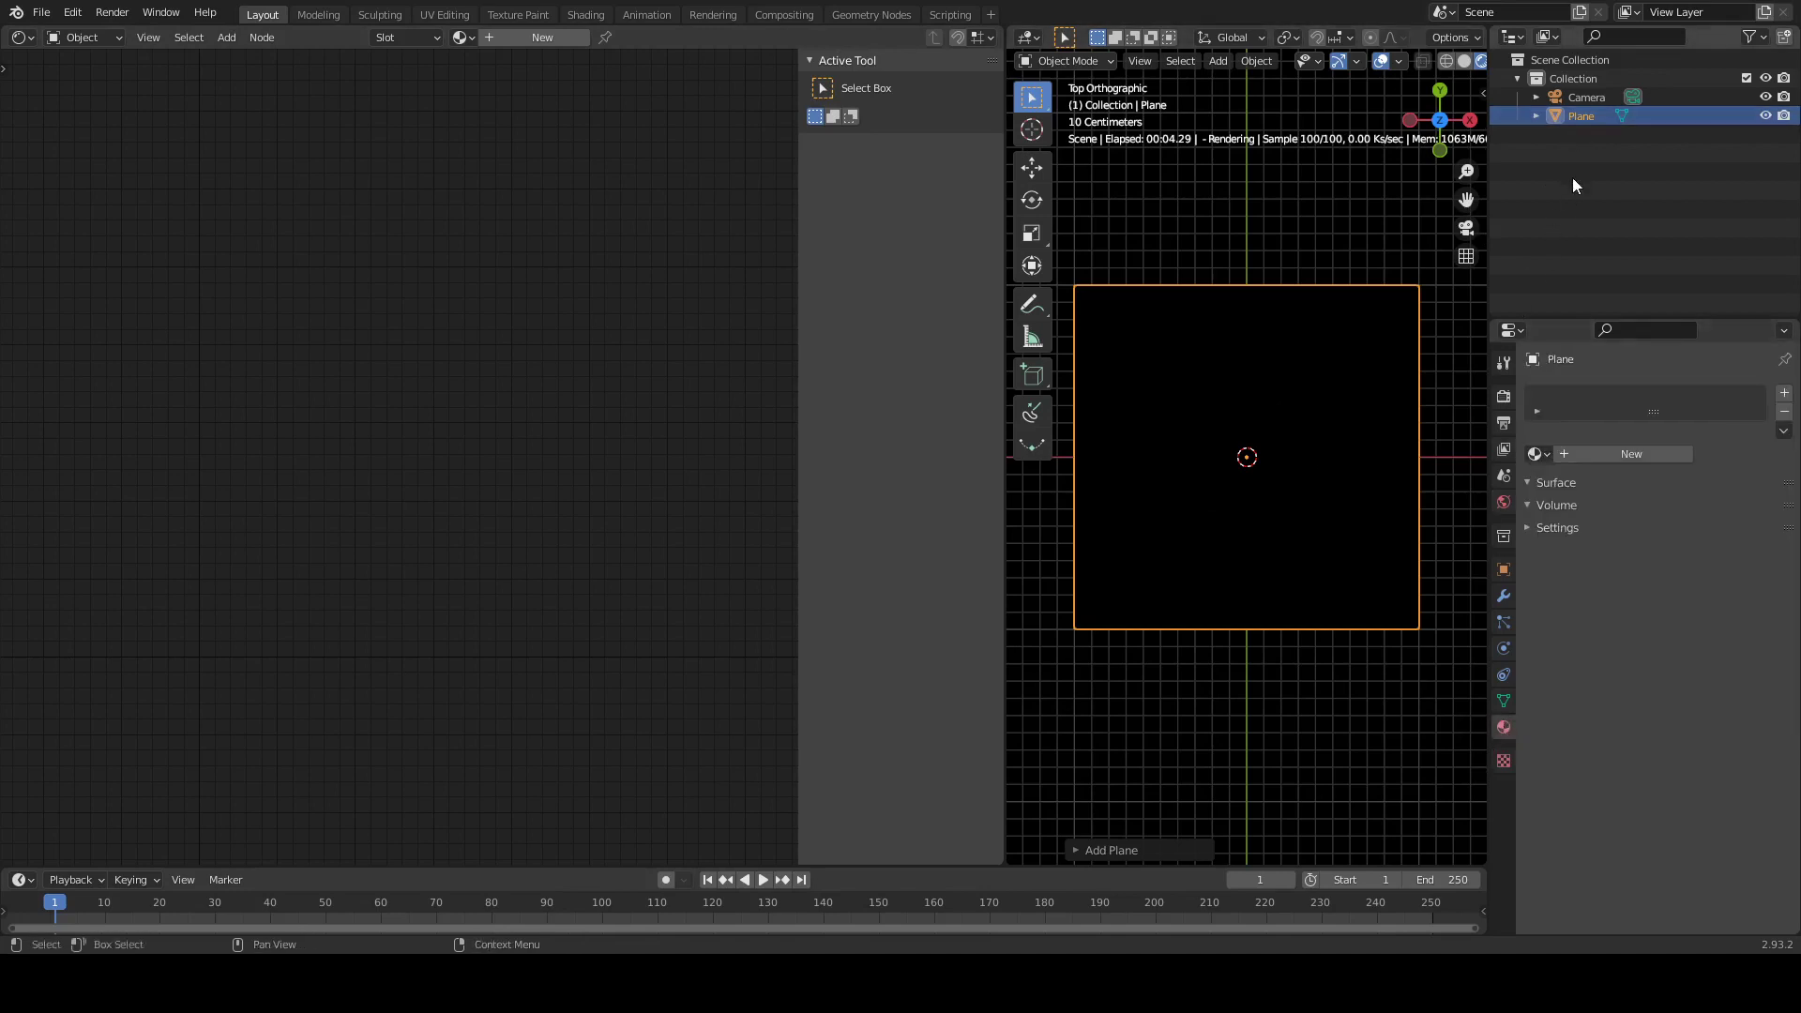
{"action": "left_click", "coordinate": [1609, 453]}
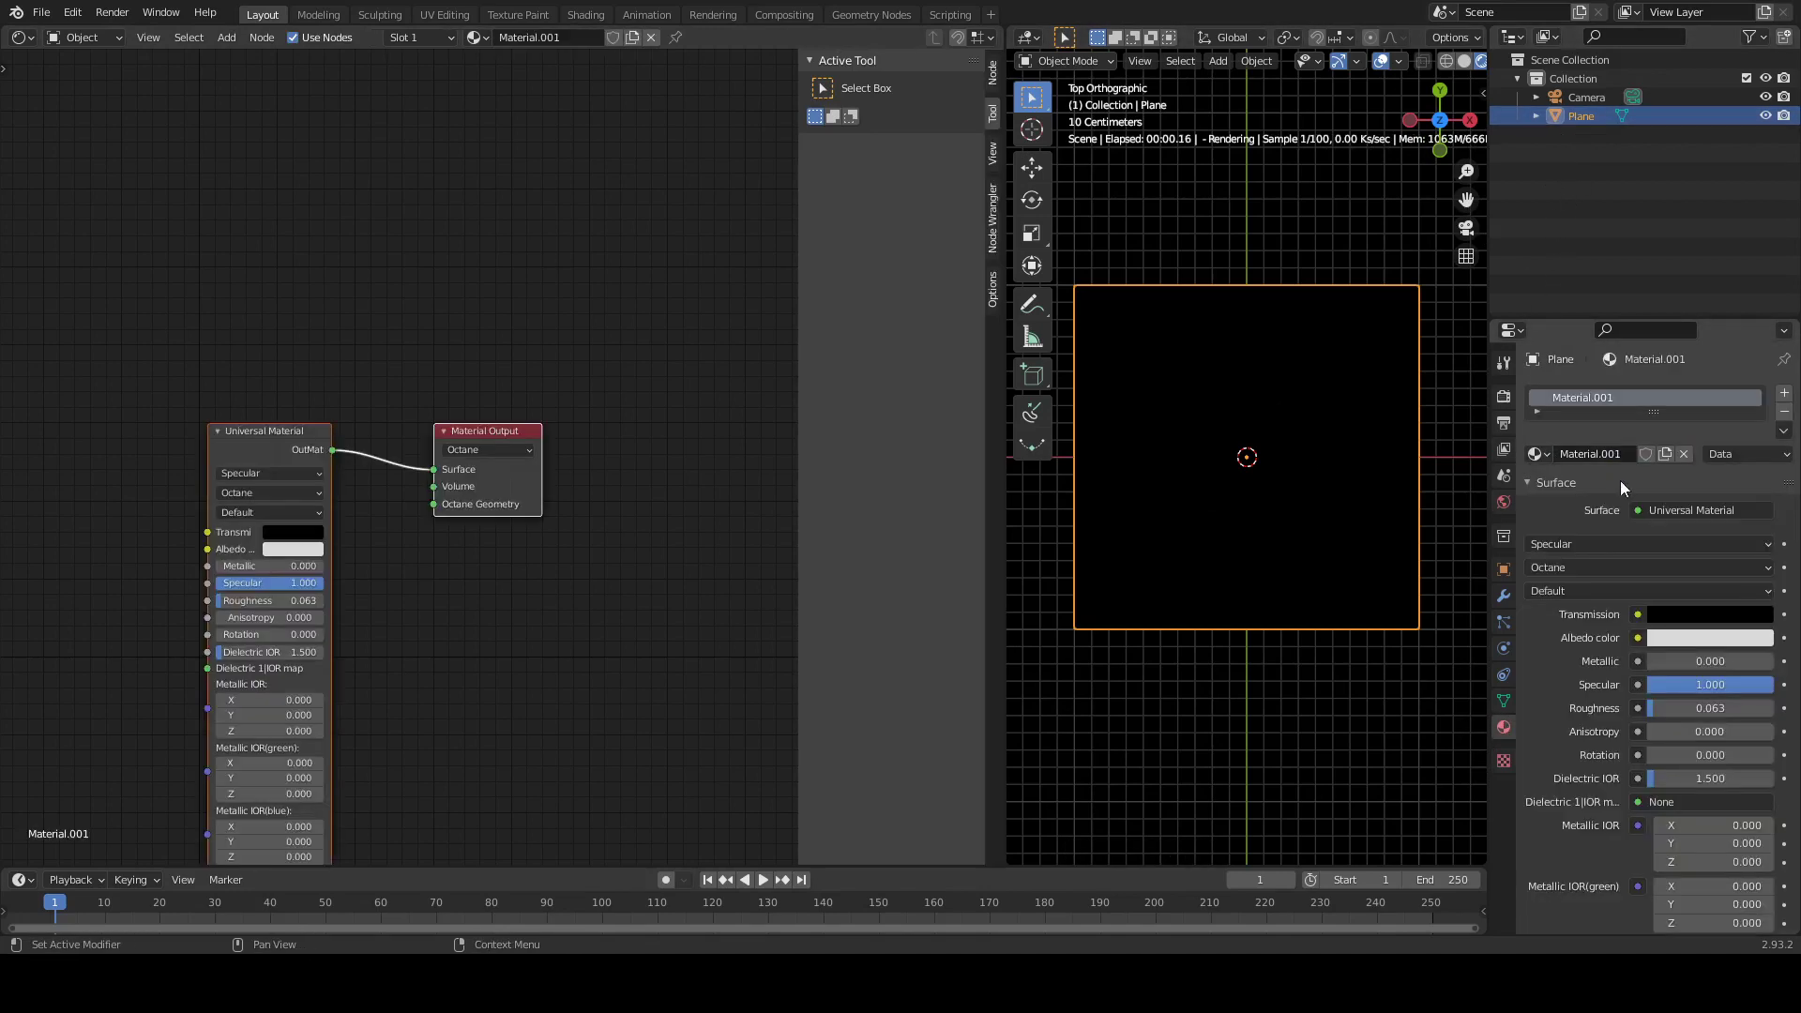
{"action": "left_click_drag", "start_coordinate": [217, 351], "coordinate": [686, 261]}
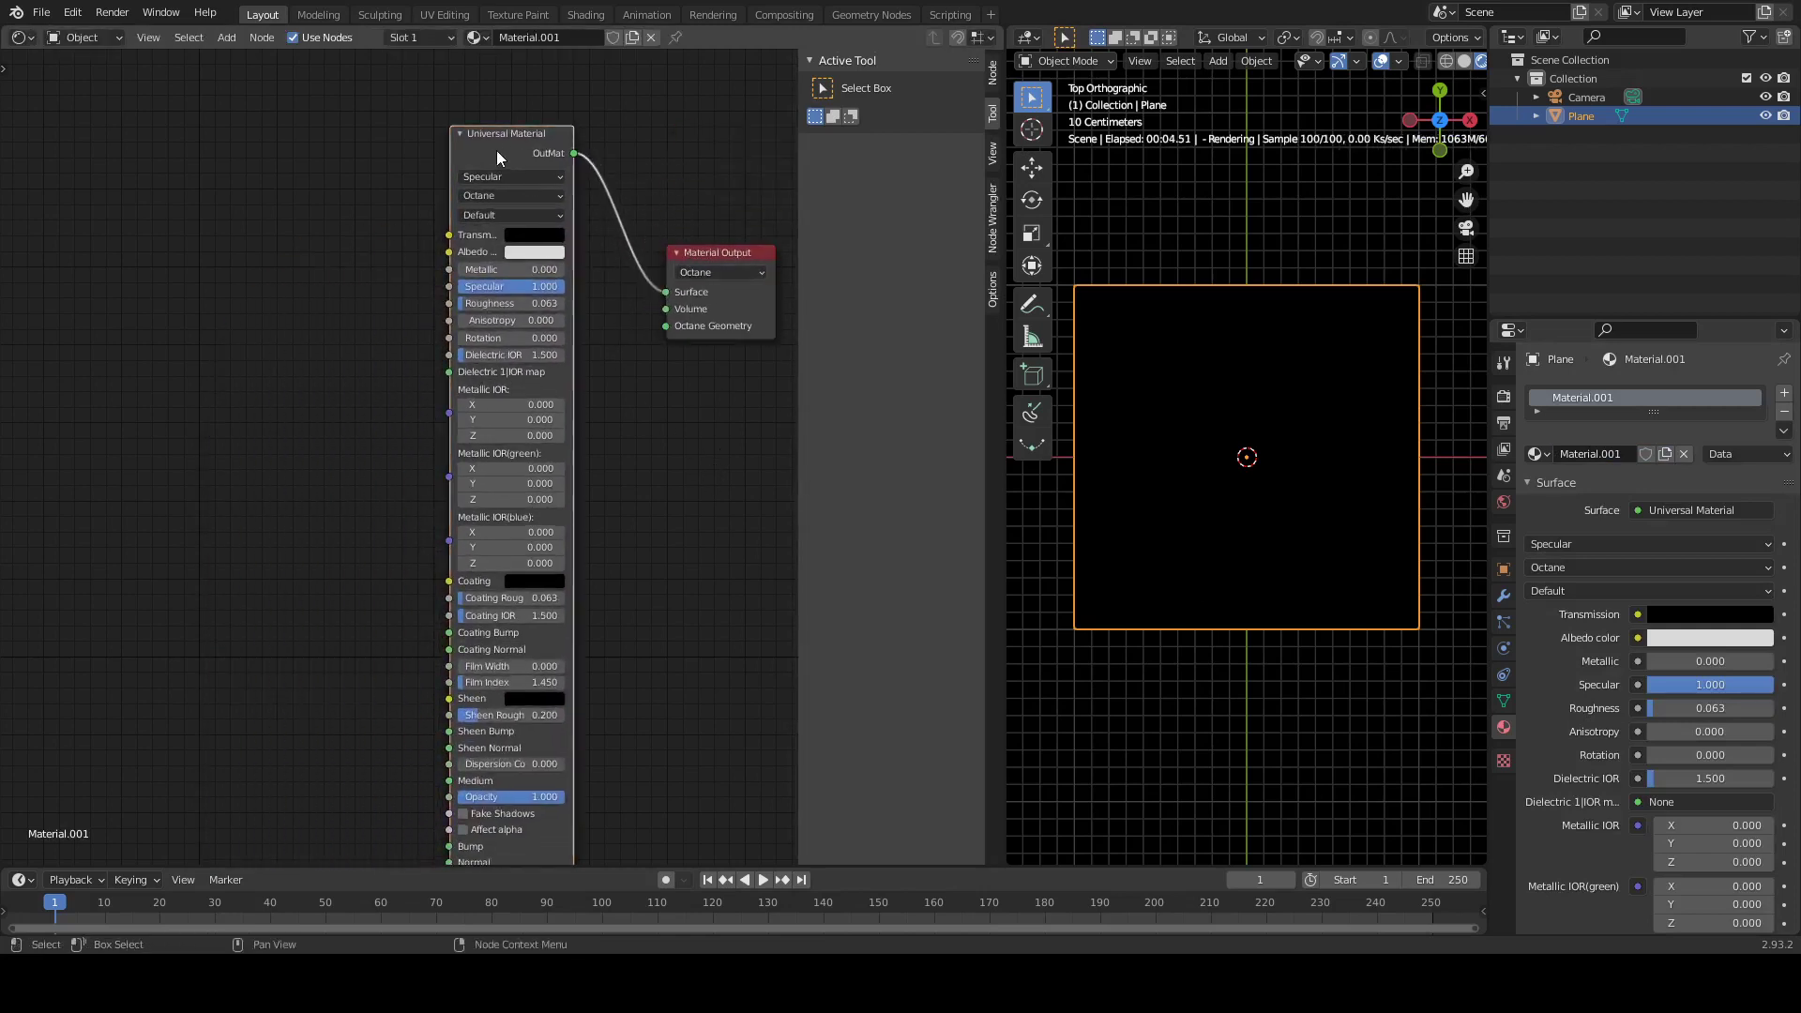
{"action": "key", "text": "x"}
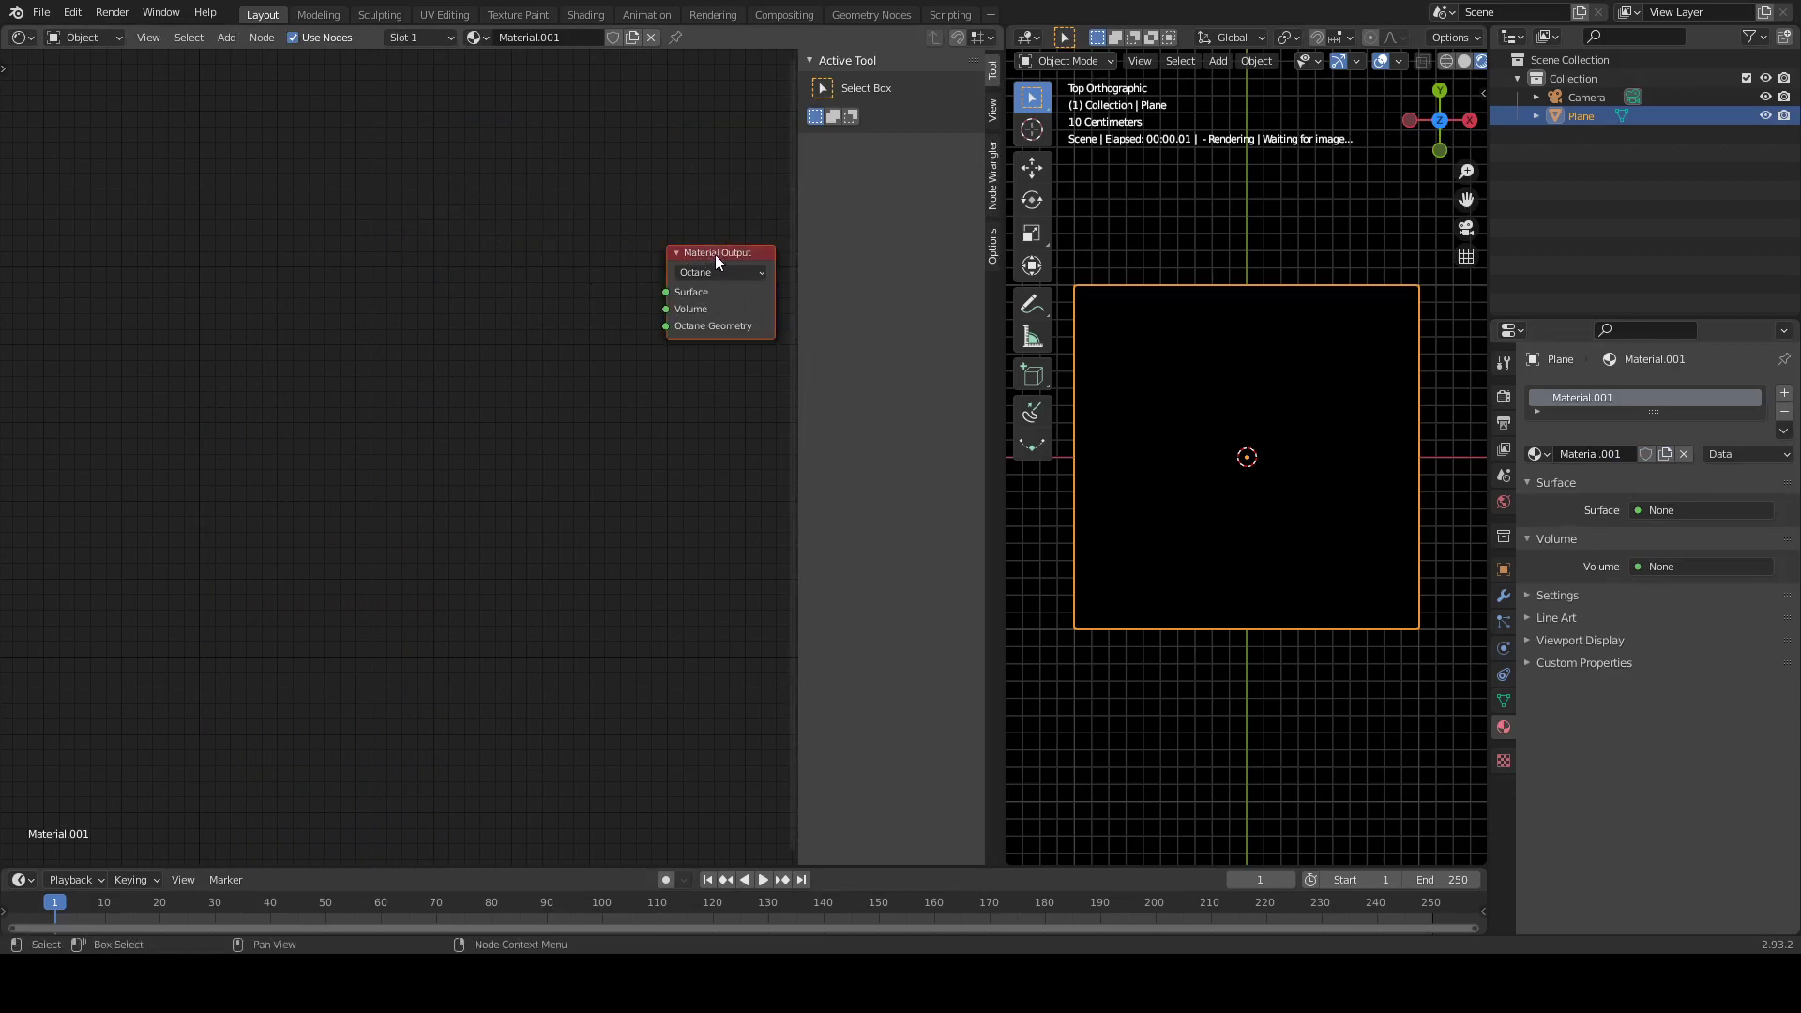
{"action": "left_click_drag", "start_coordinate": [714, 256], "coordinate": [717, 270]}
{"action": "left_click", "coordinate": [588, 408]}
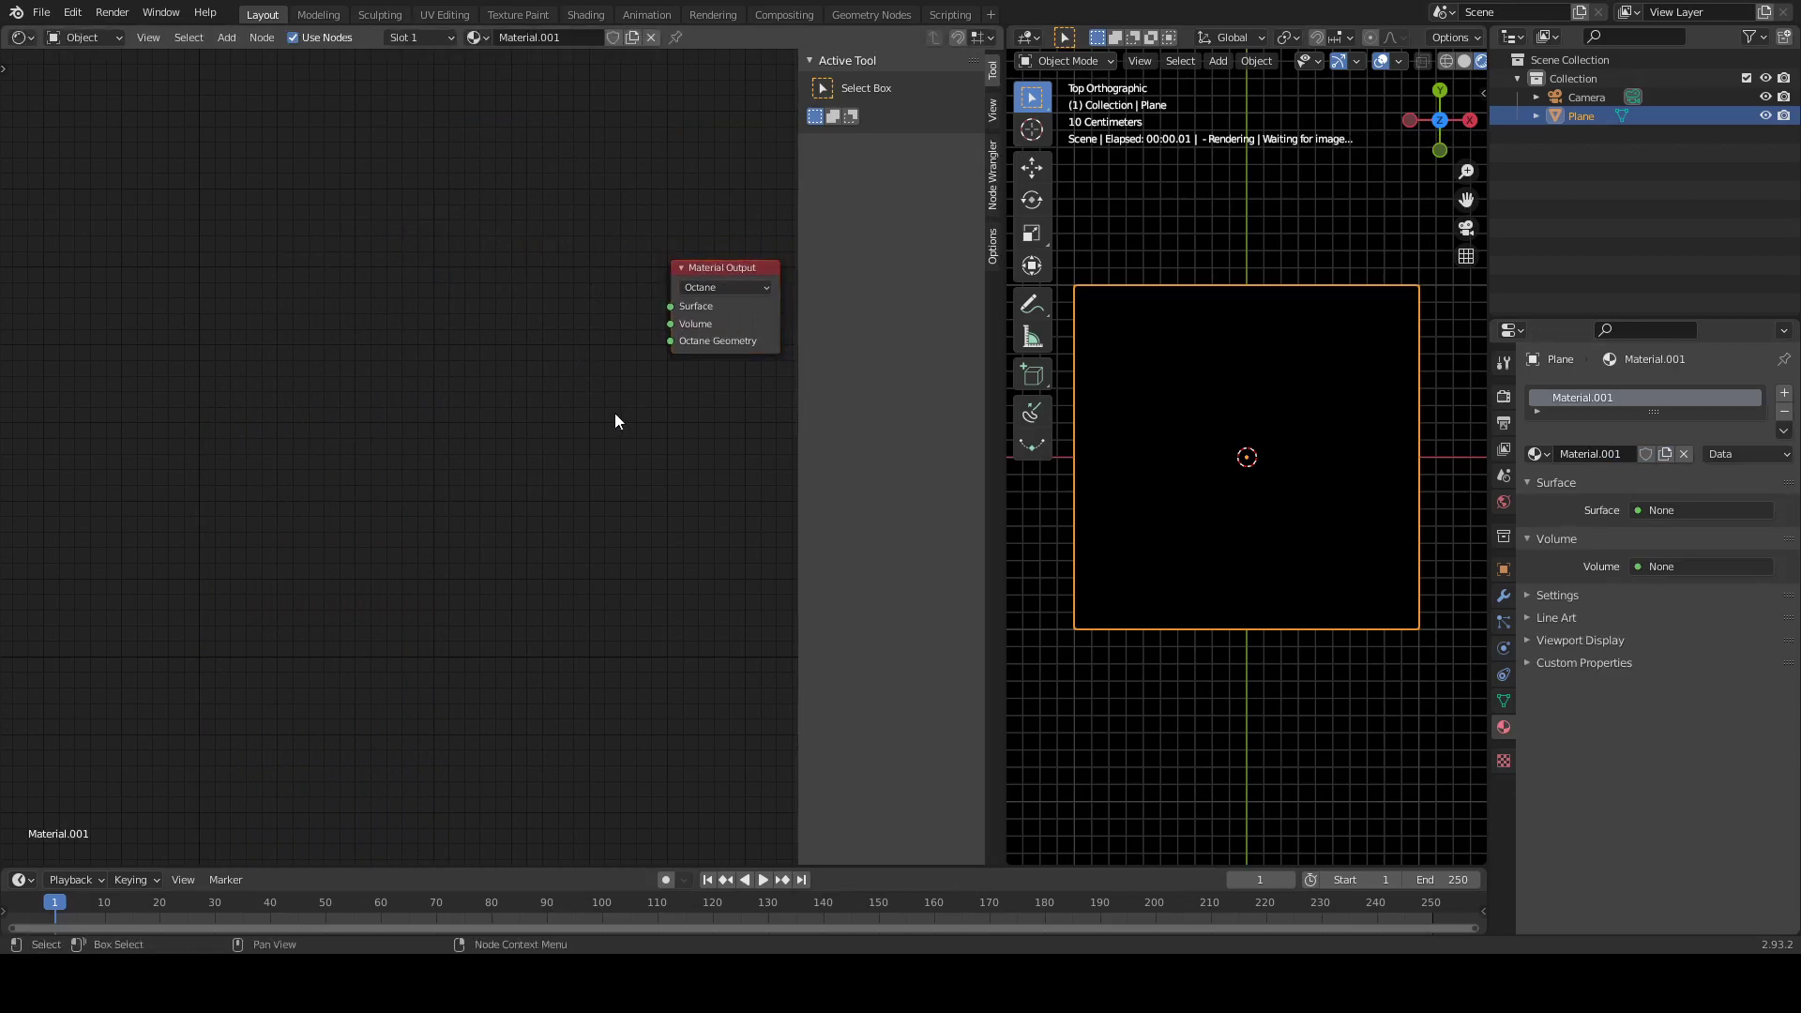
Add a Diffuse Material node found by searching 'dif' and place it beside Material Output
{"action": "key", "text": "shift+a"}
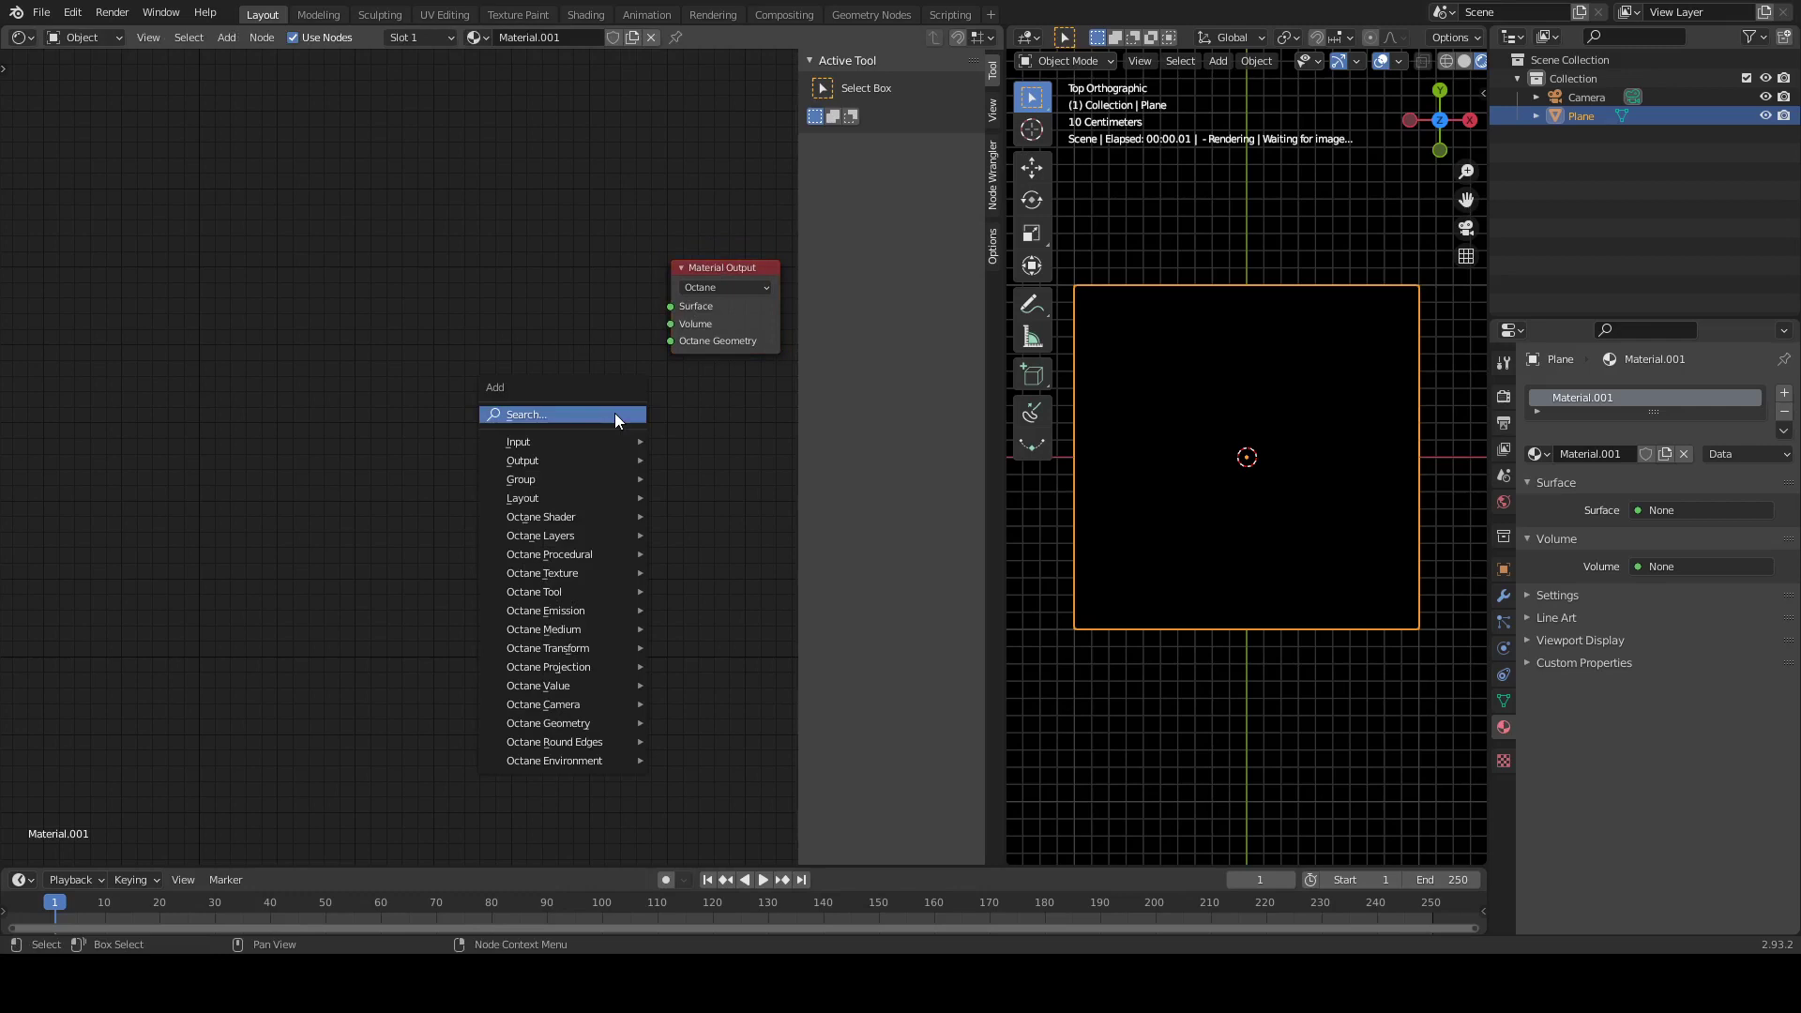
{"action": "left_click", "coordinate": [616, 415]}
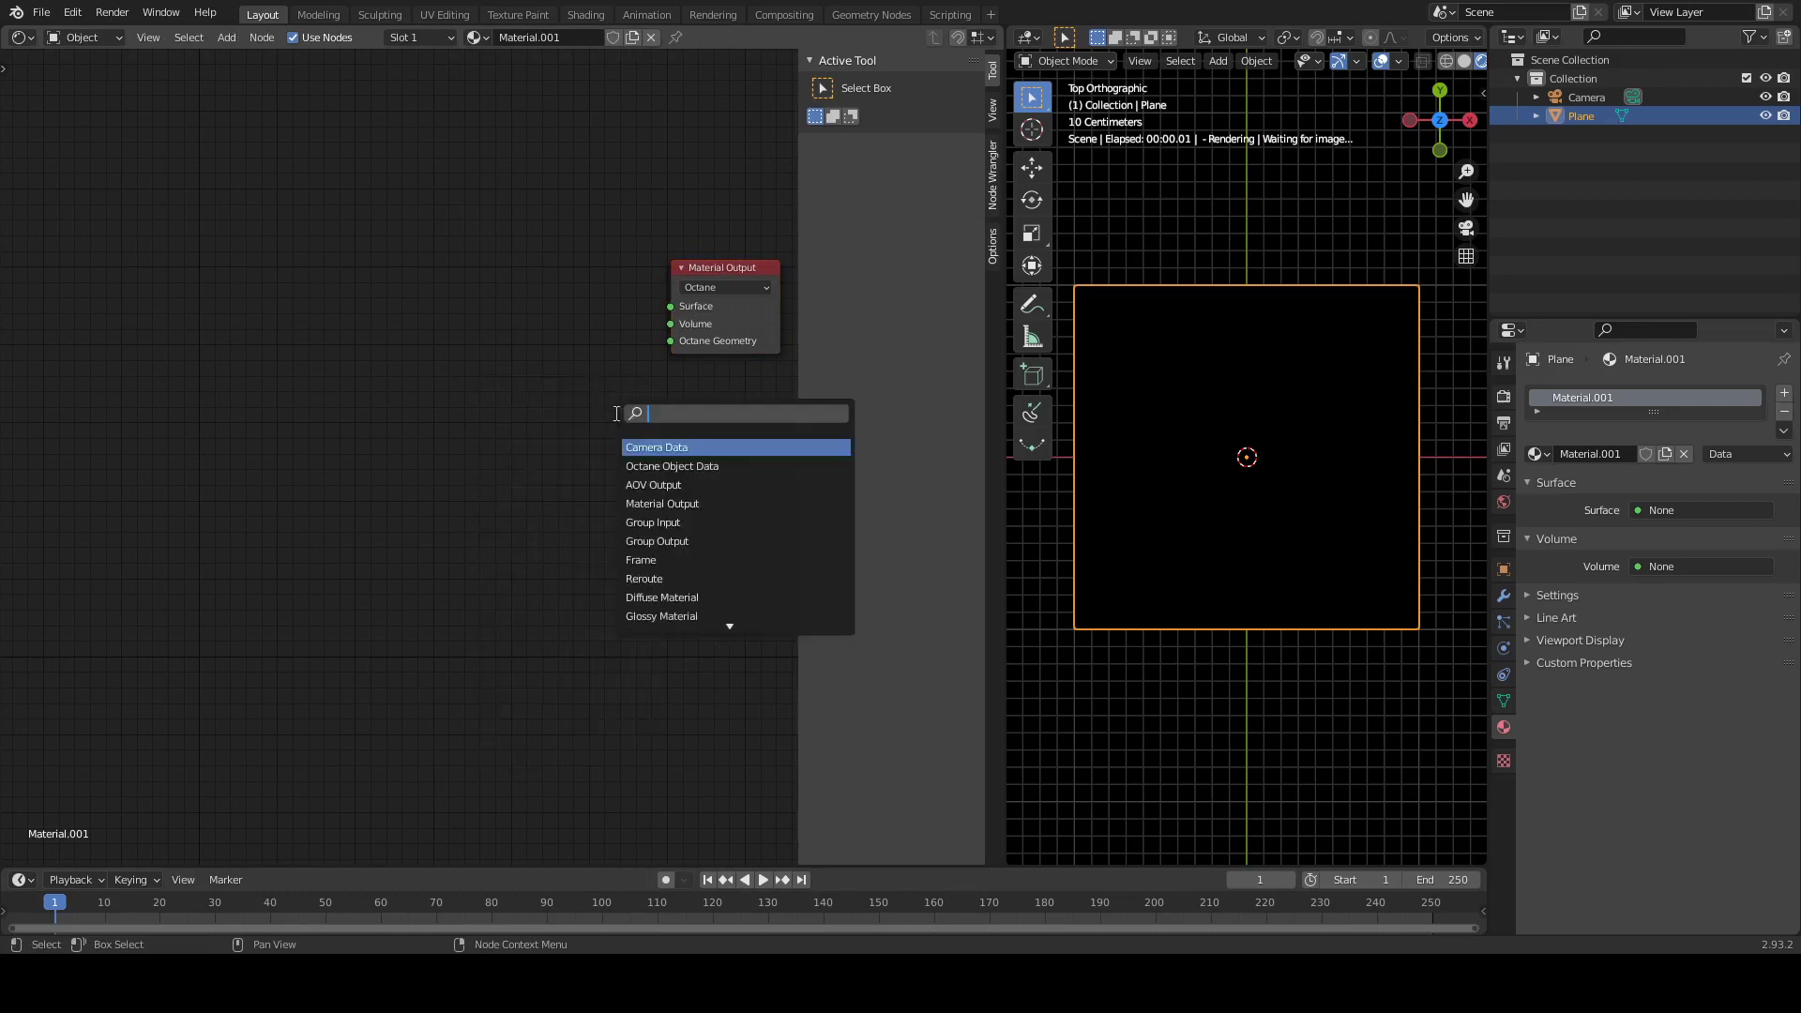
{"action": "type", "text": "dif"}
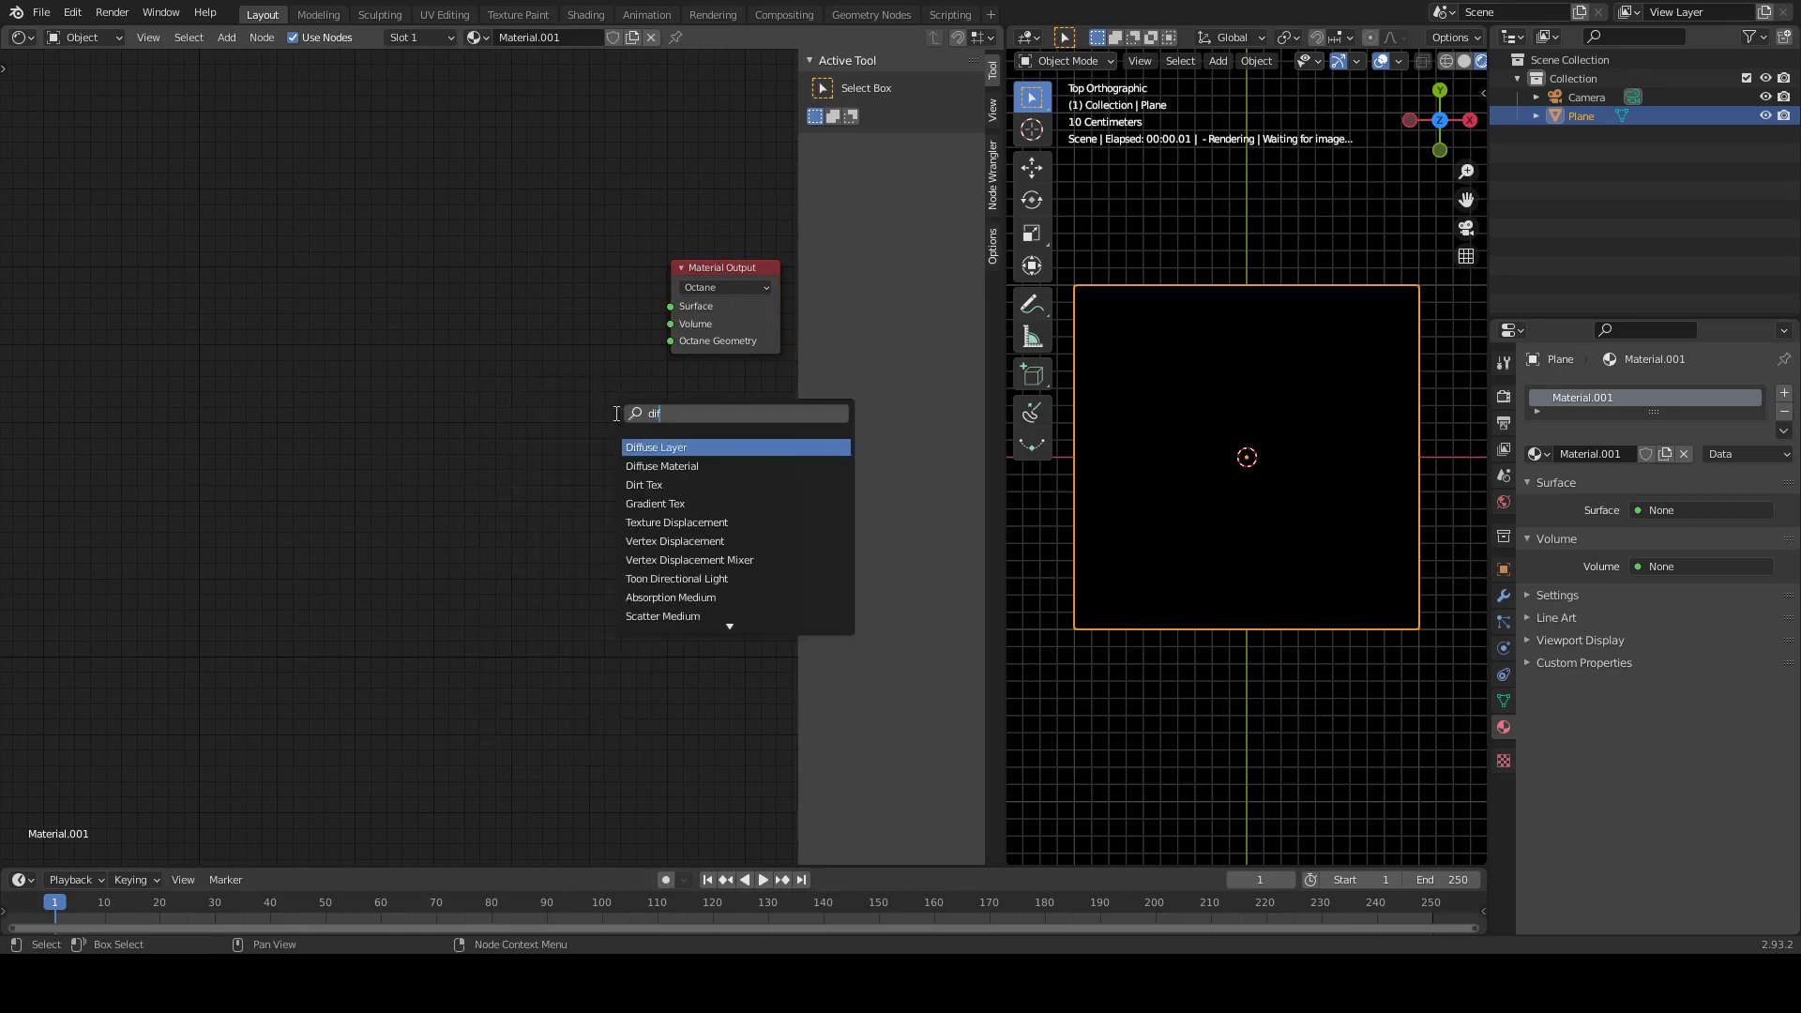
{"action": "key", "text": "Down"}
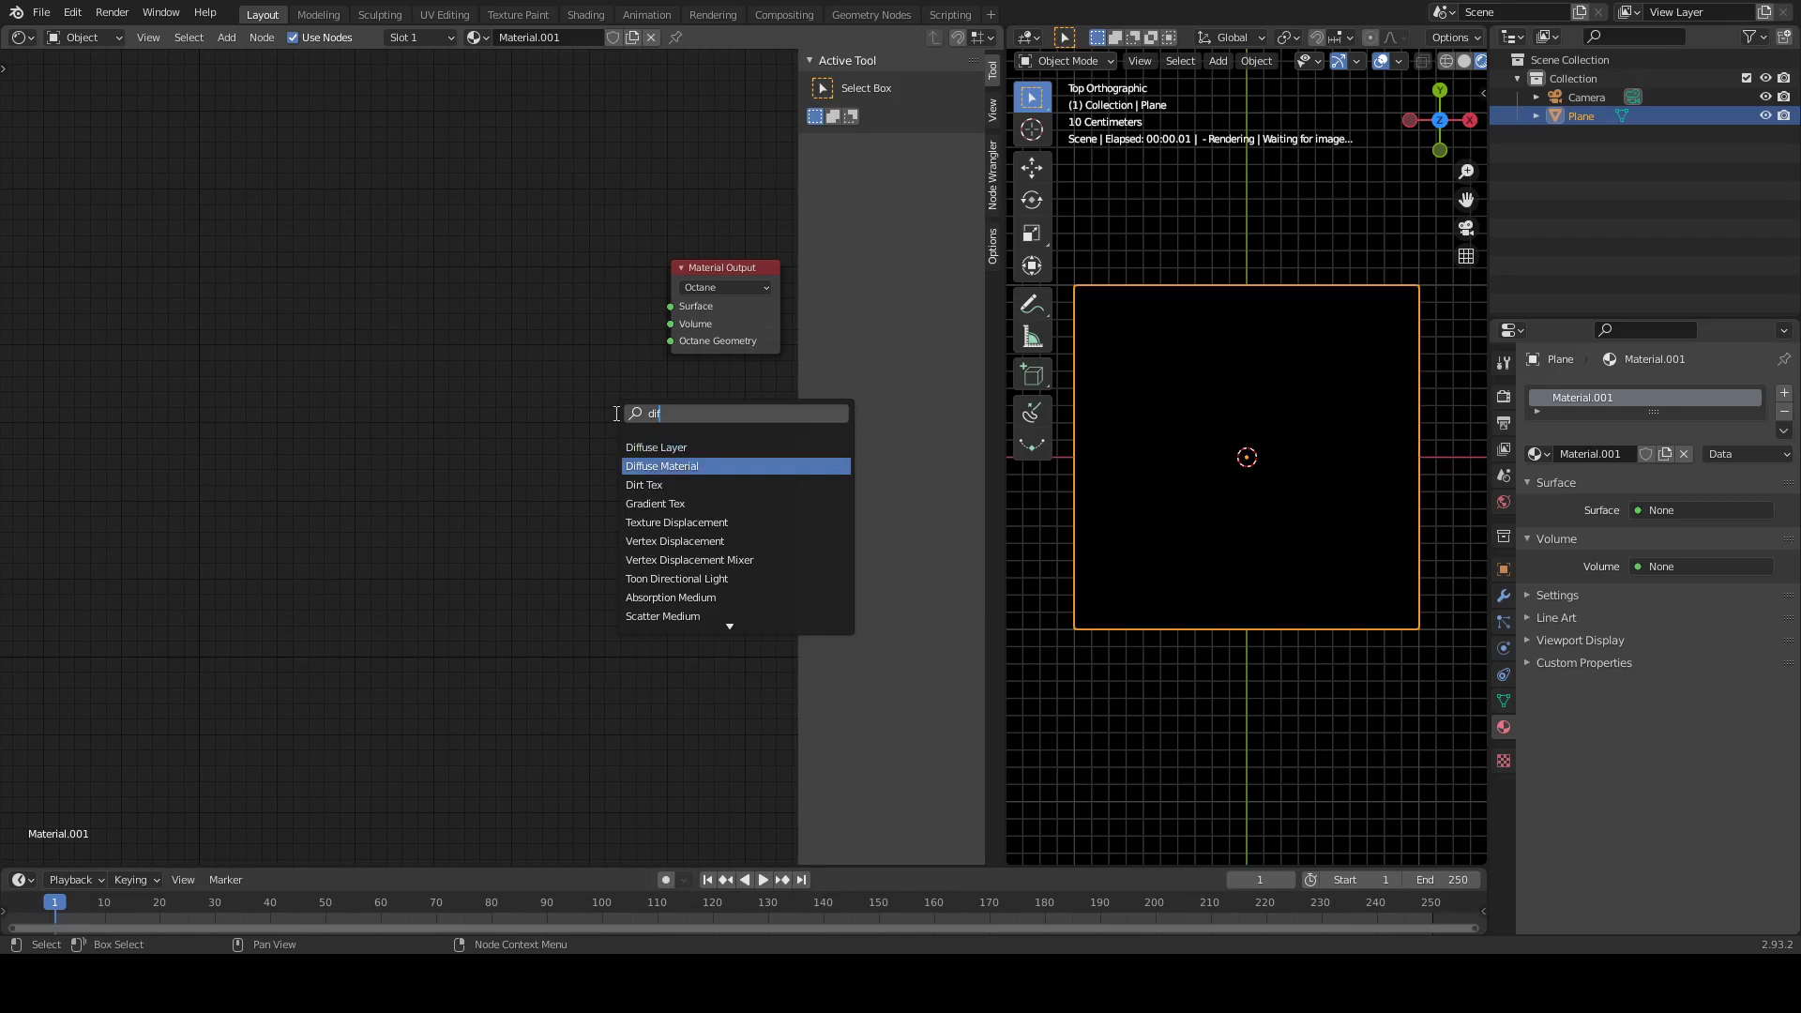
{"action": "key", "text": "Return"}
{"action": "left_click_drag", "start_coordinate": [661, 416], "coordinate": [602, 285]}
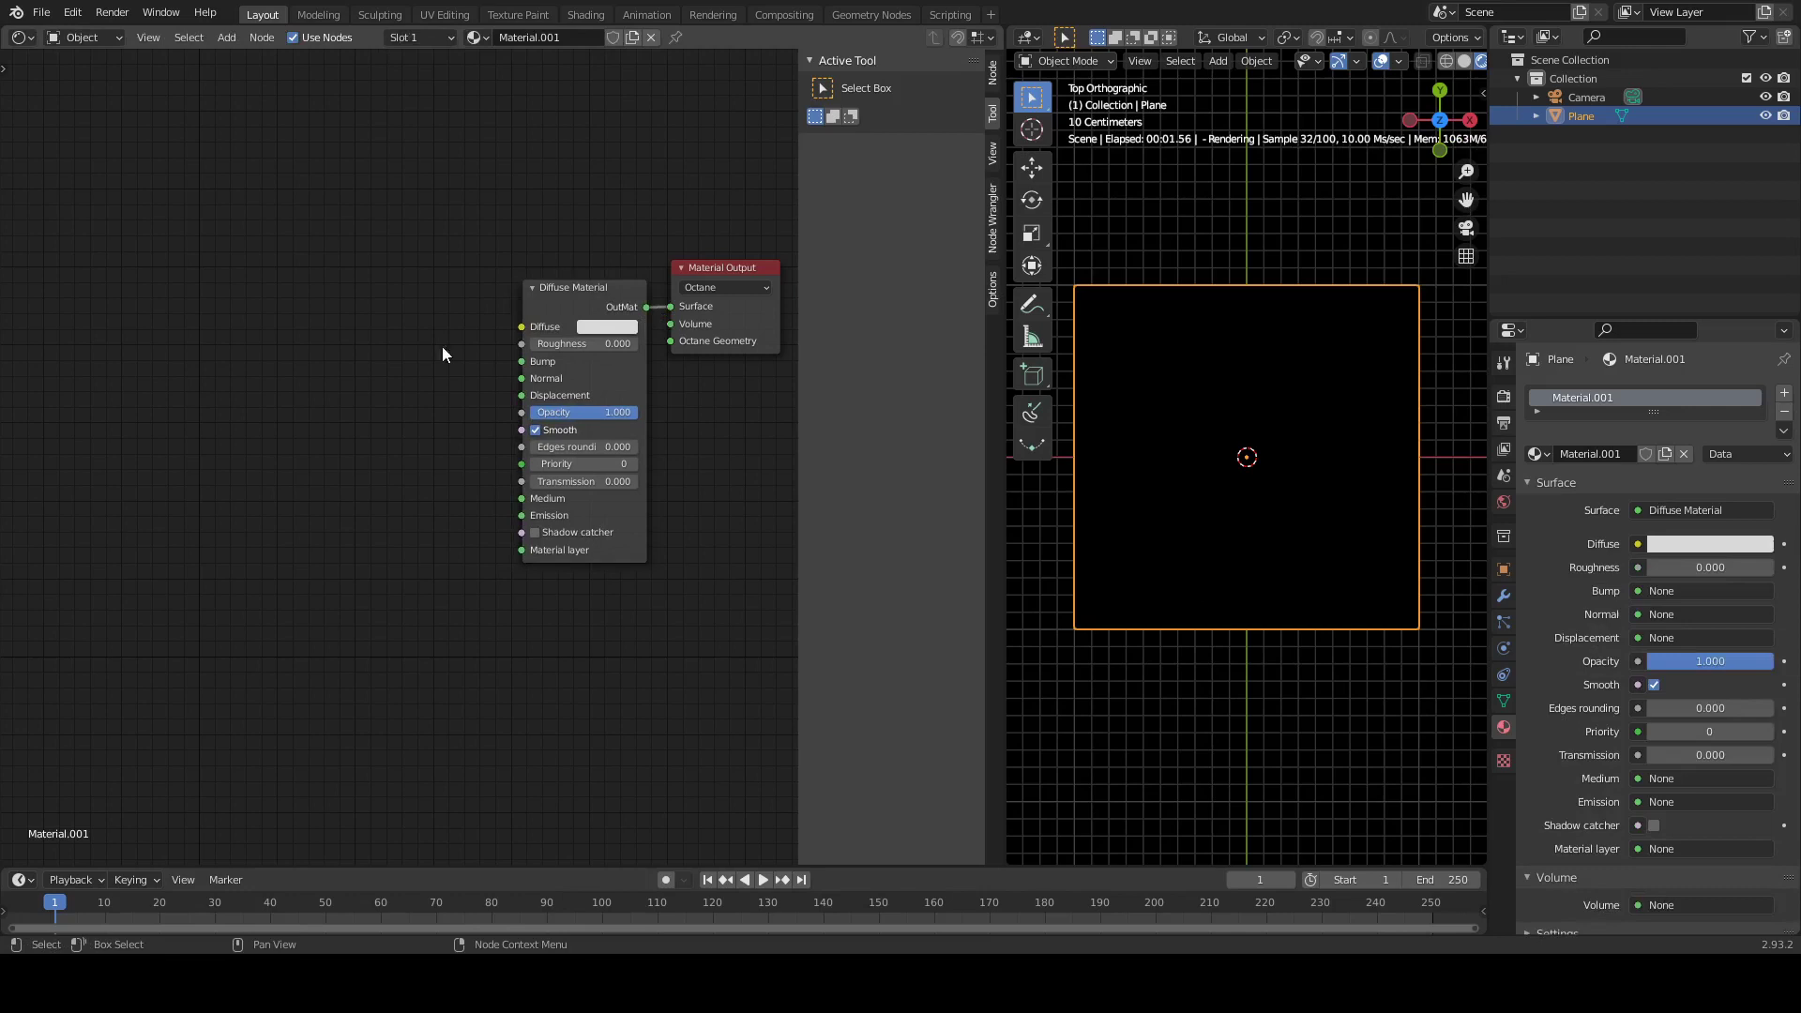
Add a Texture Emission node and link its output into the Diffuse Material's Emission socket
{"action": "key", "text": "a"}
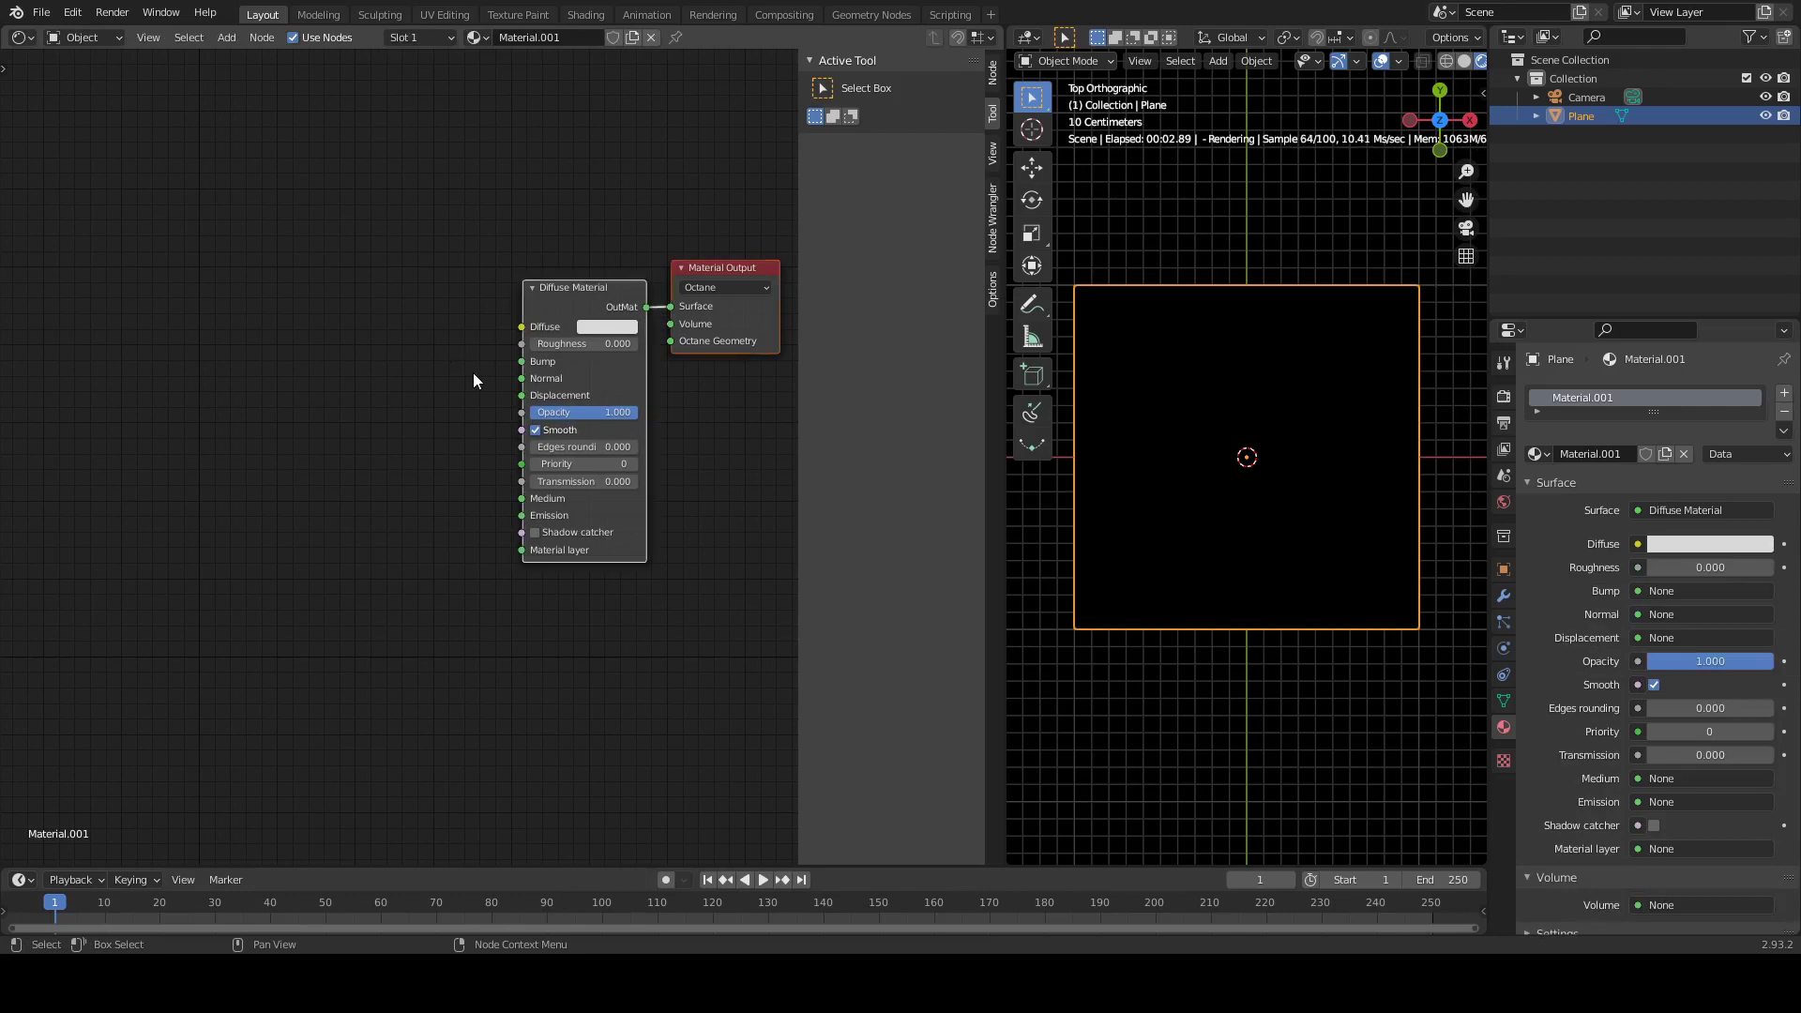
{"action": "key", "text": "s"}
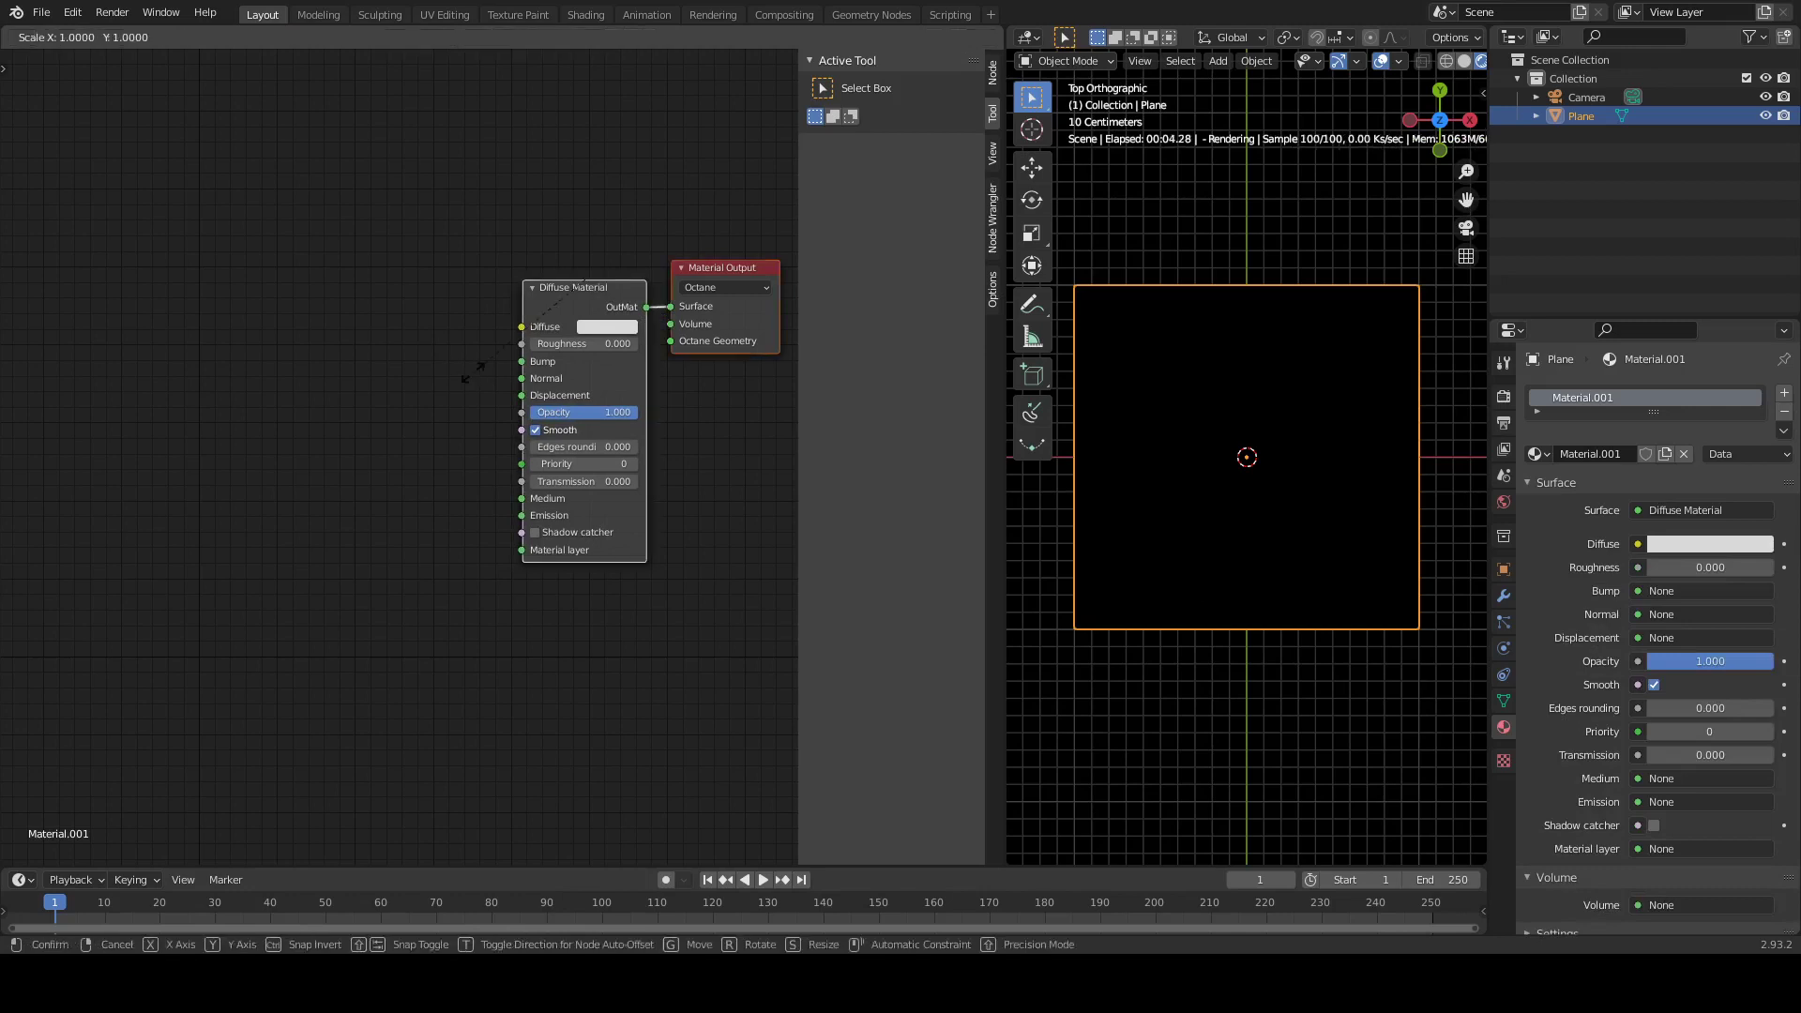
{"action": "key", "text": "Escape"}
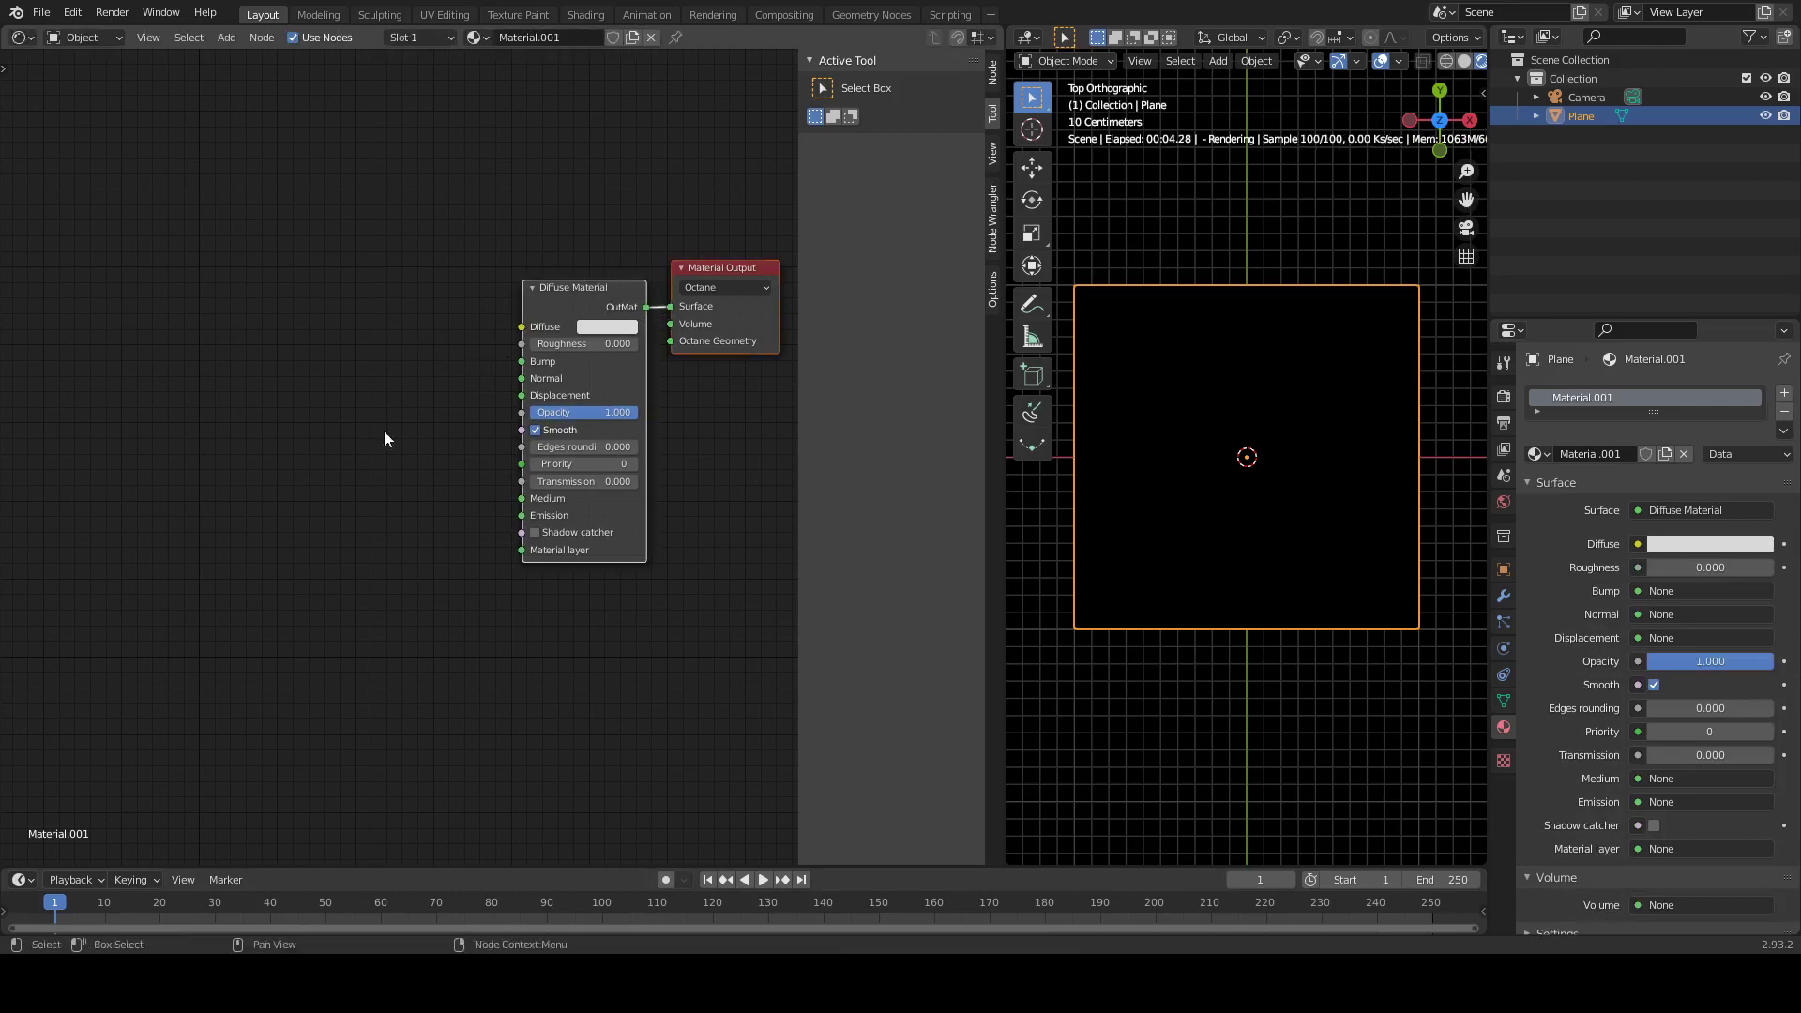
{"action": "key", "text": "shift+a"}
{"action": "left_click", "coordinate": [420, 522]}
{"action": "type", "text": "em"}
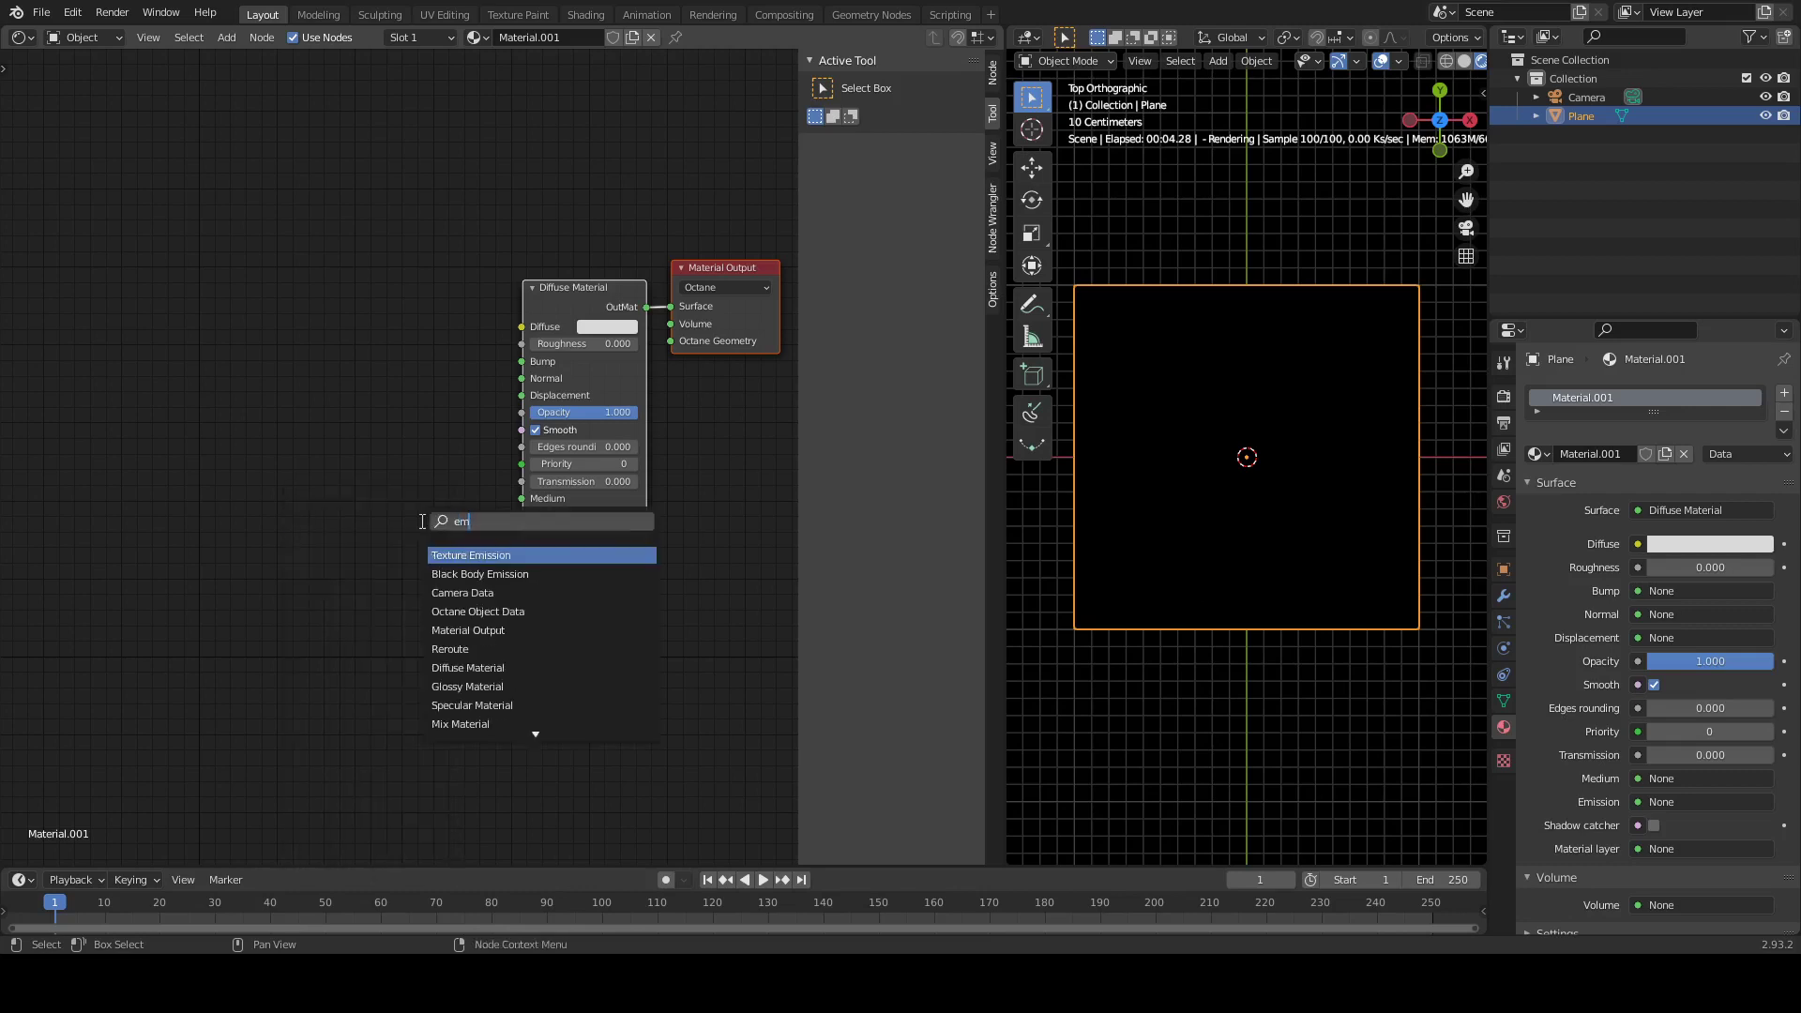
{"action": "key", "text": "Return"}
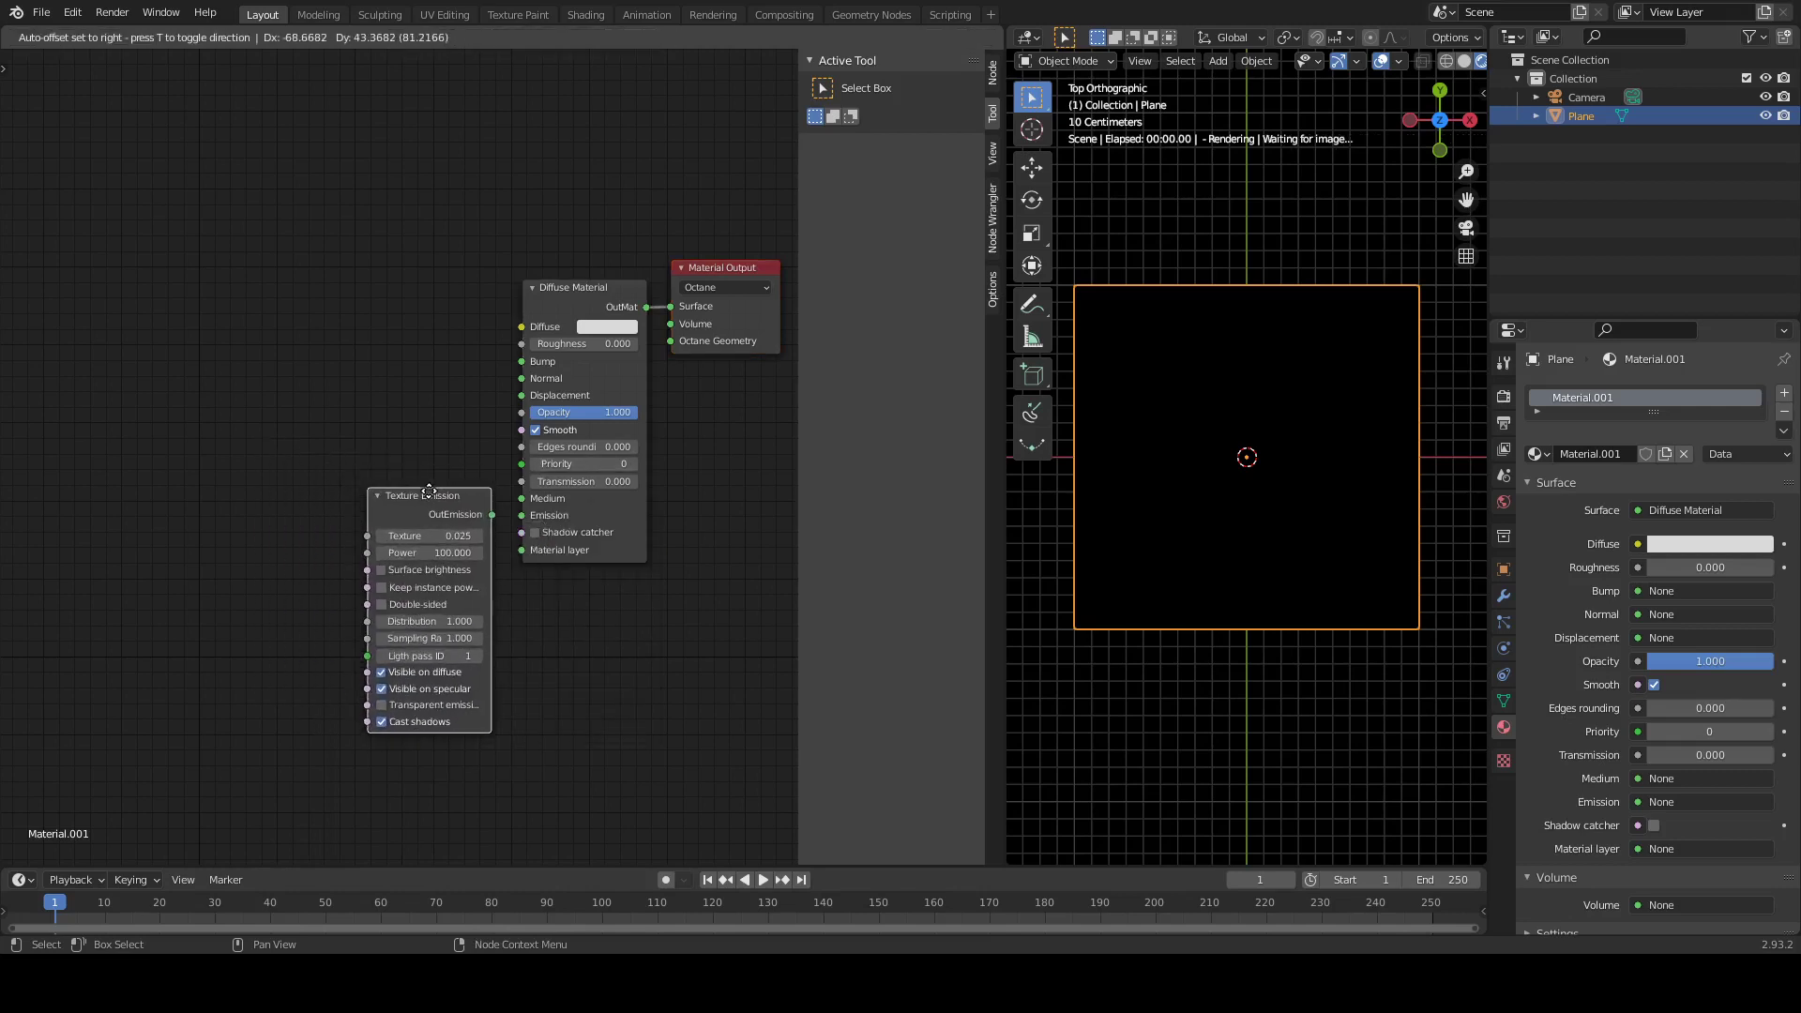
{"action": "left_click", "coordinate": [424, 492]}
{"action": "left_click_drag", "start_coordinate": [488, 514], "coordinate": [522, 515]}
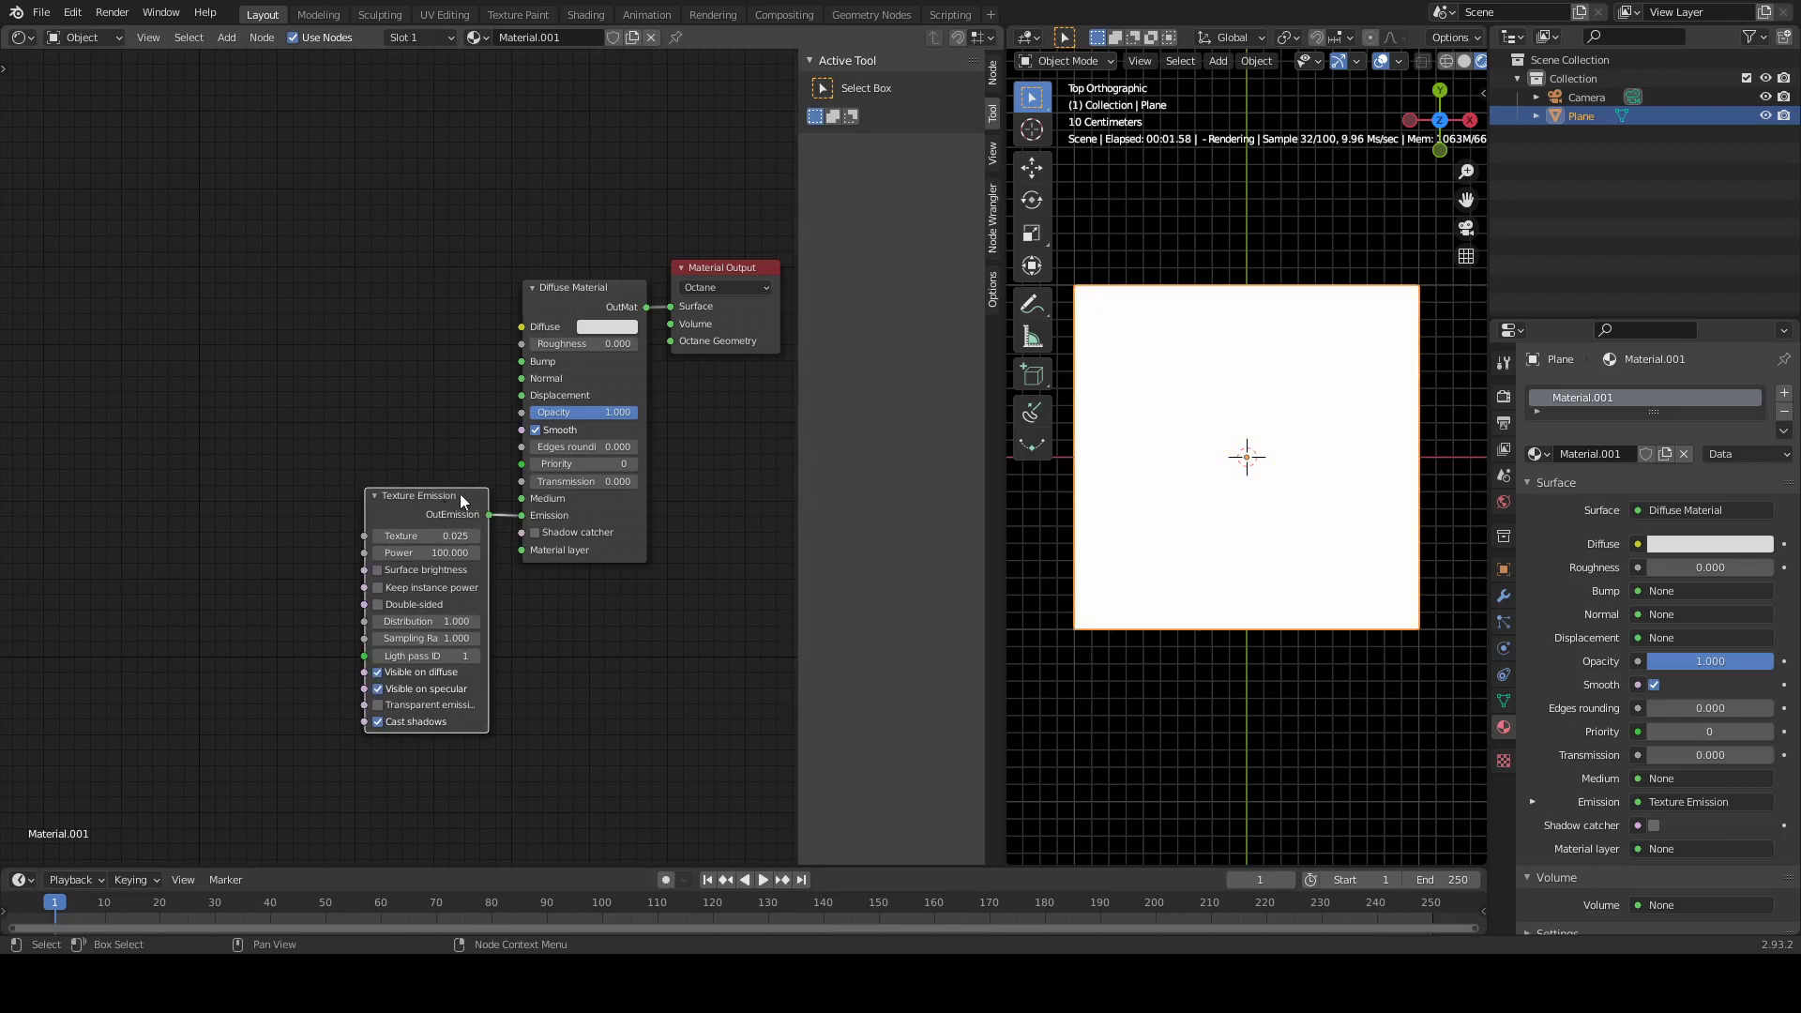
Add an Image Tex node with Color2.png and place it down-left of Texture Emission
{"action": "left_click_drag", "start_coordinate": [427, 491], "coordinate": [423, 494]}
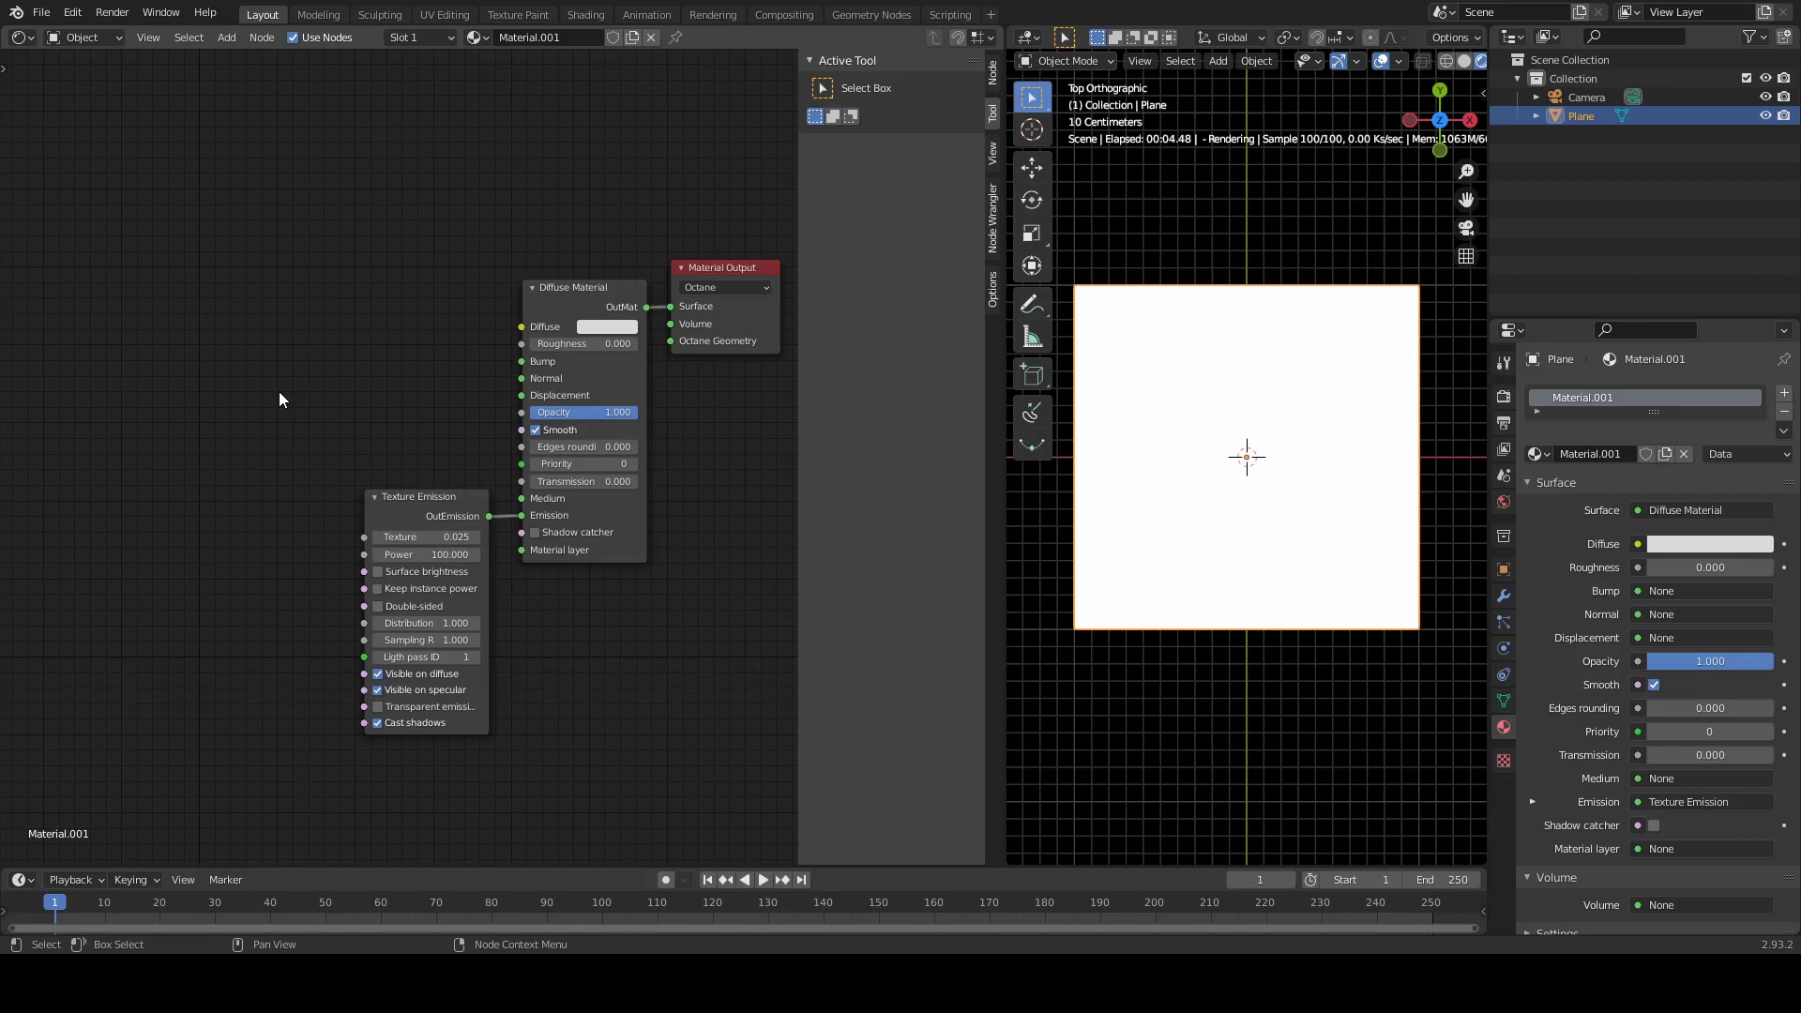
{"action": "key", "text": "a"}
{"action": "key", "text": "shift+a"}
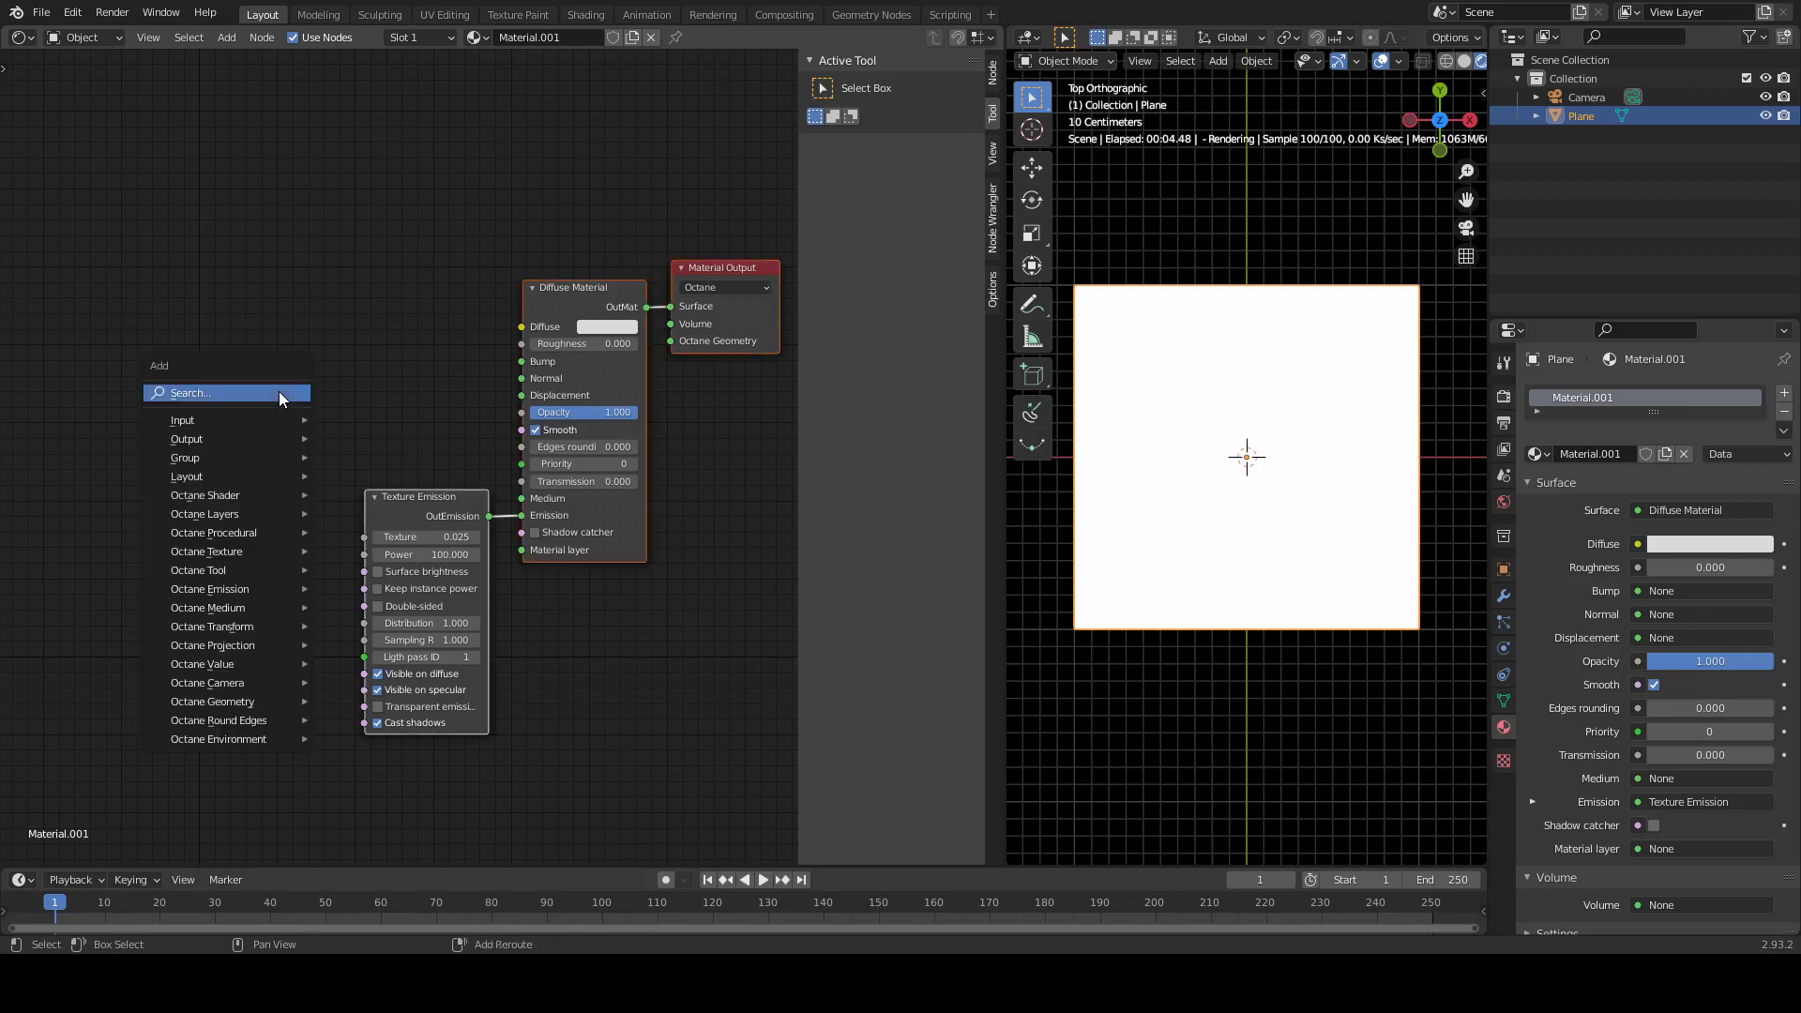
{"action": "left_click", "coordinate": [279, 391]}
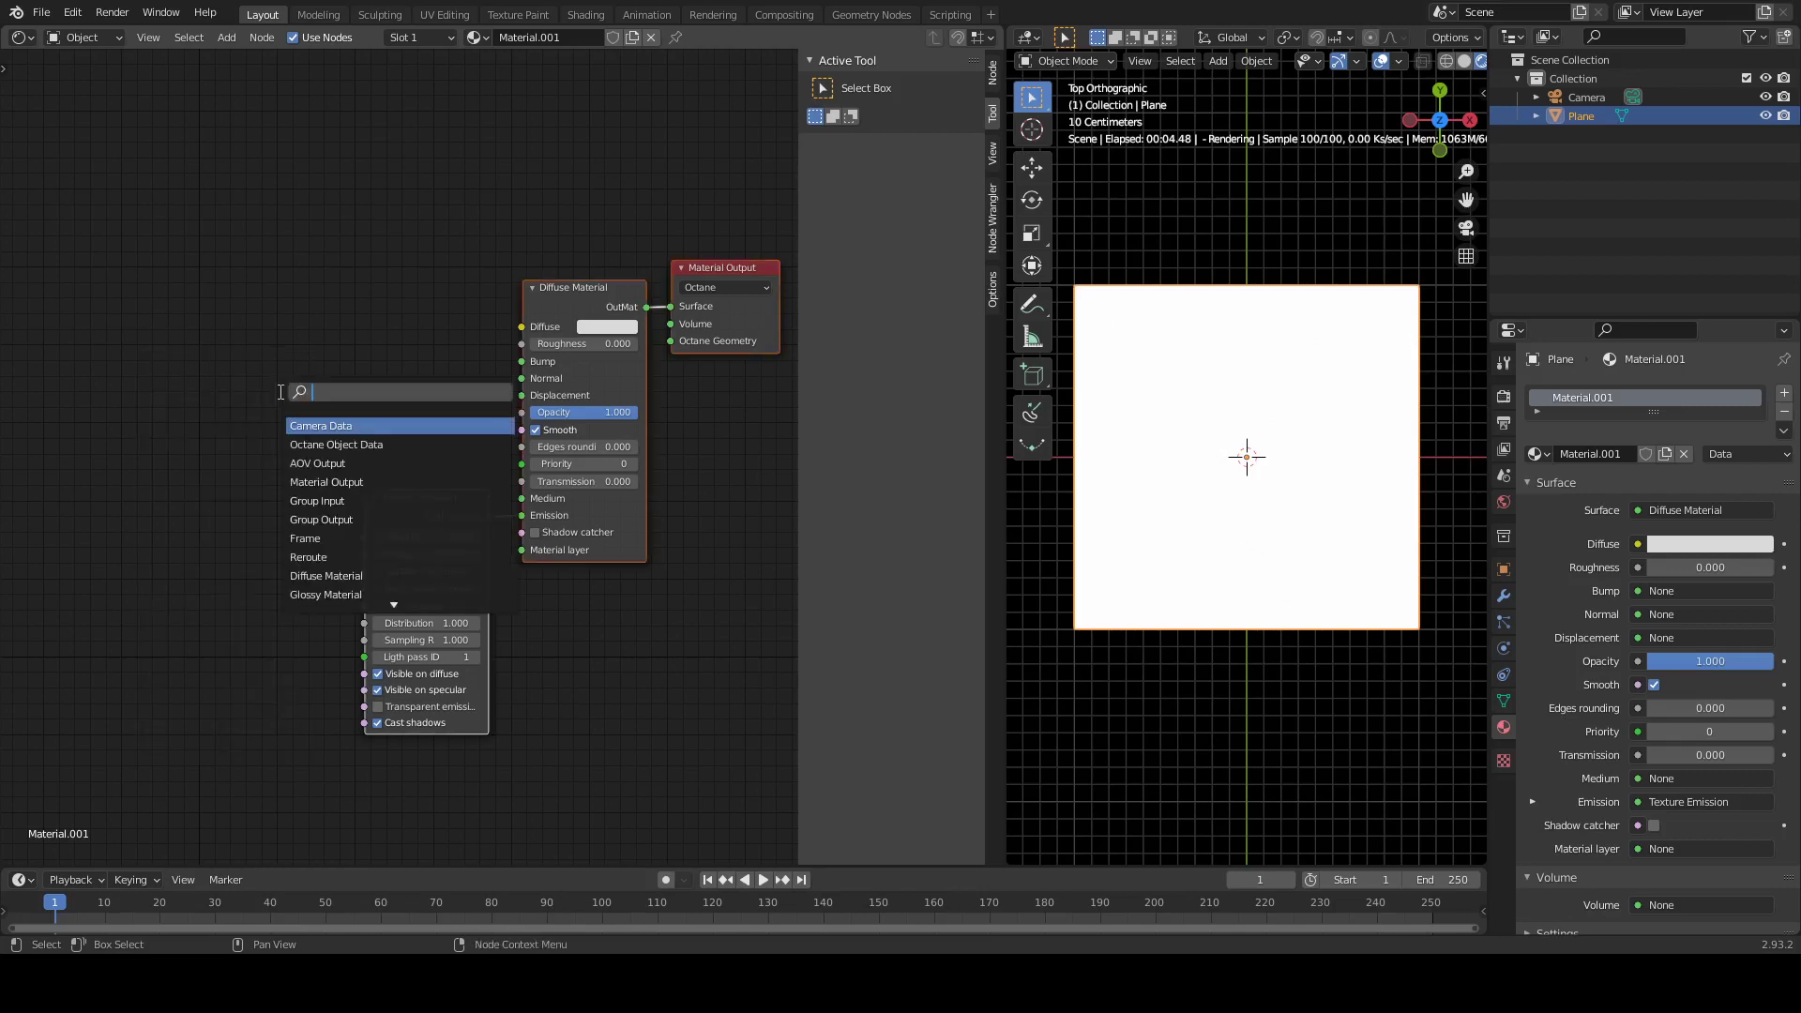
{"action": "type", "text": "im"}
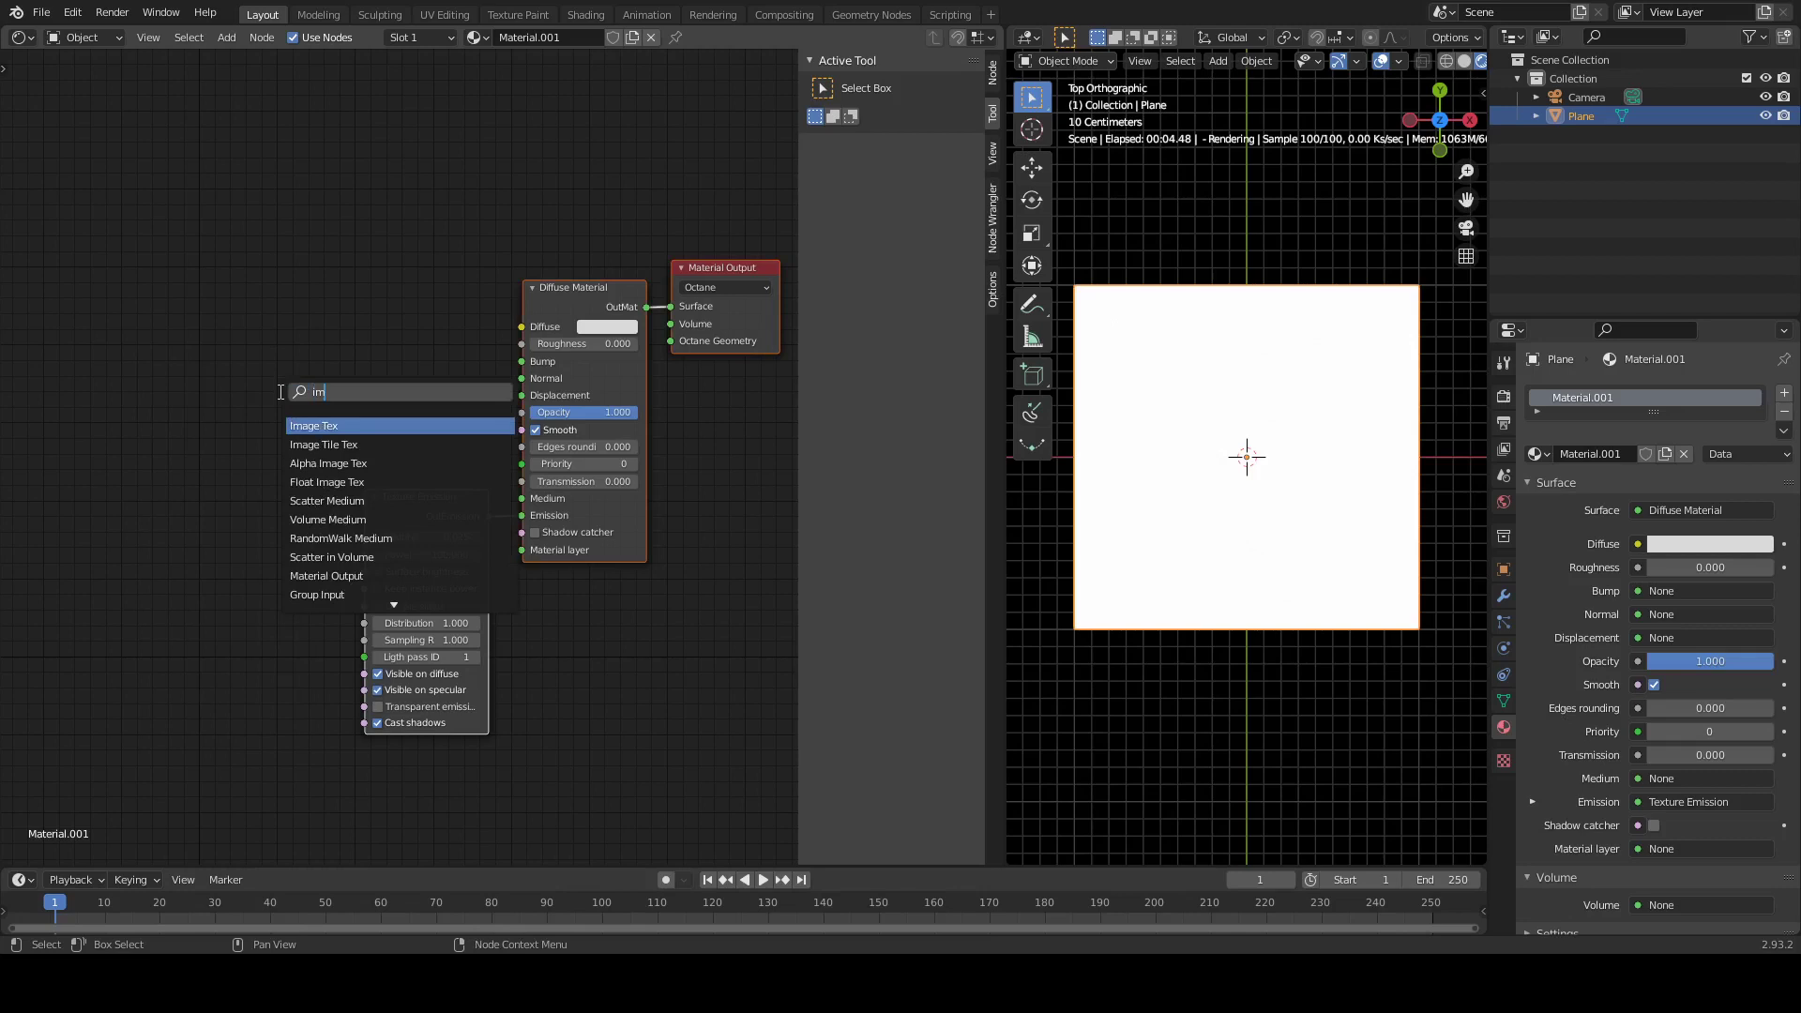
{"action": "key", "text": "Return"}
{"action": "left_click", "coordinate": [278, 391]}
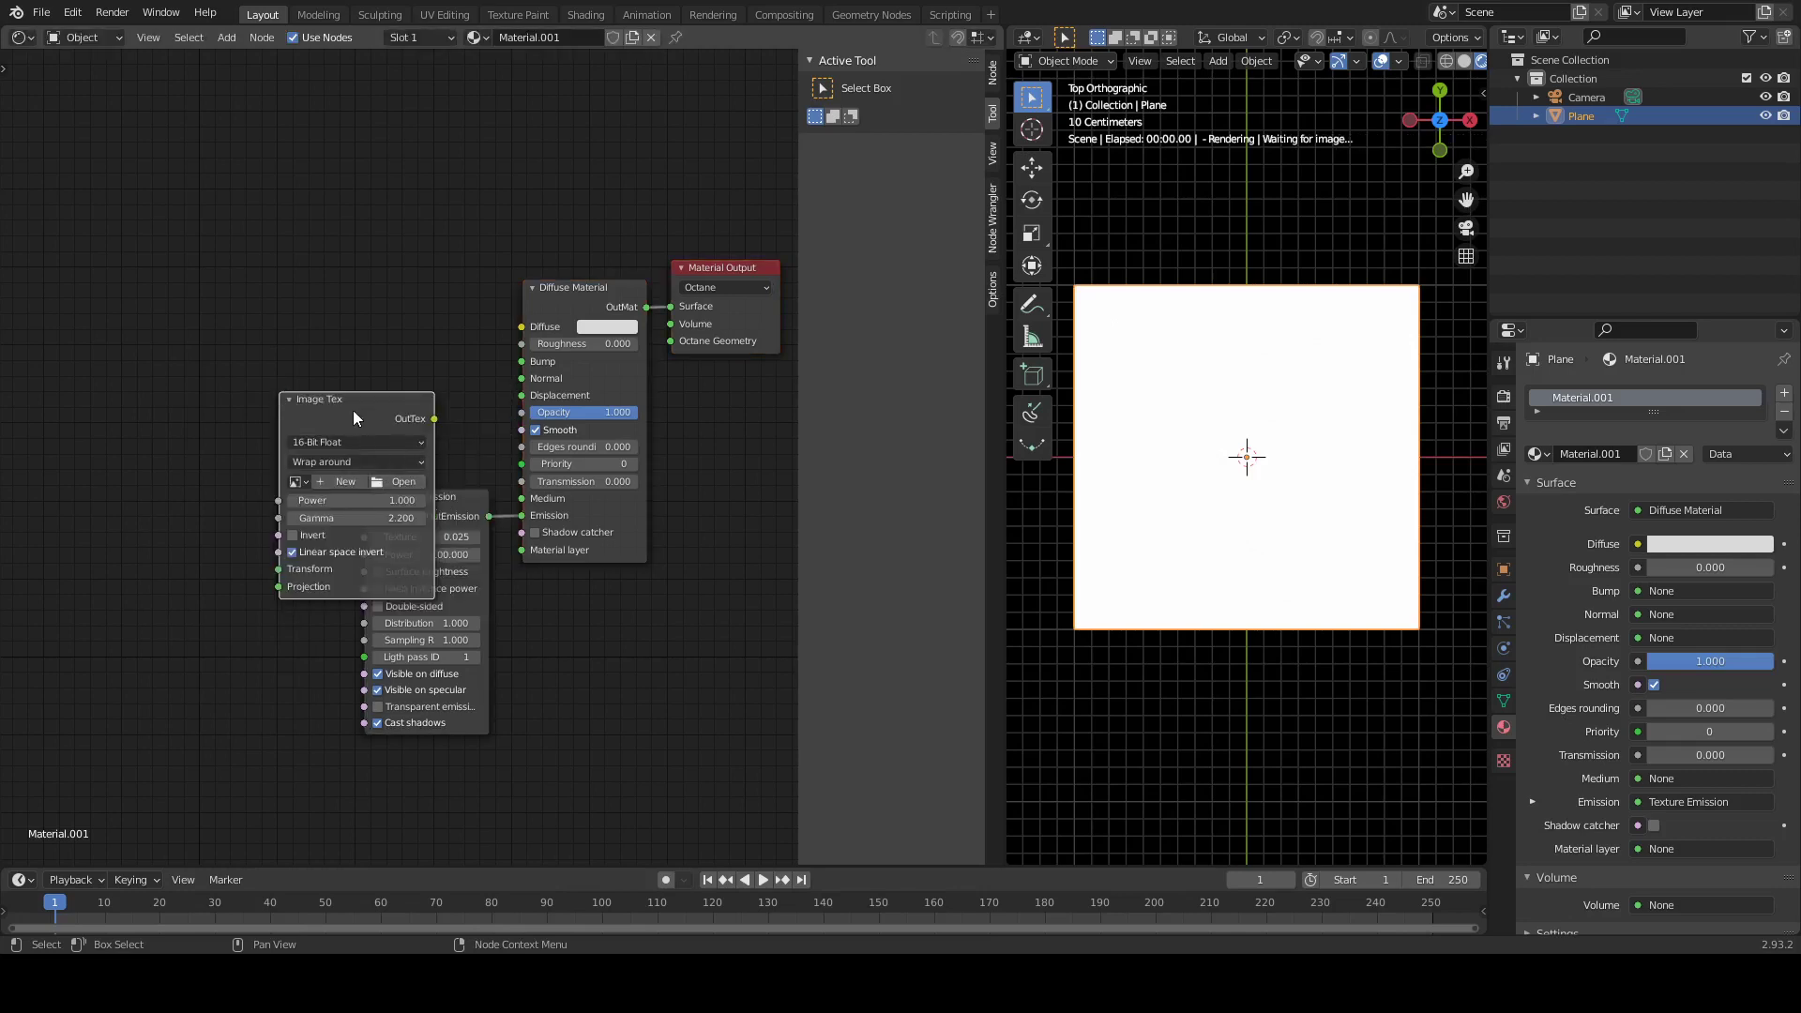
{"action": "left_click_drag", "start_coordinate": [353, 414], "coordinate": [266, 518]}
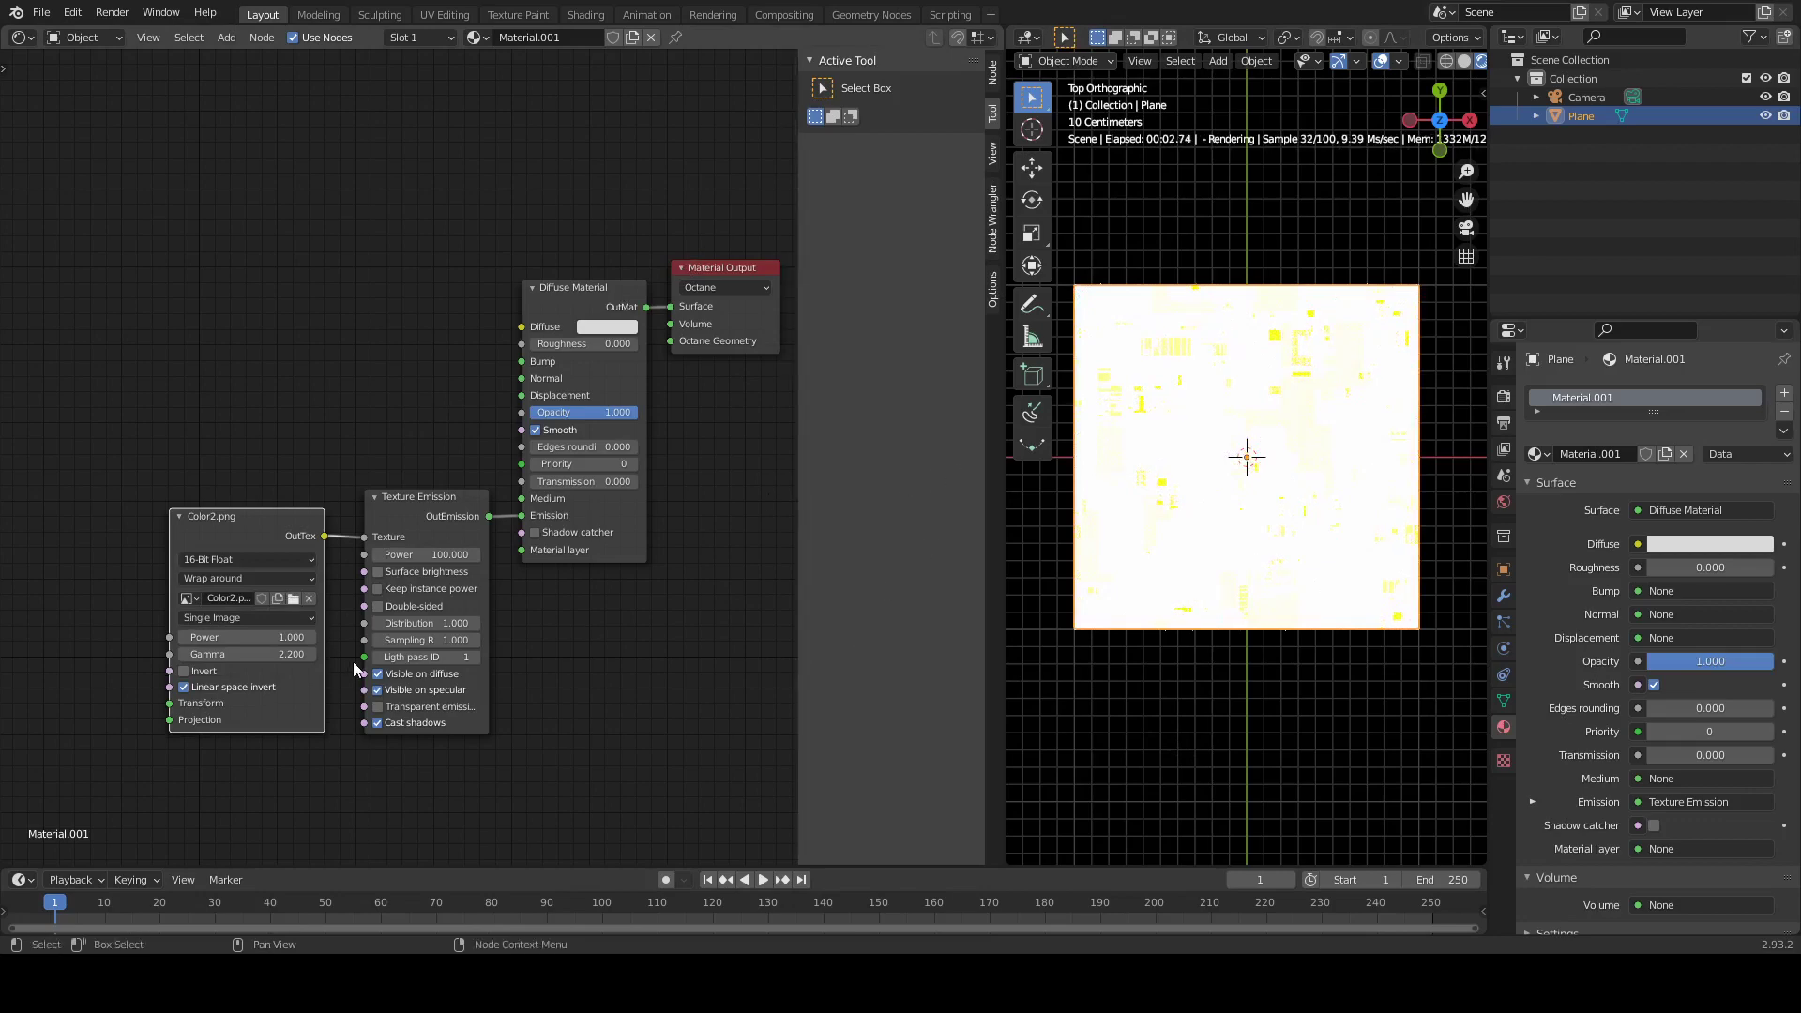
Set the Texture Emission power to 2
{"action": "left_click", "coordinate": [439, 556]}
{"action": "type", "text": "2"}
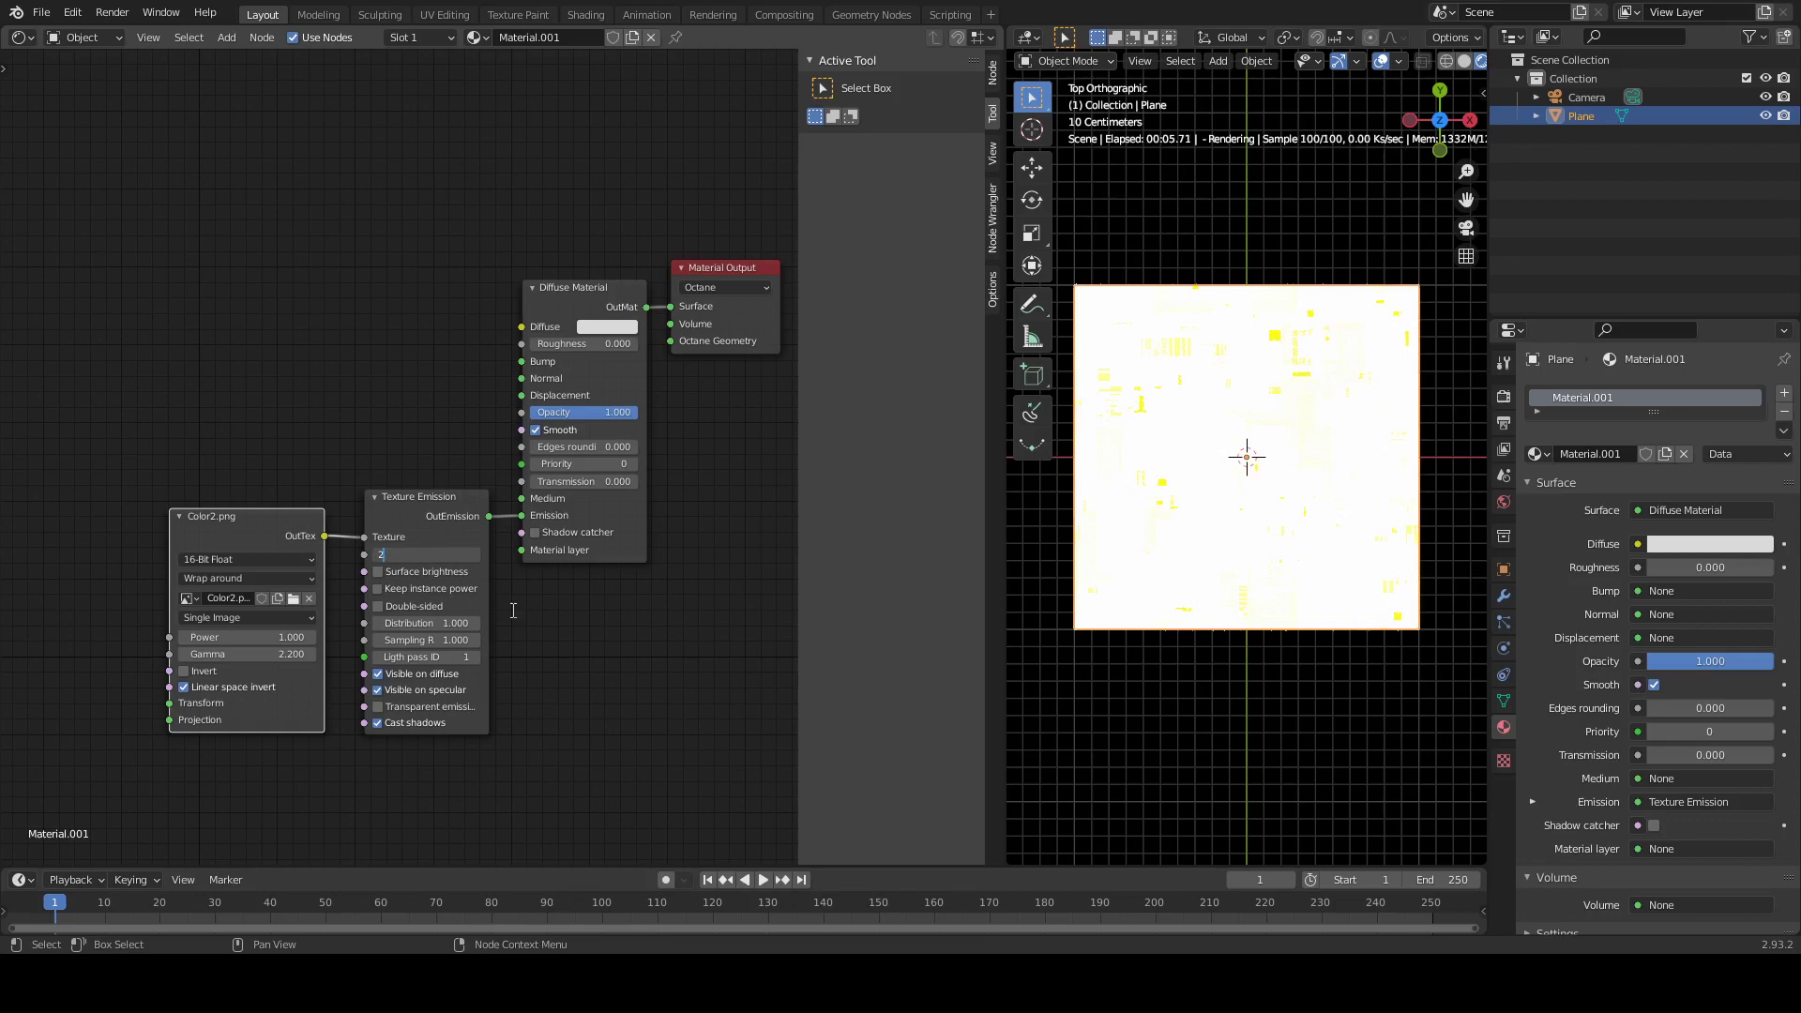
{"action": "key", "text": "Return"}
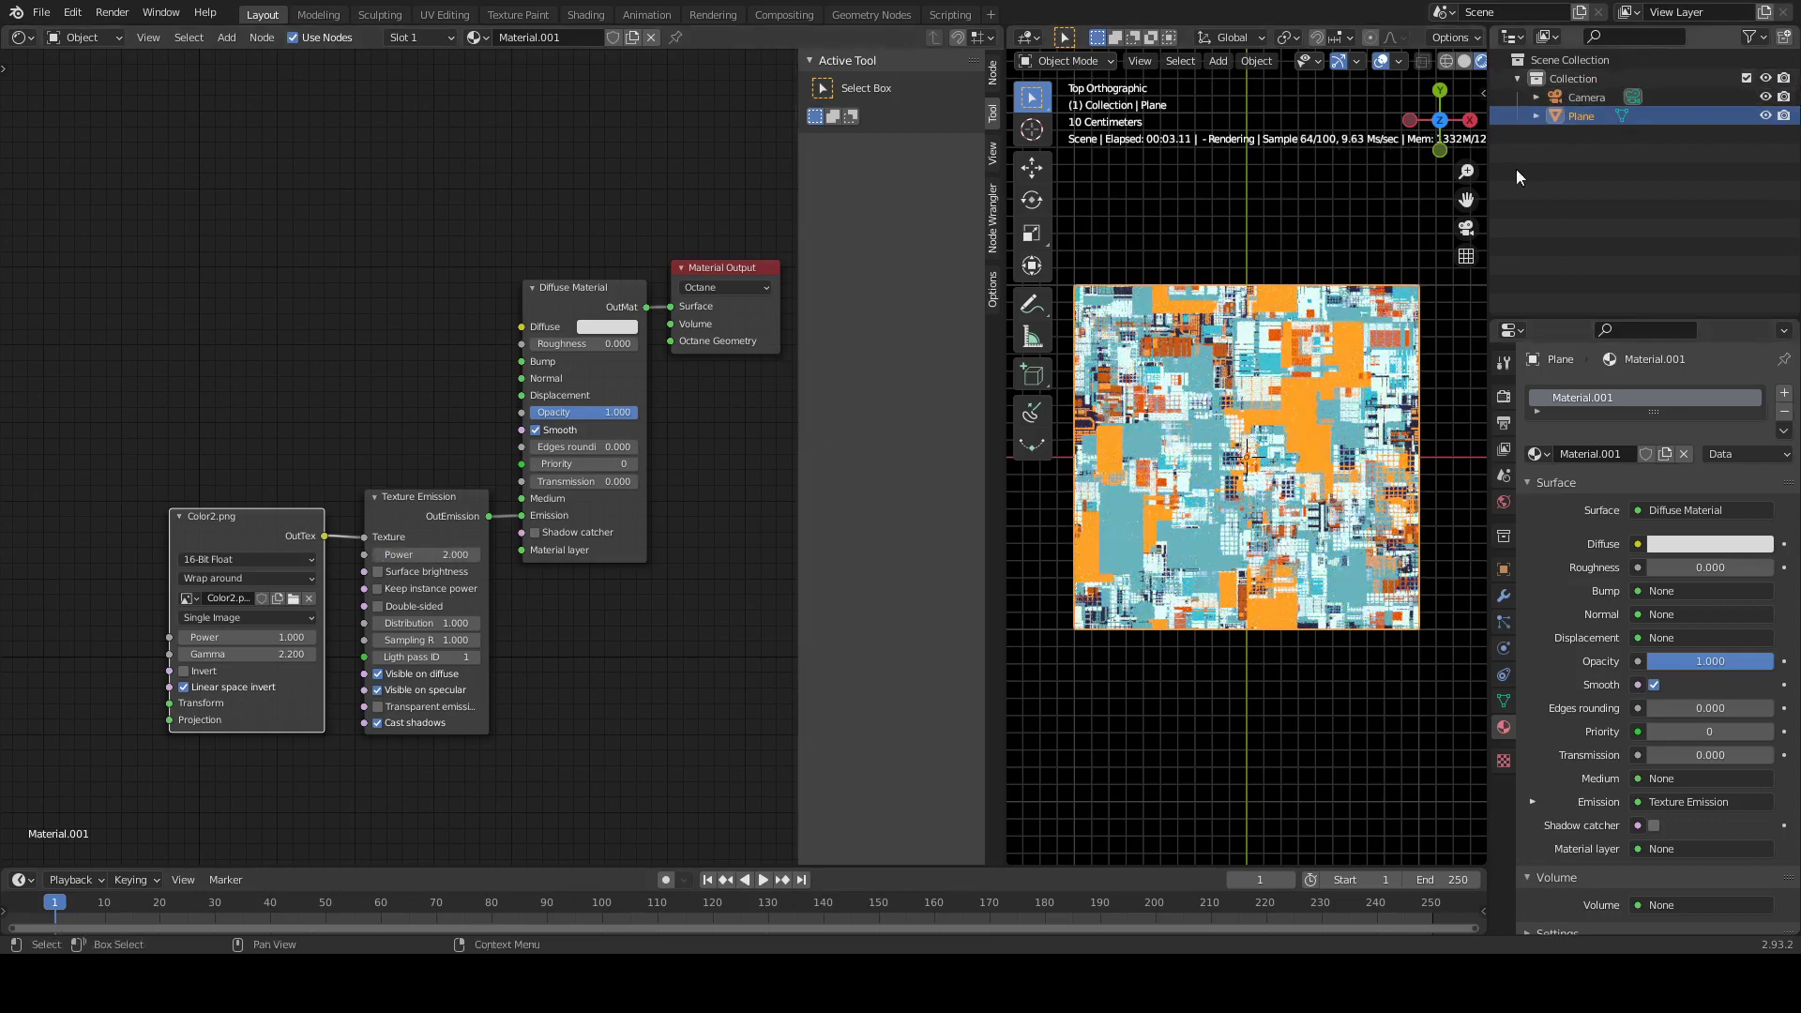
Enable Octane Camera Imager (Render Mode) on the camera, then reselect the plane
{"action": "left_click", "coordinate": [1583, 100]}
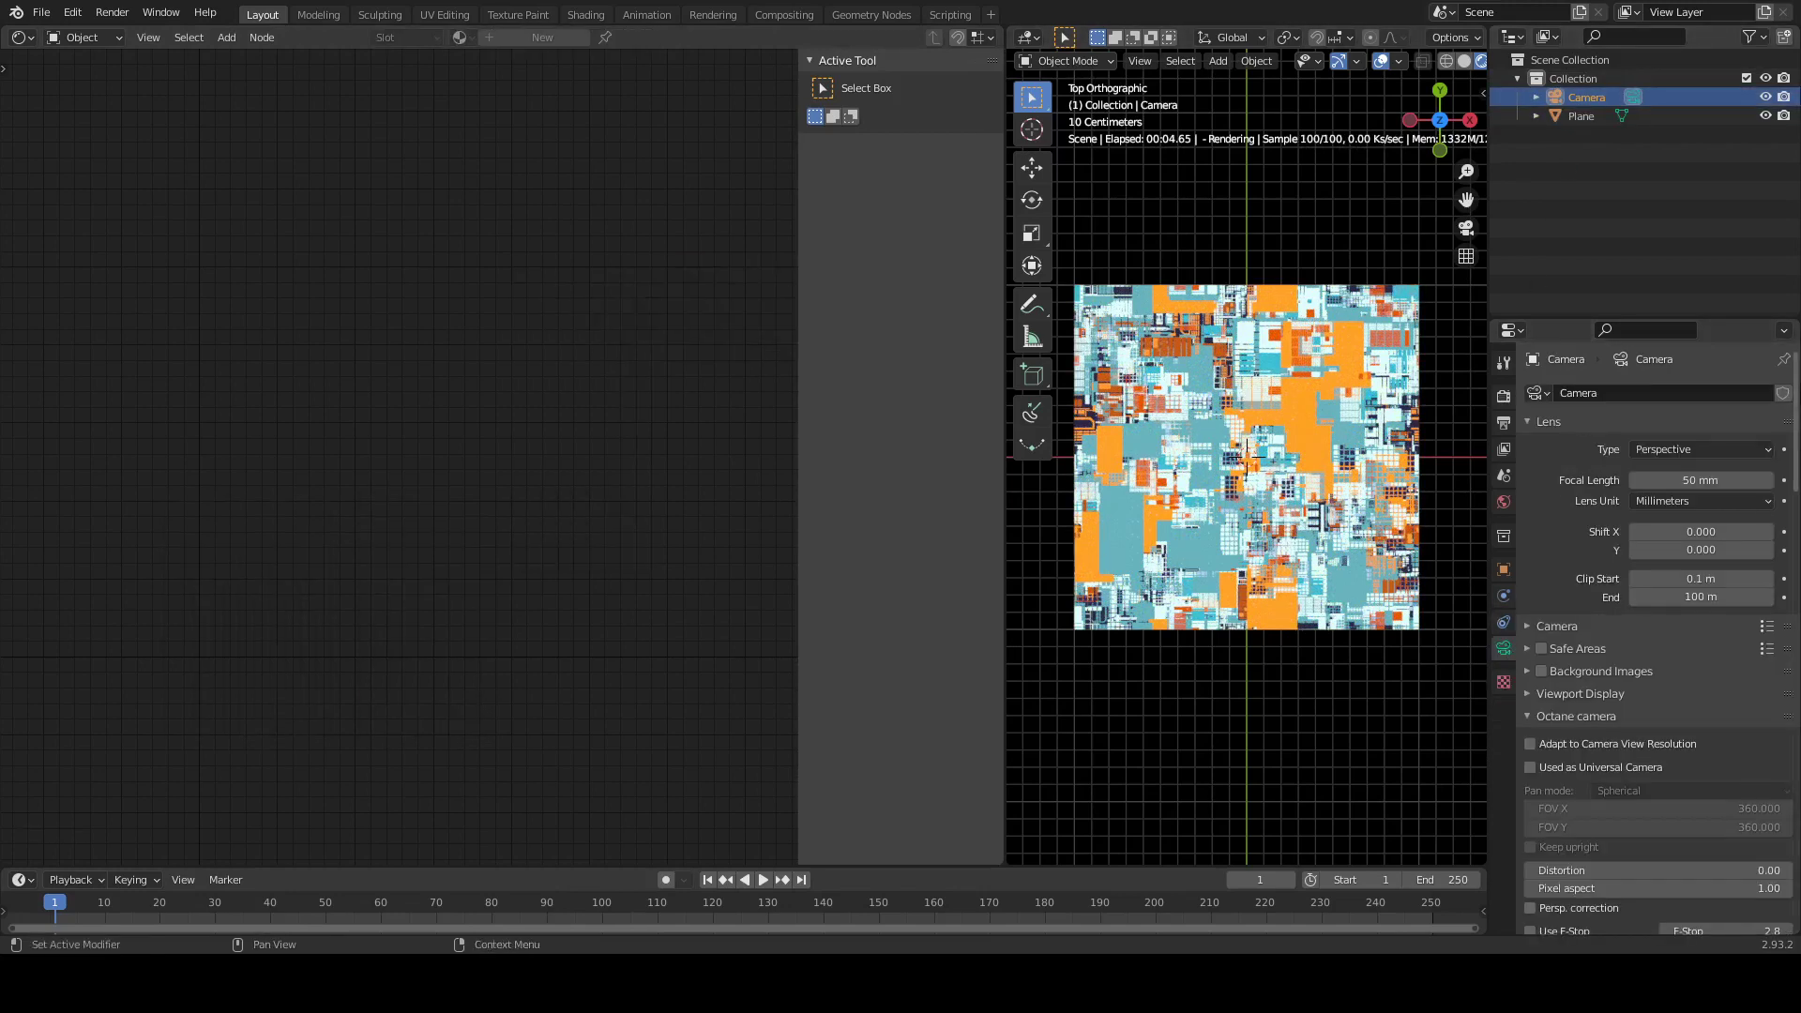
{"action": "scroll", "coordinate": [1600, 728], "scroll_direction": "down", "scroll_amount": 15}
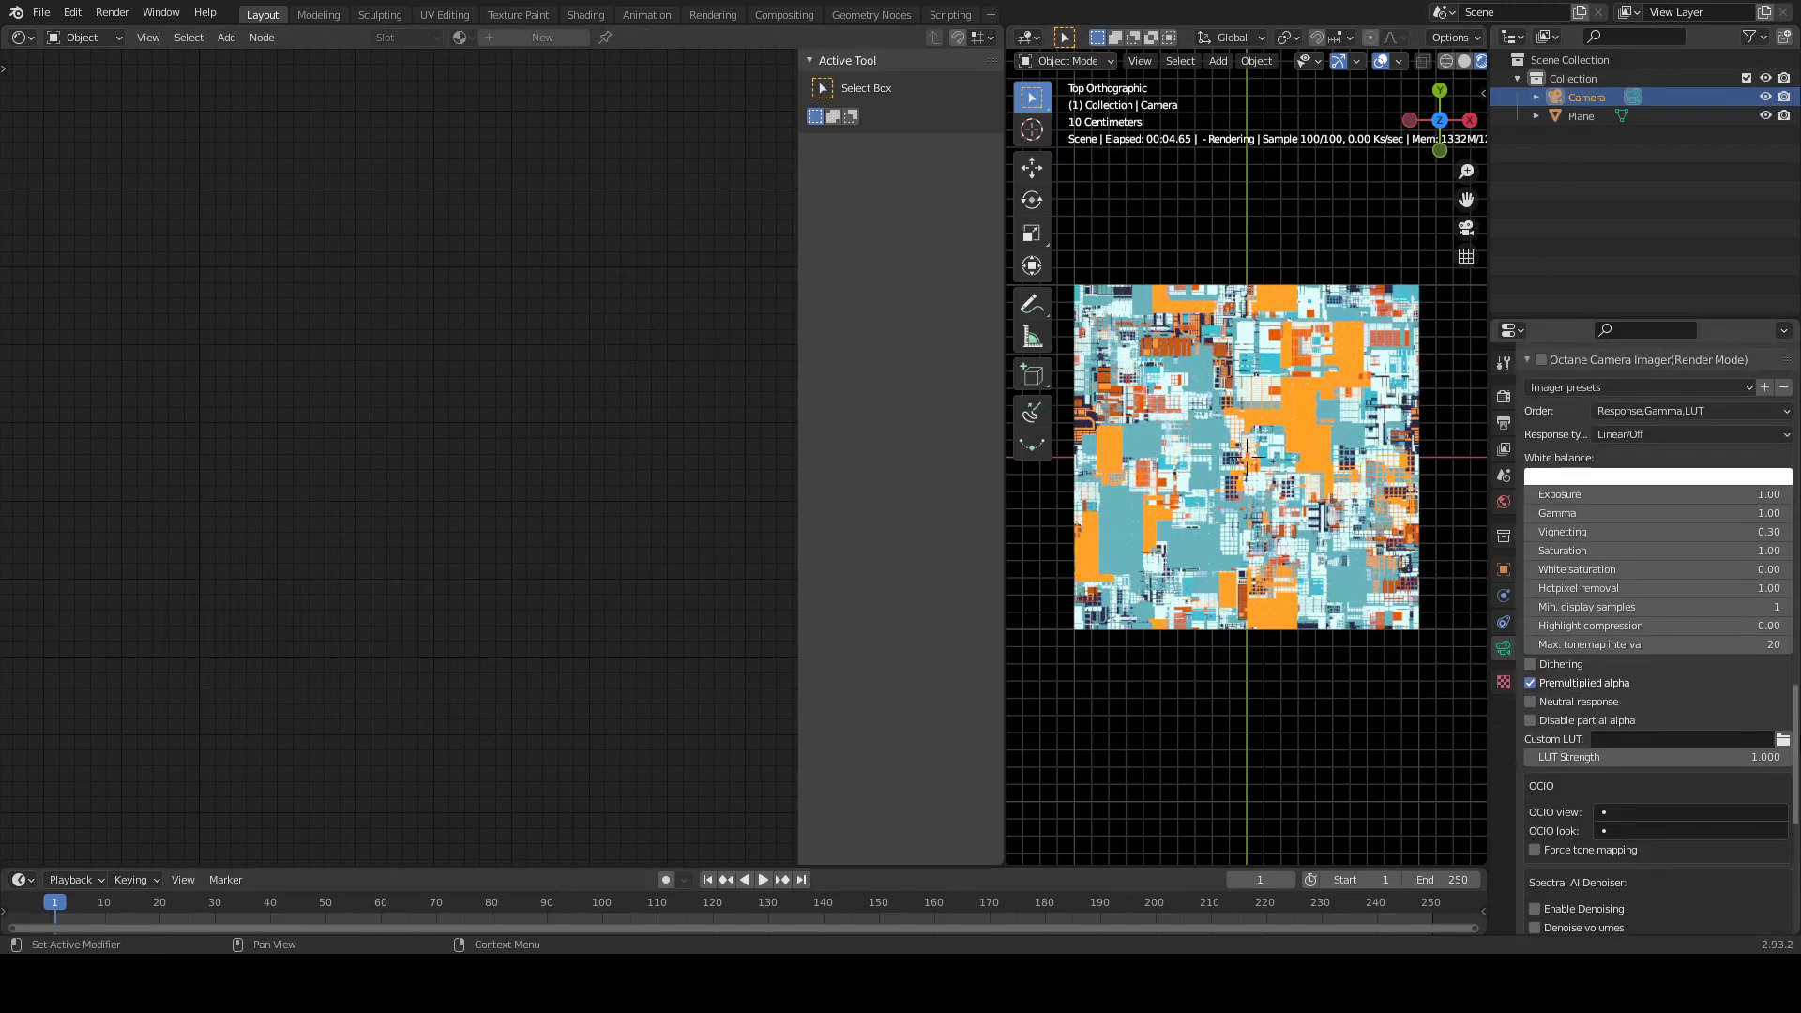
{"action": "scroll", "coordinate": [1595, 562], "scroll_direction": "up", "scroll_amount": 3}
{"action": "left_click", "coordinate": [1541, 421]}
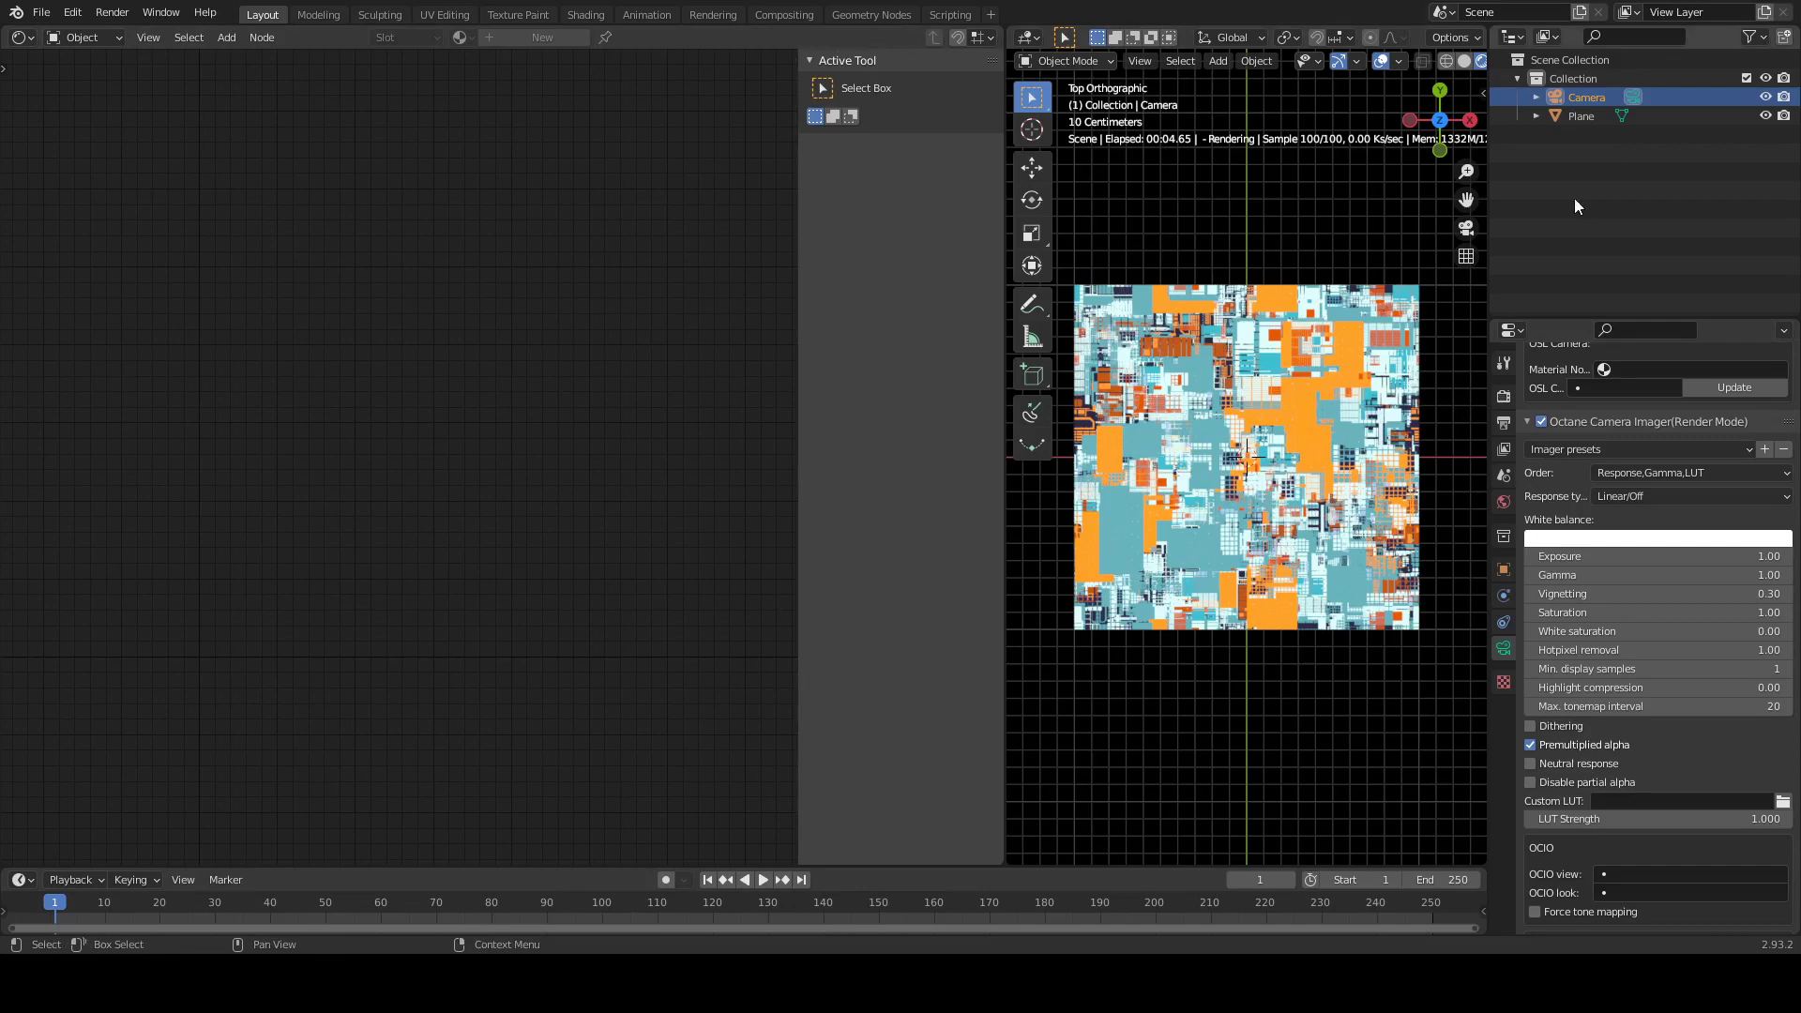
{"action": "left_click", "coordinate": [1582, 115]}
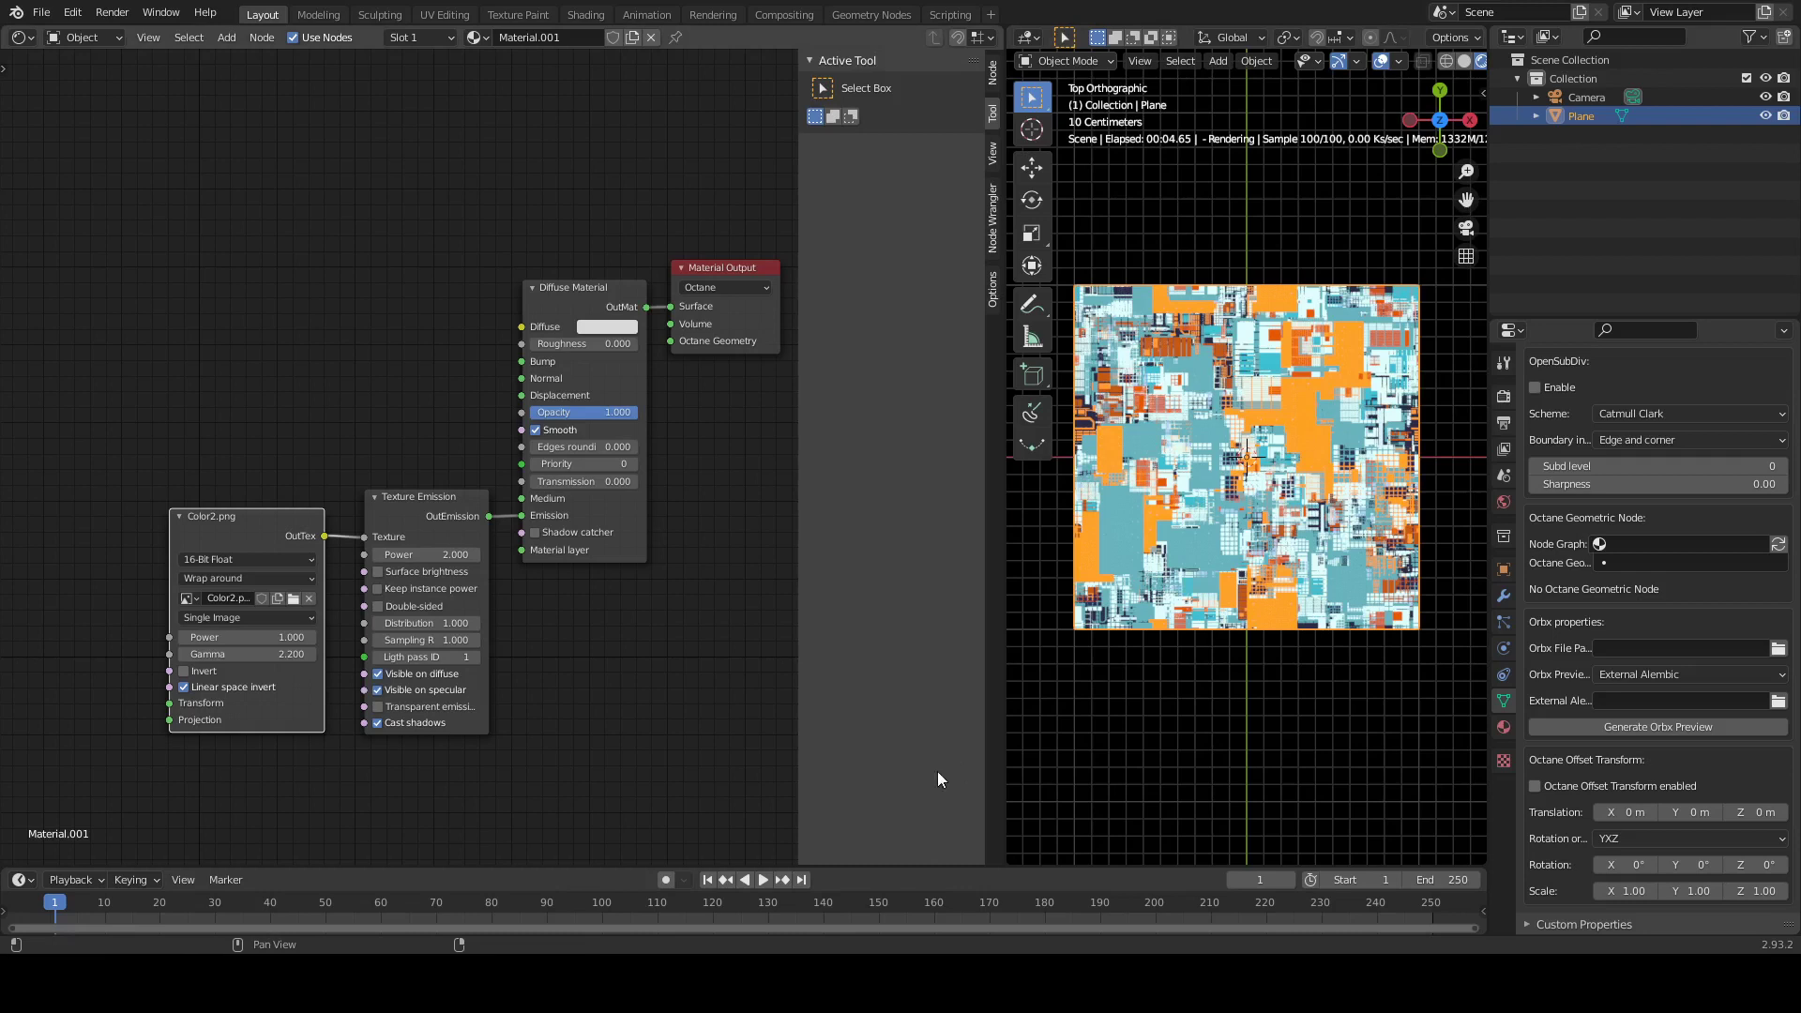
Move the Color2.png node left of Texture Emission, leaving a gap, and zoom onto the plane
{"action": "left_click_drag", "start_coordinate": [401, 498], "coordinate": [411, 498]}
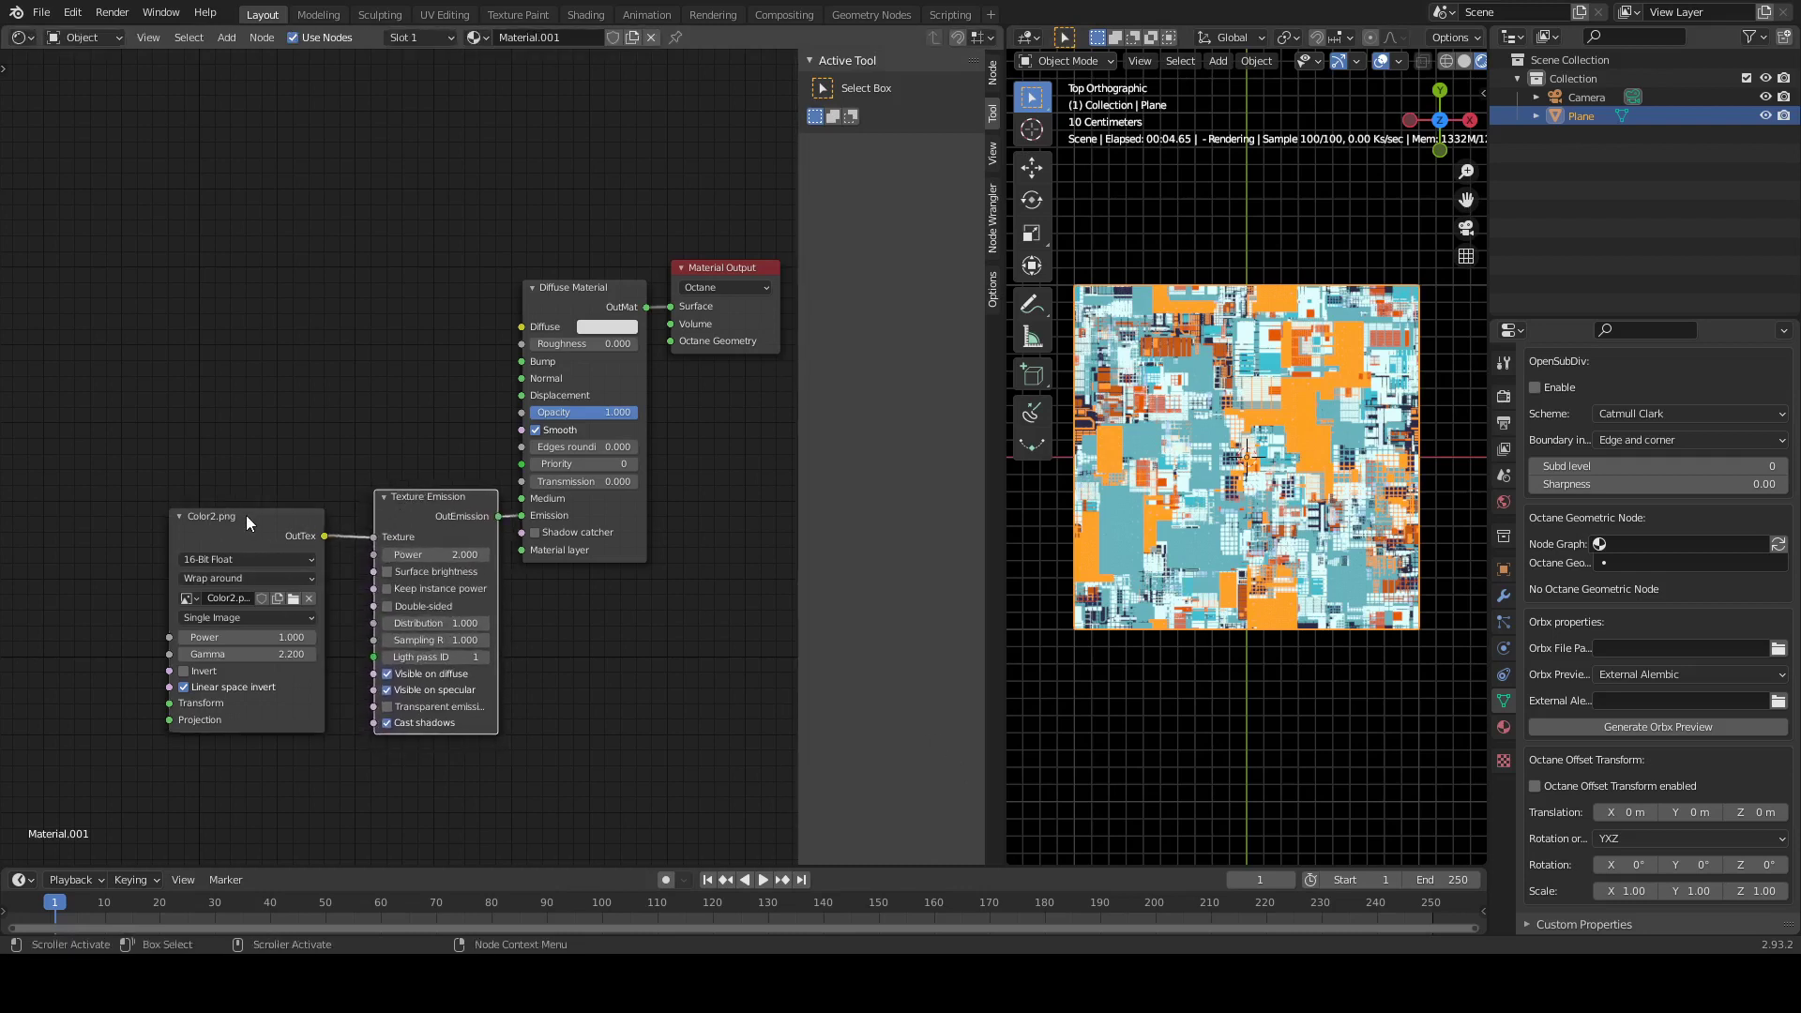
{"action": "left_click_drag", "start_coordinate": [246, 515], "coordinate": [273, 523]}
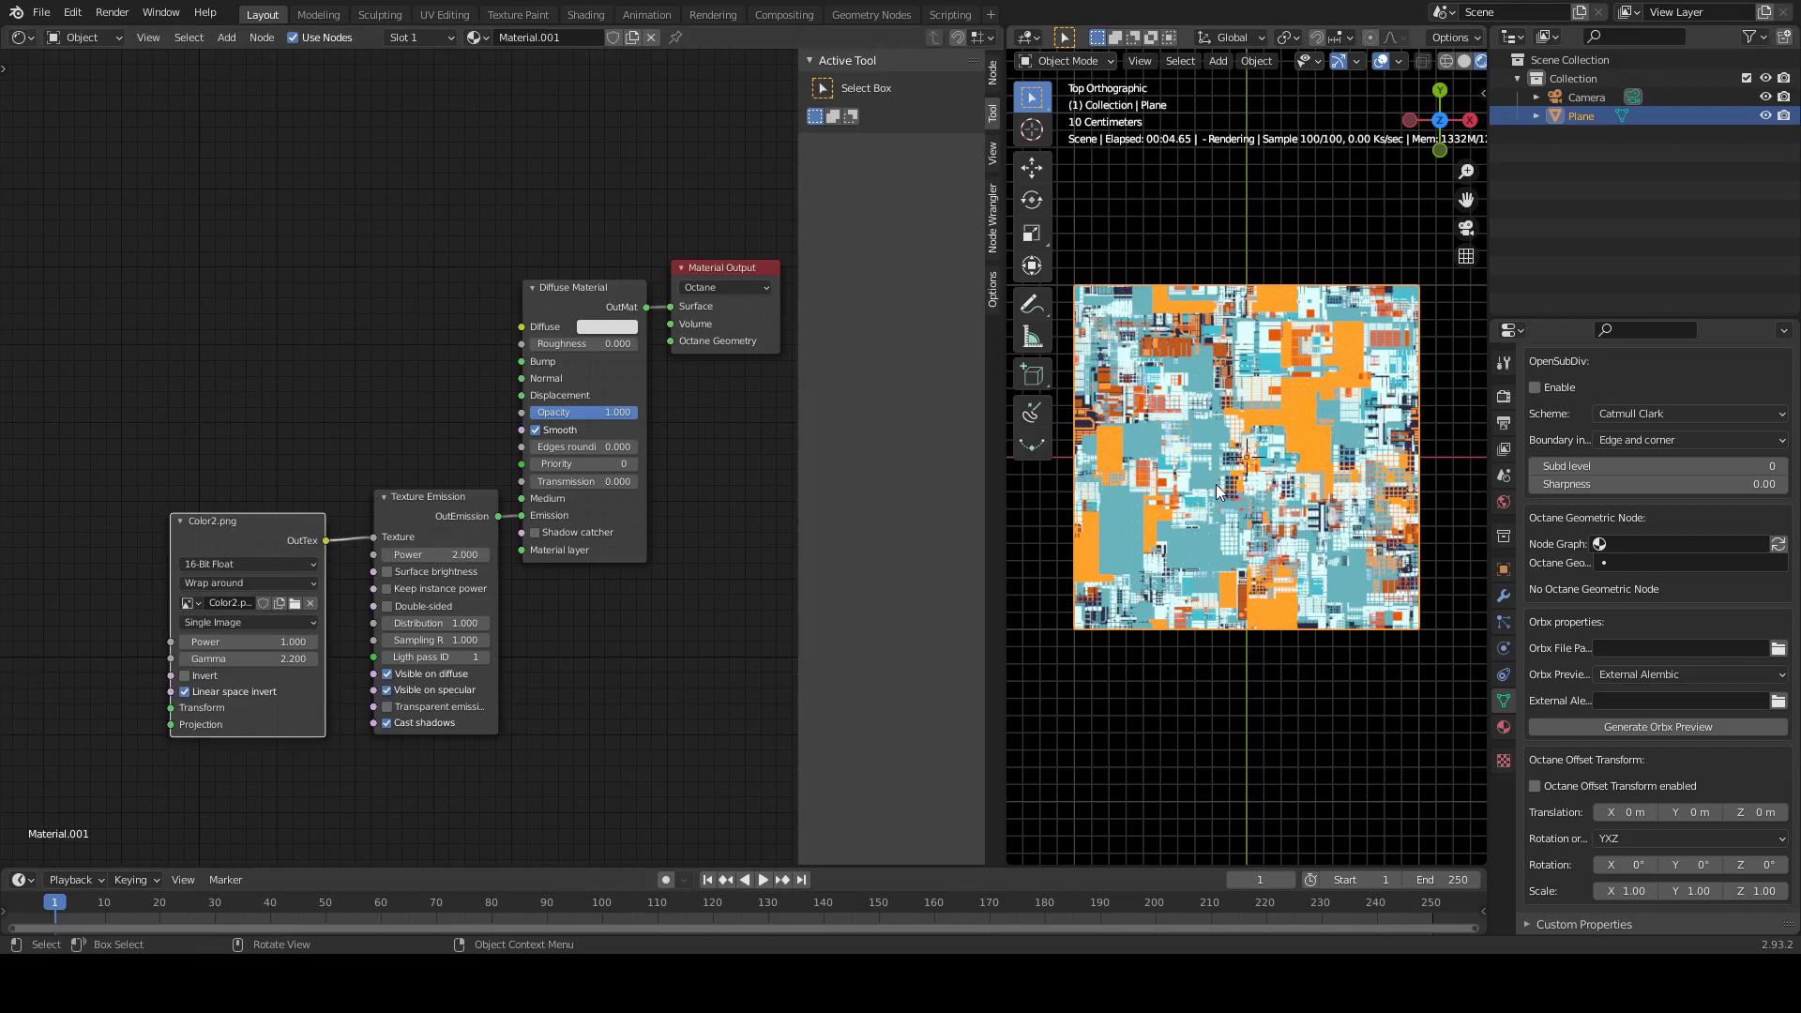
{"action": "key", "text": "n"}
{"action": "left_click", "coordinate": [1476, 177]}
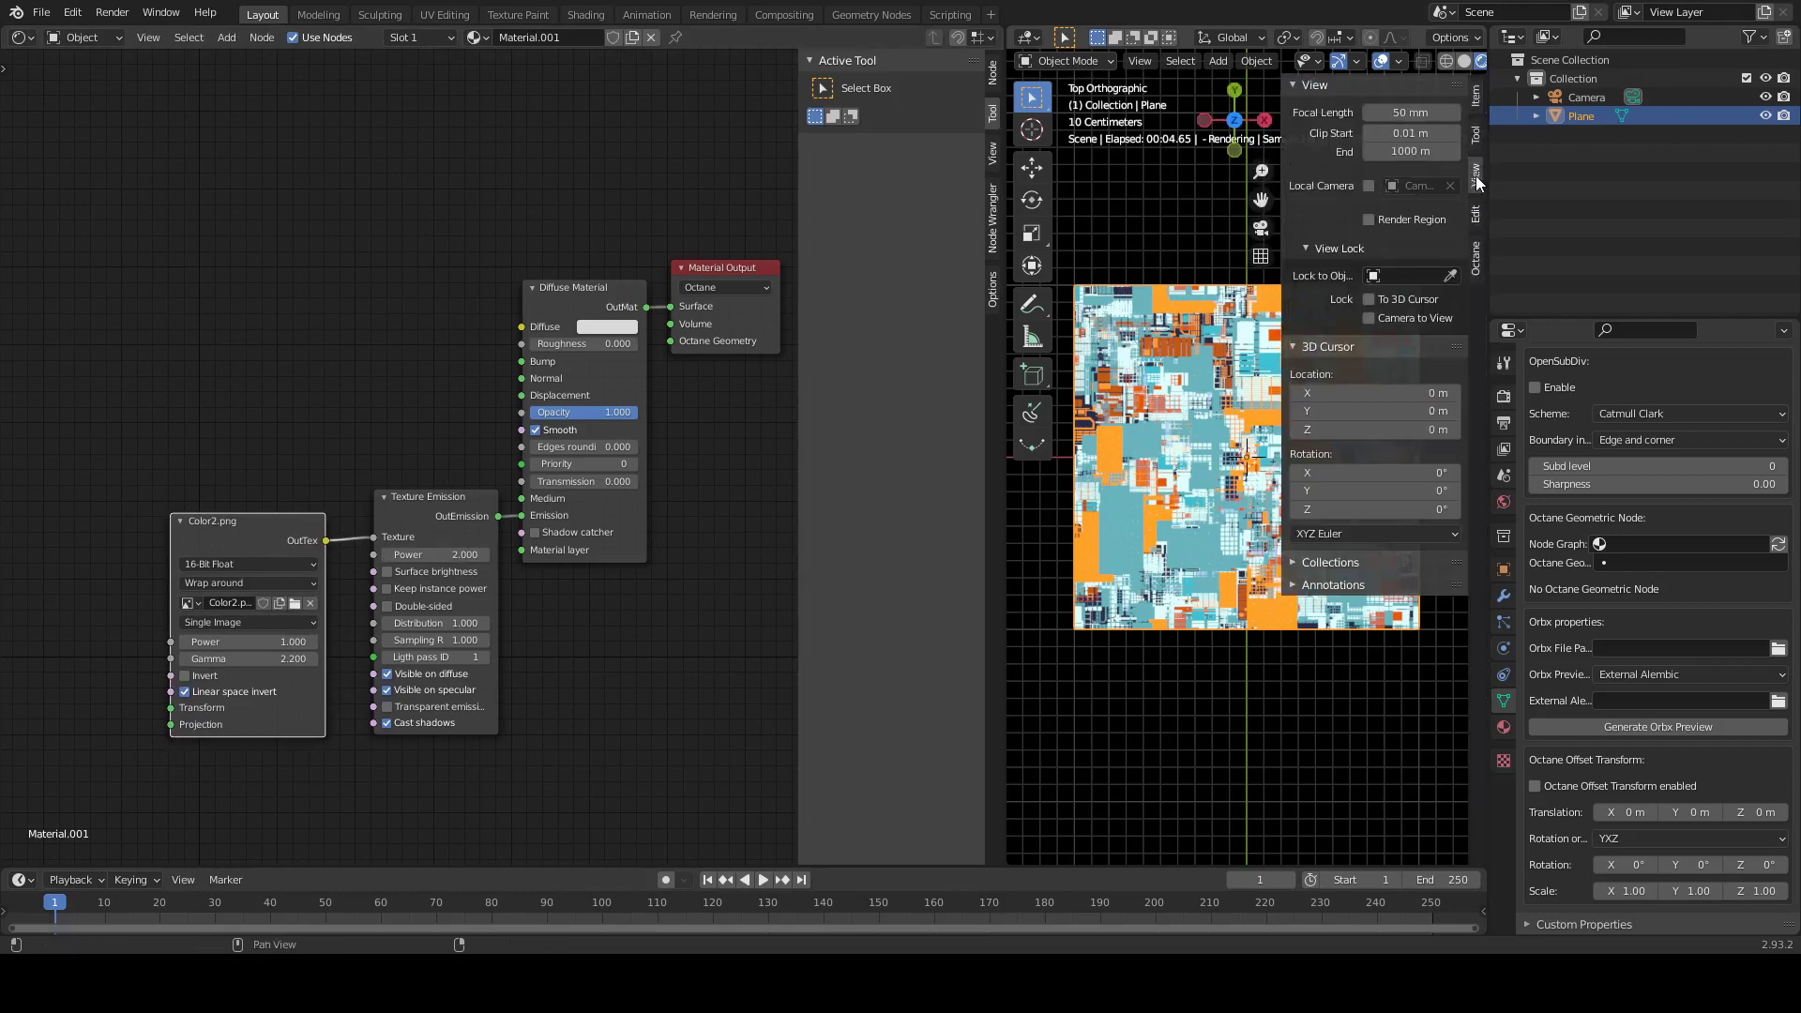
{"action": "key", "text": "n"}
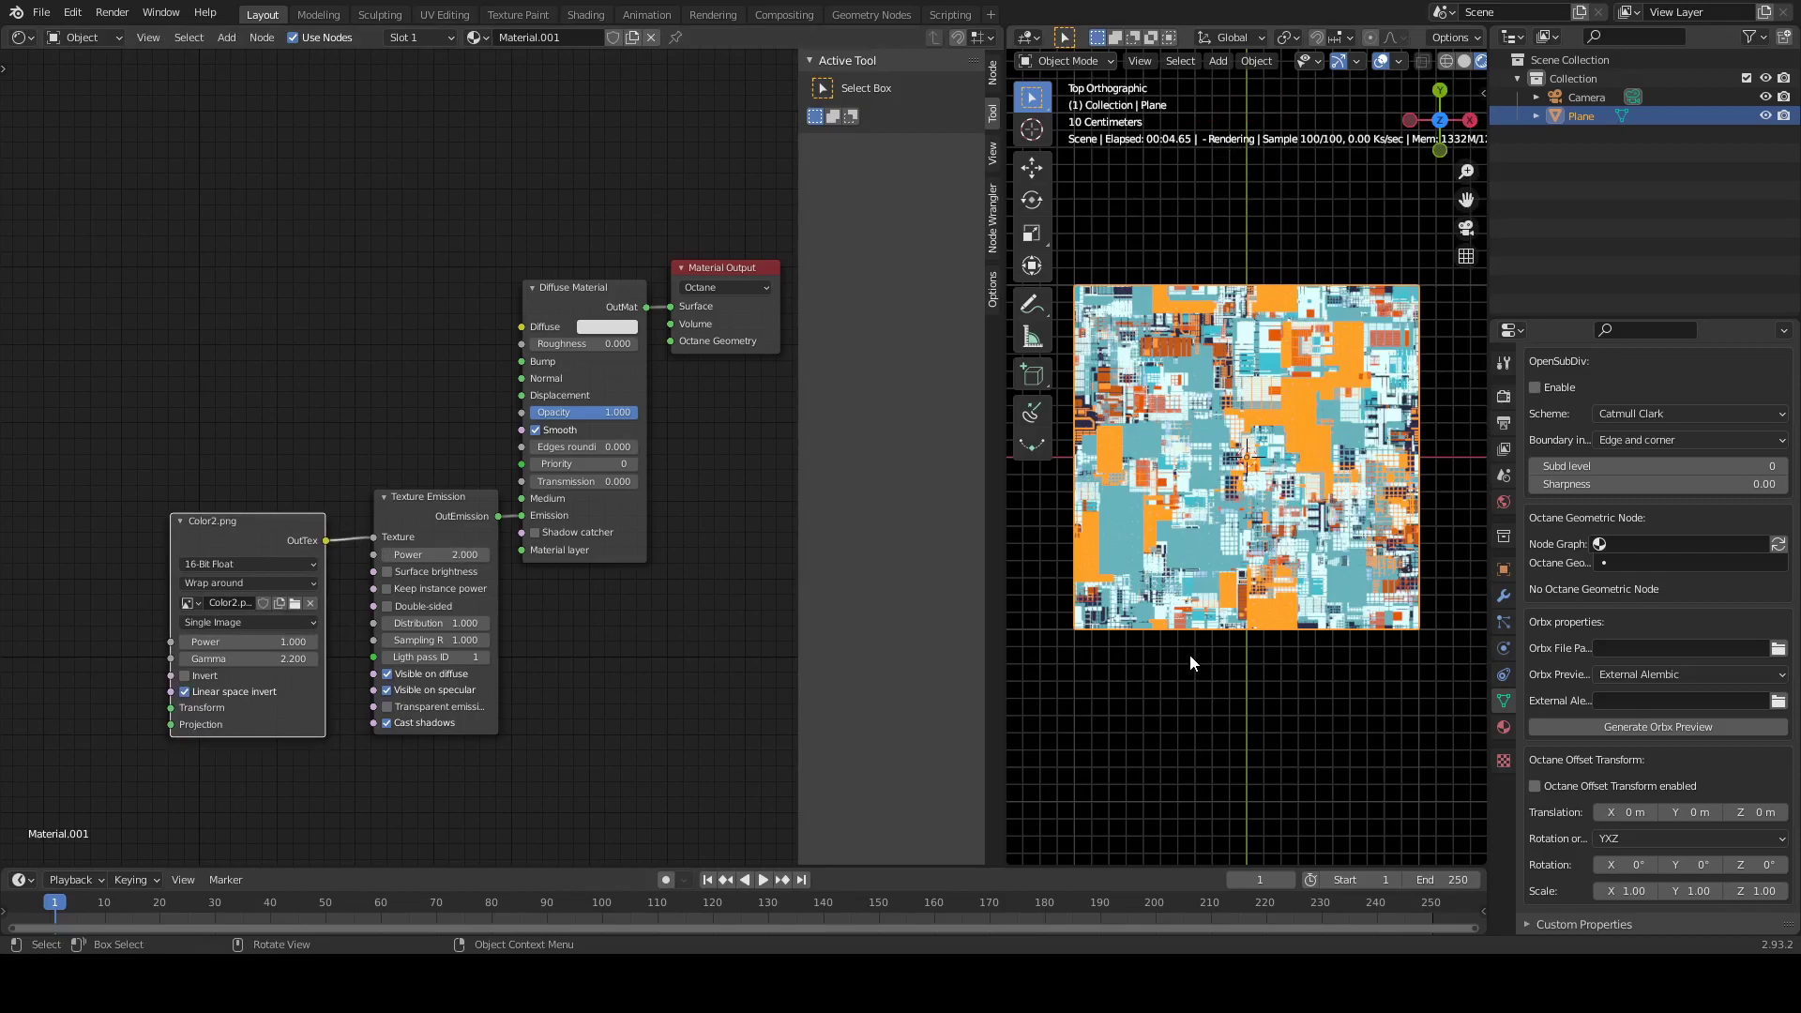
{"action": "scroll", "coordinate": [1179, 630], "scroll_direction": "up", "scroll_amount": 5}
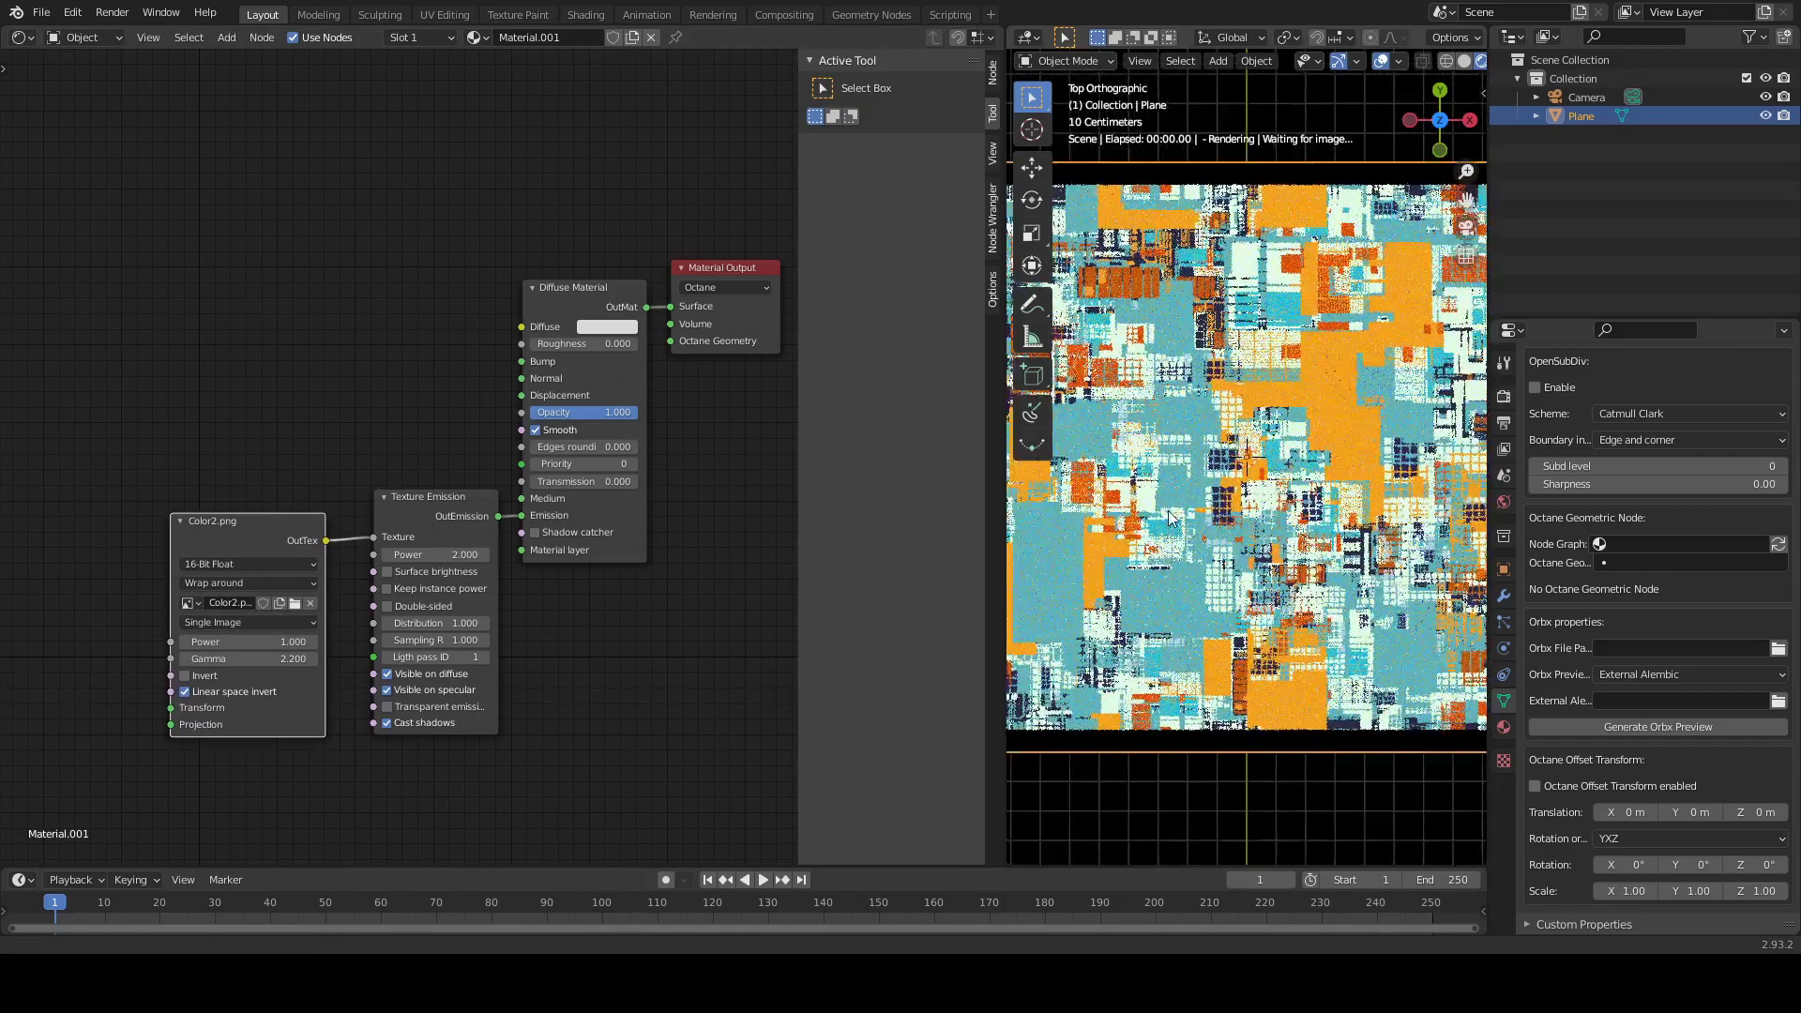
{"action": "scroll", "coordinate": [1172, 504], "scroll_direction": "down", "scroll_amount": 1}
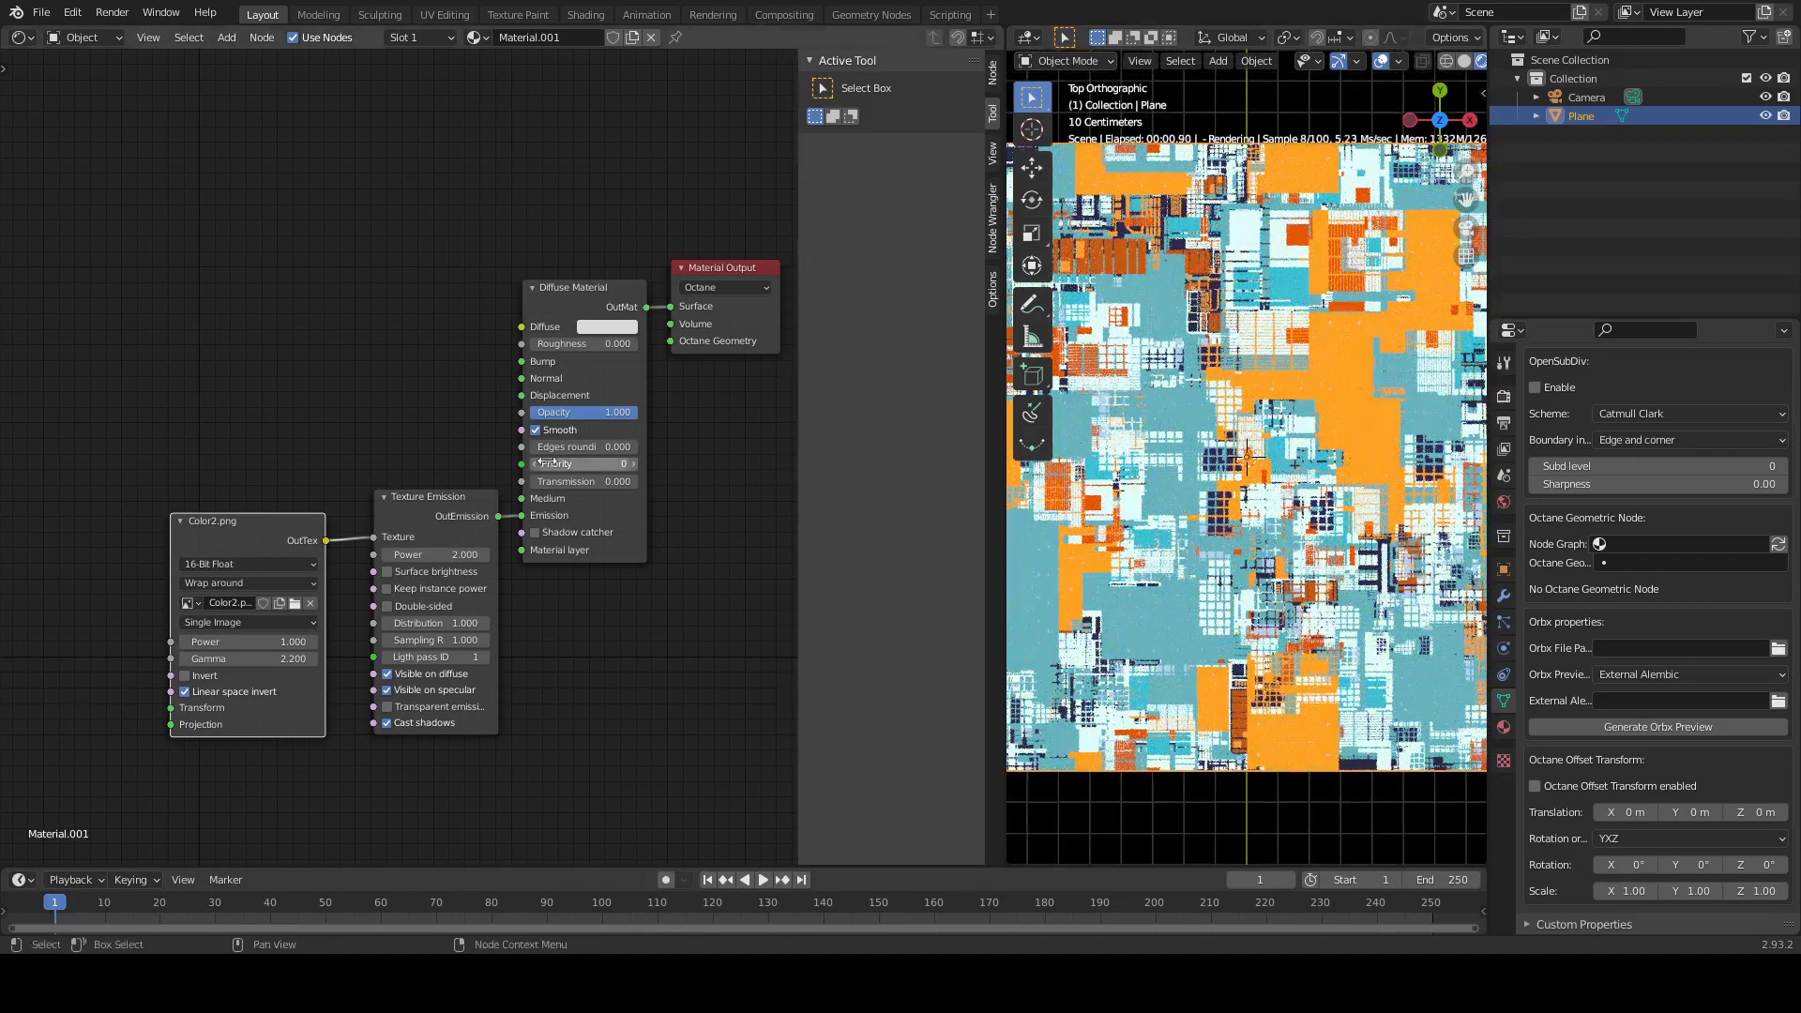
{"action": "left_click", "coordinate": [721, 274]}
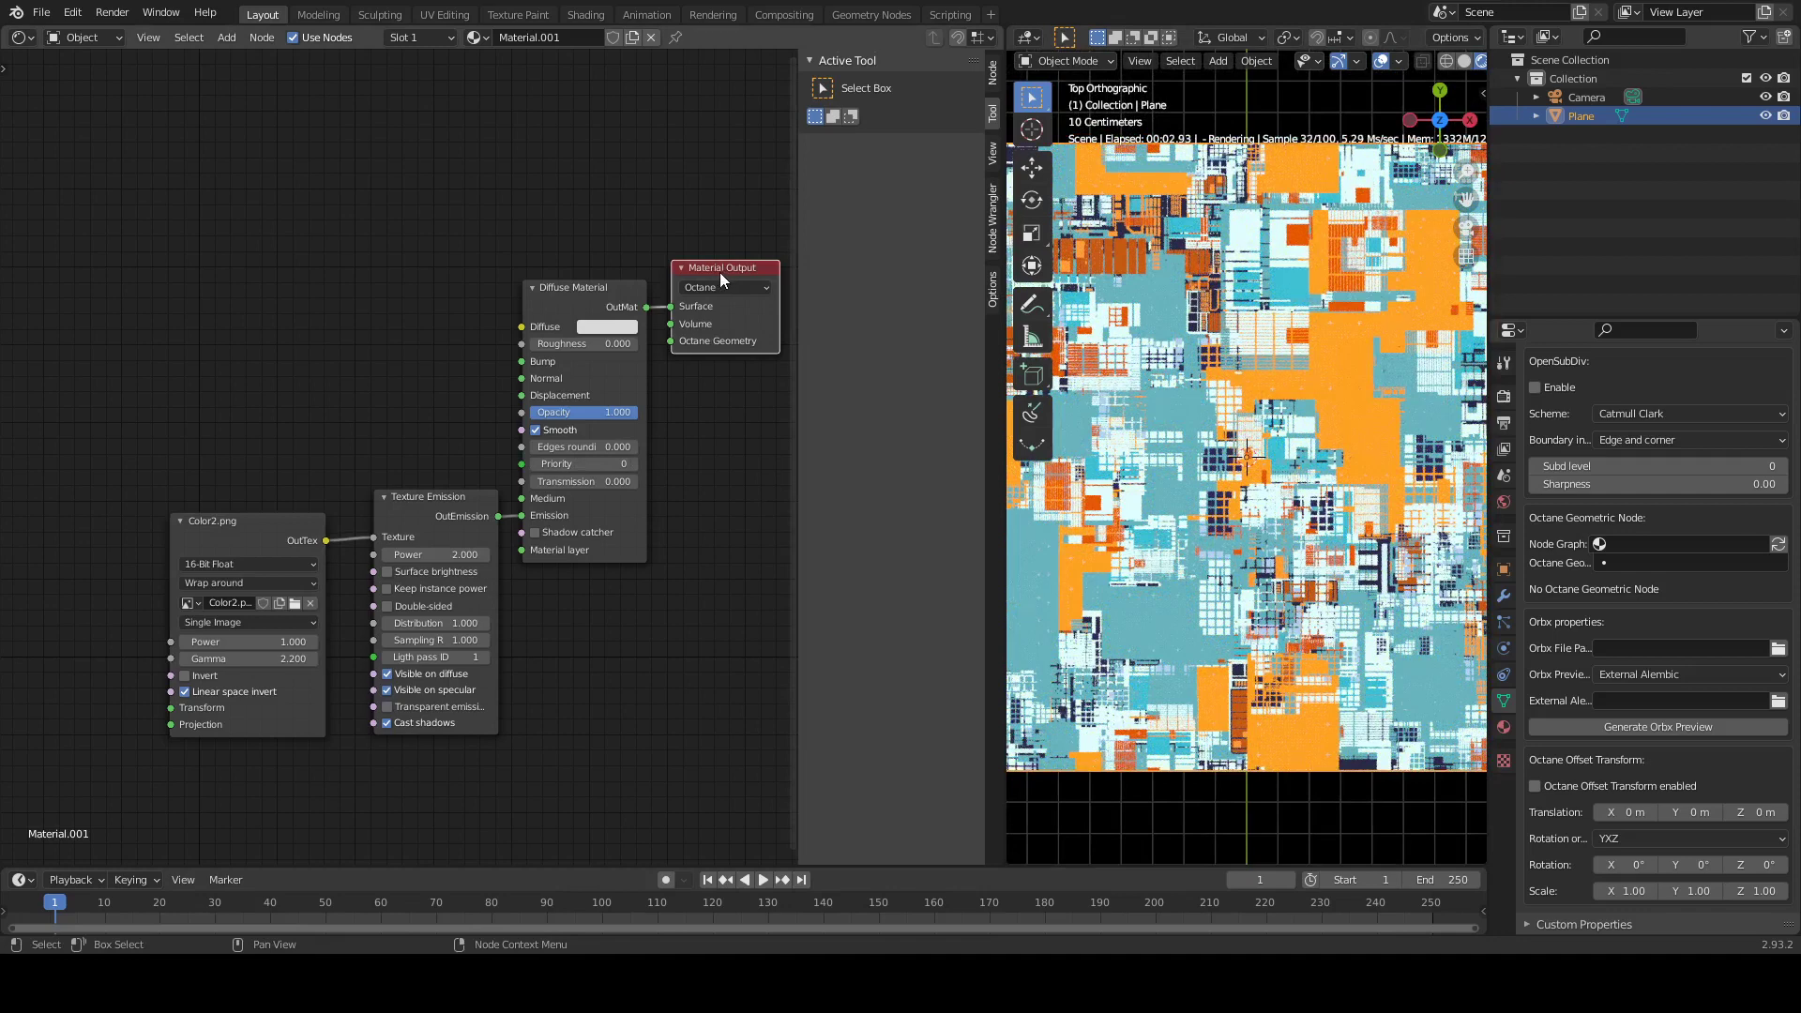
{"action": "left_click_drag", "start_coordinate": [270, 531], "coordinate": [230, 527]}
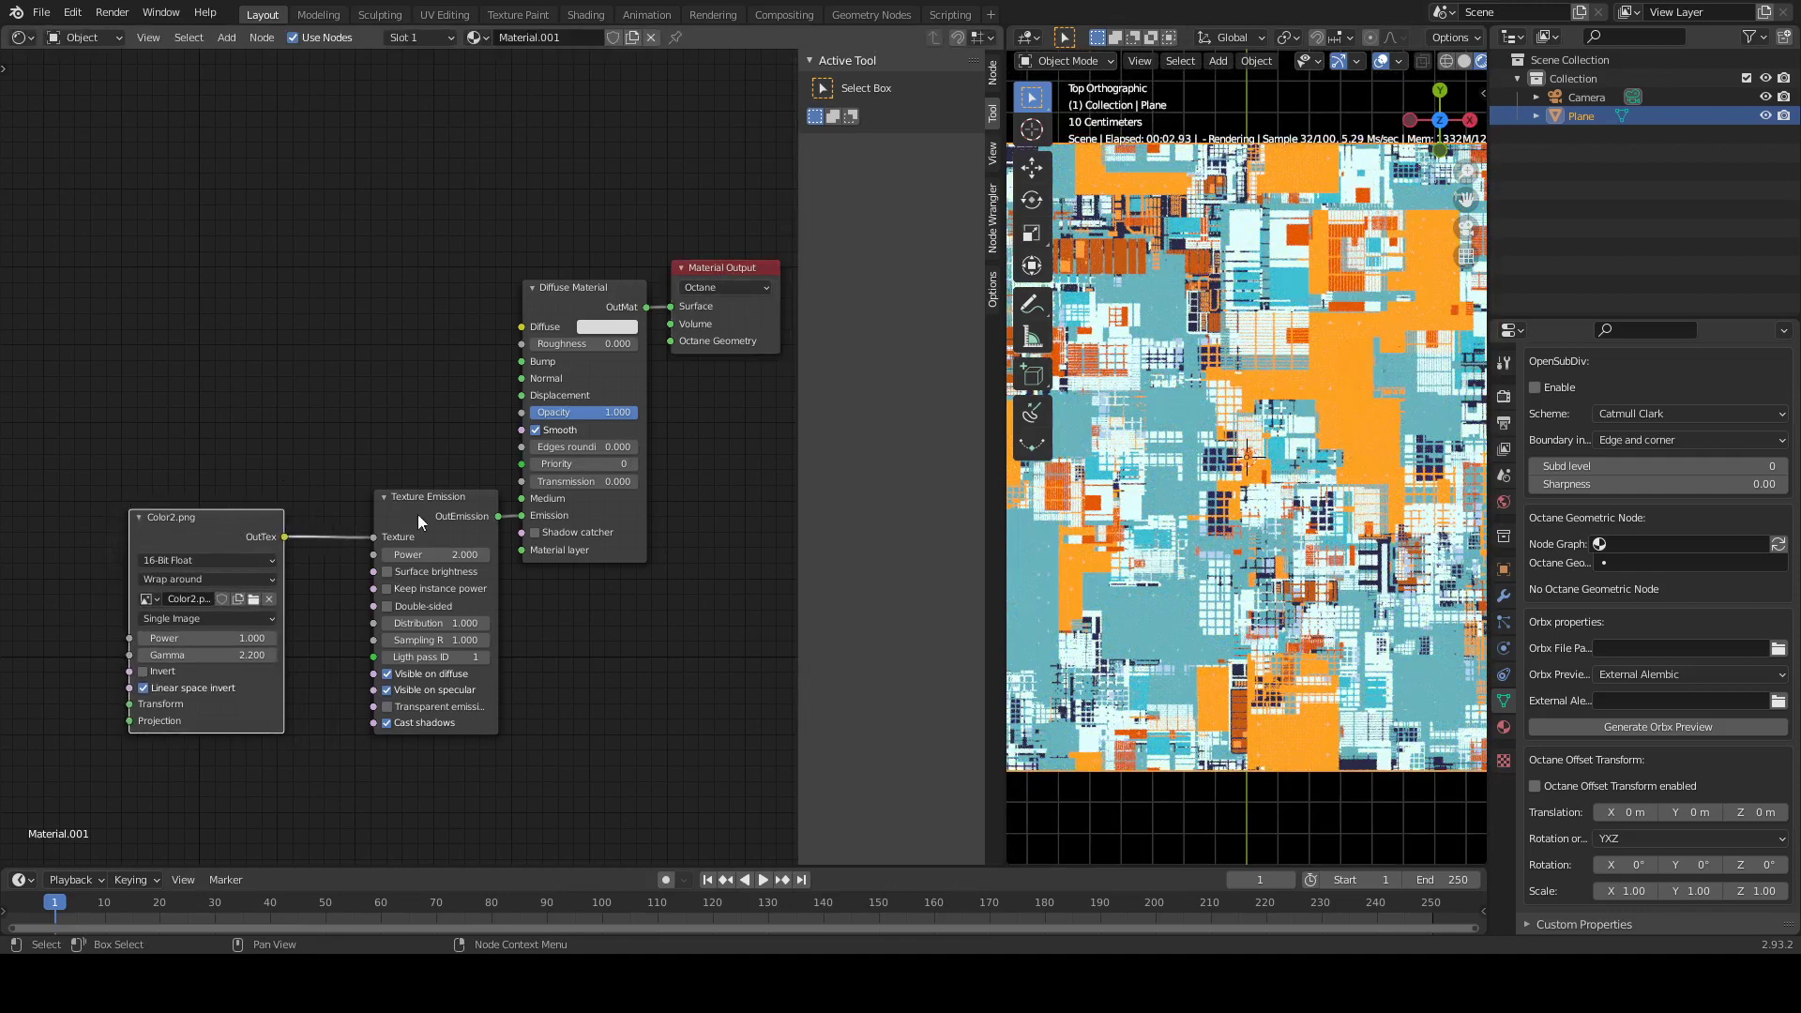
{"action": "left_click_drag", "start_coordinate": [417, 491], "coordinate": [408, 499]}
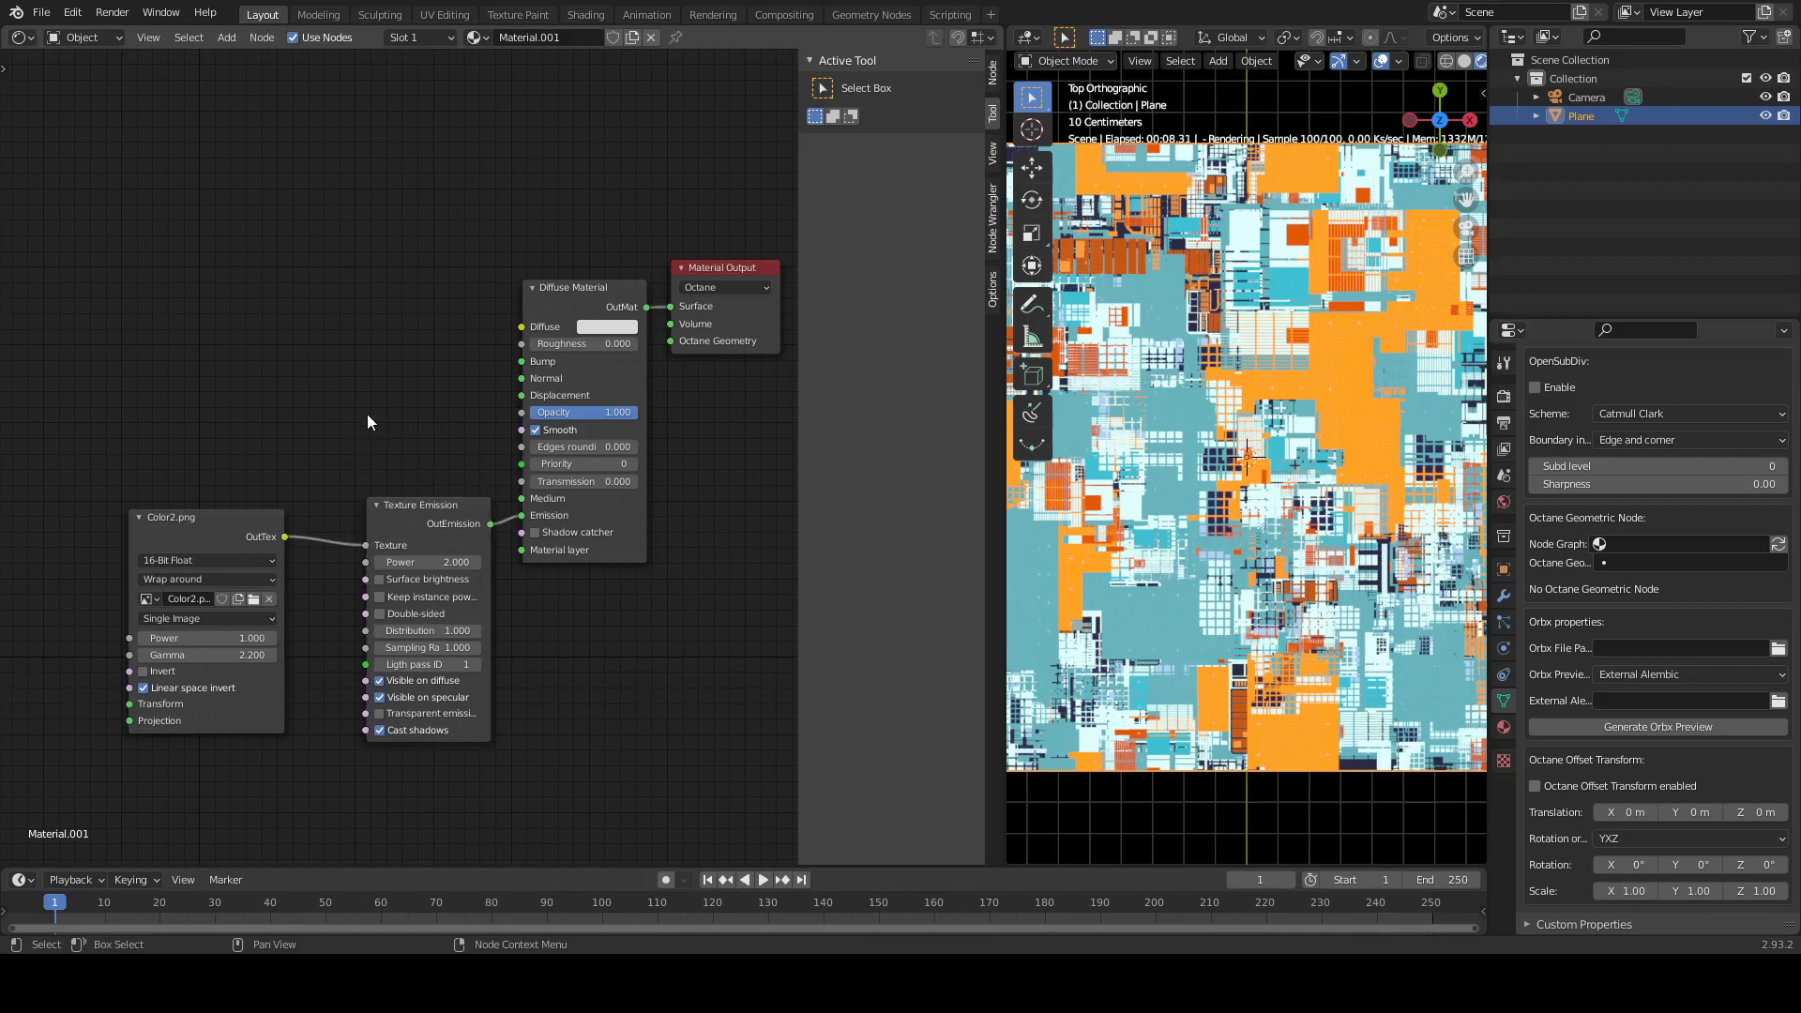
Add a Color Correct Tex node, undoing its automatic insertion into the emission link
{"action": "key", "text": "shift+a"}
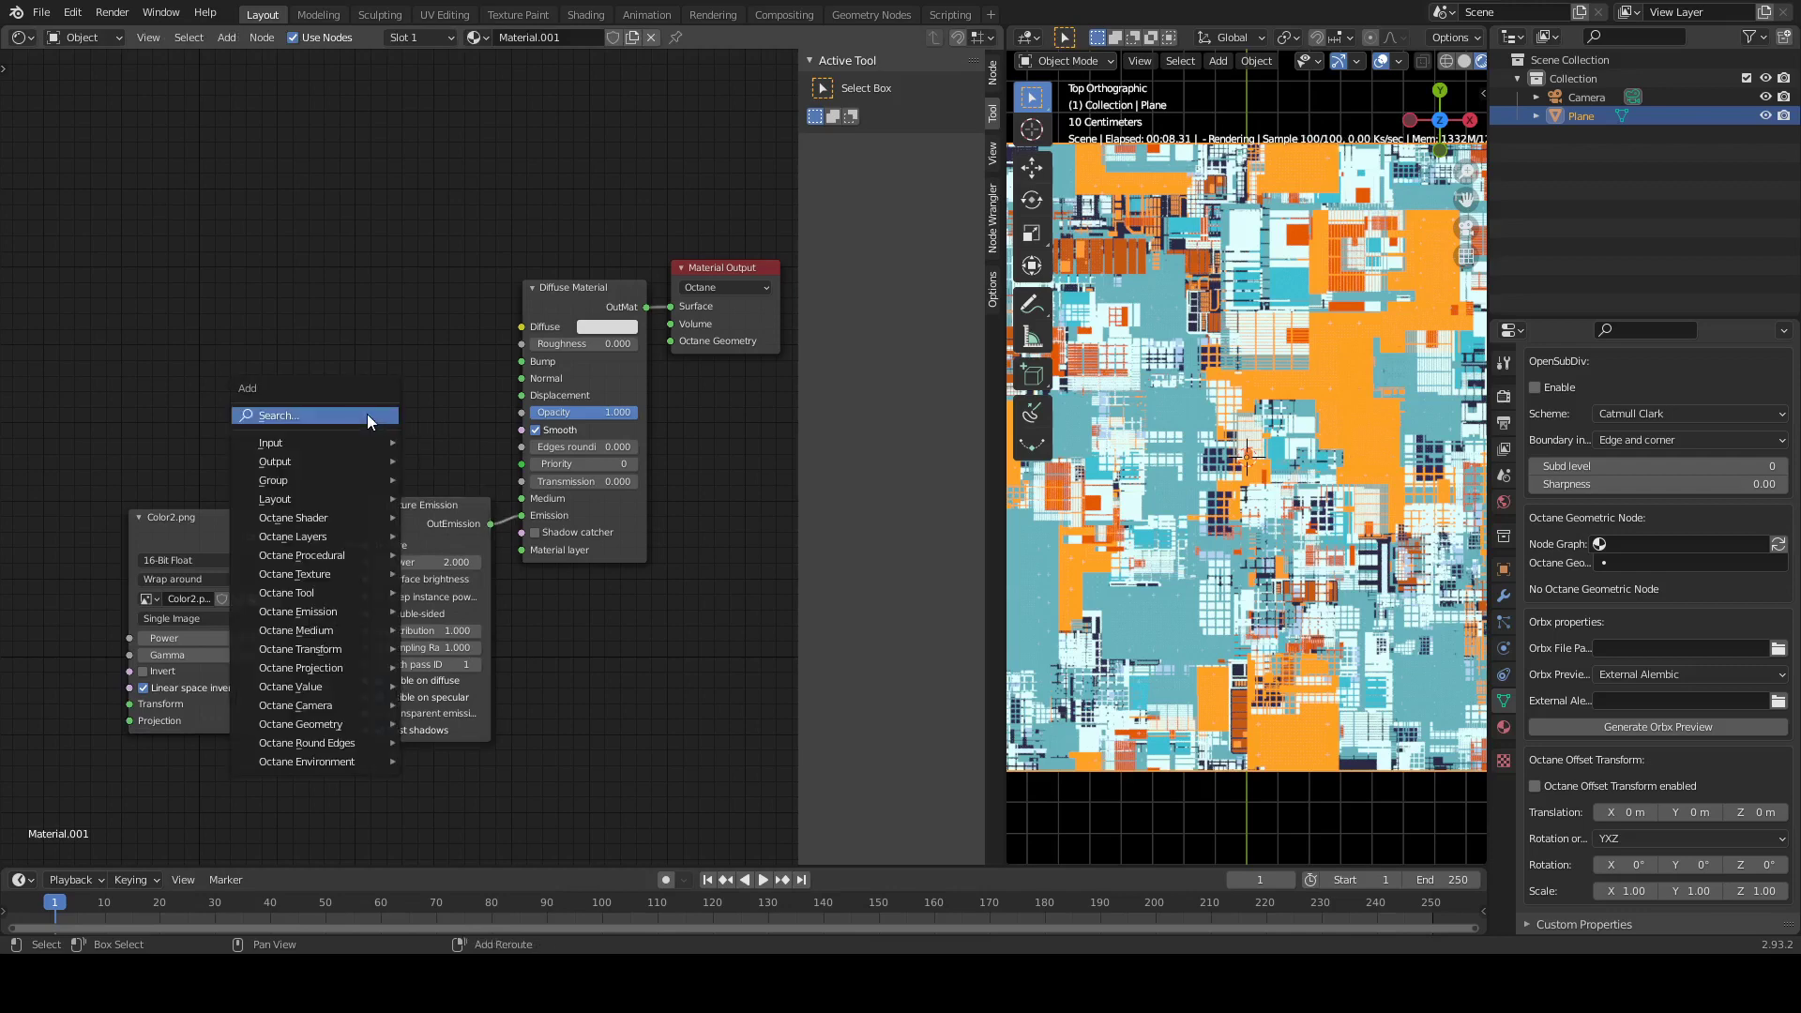
{"action": "left_click", "coordinate": [368, 415]}
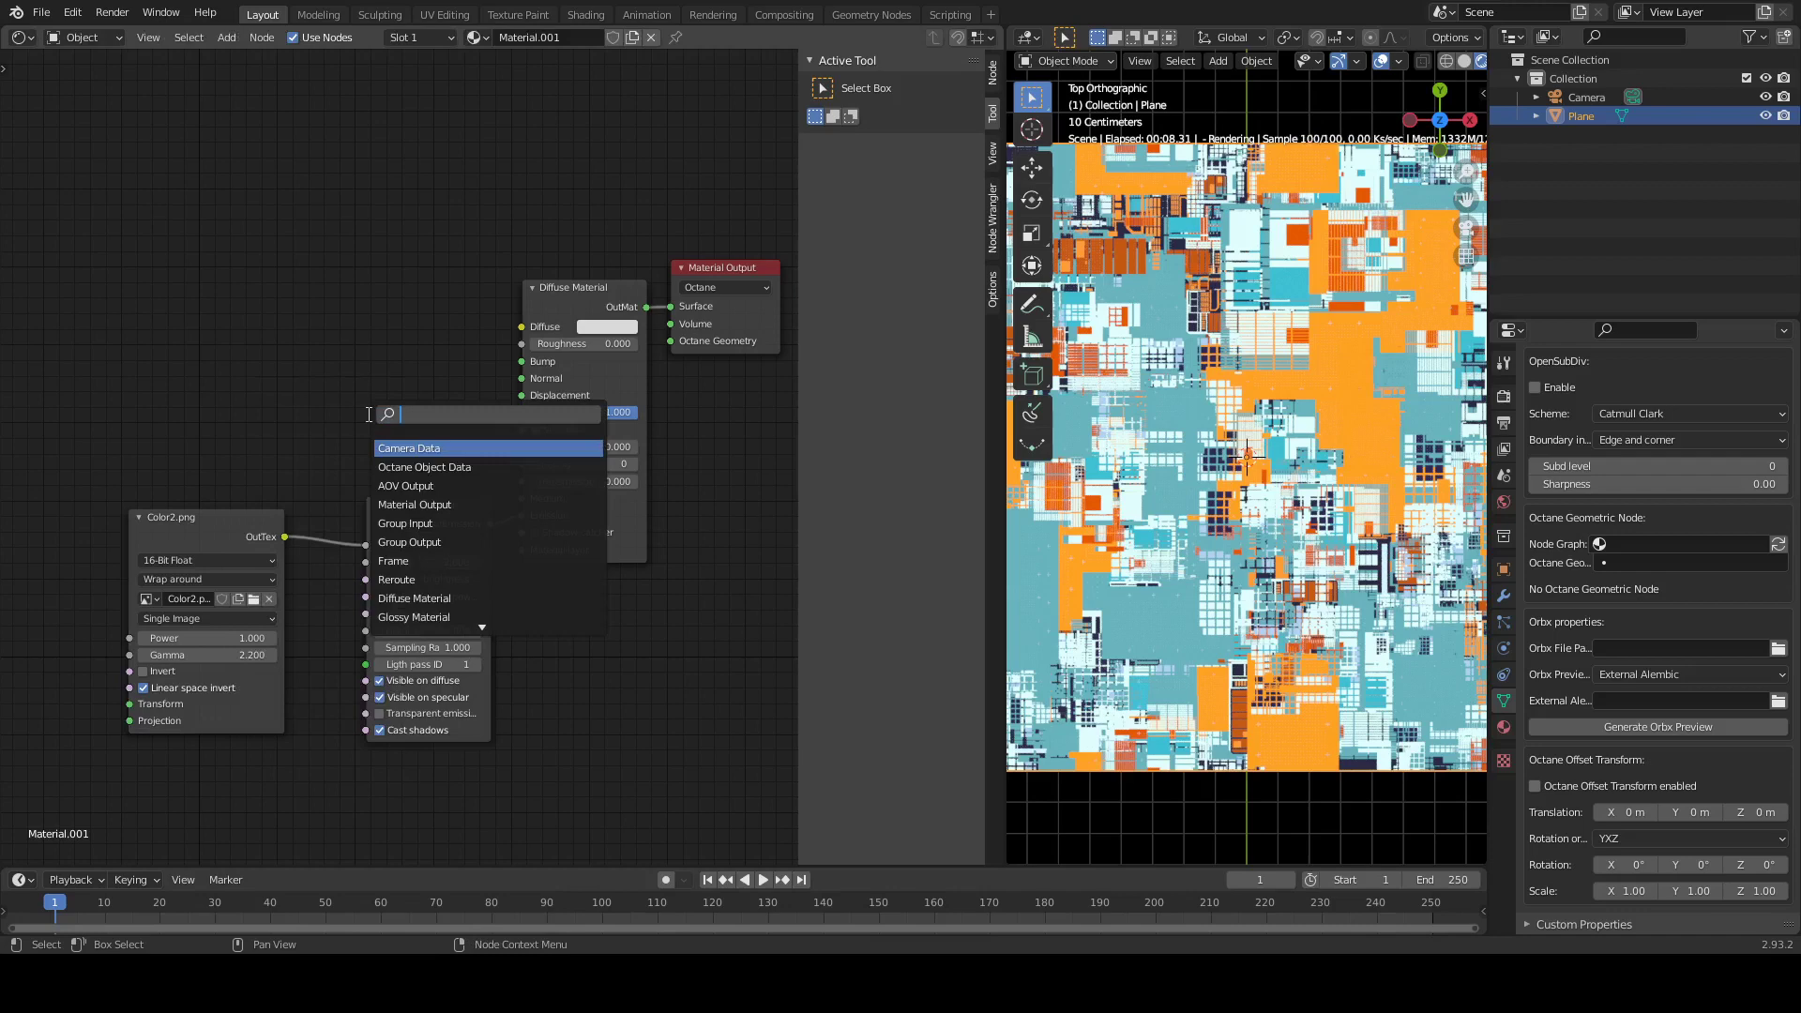
{"action": "type", "text": "col"}
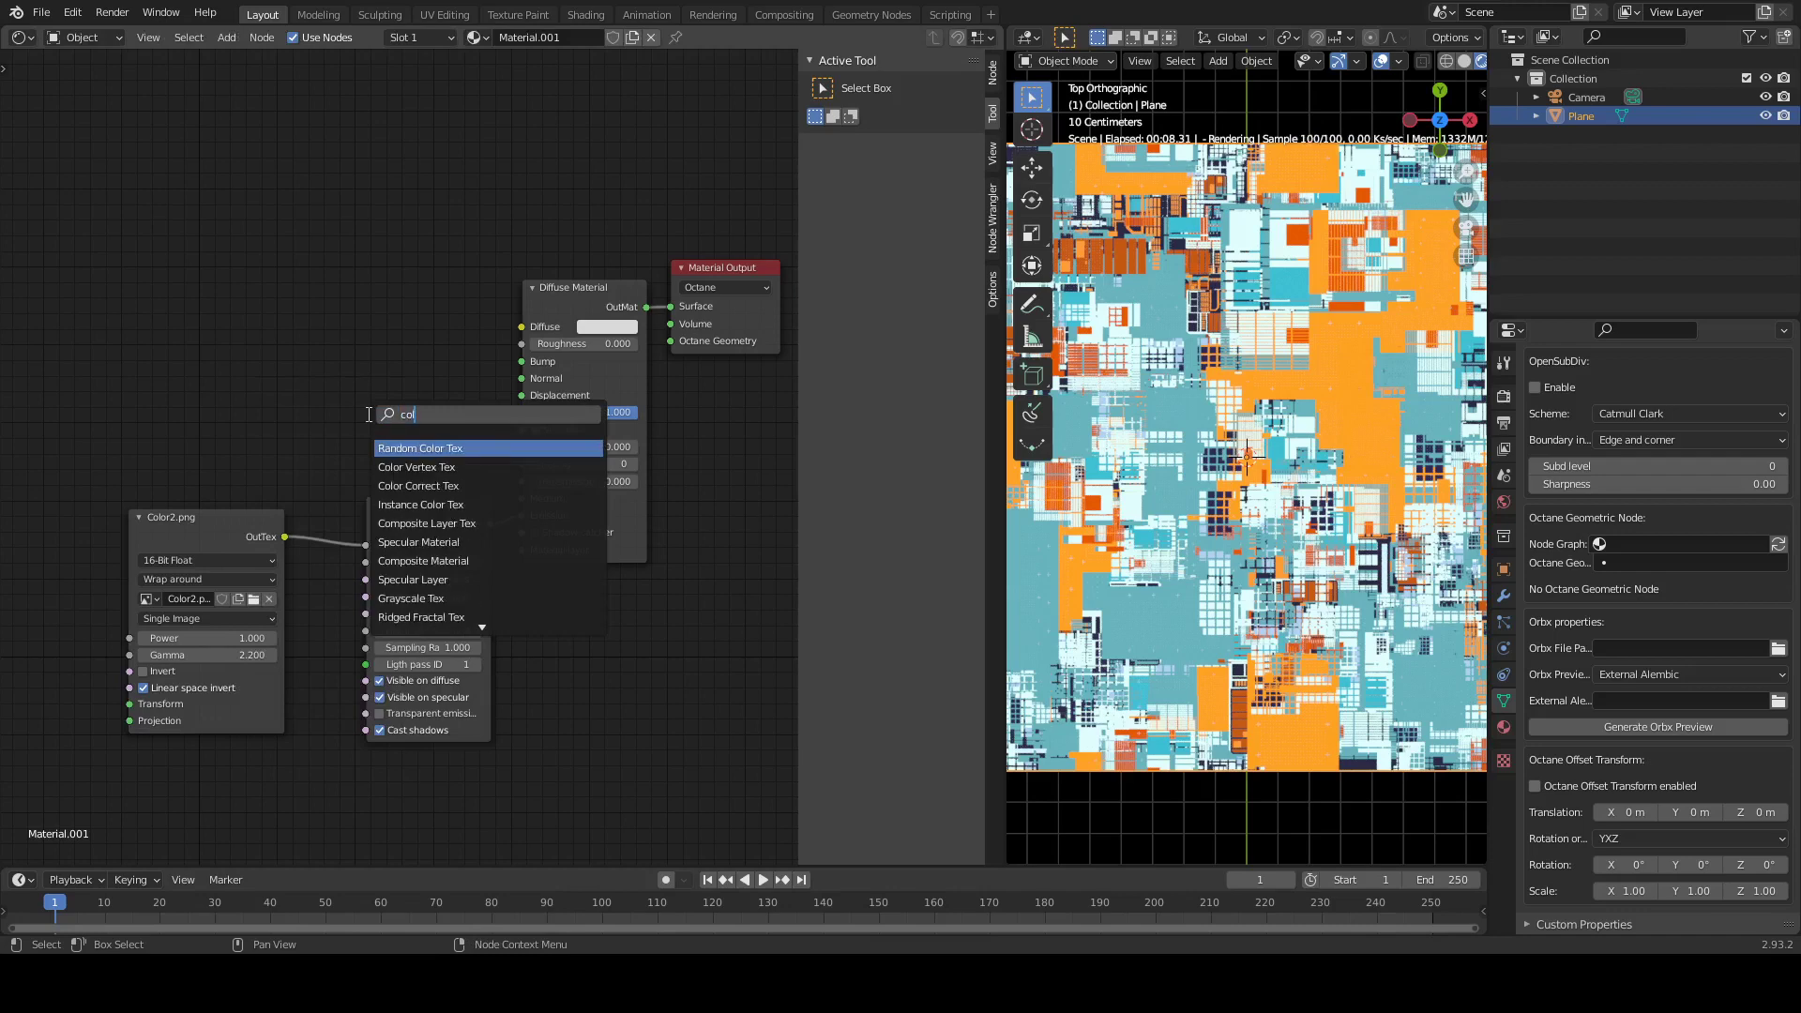
{"action": "type", "text": "or"}
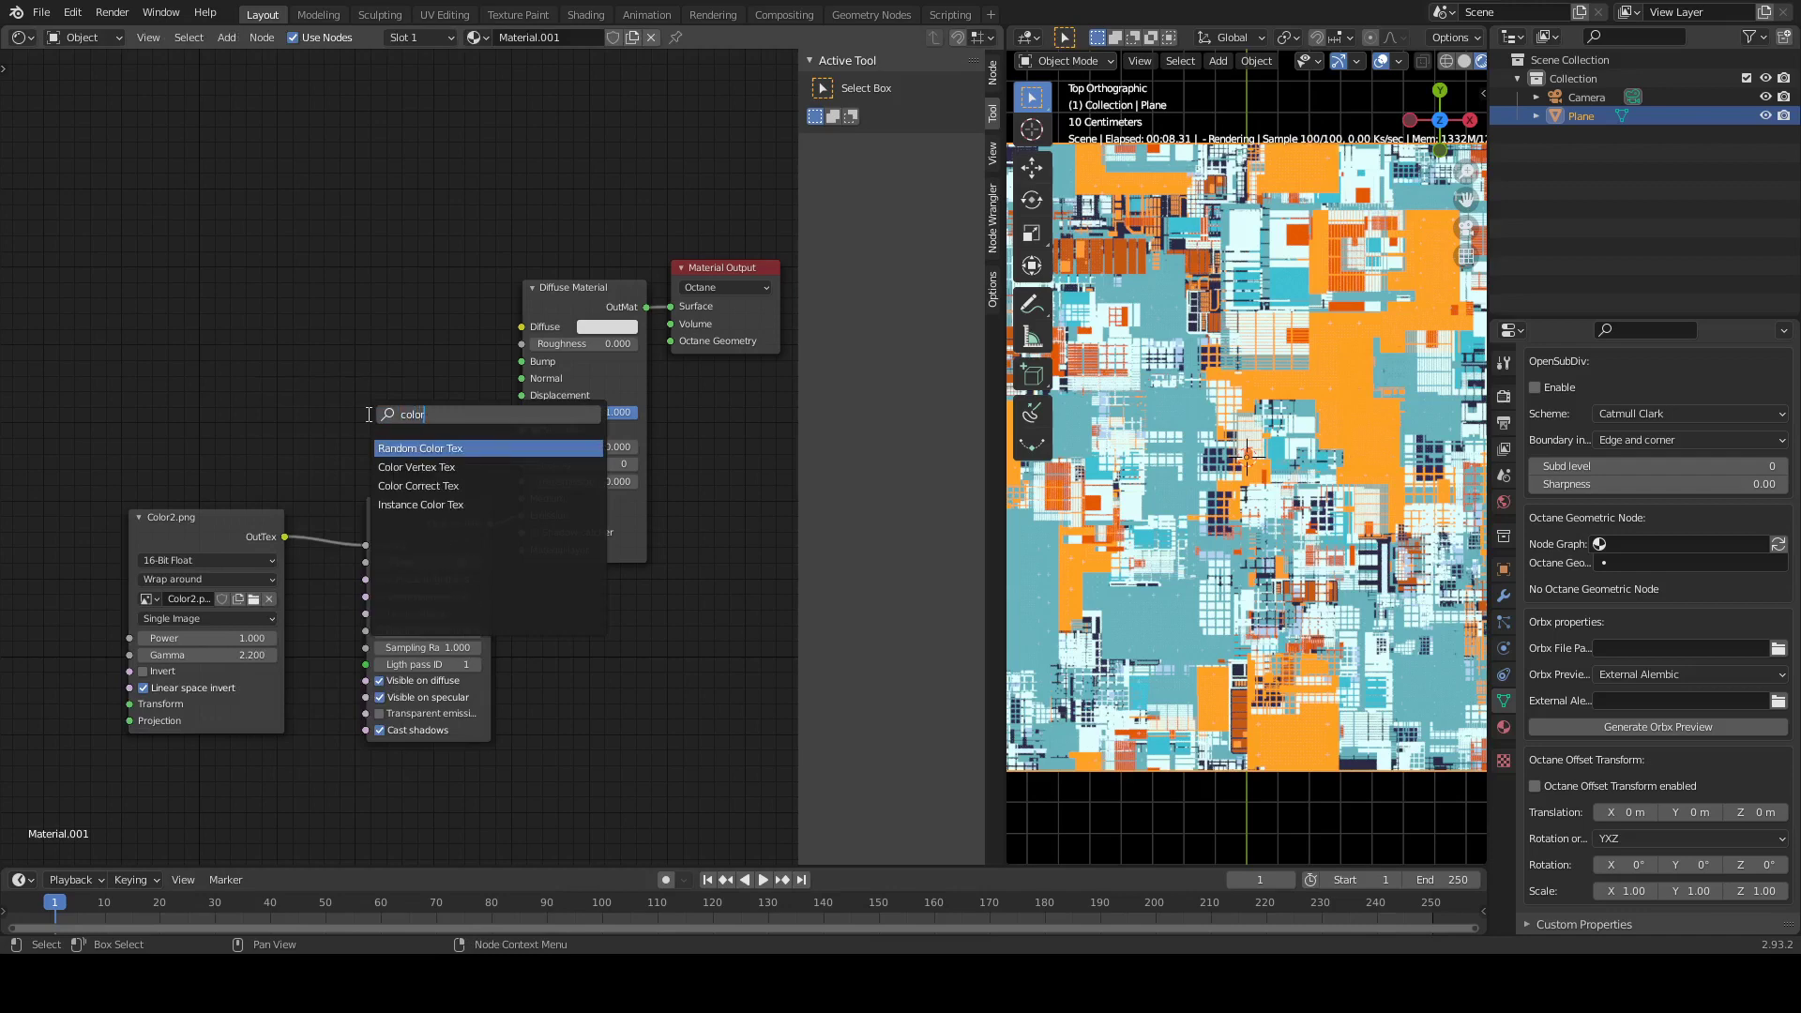
{"action": "key", "text": "Down"}
{"action": "key", "text": "Down"}
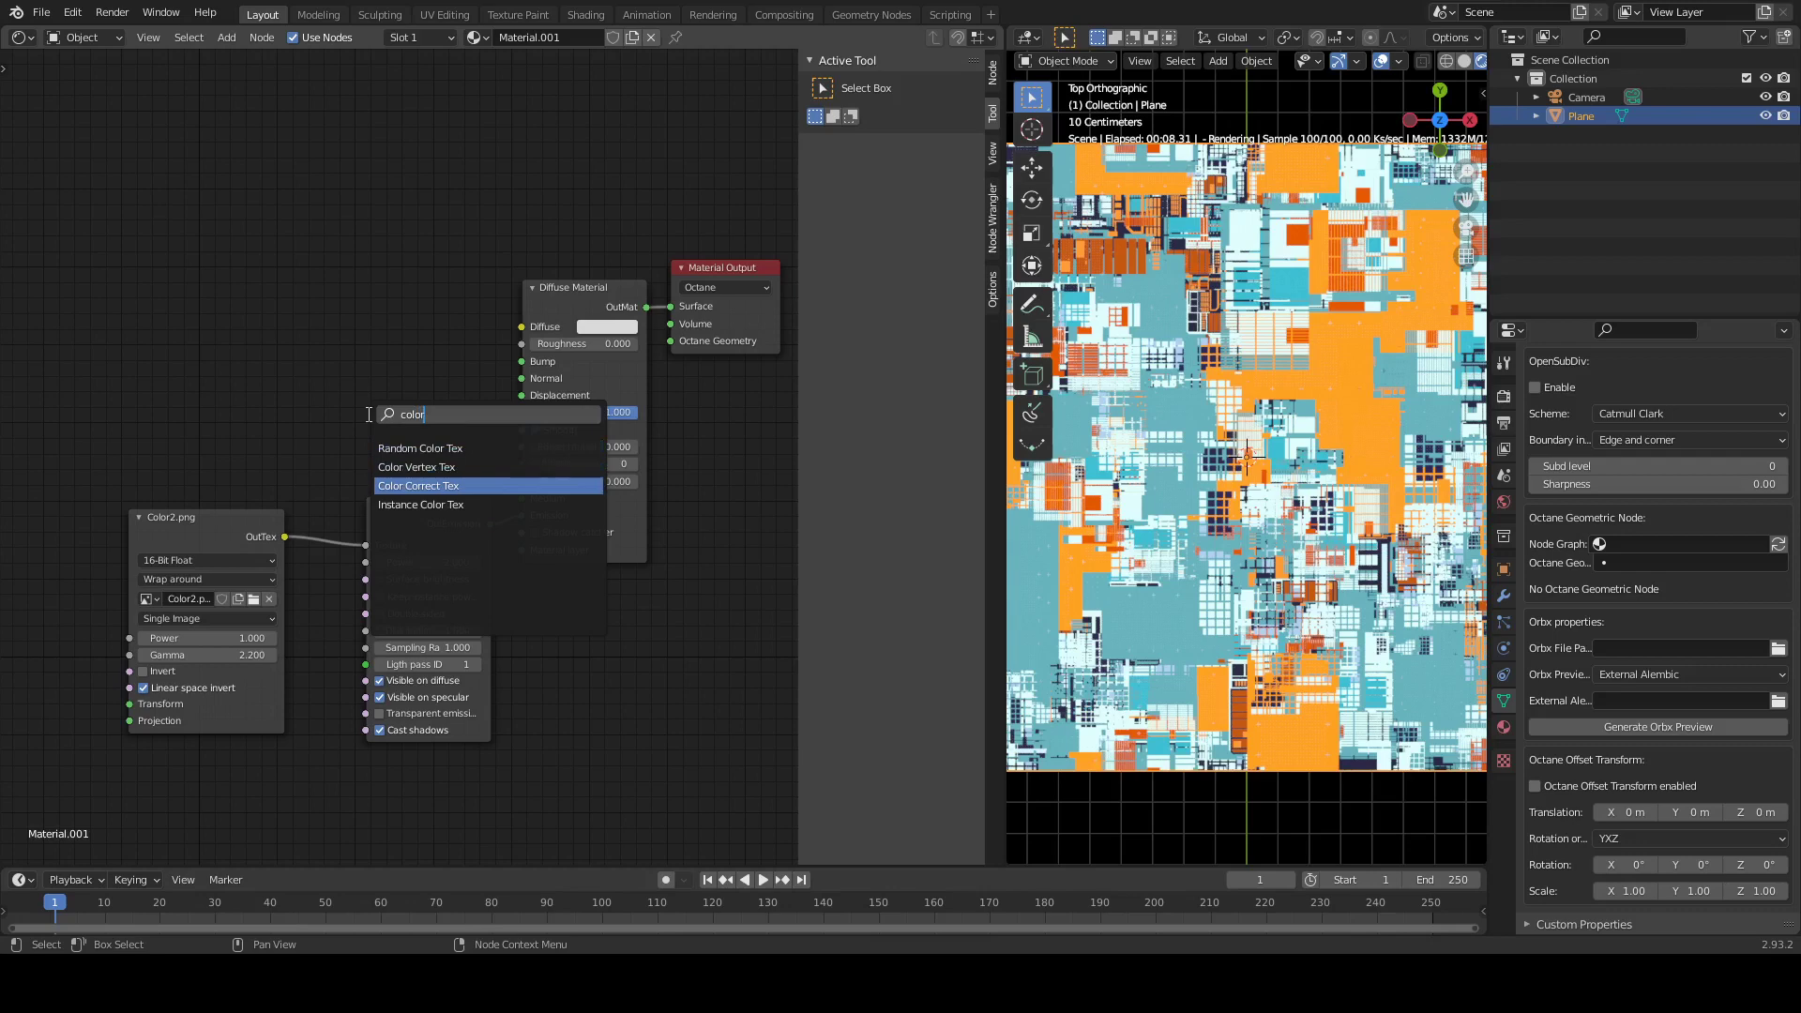
{"action": "key", "text": "Return"}
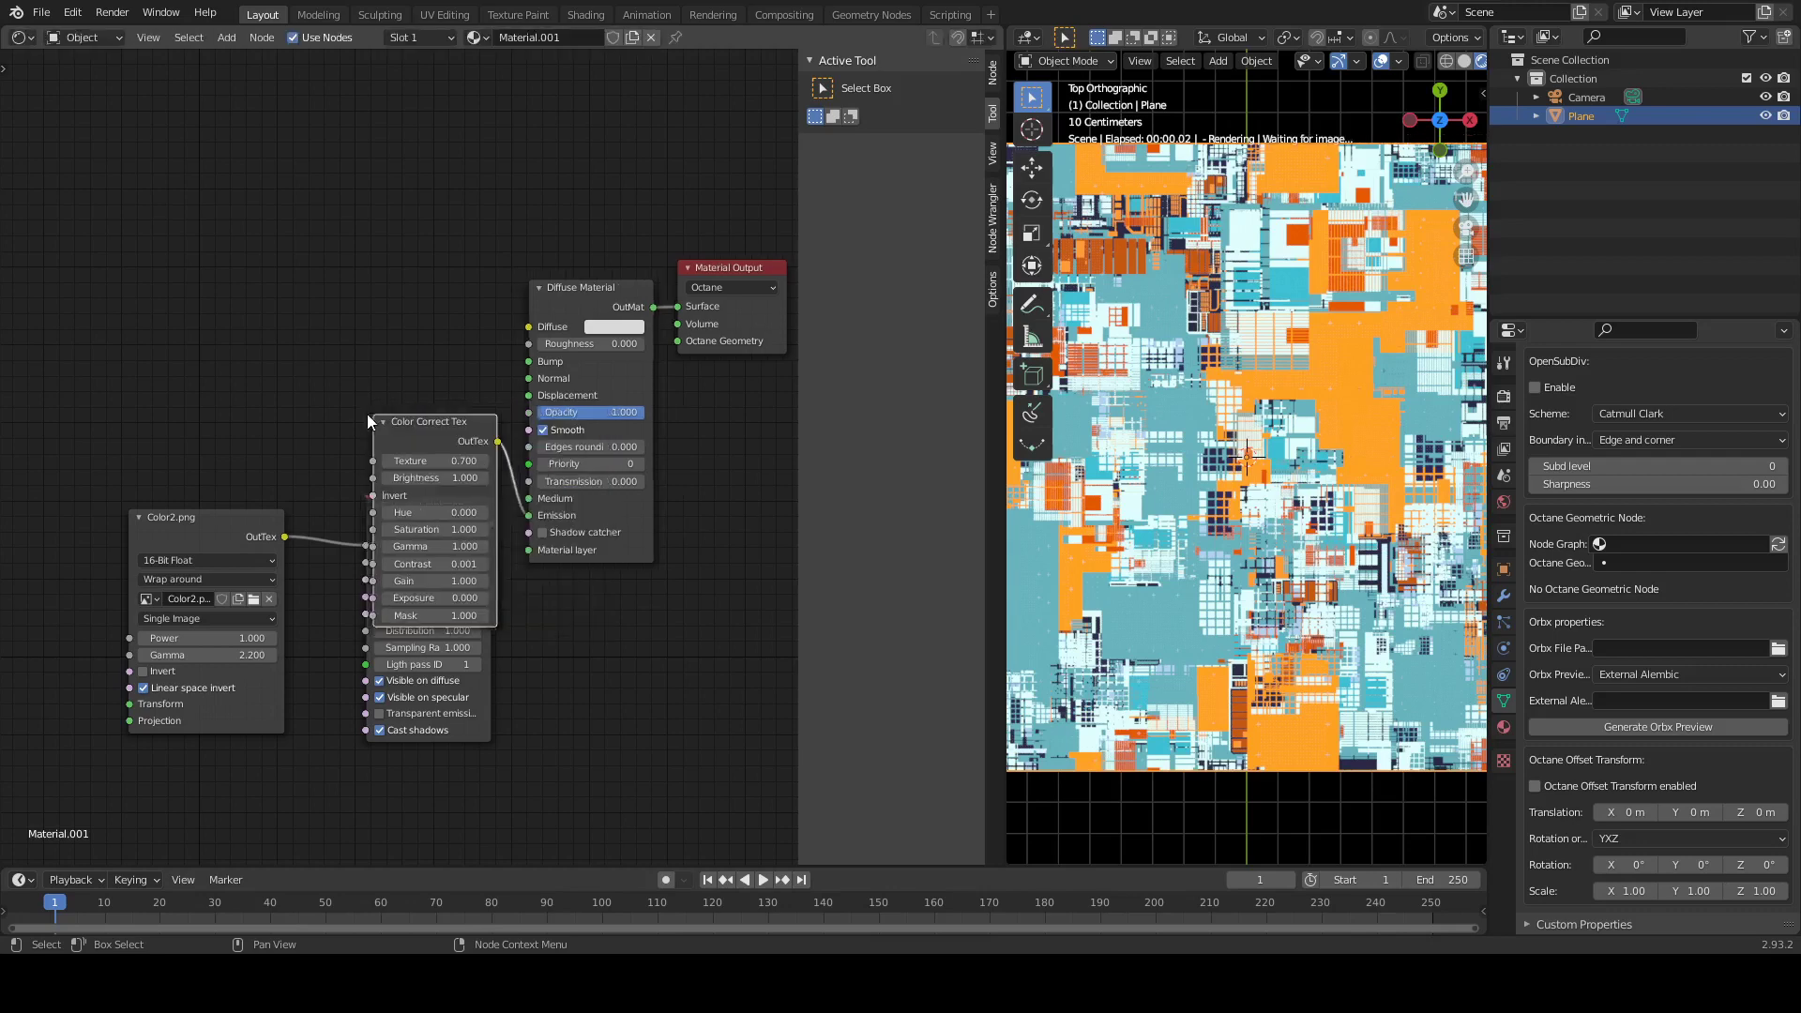
{"action": "left_click", "coordinate": [553, 414]}
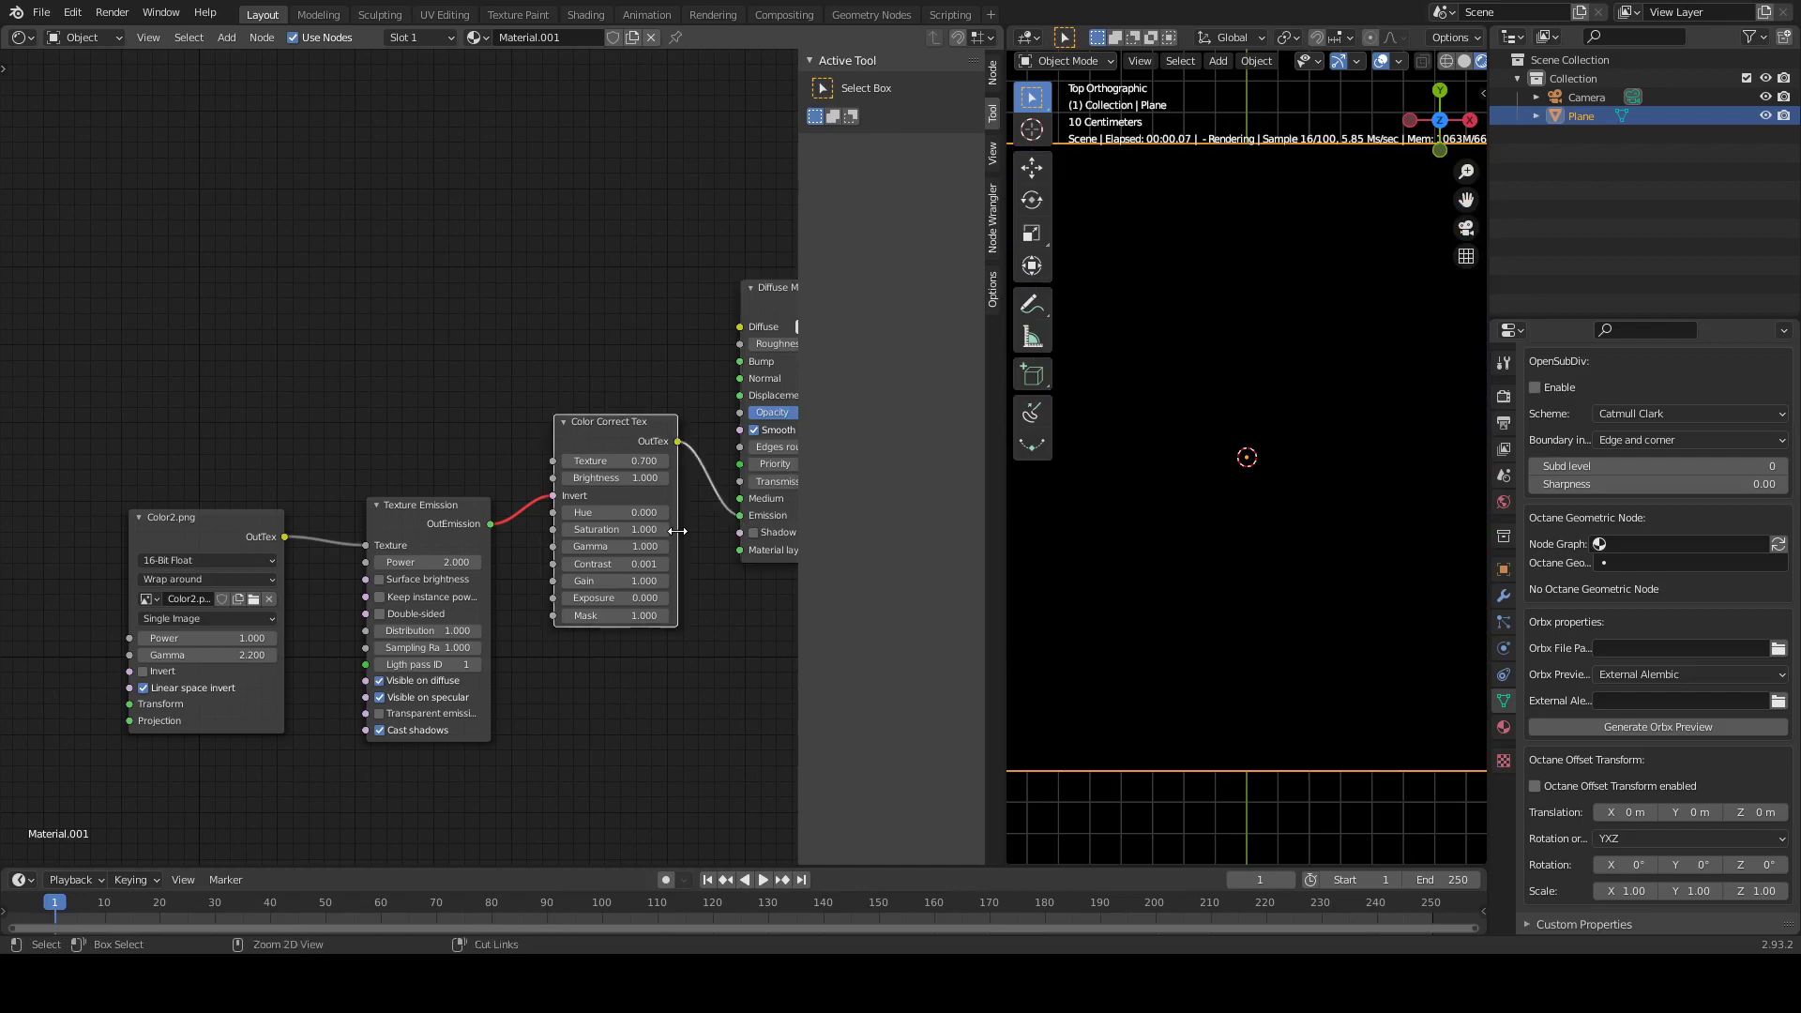
{"action": "key", "text": "ctrl+z"}
Place Color Correct Tex between Color2.png and Texture Emission, linking the image to its Texture input
{"action": "left_click_drag", "start_coordinate": [374, 458], "coordinate": [235, 234]}
{"action": "left_click_drag", "start_coordinate": [197, 517], "coordinate": [102, 509]}
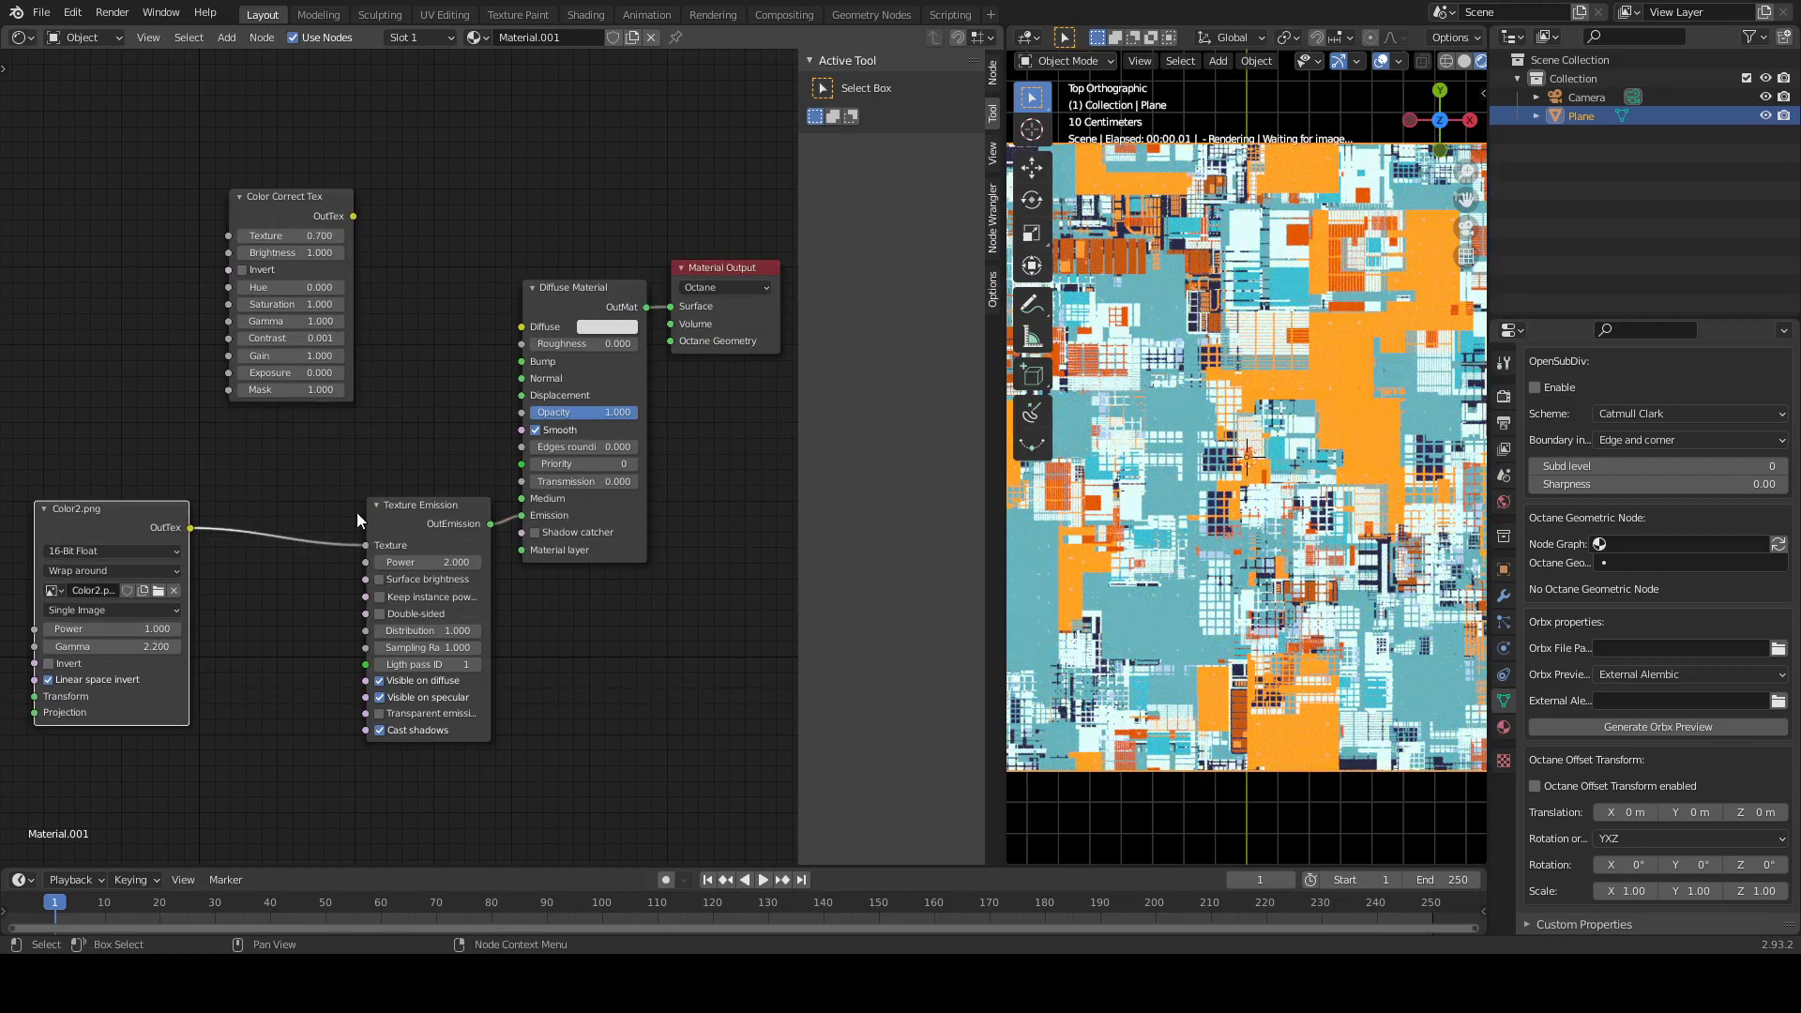
{"action": "left_click_drag", "start_coordinate": [401, 504], "coordinate": [414, 498]}
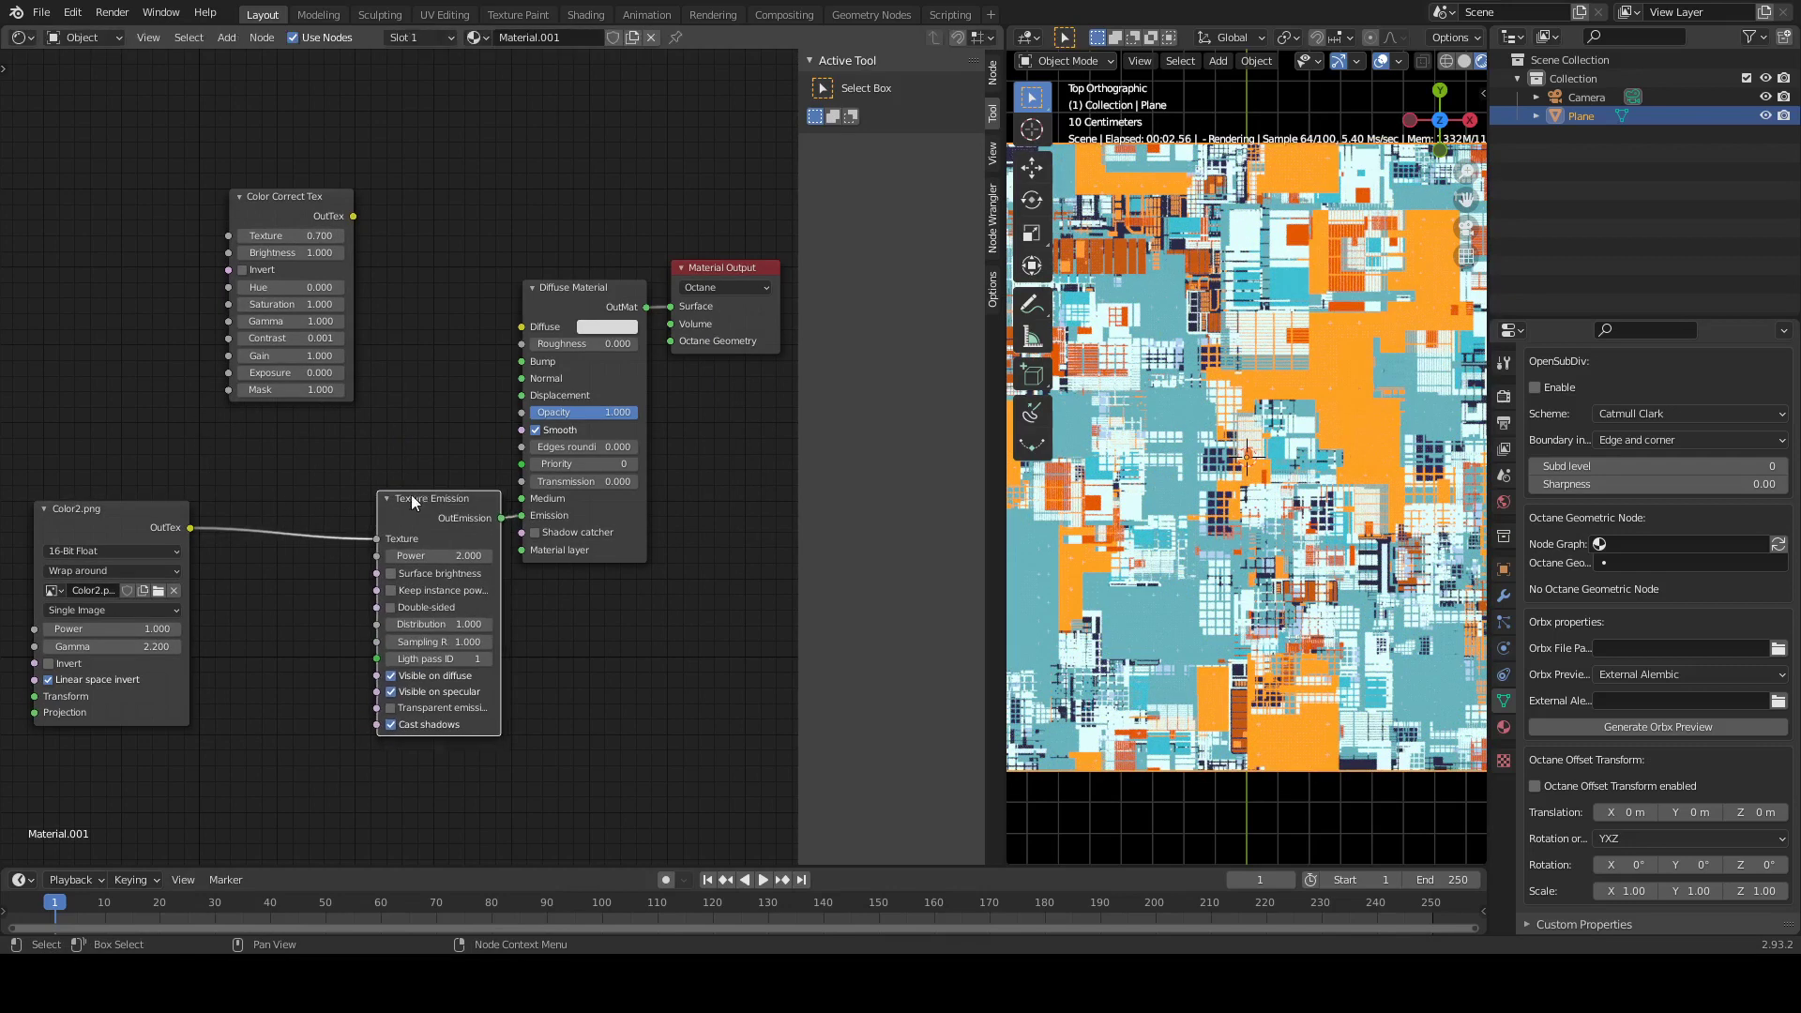
{"action": "left_click_drag", "start_coordinate": [277, 199], "coordinate": [300, 438]}
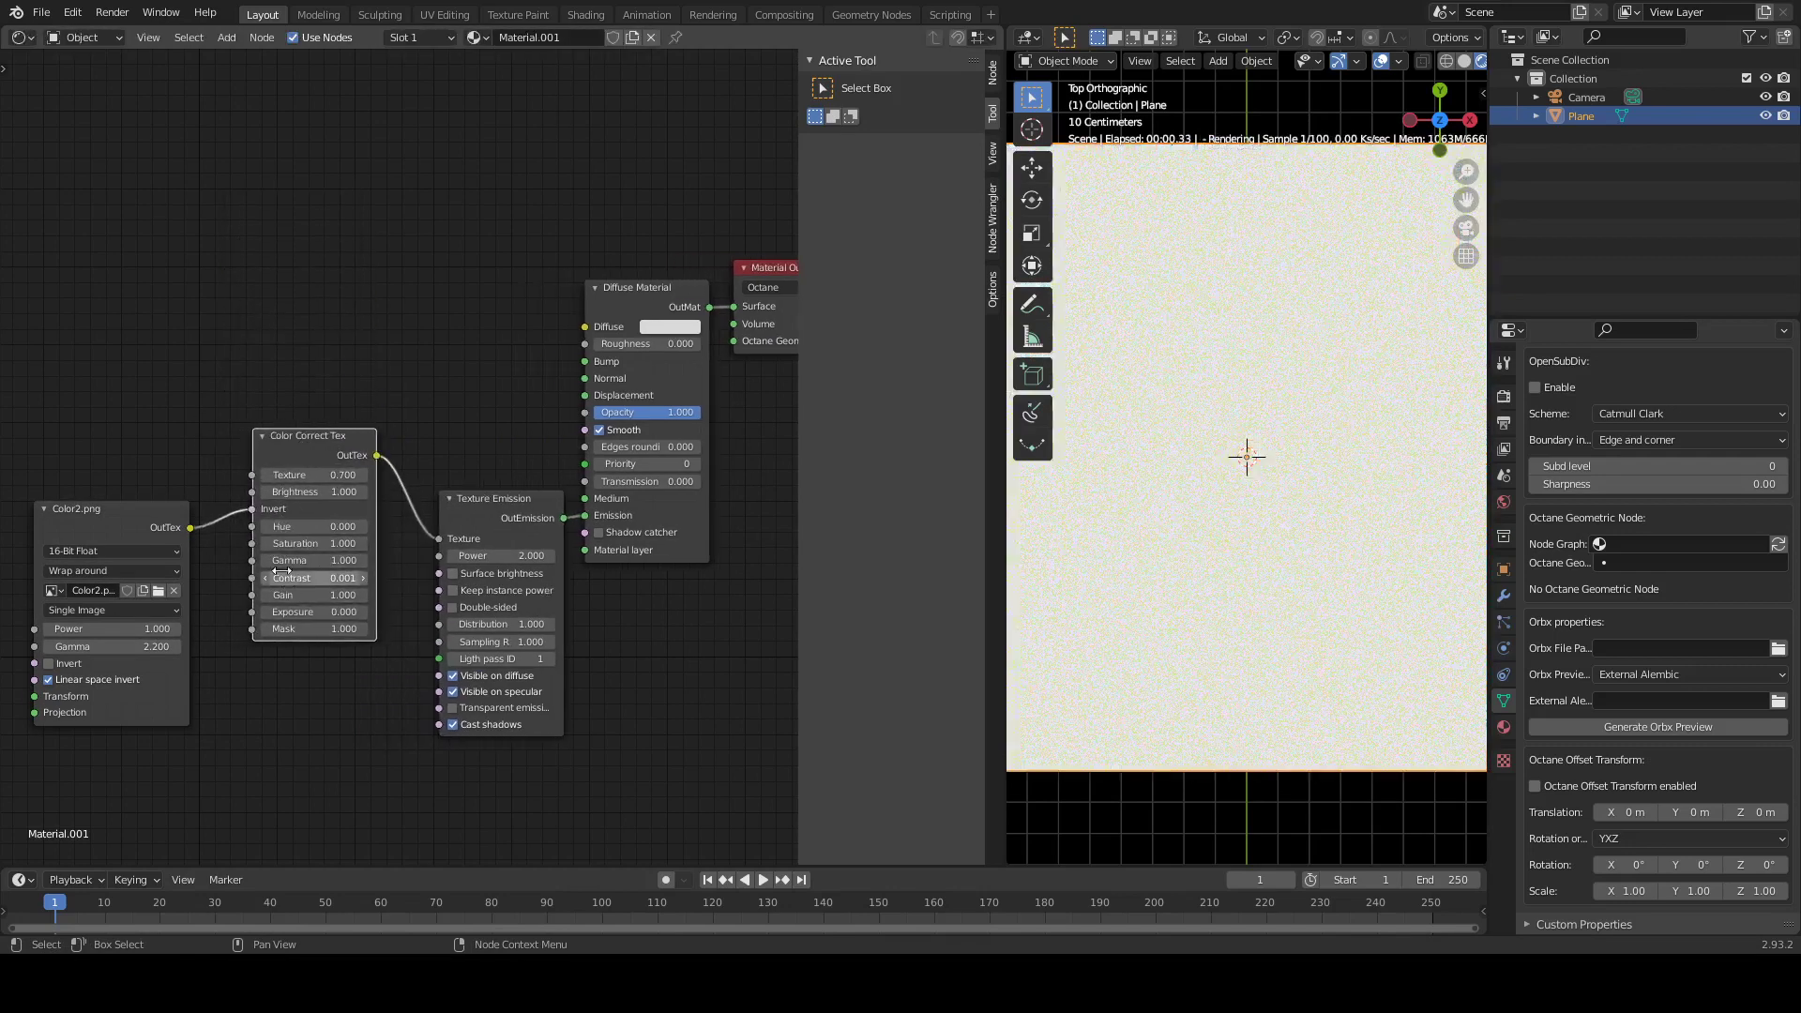
{"action": "mouse_move", "coordinate": [253, 508]}
{"action": "left_mouse_down"}
{"action": "mouse_move", "coordinate": [217, 485]}
{"action": "mouse_move", "coordinate": [252, 475]}
{"action": "left_mouse_up"}
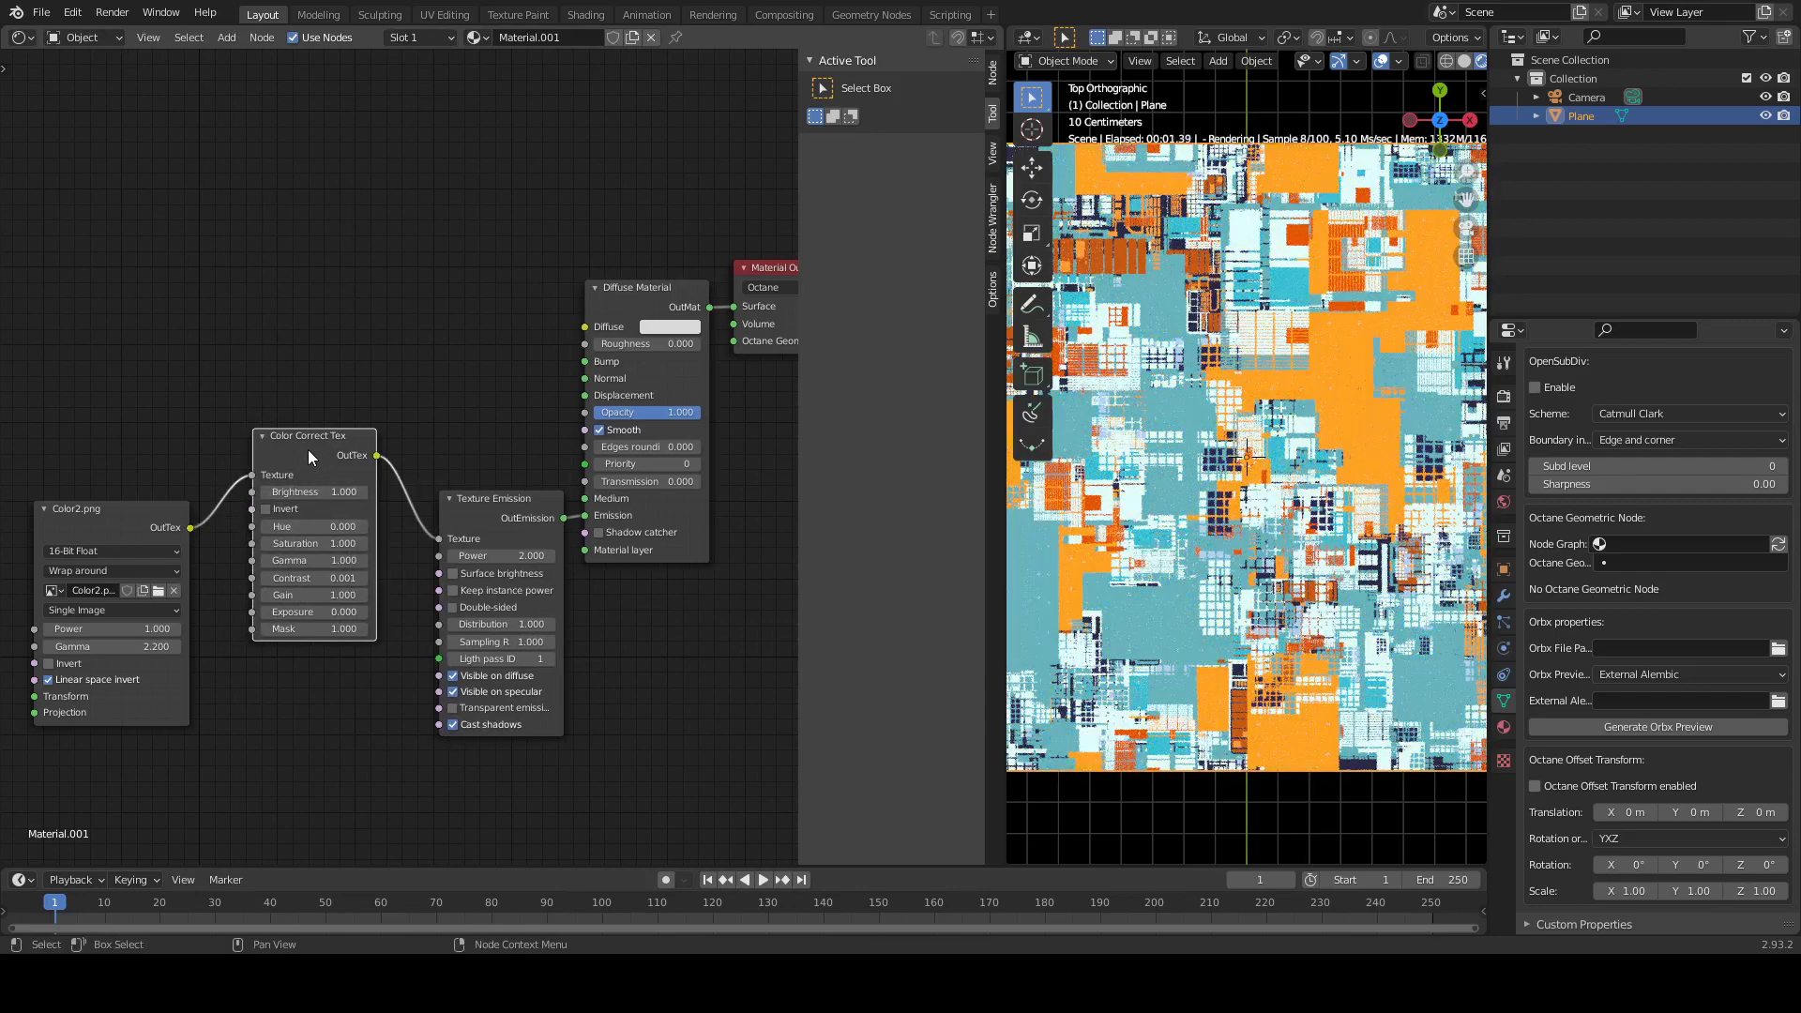
{"action": "left_click_drag", "start_coordinate": [121, 514], "coordinate": [113, 472]}
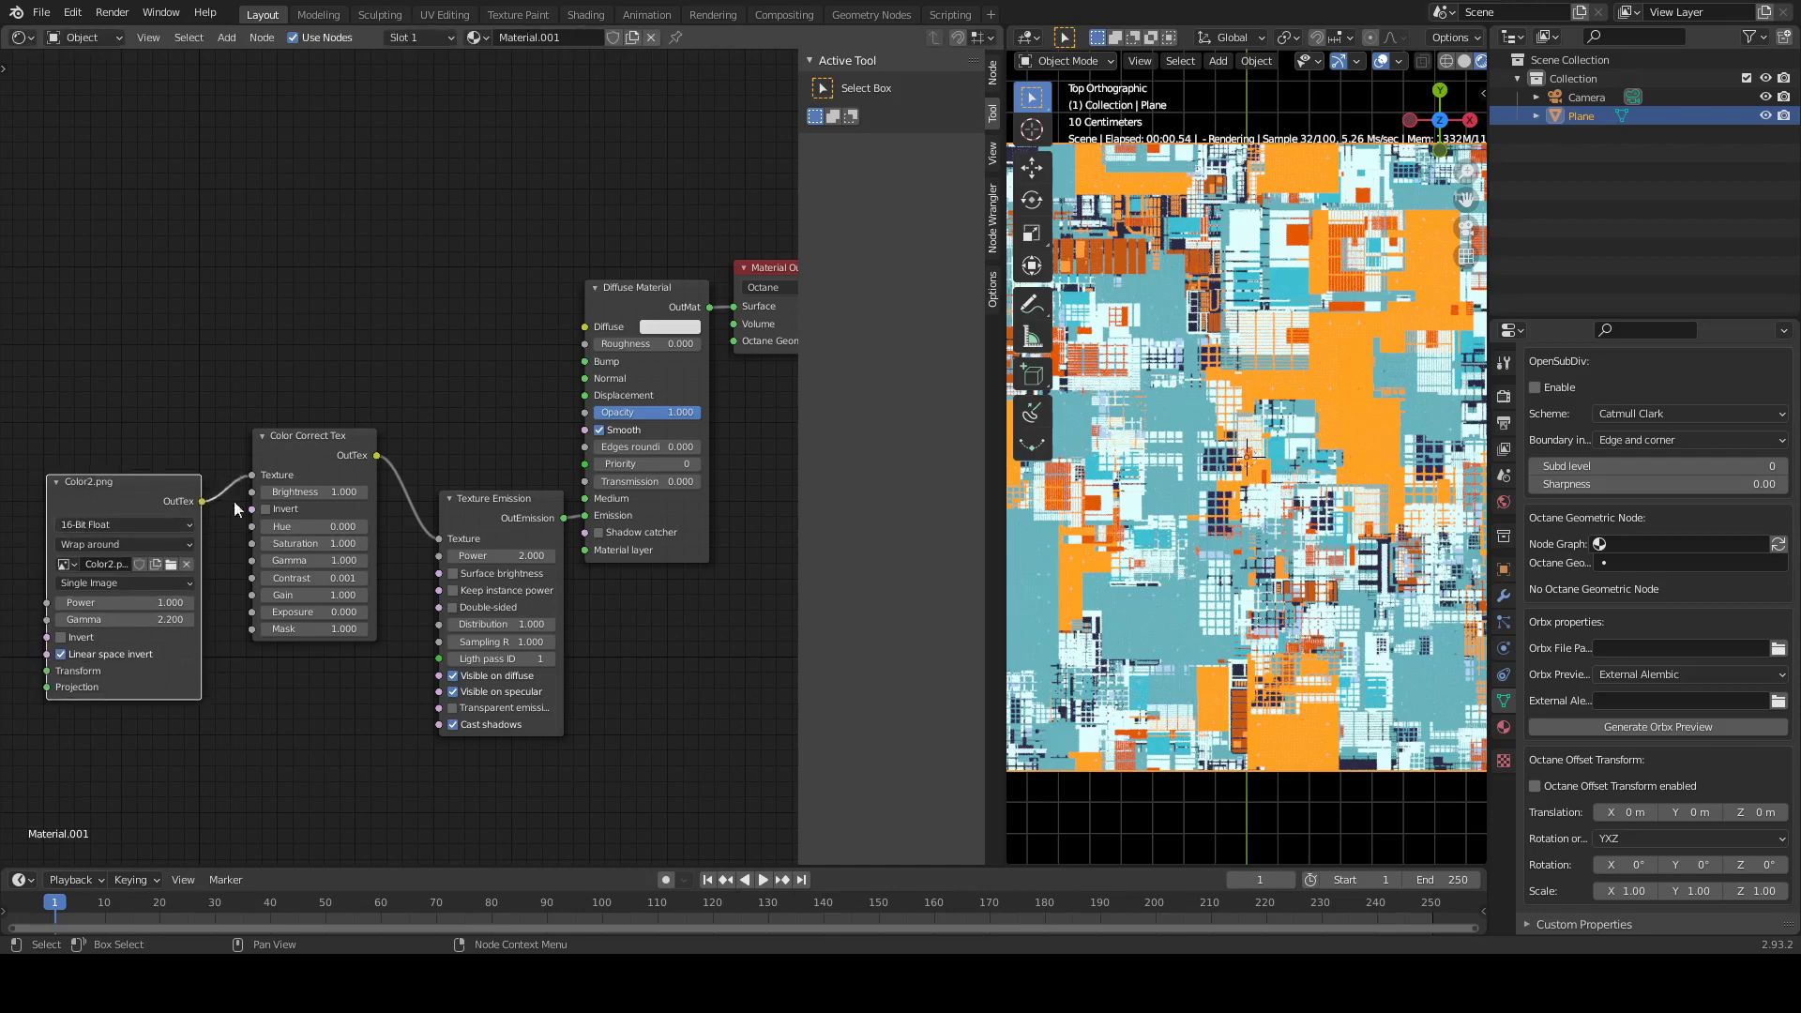
{"action": "left_click_drag", "start_coordinate": [308, 442], "coordinate": [302, 447]}
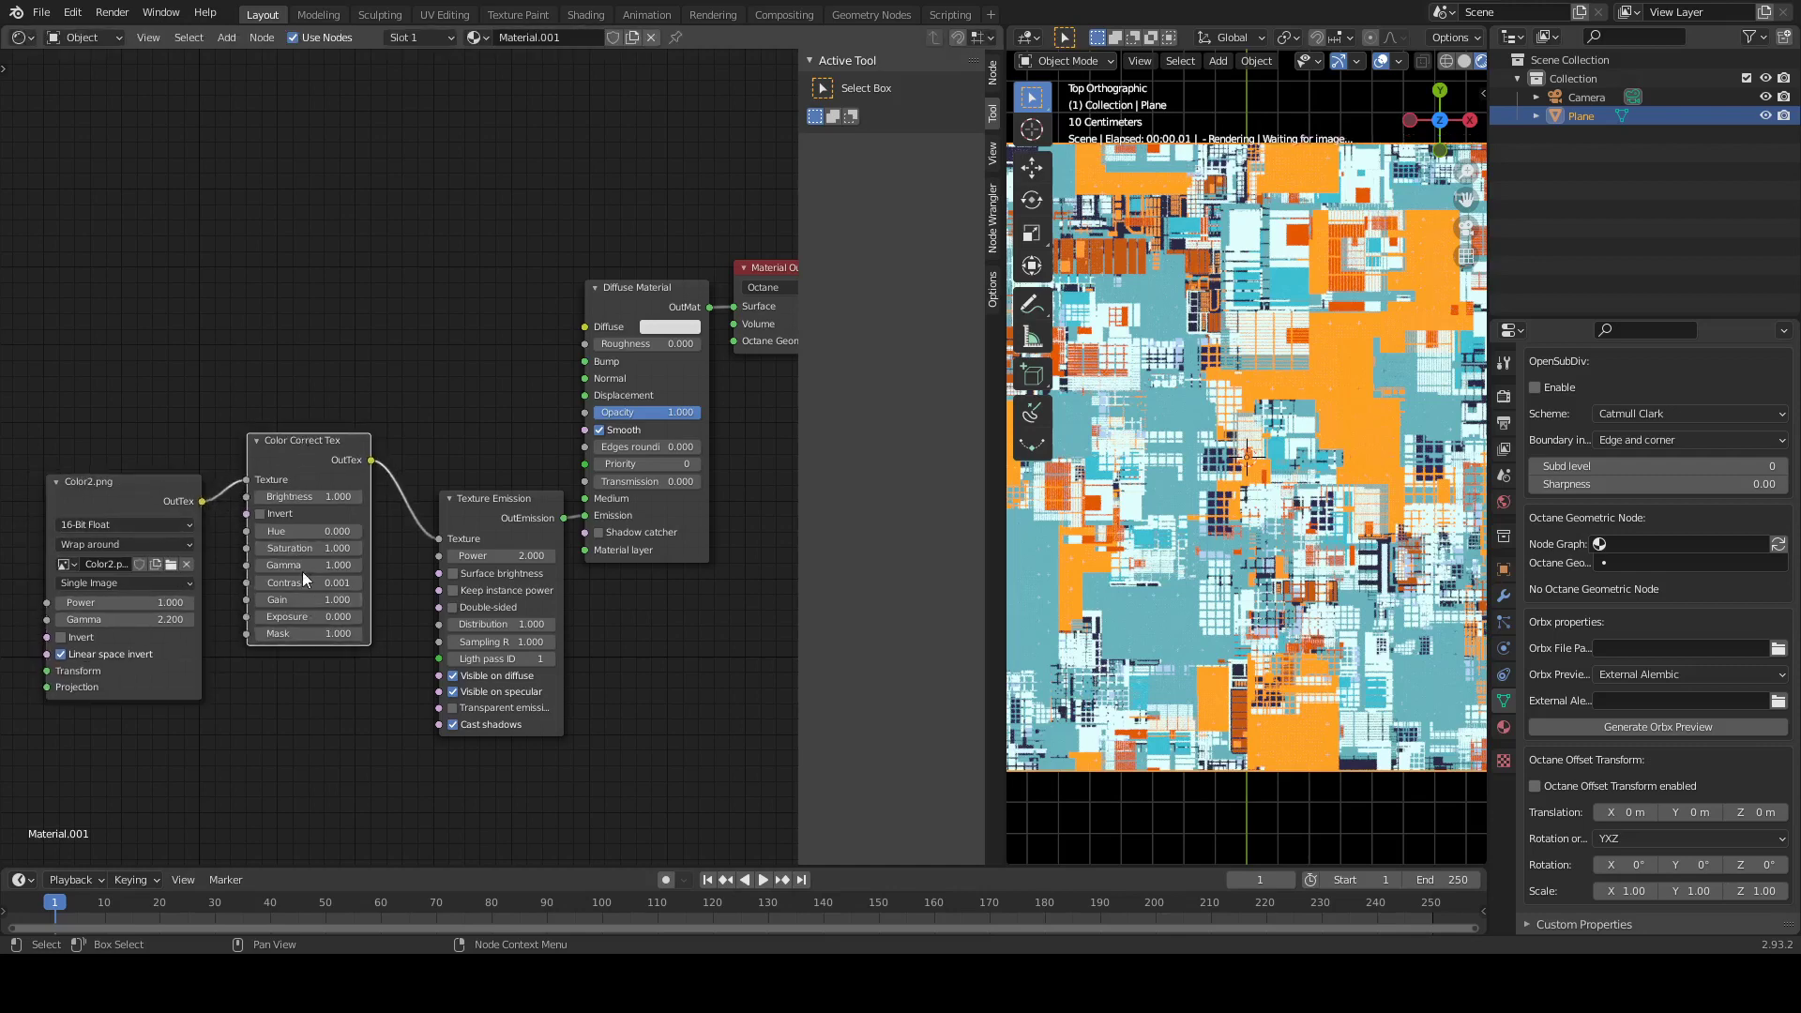
Try the Color Correct Tex contrast, Saturation 0.0, Mask and Exposure settings on the render
{"action": "left_click_drag", "start_coordinate": [316, 585], "coordinate": [332, 550]}
{"action": "double_click", "coordinate": [332, 549]}
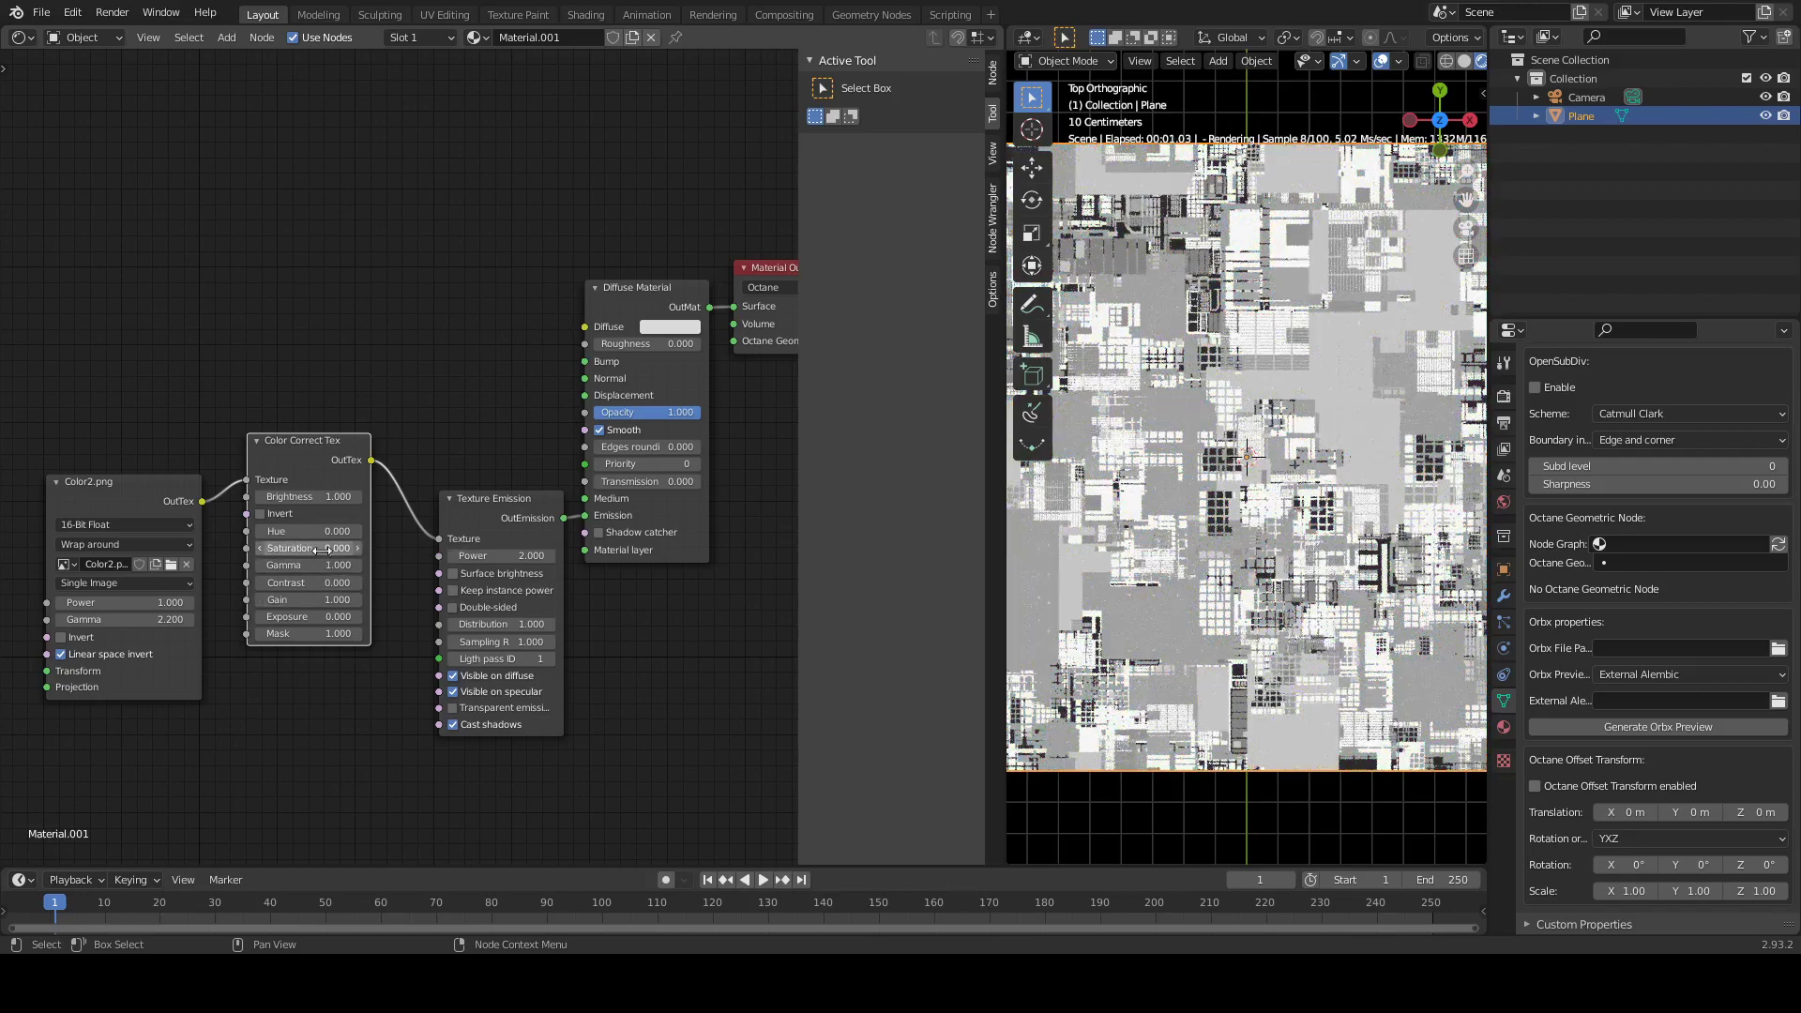
{"action": "type", "text": "0.0"}
{"action": "key", "text": "Return"}
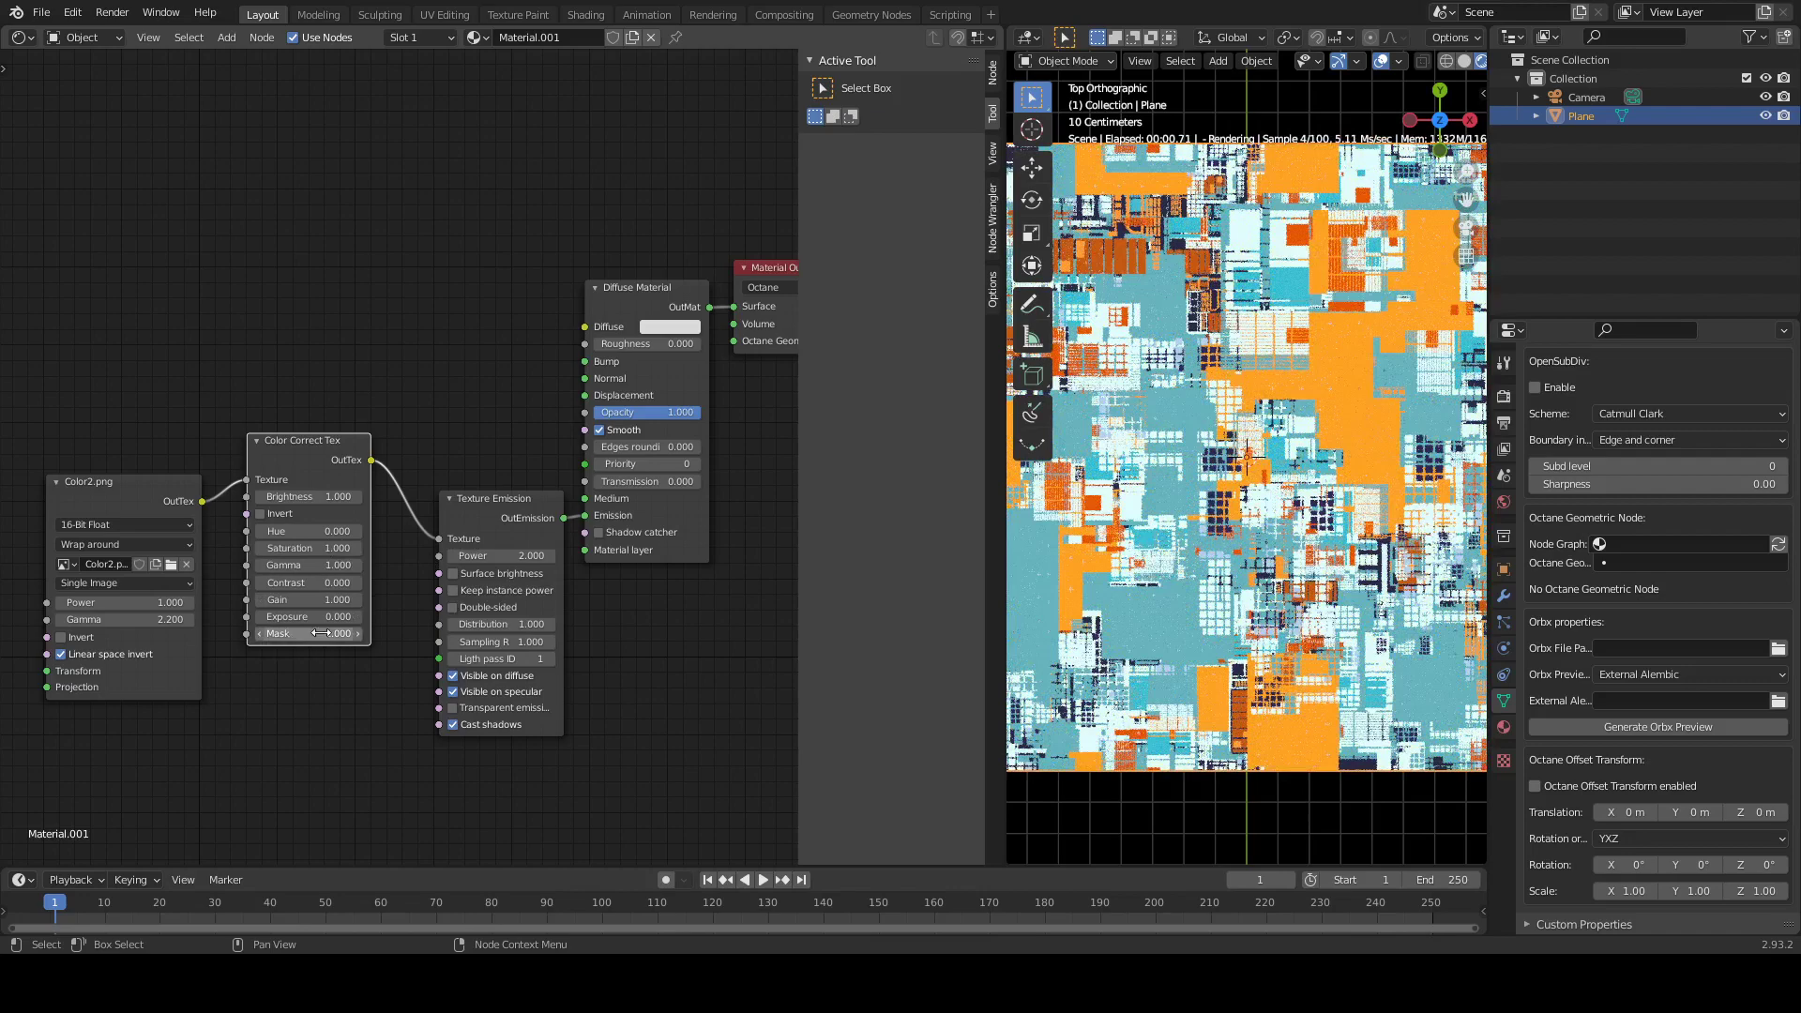
{"action": "left_click_drag", "start_coordinate": [348, 633], "coordinate": [411, 632]}
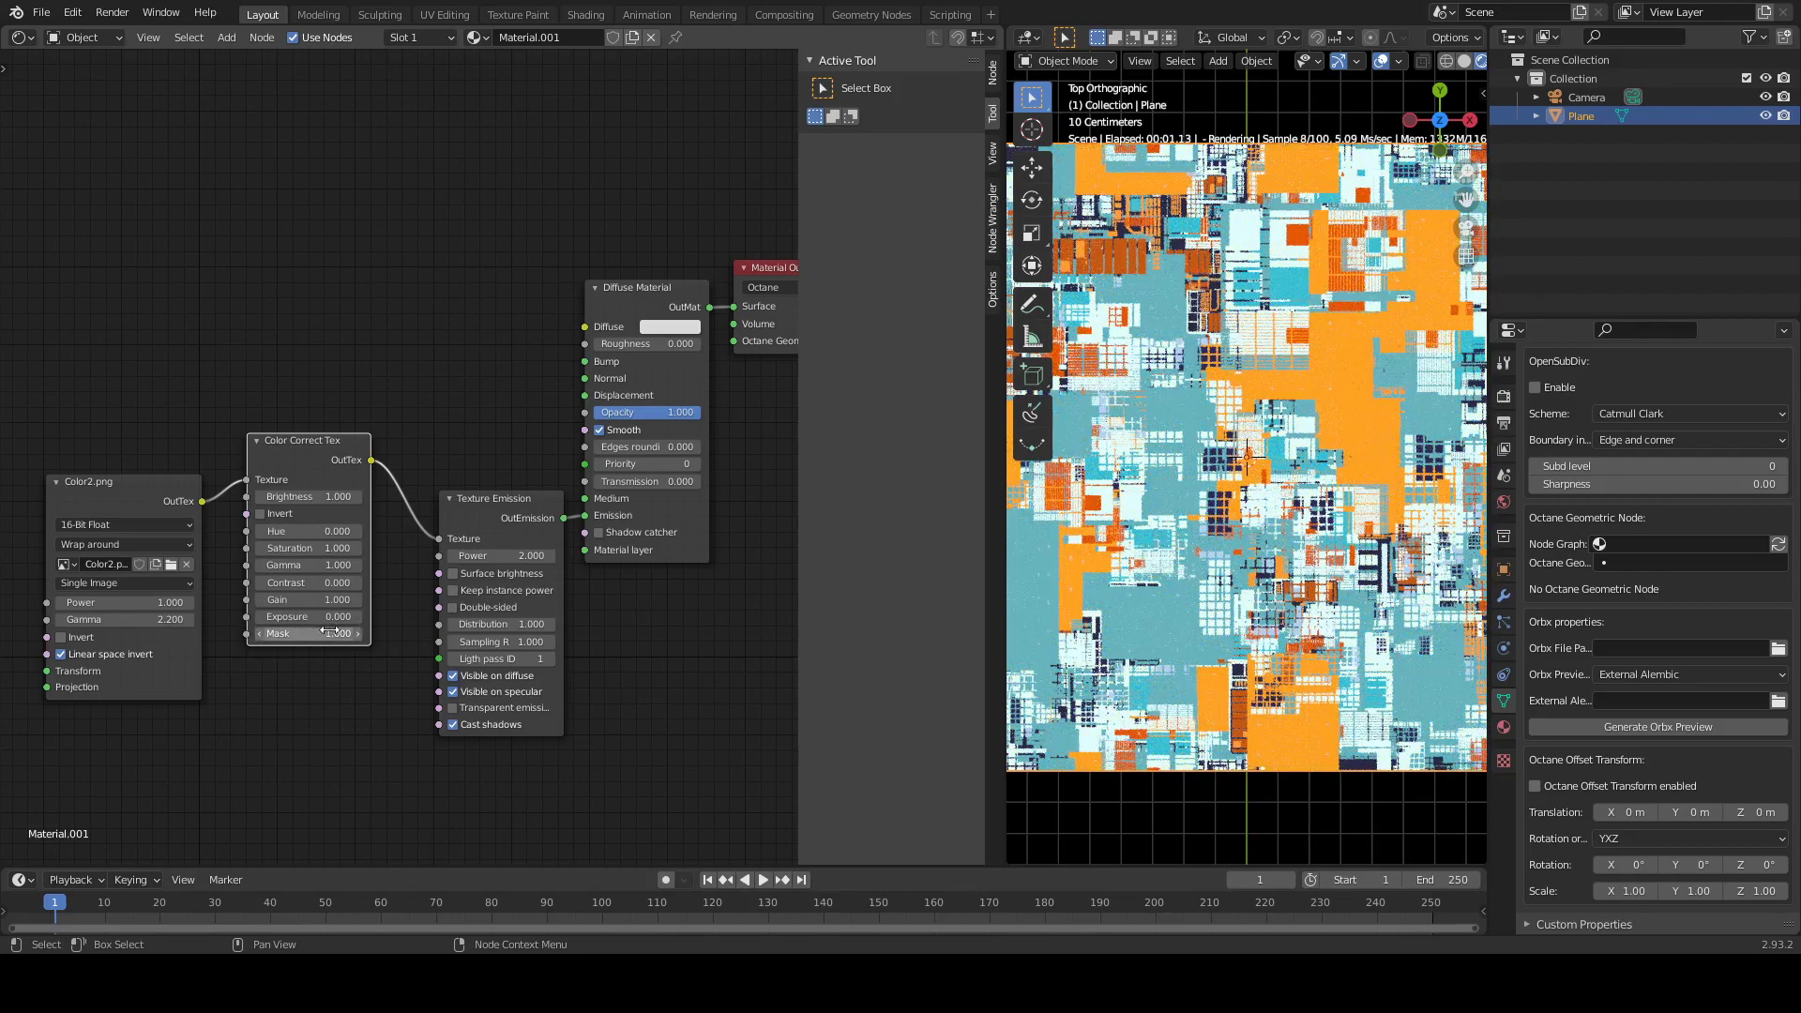
{"action": "mouse_move", "coordinate": [331, 618]}
{"action": "left_mouse_down"}
{"action": "mouse_move", "coordinate": [356, 620]}
{"action": "mouse_move", "coordinate": [333, 617]}
{"action": "left_mouse_up"}
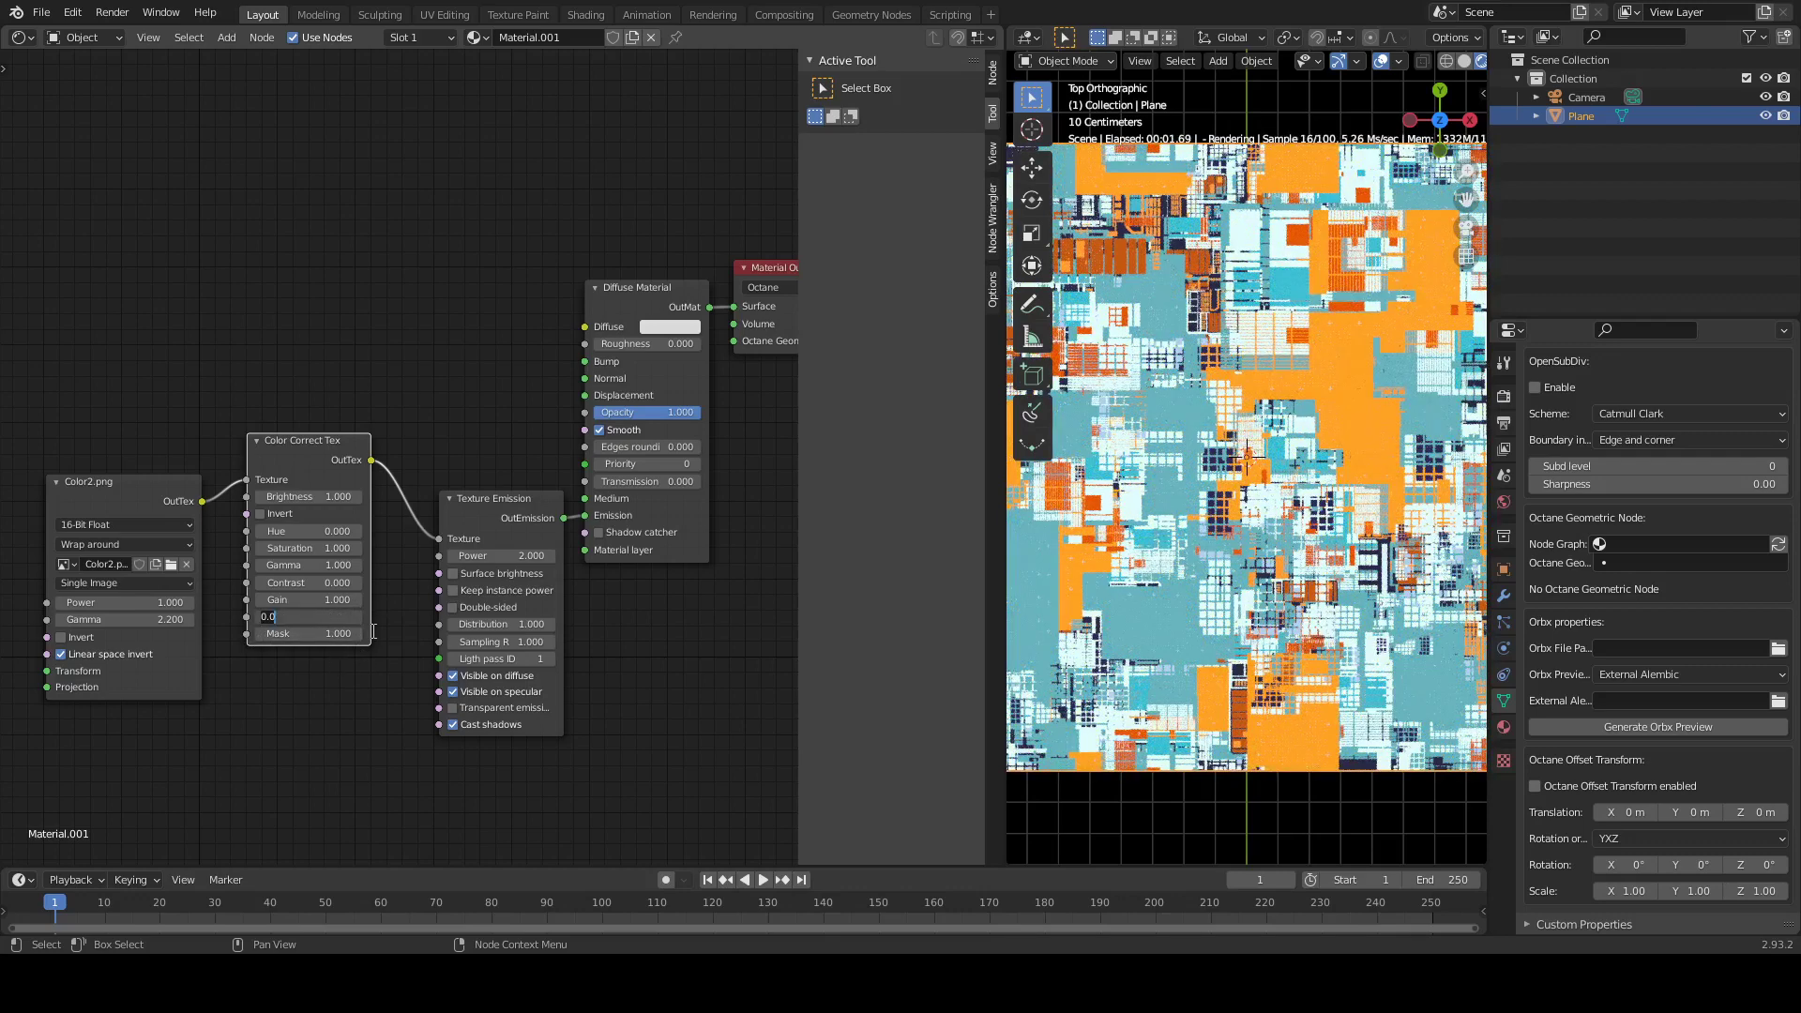
{"action": "key", "text": "Escape"}
Reset Exposure to 0 and tidy the Color Correct Tex and Color2.png node positions
{"action": "left_click", "coordinate": [326, 619]}
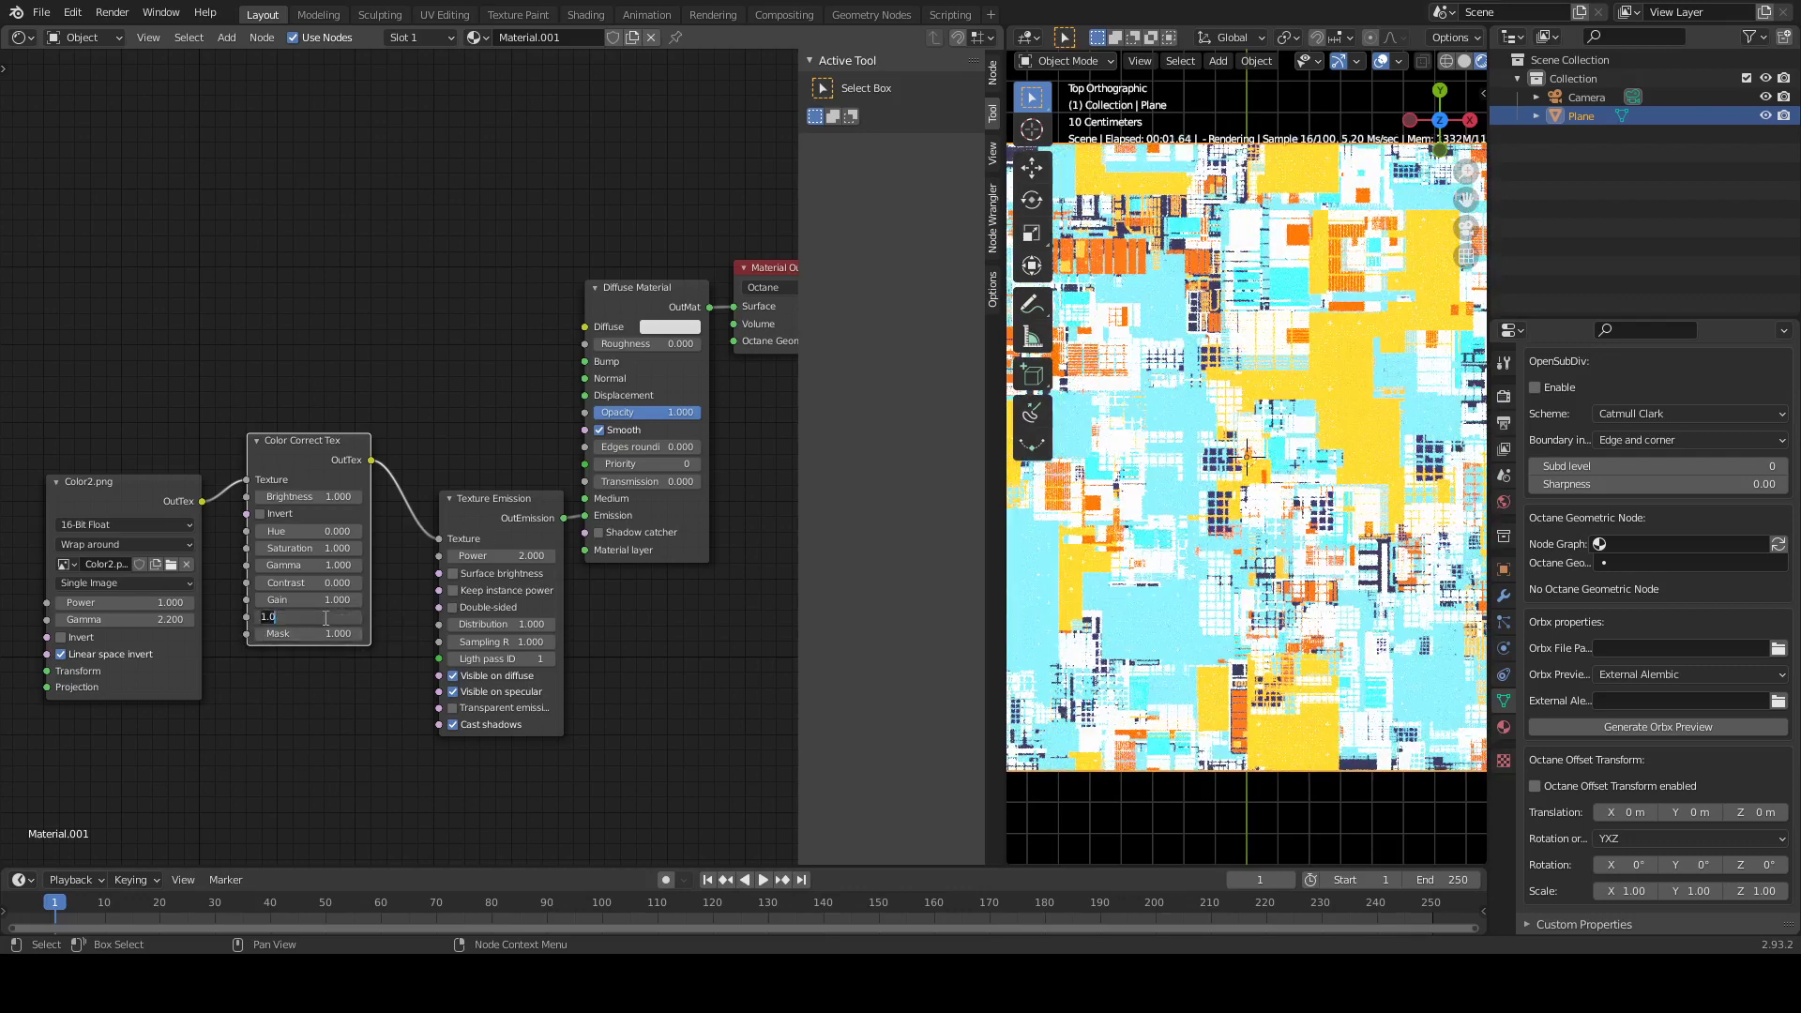
{"action": "type", "text": "0"}
{"action": "key", "text": "Return"}
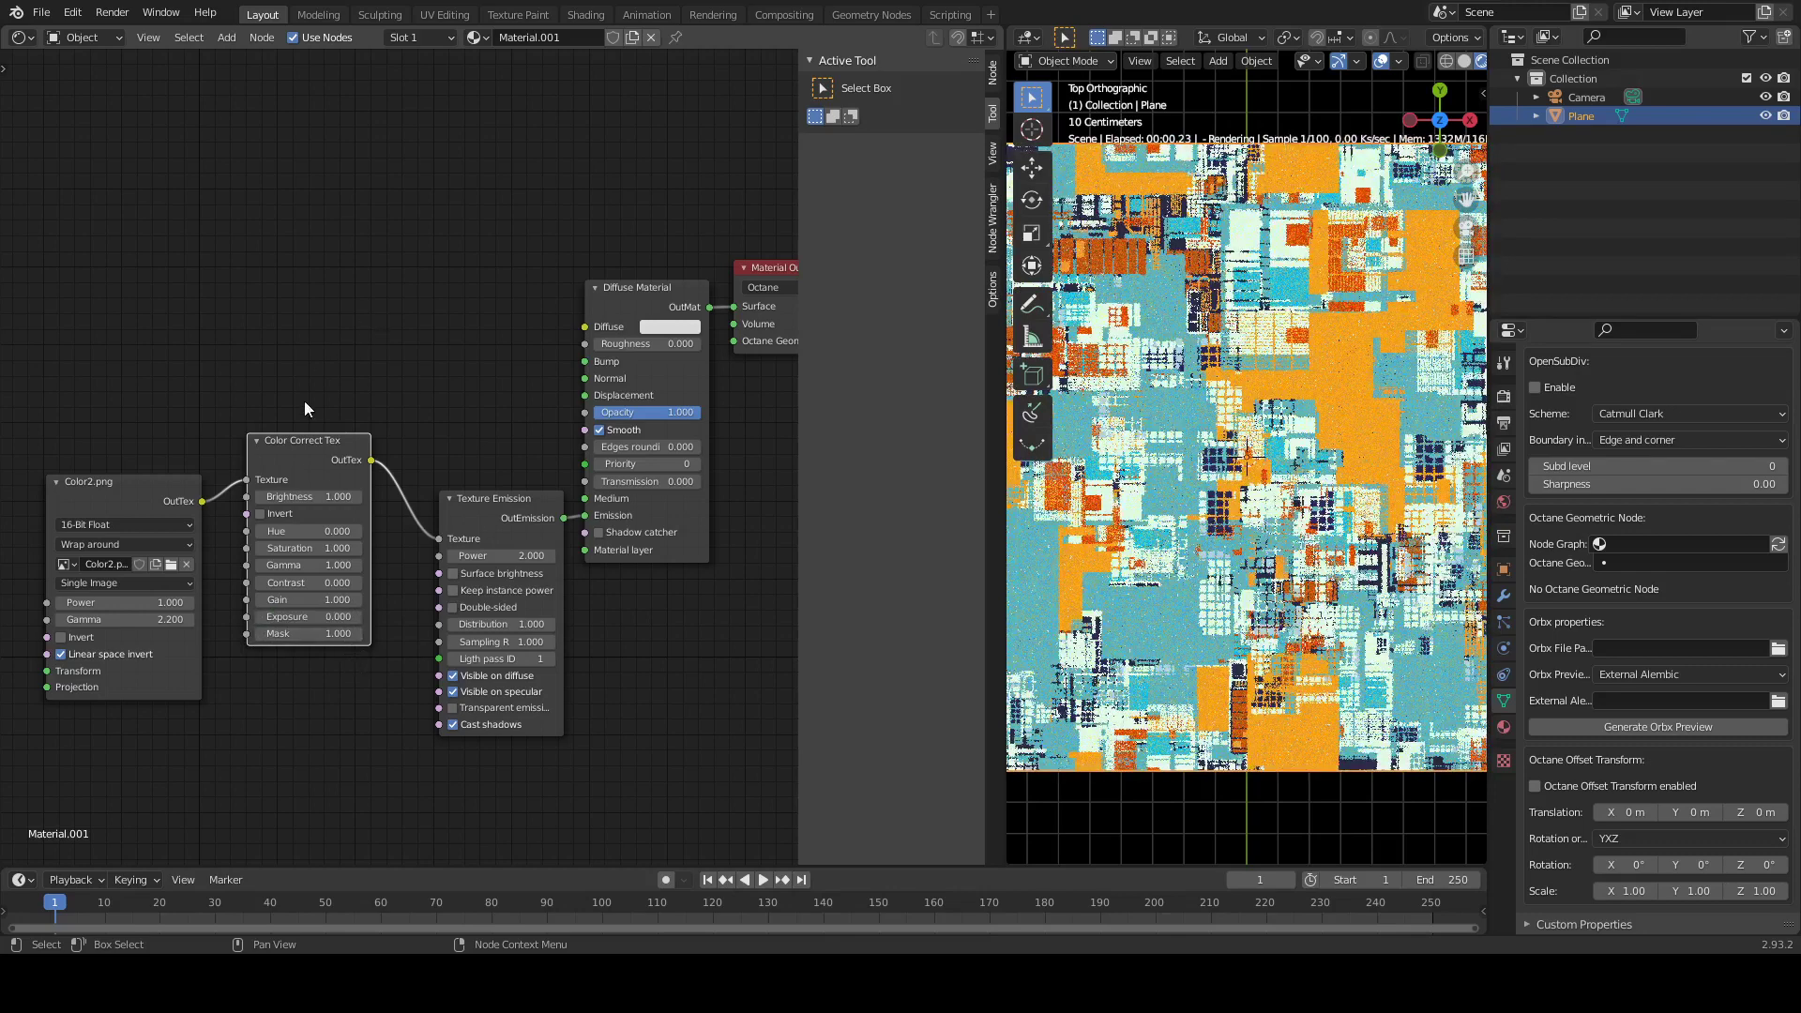
{"action": "left_click_drag", "start_coordinate": [307, 443], "coordinate": [328, 470]}
{"action": "left_click_drag", "start_coordinate": [143, 486], "coordinate": [163, 471]}
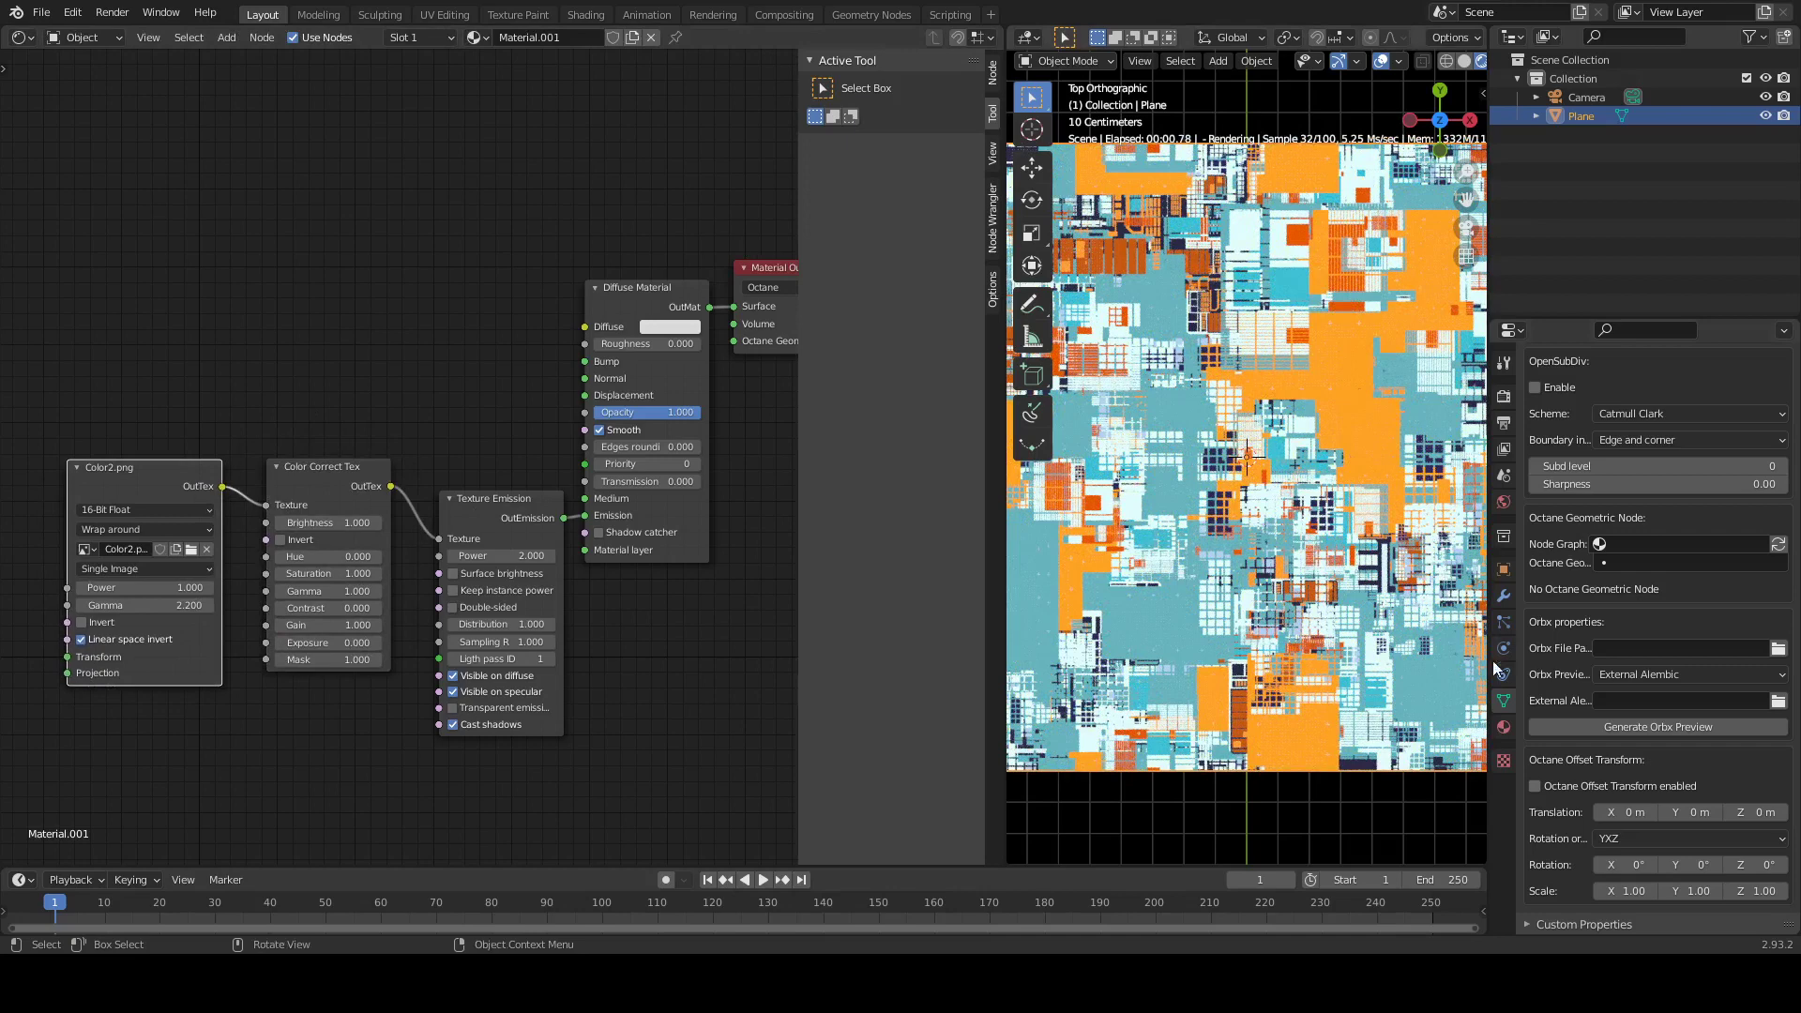
Spread out the node tree, with Material Output and Diffuse Material on top and Color2.png at top-left
{"action": "scroll", "coordinate": [358, 424], "scroll_direction": "down", "scroll_amount": 1}
{"action": "left_click_drag", "start_coordinate": [715, 322], "coordinate": [678, 129]}
{"action": "left_click_drag", "start_coordinate": [640, 300], "coordinate": [703, 278]}
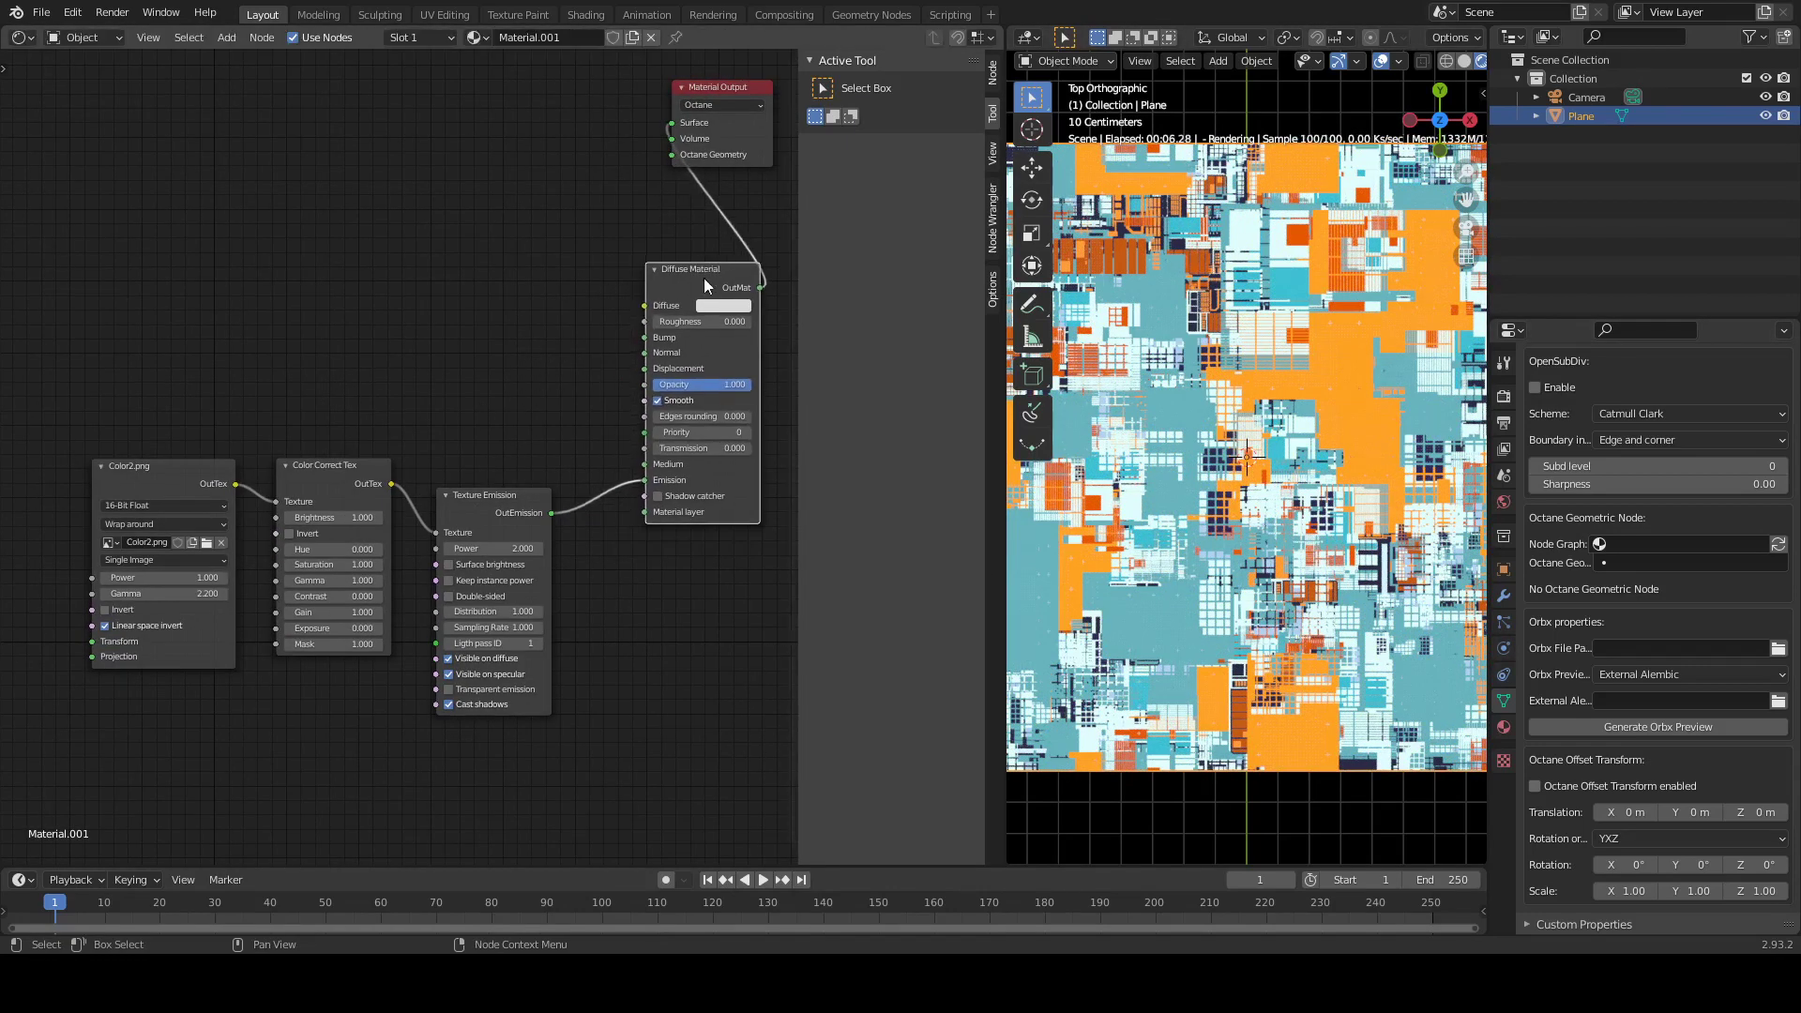
{"action": "left_click_drag", "start_coordinate": [515, 493], "coordinate": [586, 479]}
{"action": "left_click_drag", "start_coordinate": [309, 466], "coordinate": [403, 497]}
{"action": "left_click_drag", "start_coordinate": [171, 467], "coordinate": [87, 324]}
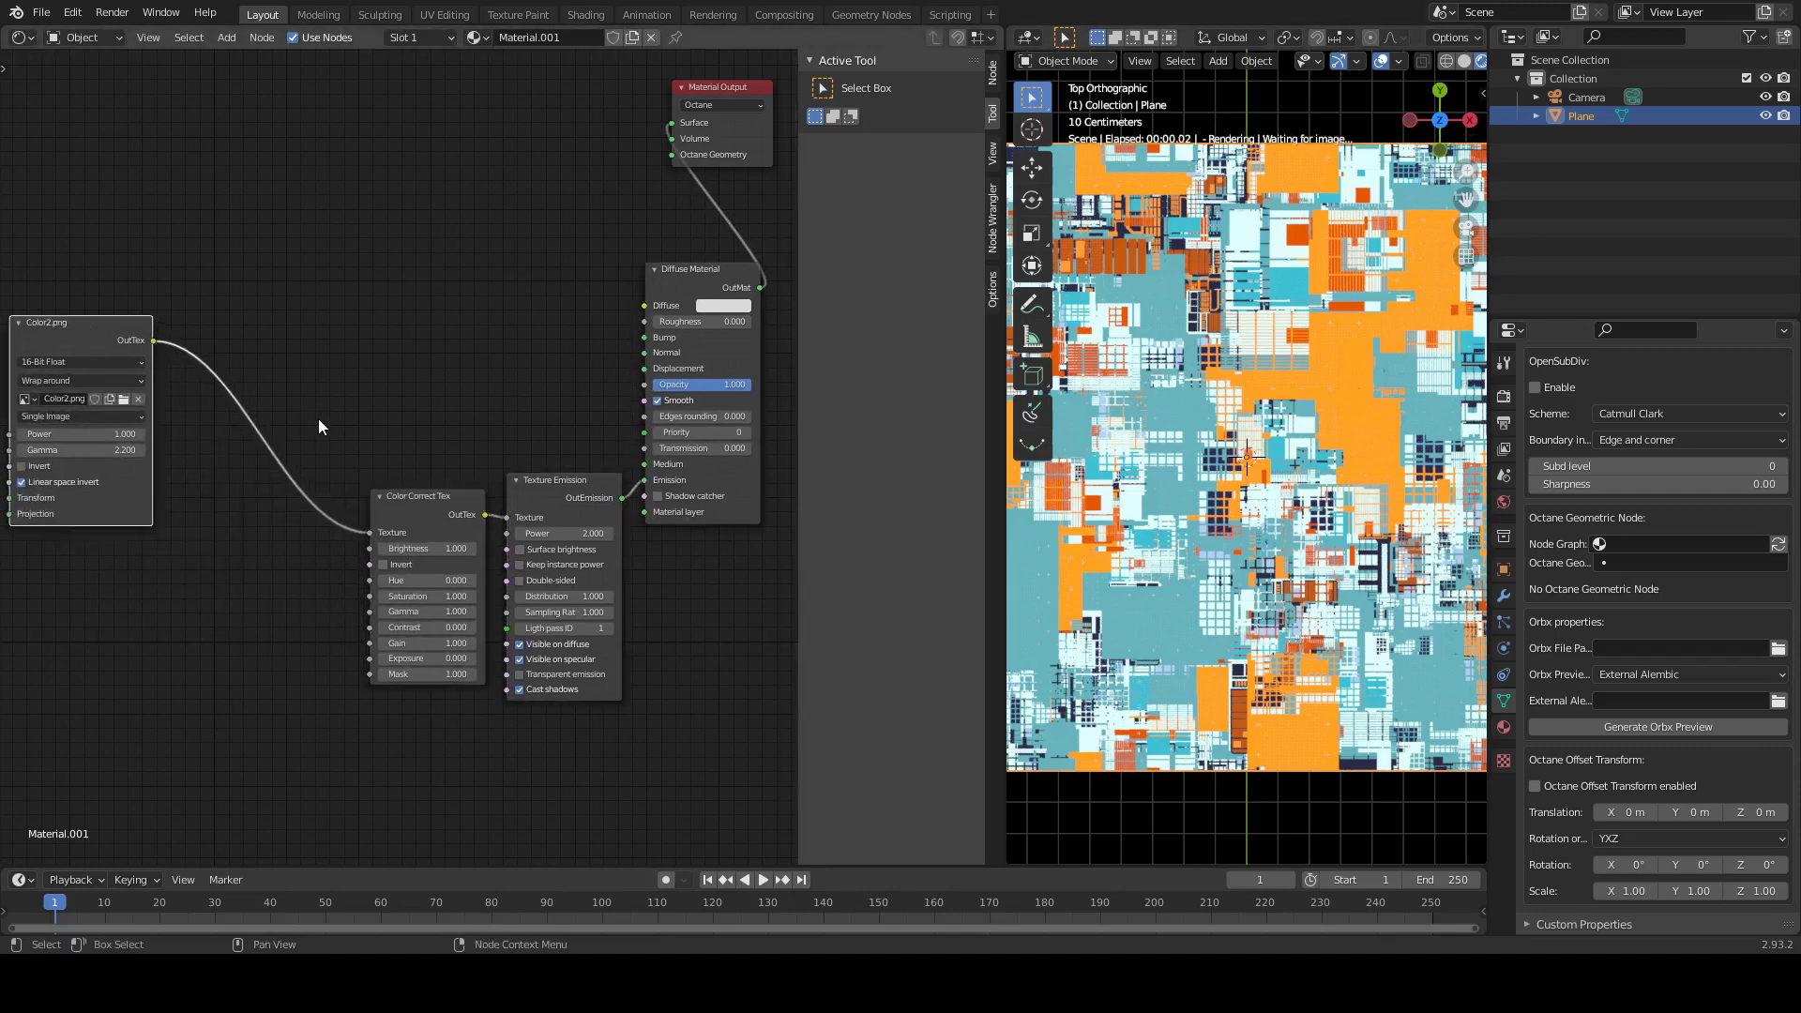
{"action": "left_click", "coordinate": [323, 328]}
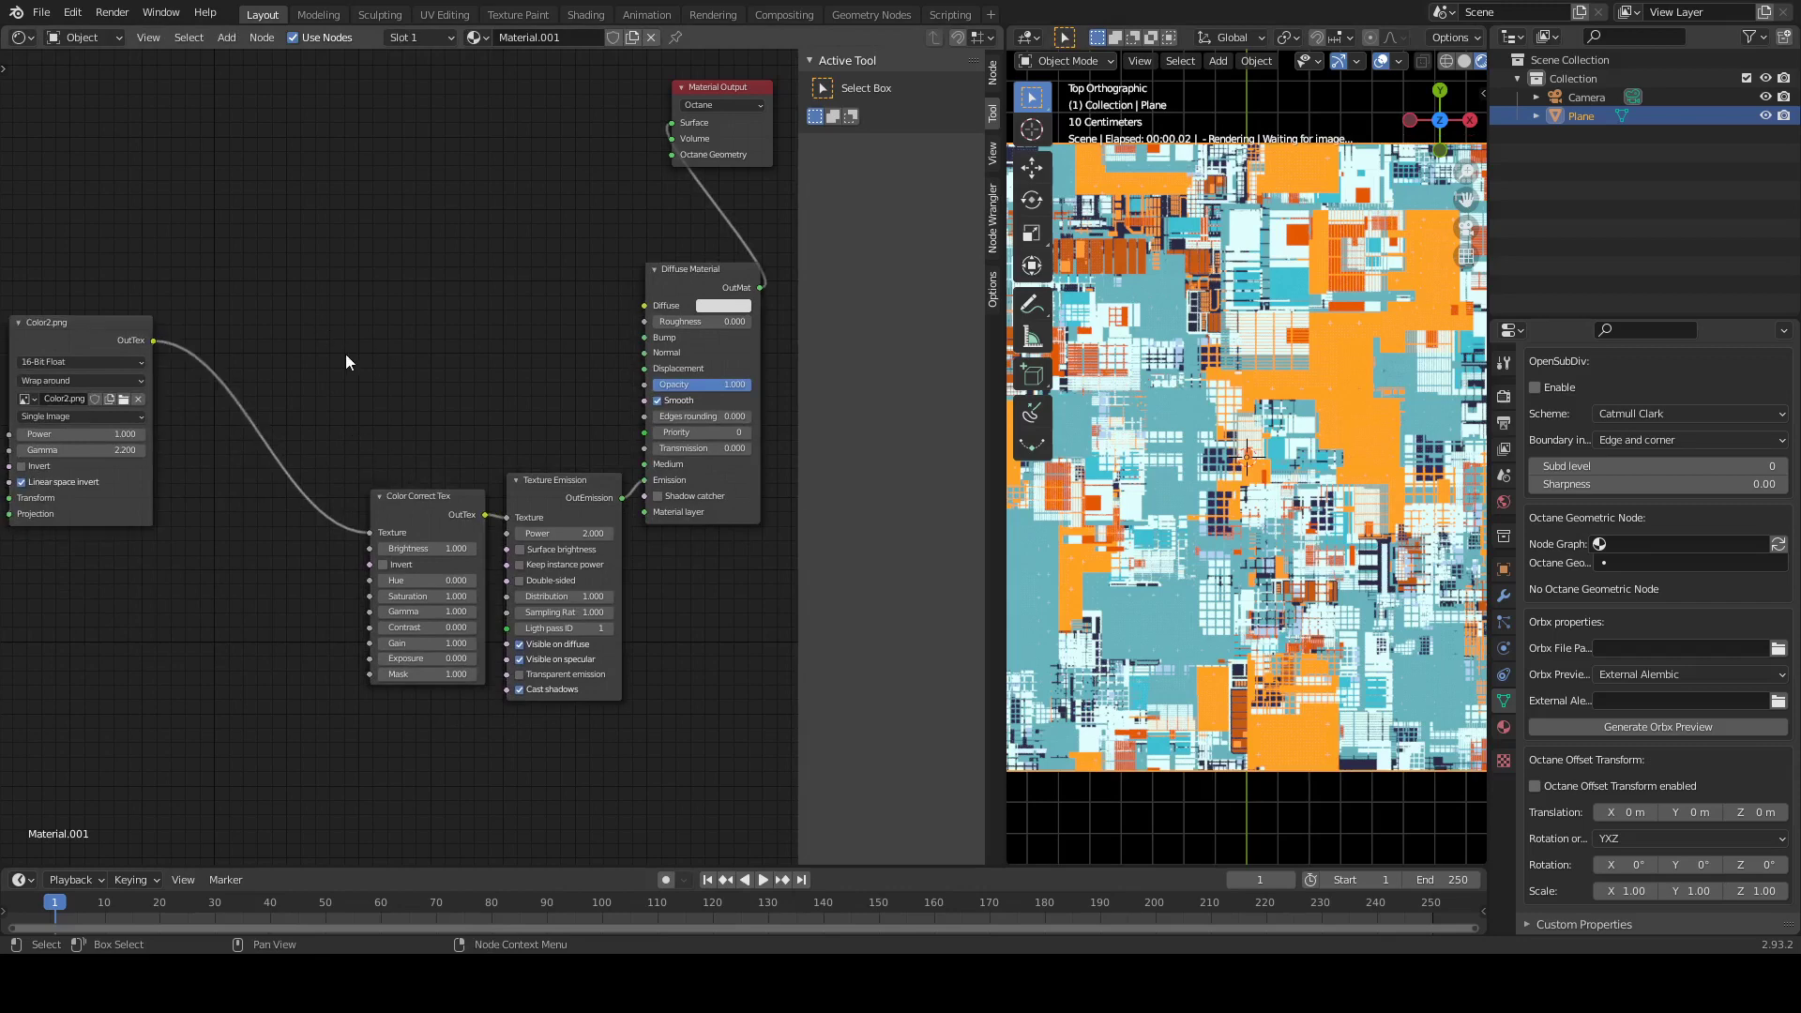
Add an RGBSpectrum Tex node through a search for 'rgb' and place it at the upper left
{"action": "key", "text": "shift+a"}
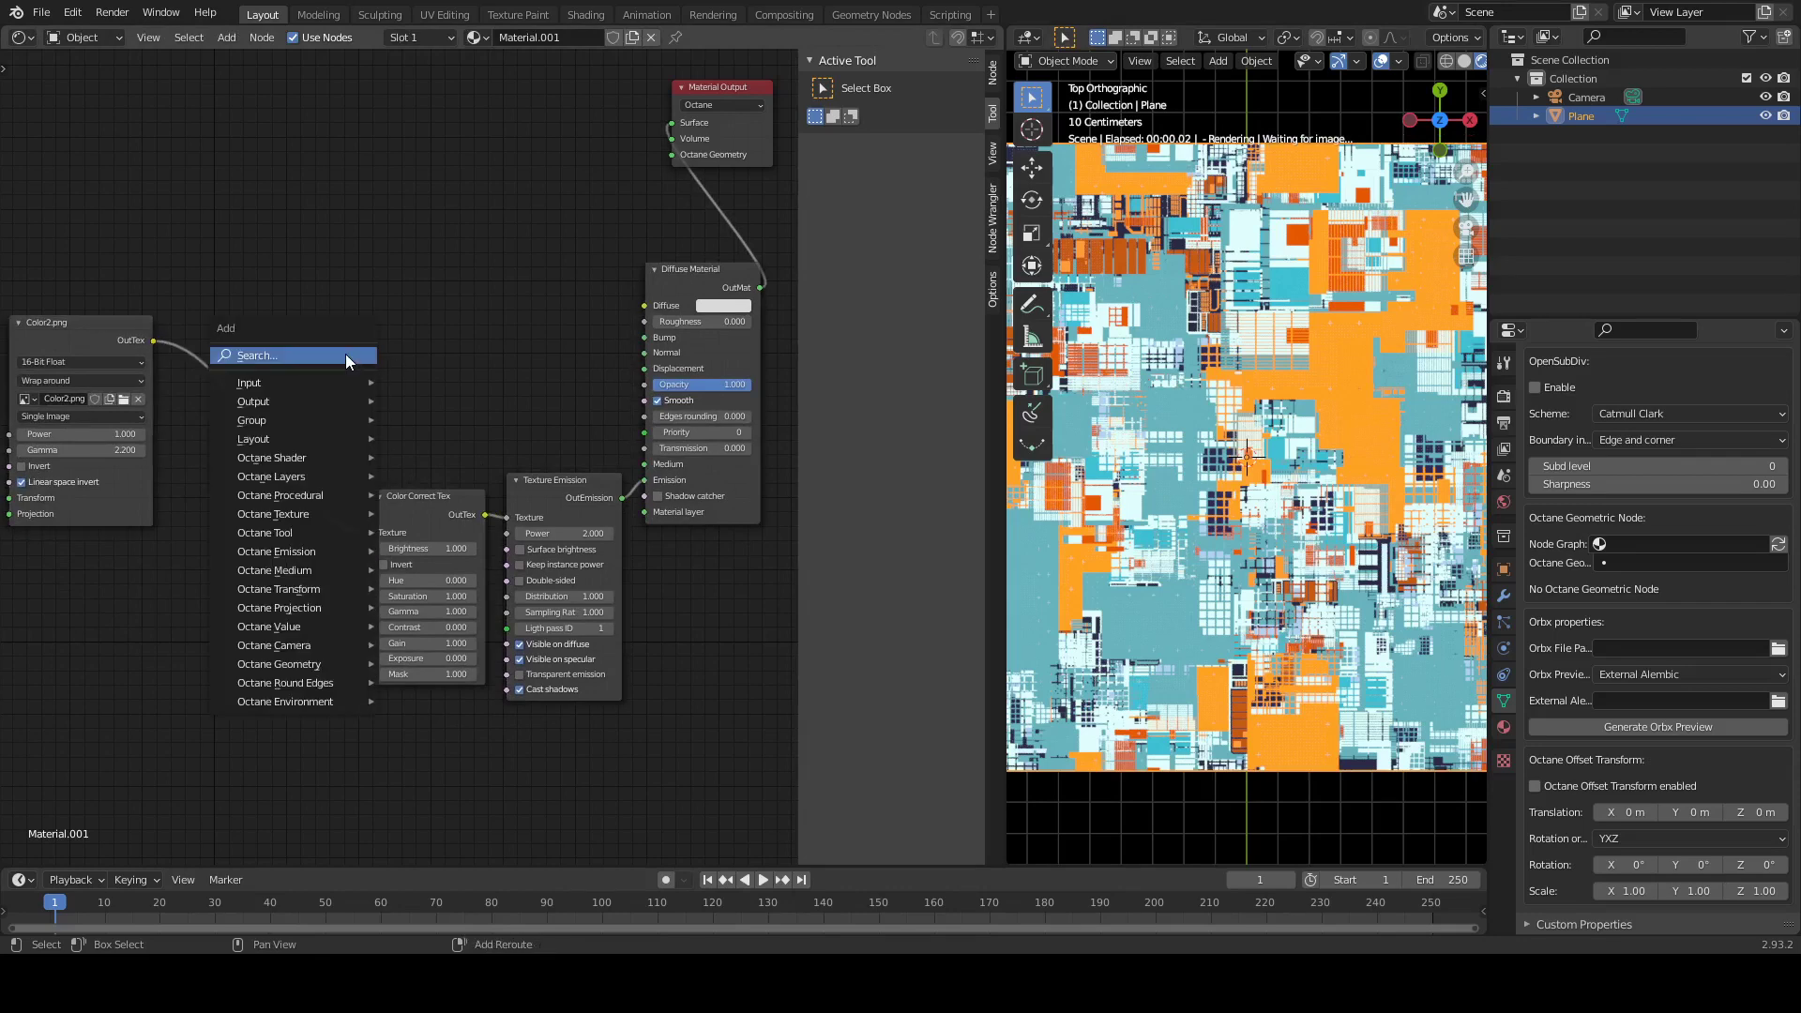
{"action": "left_click", "coordinate": [345, 353]}
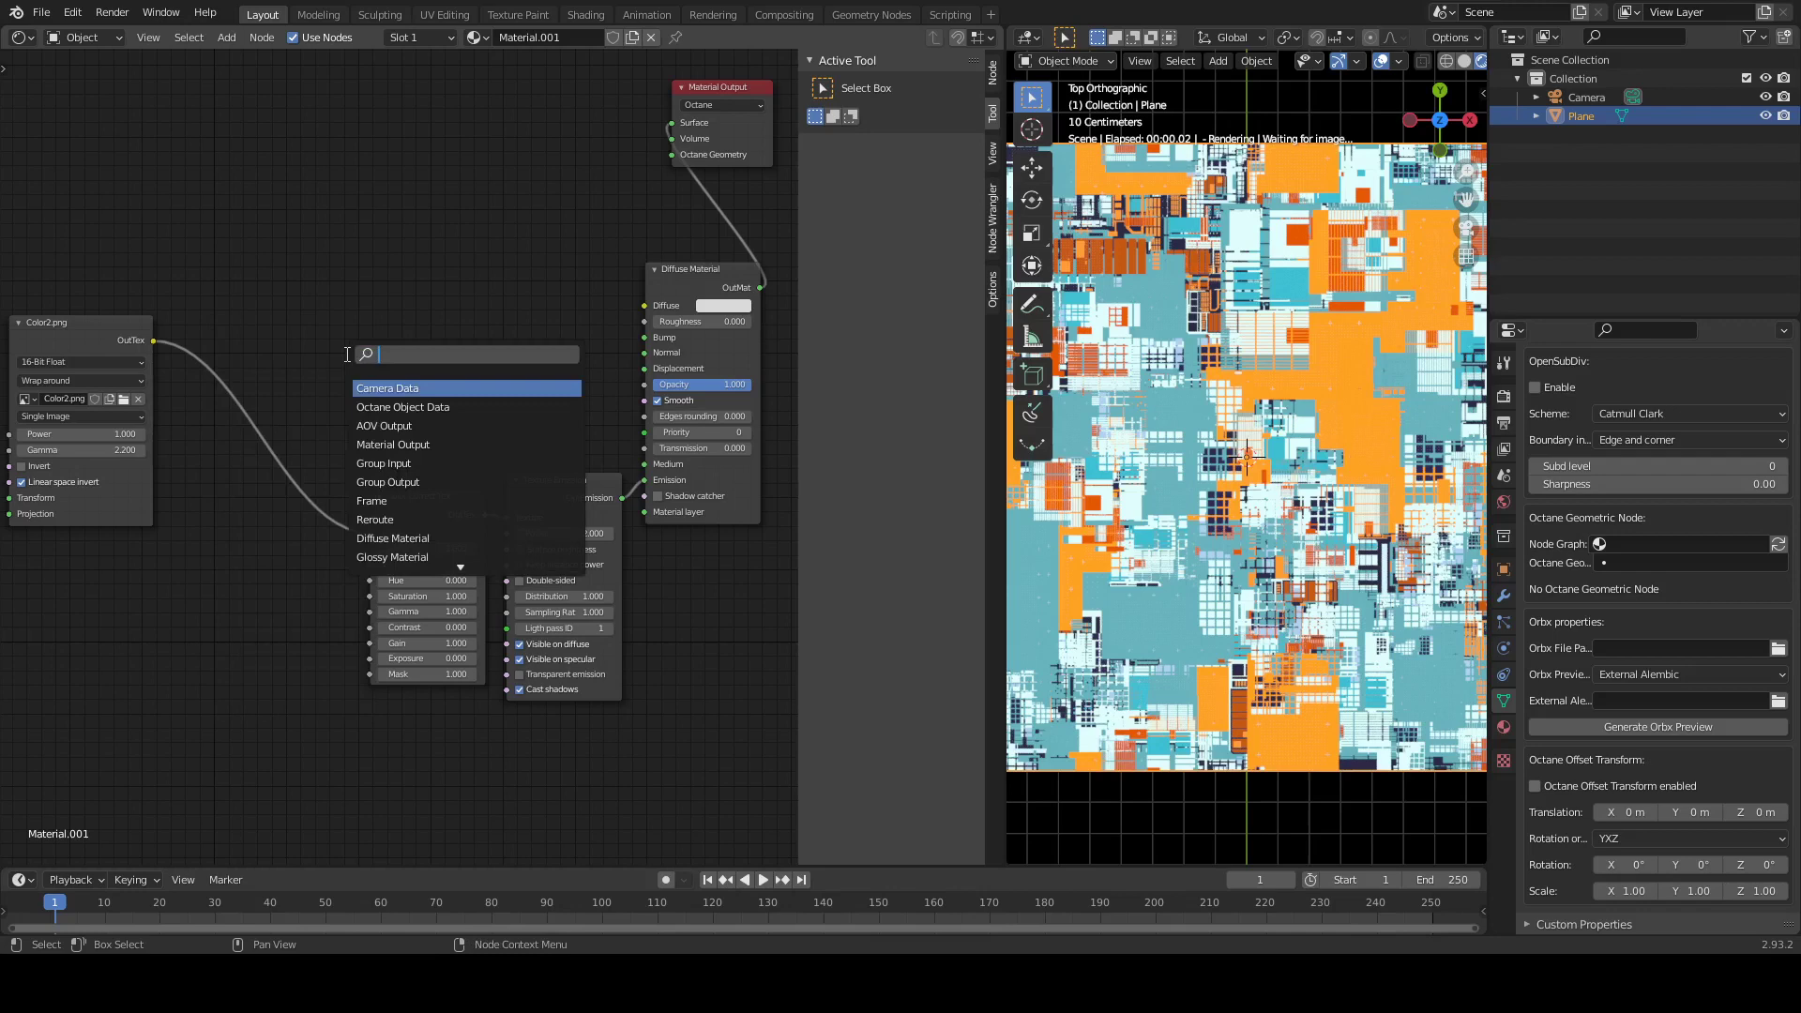
{"action": "type", "text": "rgb"}
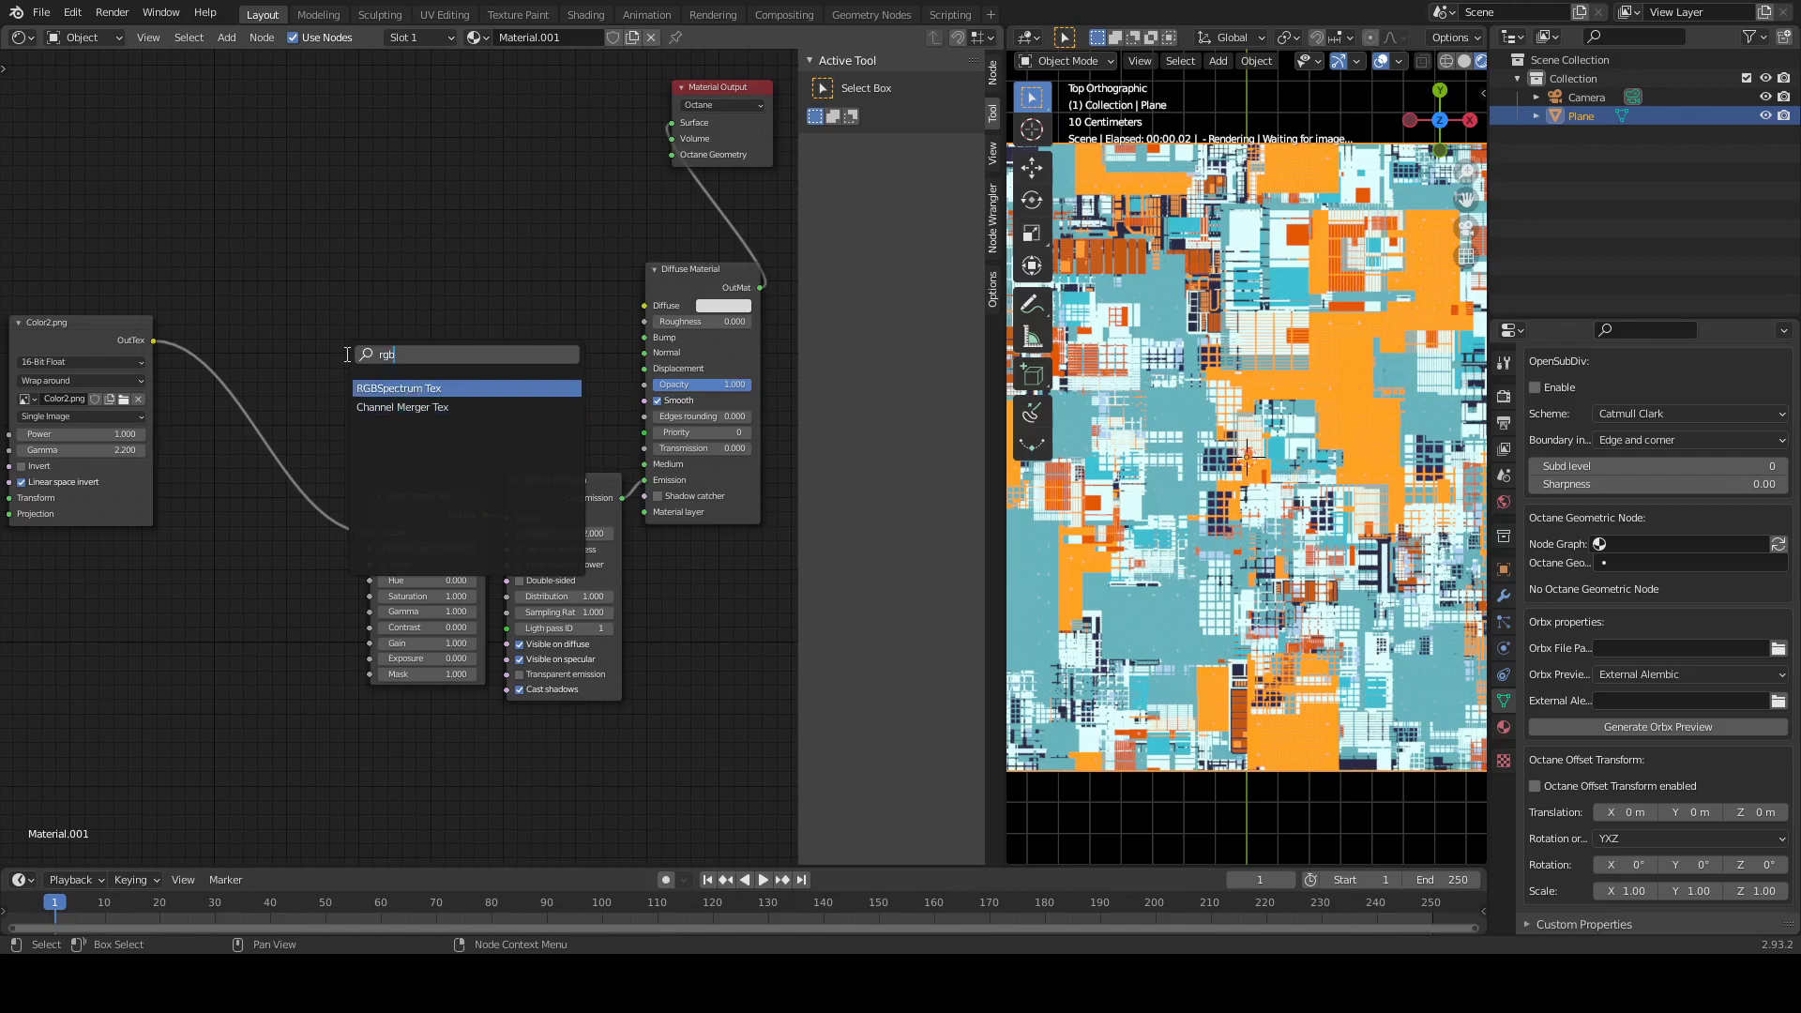
{"action": "key", "text": "Return"}
{"action": "left_click", "coordinate": [345, 352]}
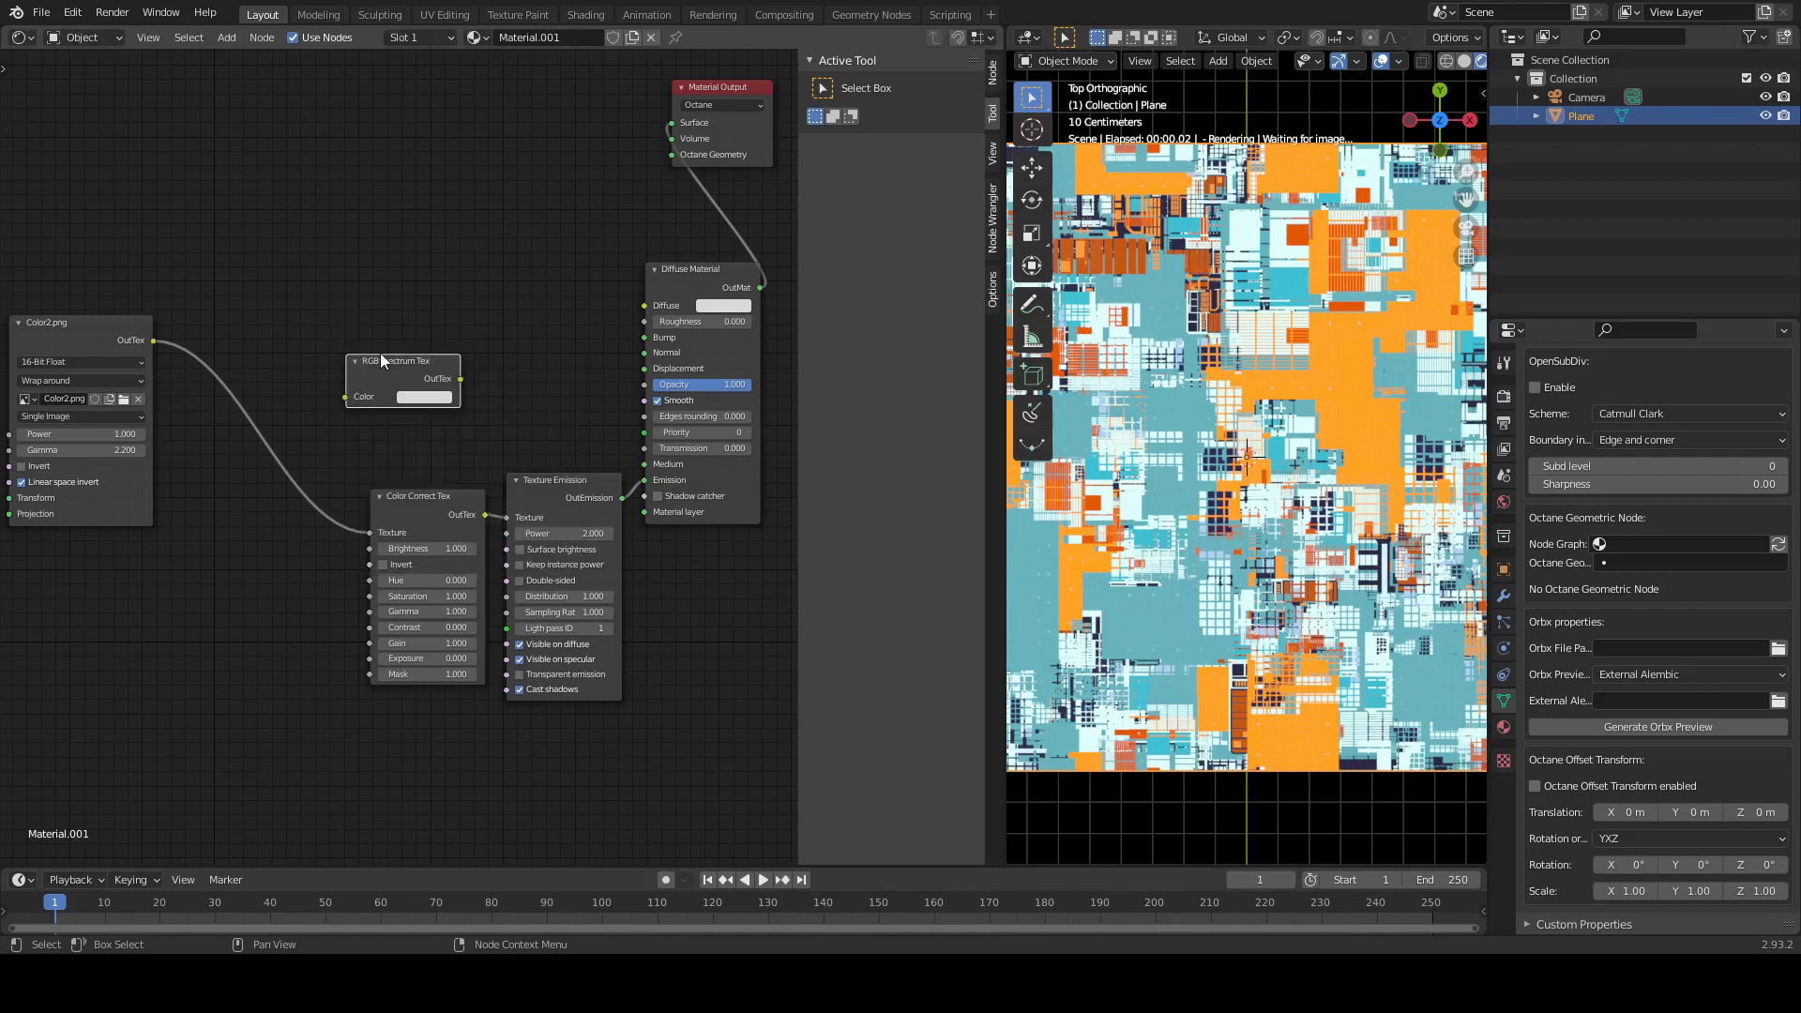
{"action": "left_click_drag", "start_coordinate": [380, 359], "coordinate": [208, 206]}
{"action": "left_click", "coordinate": [410, 418]}
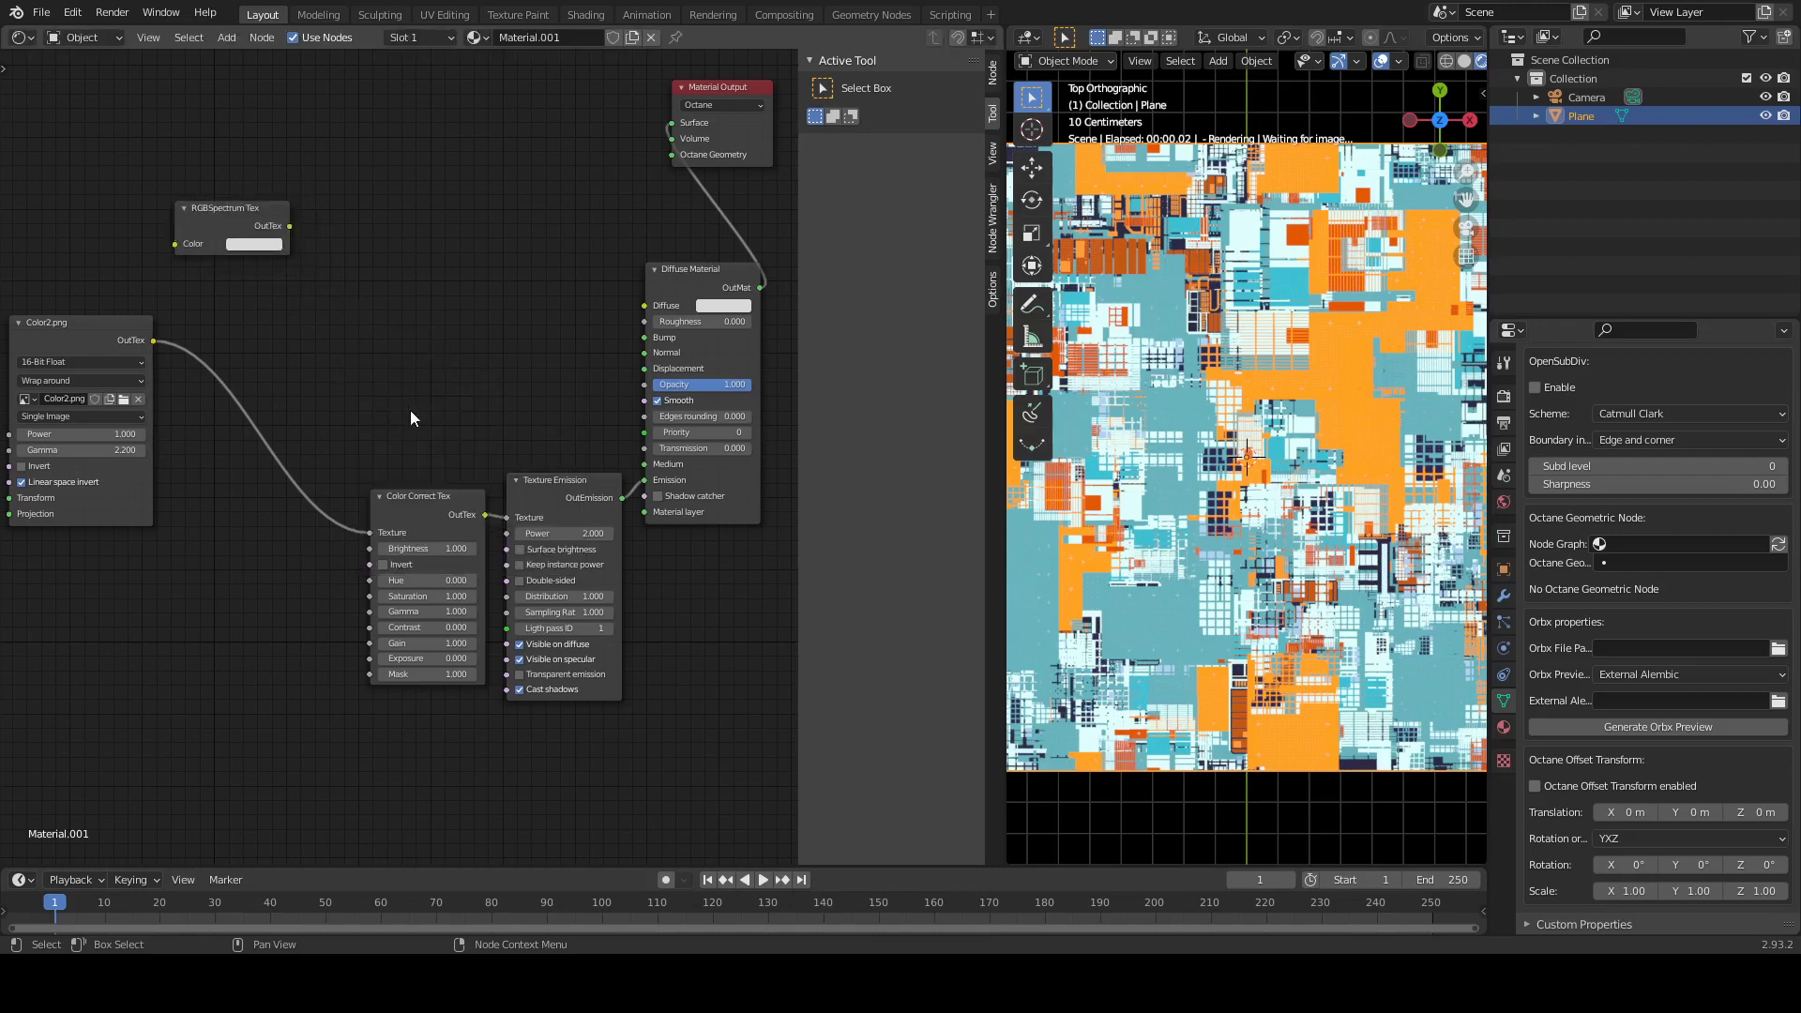
Add a Multiply Tex node through a search for 'mul' and set it near RGBSpectrum Tex
{"action": "key", "text": "shift+a"}
{"action": "left_click", "coordinate": [411, 409]}
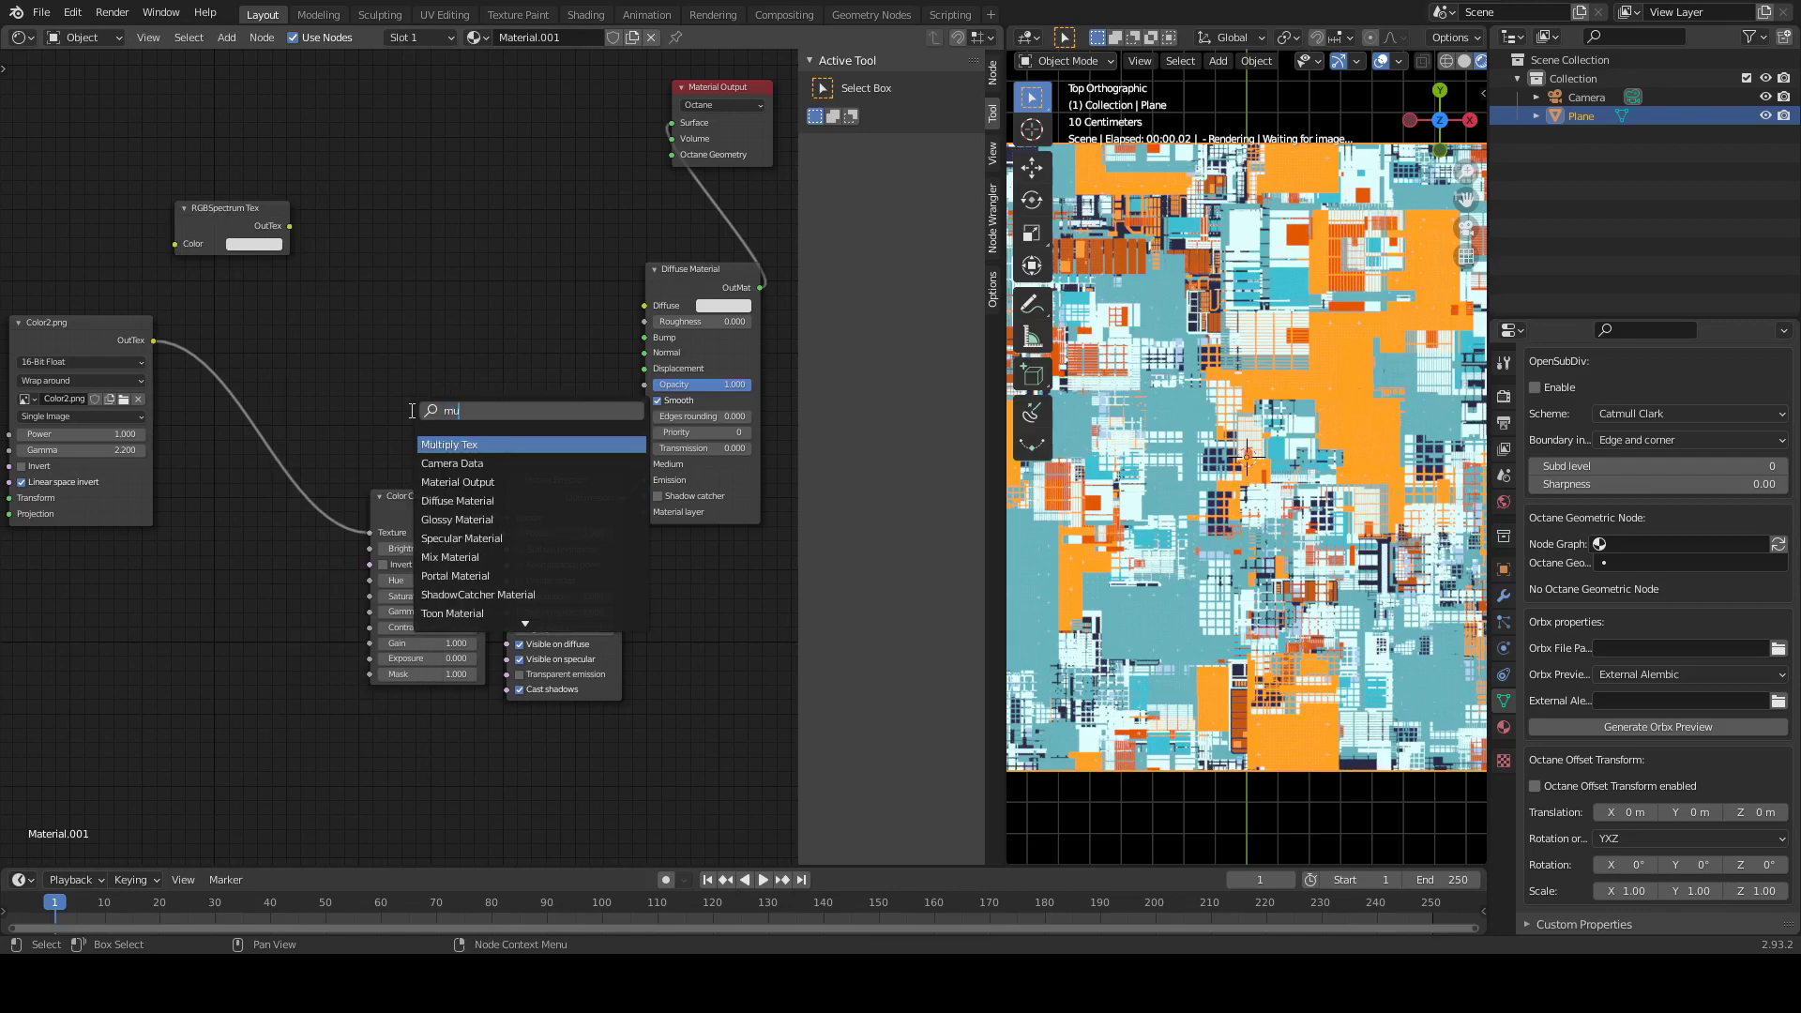
{"action": "type", "text": "mul"}
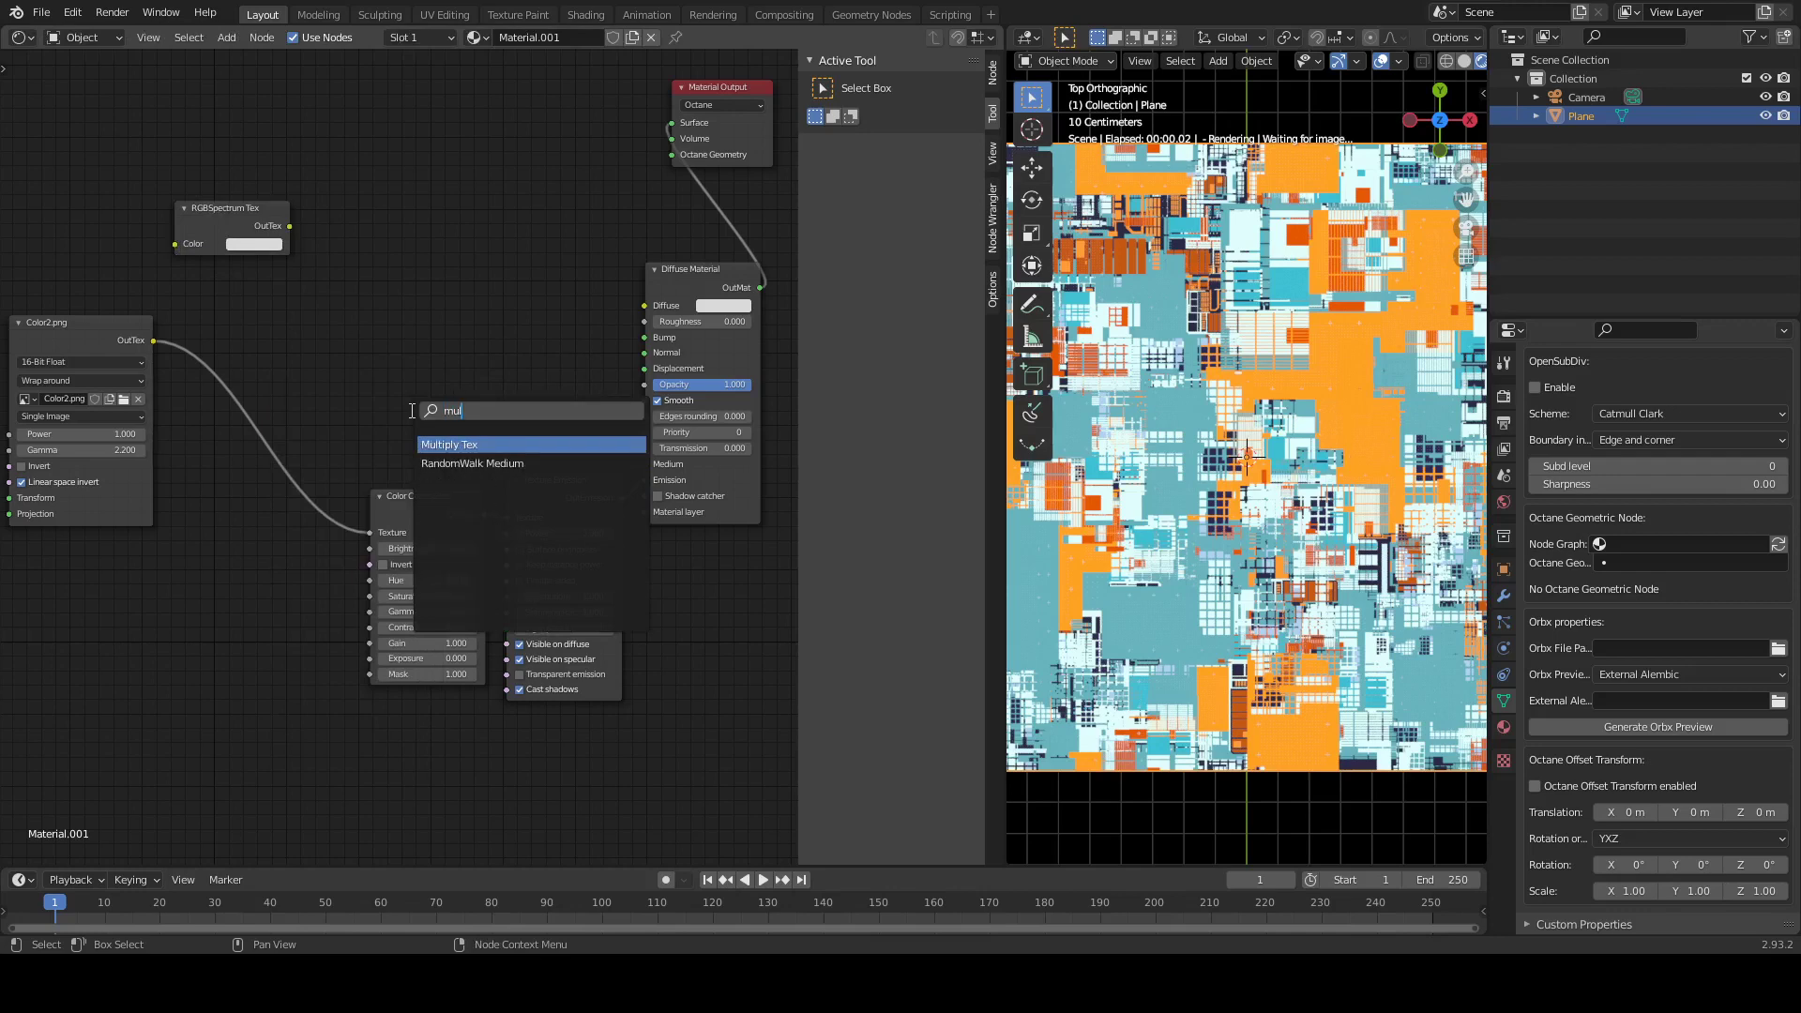
{"action": "key", "text": "Return"}
{"action": "left_click", "coordinate": [413, 418]}
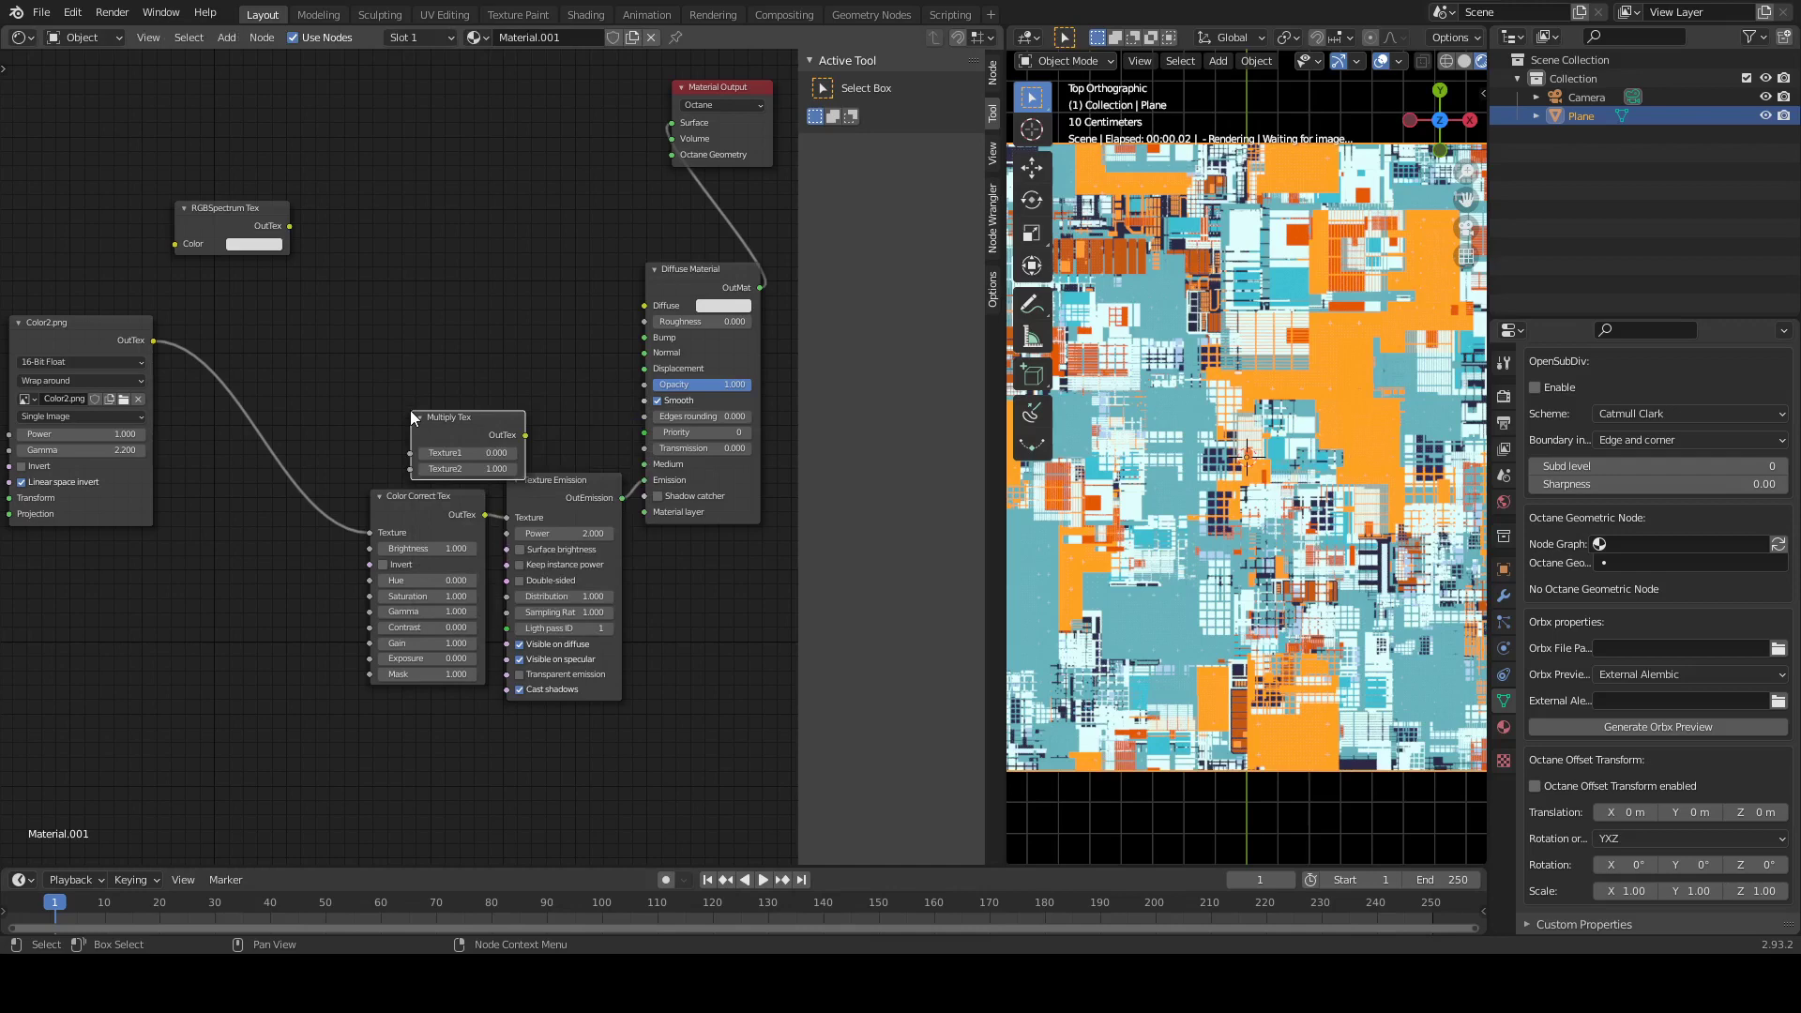
{"action": "left_click_drag", "start_coordinate": [441, 418], "coordinate": [361, 275]}
Link RGBSpectrum Tex to Texture1 and Color2.png to Texture2, then move Multiply Tex beside Color Correct Tex
{"action": "left_click_drag", "start_coordinate": [289, 227], "coordinate": [330, 310]}
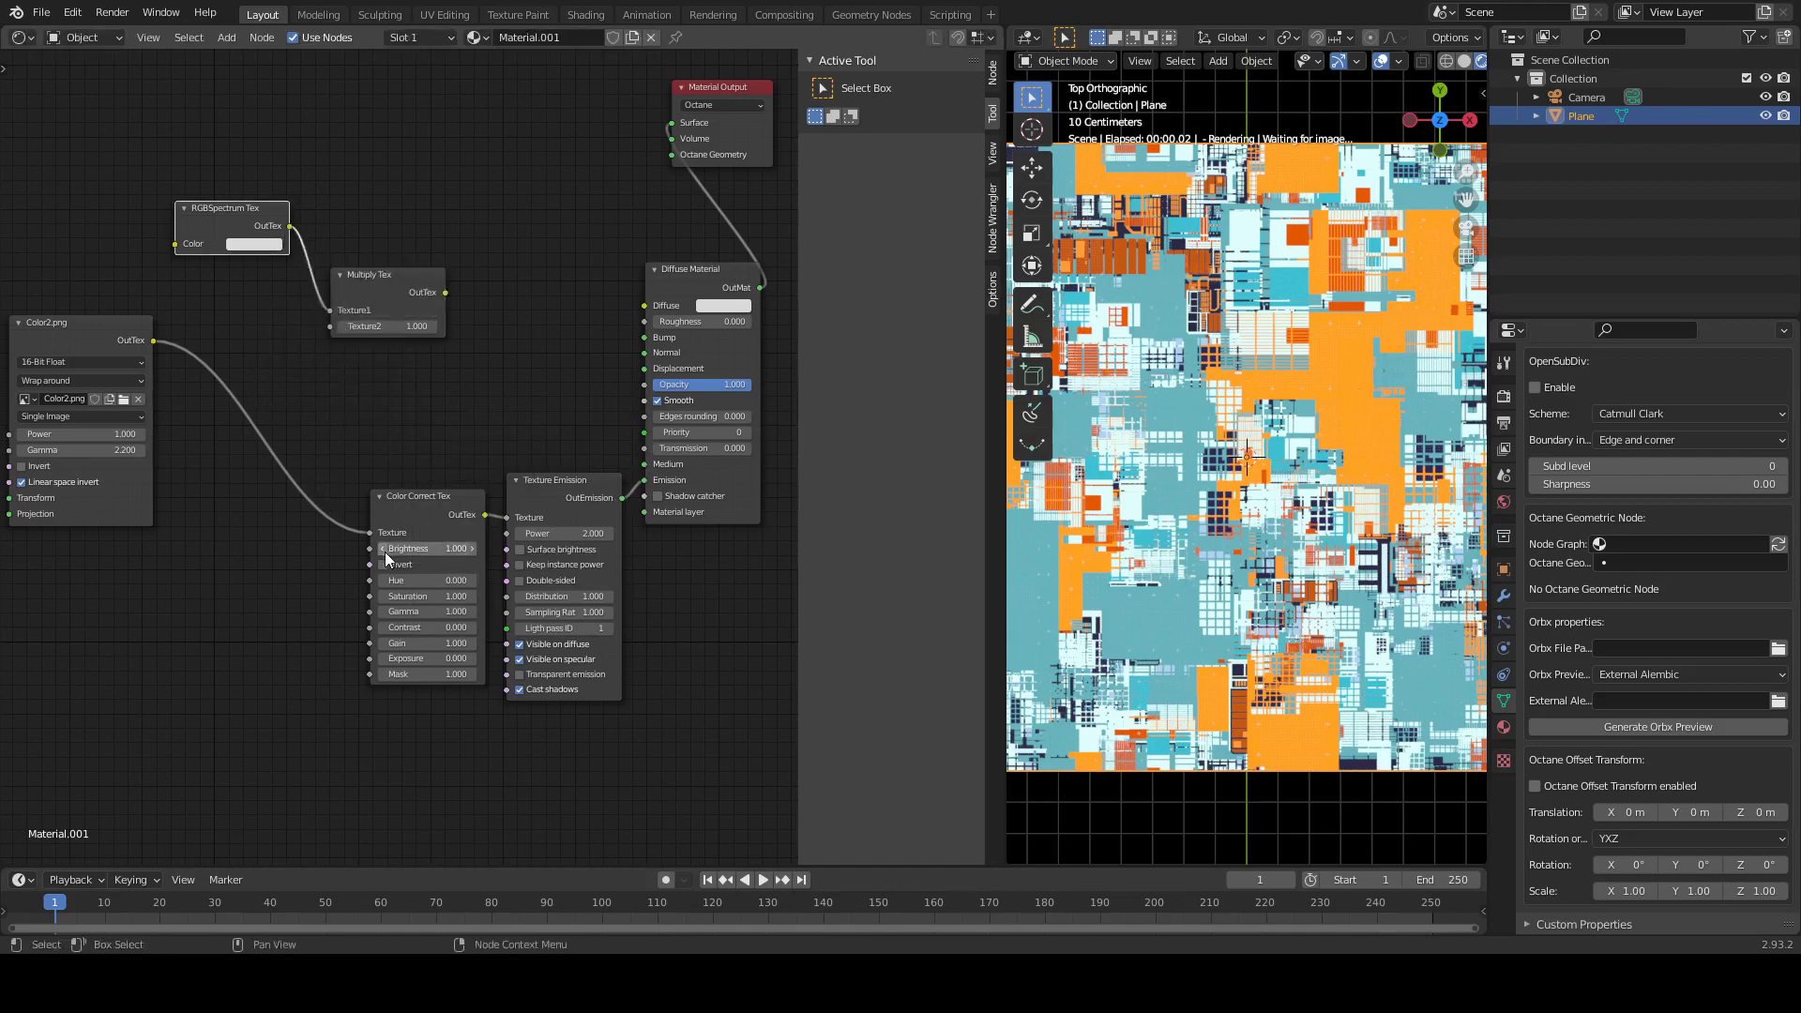
{"action": "mouse_move", "coordinate": [368, 532]}
{"action": "left_mouse_down"}
{"action": "mouse_move", "coordinate": [318, 499]}
{"action": "mouse_move", "coordinate": [330, 326]}
{"action": "mouse_move", "coordinate": [310, 467]}
{"action": "mouse_move", "coordinate": [307, 402]}
{"action": "mouse_move", "coordinate": [373, 426]}
{"action": "mouse_move", "coordinate": [370, 532]}
{"action": "left_mouse_up"}
{"action": "left_click_drag", "start_coordinate": [300, 382], "coordinate": [296, 488]}
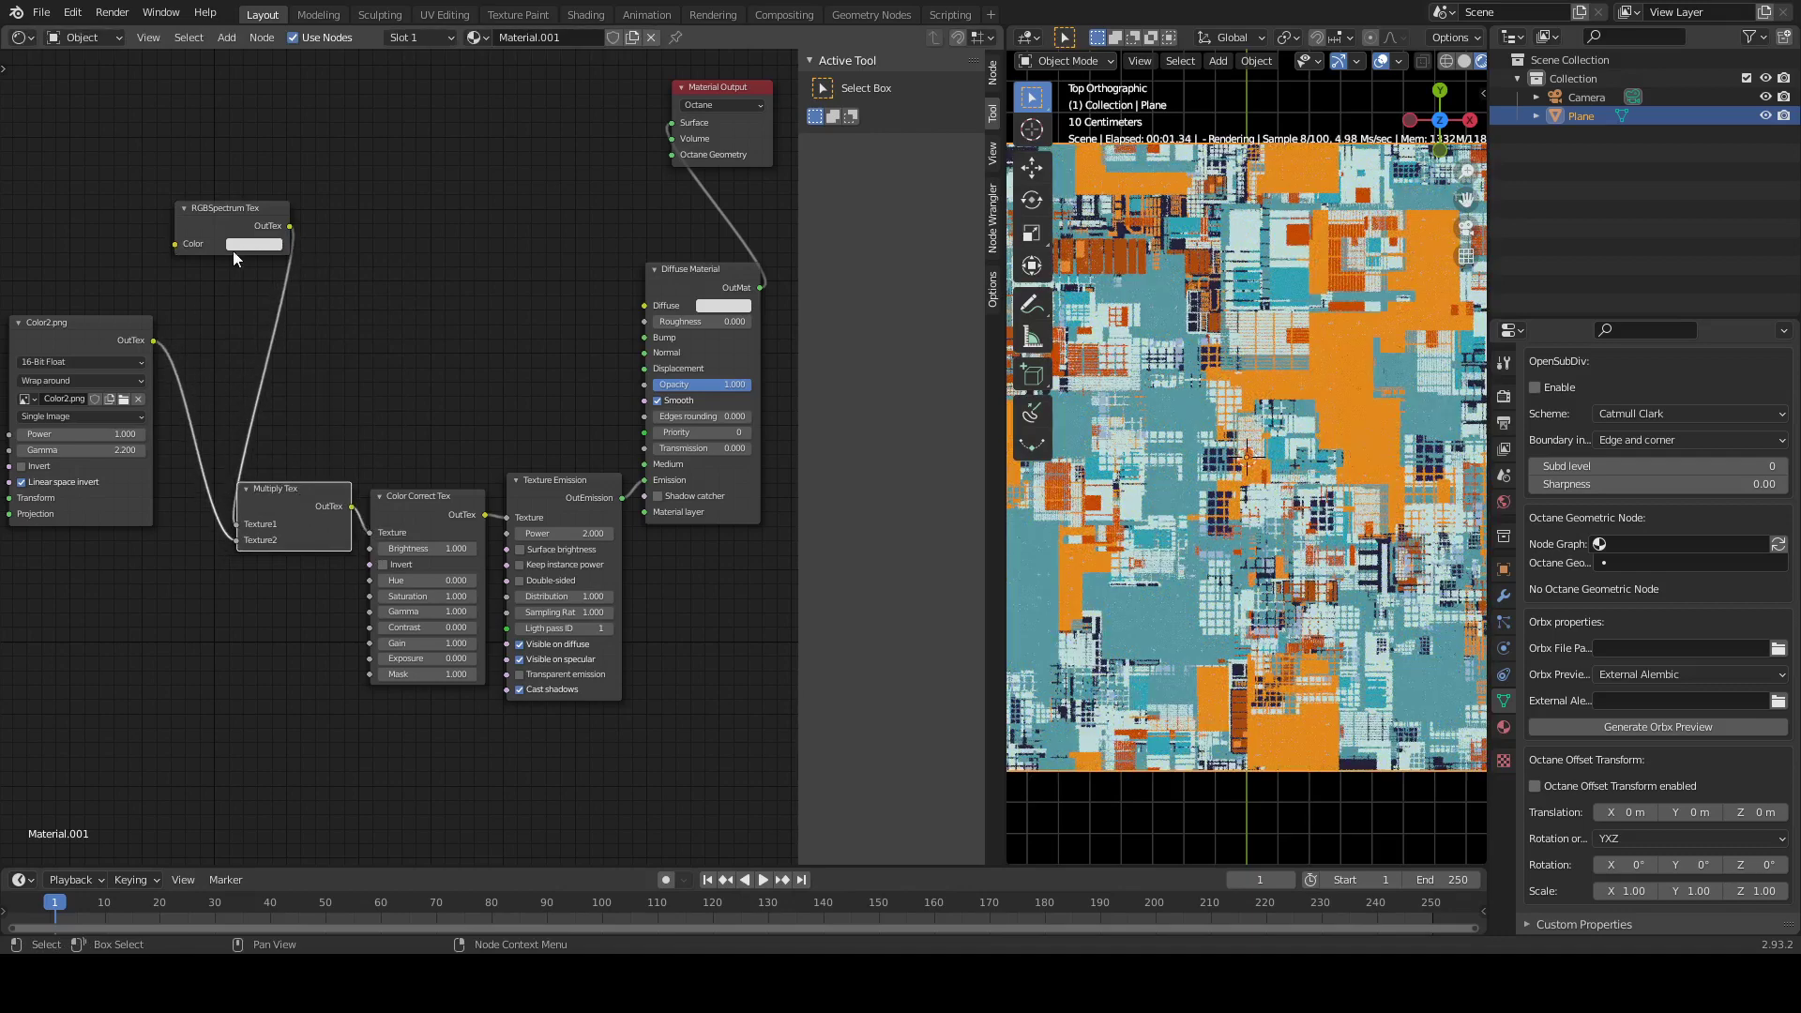
{"action": "left_click", "coordinate": [229, 207]}
{"action": "left_click_drag", "start_coordinate": [229, 208], "coordinate": [240, 193]}
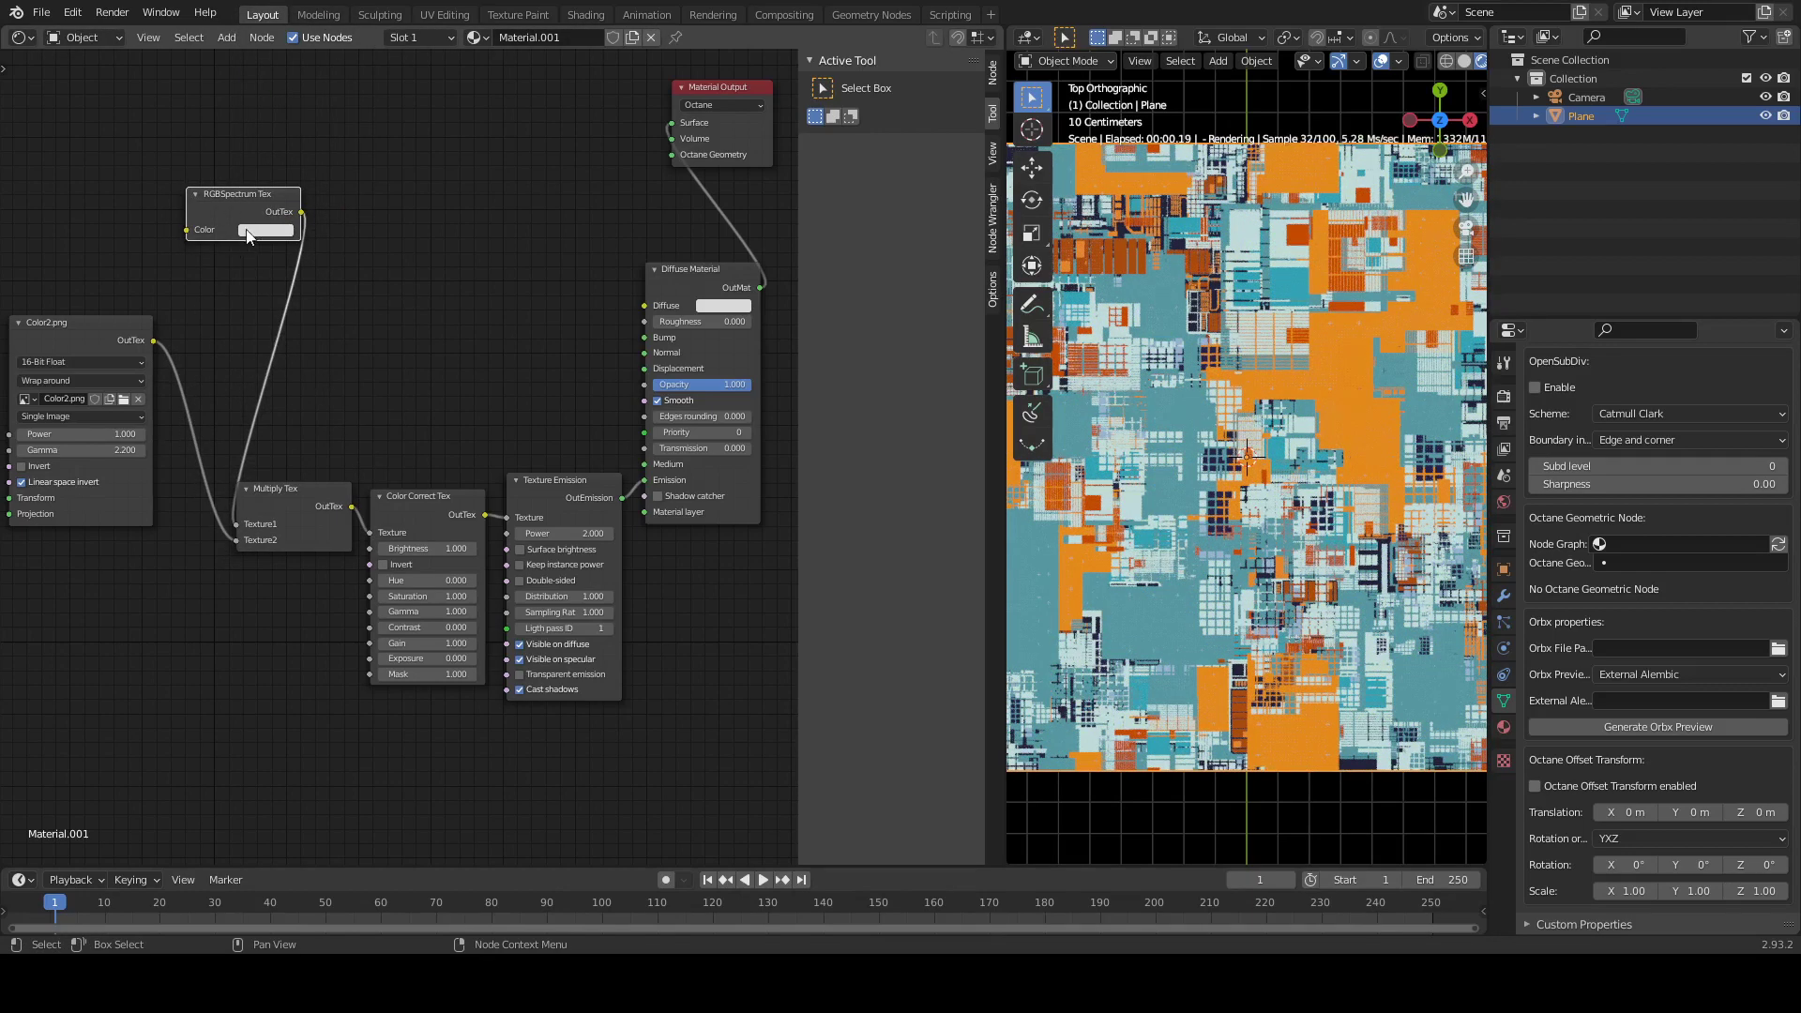
Try a green RGBSpectrum tint, revert to neutral light grey, and reposition RGBSpectrum Tex and Color2.png
{"action": "left_click", "coordinate": [249, 232]}
{"action": "left_click_drag", "start_coordinate": [297, 79], "coordinate": [267, 42]}
{"action": "left_click", "coordinate": [298, 78]}
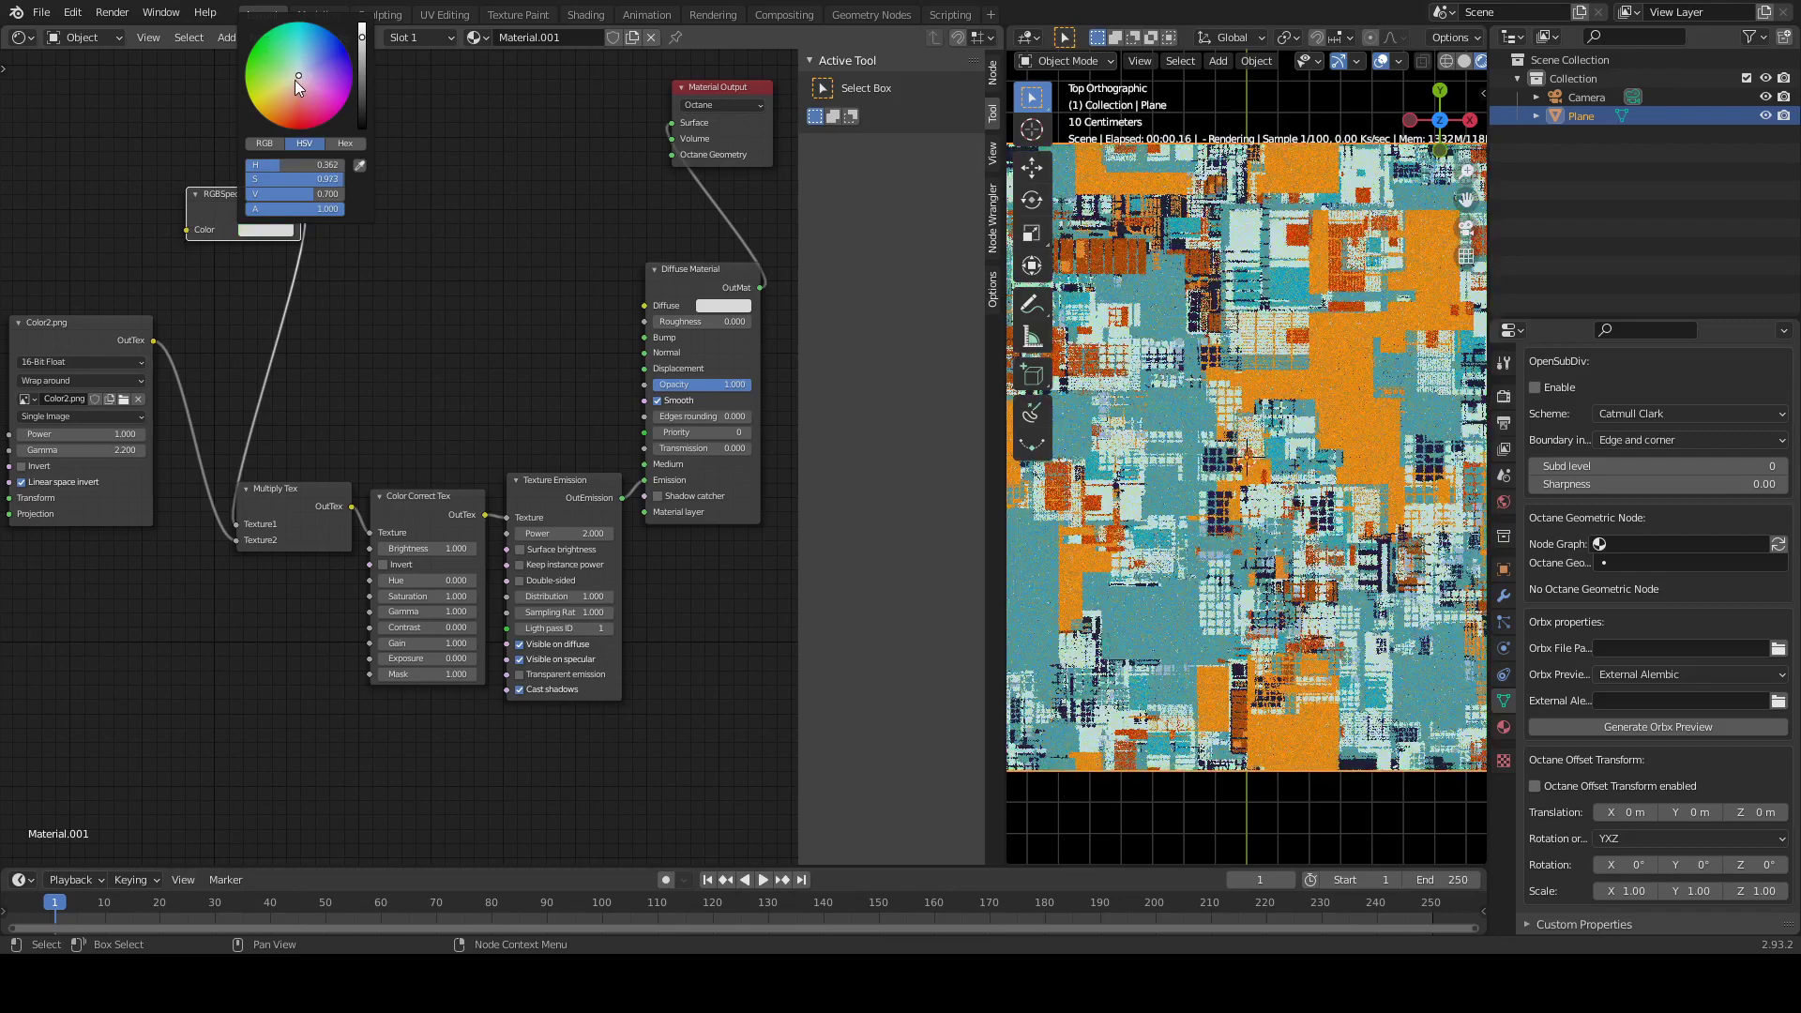
{"action": "left_click_drag", "start_coordinate": [267, 215], "coordinate": [299, 299]}
{"action": "left_click_drag", "start_coordinate": [98, 339], "coordinate": [281, 589]}
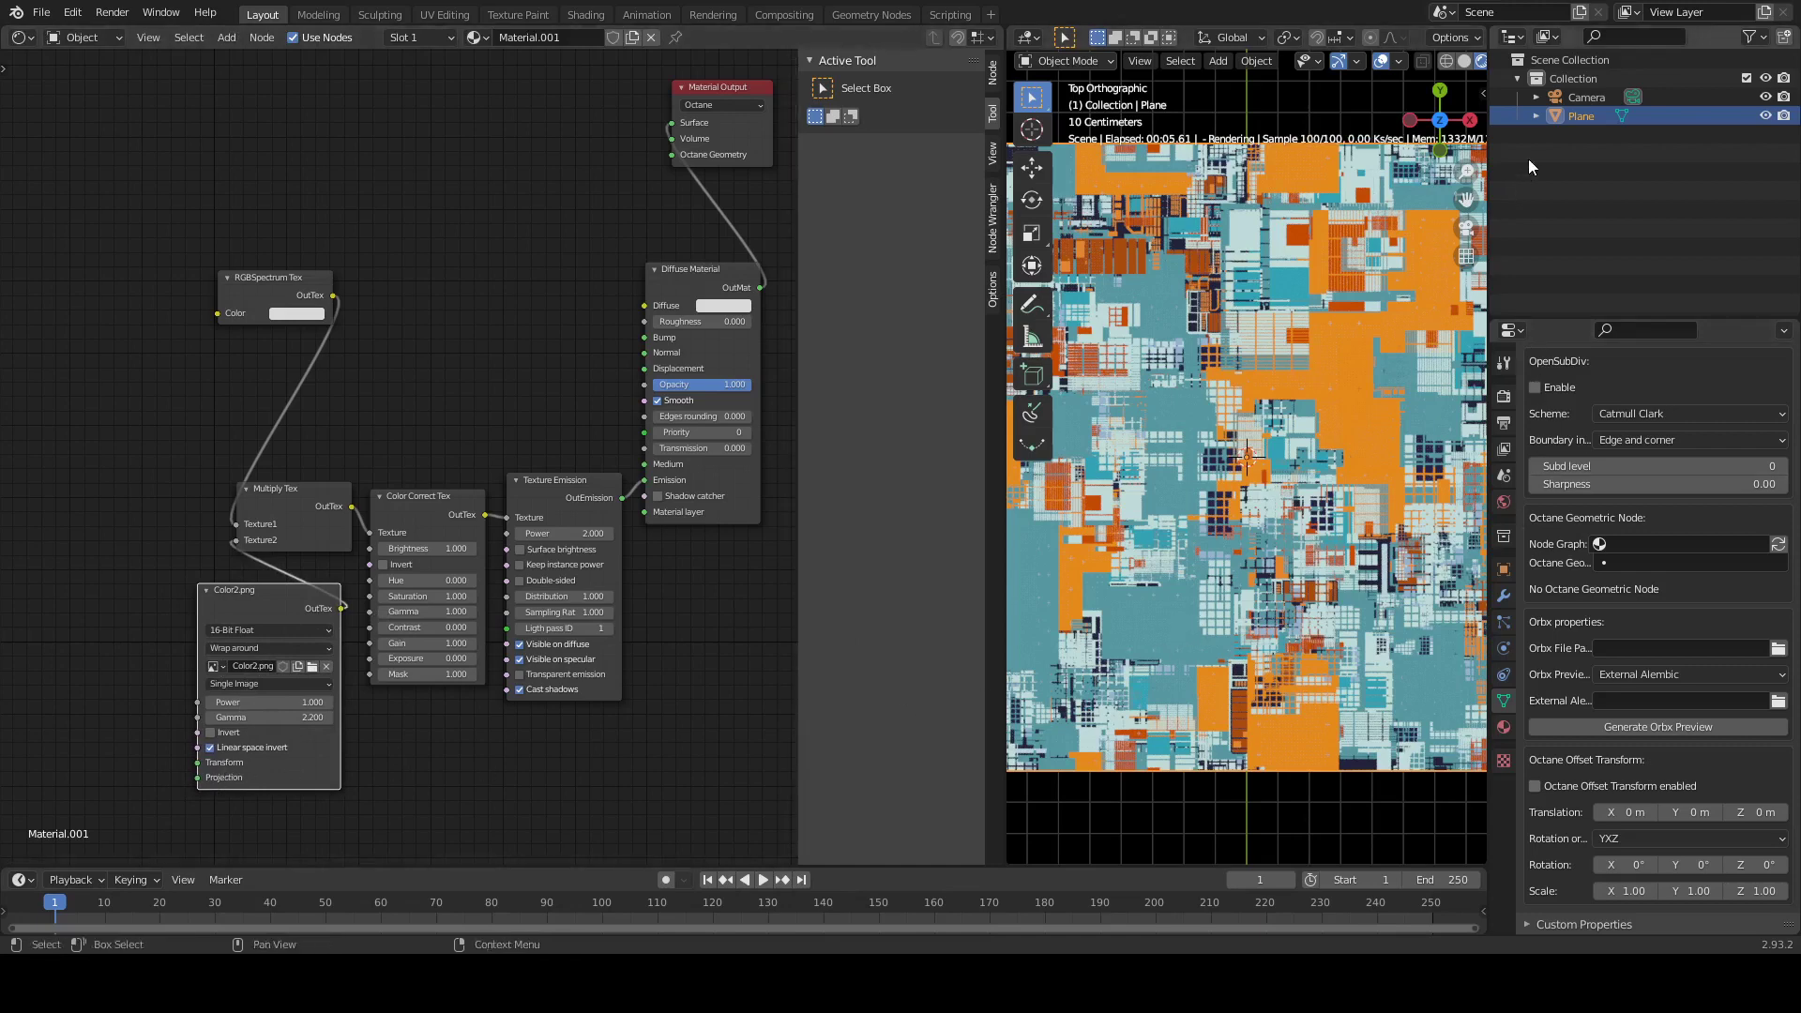
Expand the plane material's surface settings through Texture Emission and Color Correct Tex in Properties
{"action": "left_click", "coordinate": [1502, 727]}
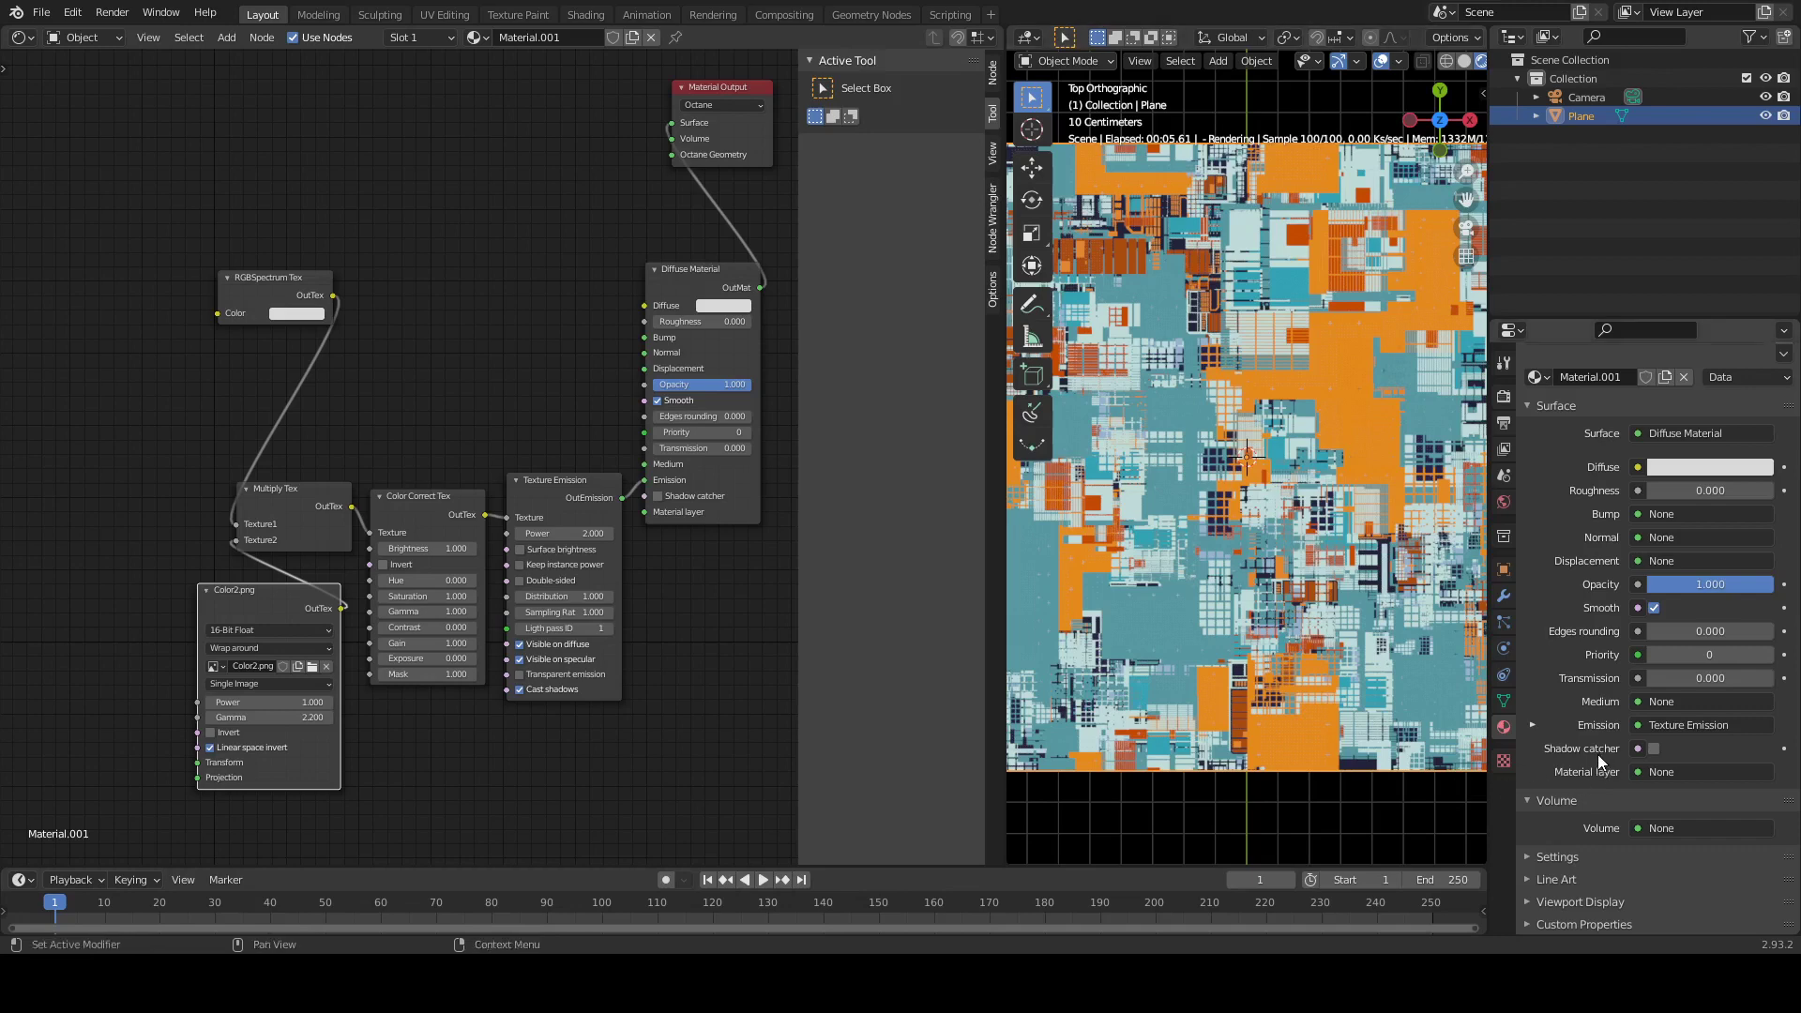
{"action": "scroll", "coordinate": [1798, 528], "scroll_direction": "up", "scroll_amount": 3}
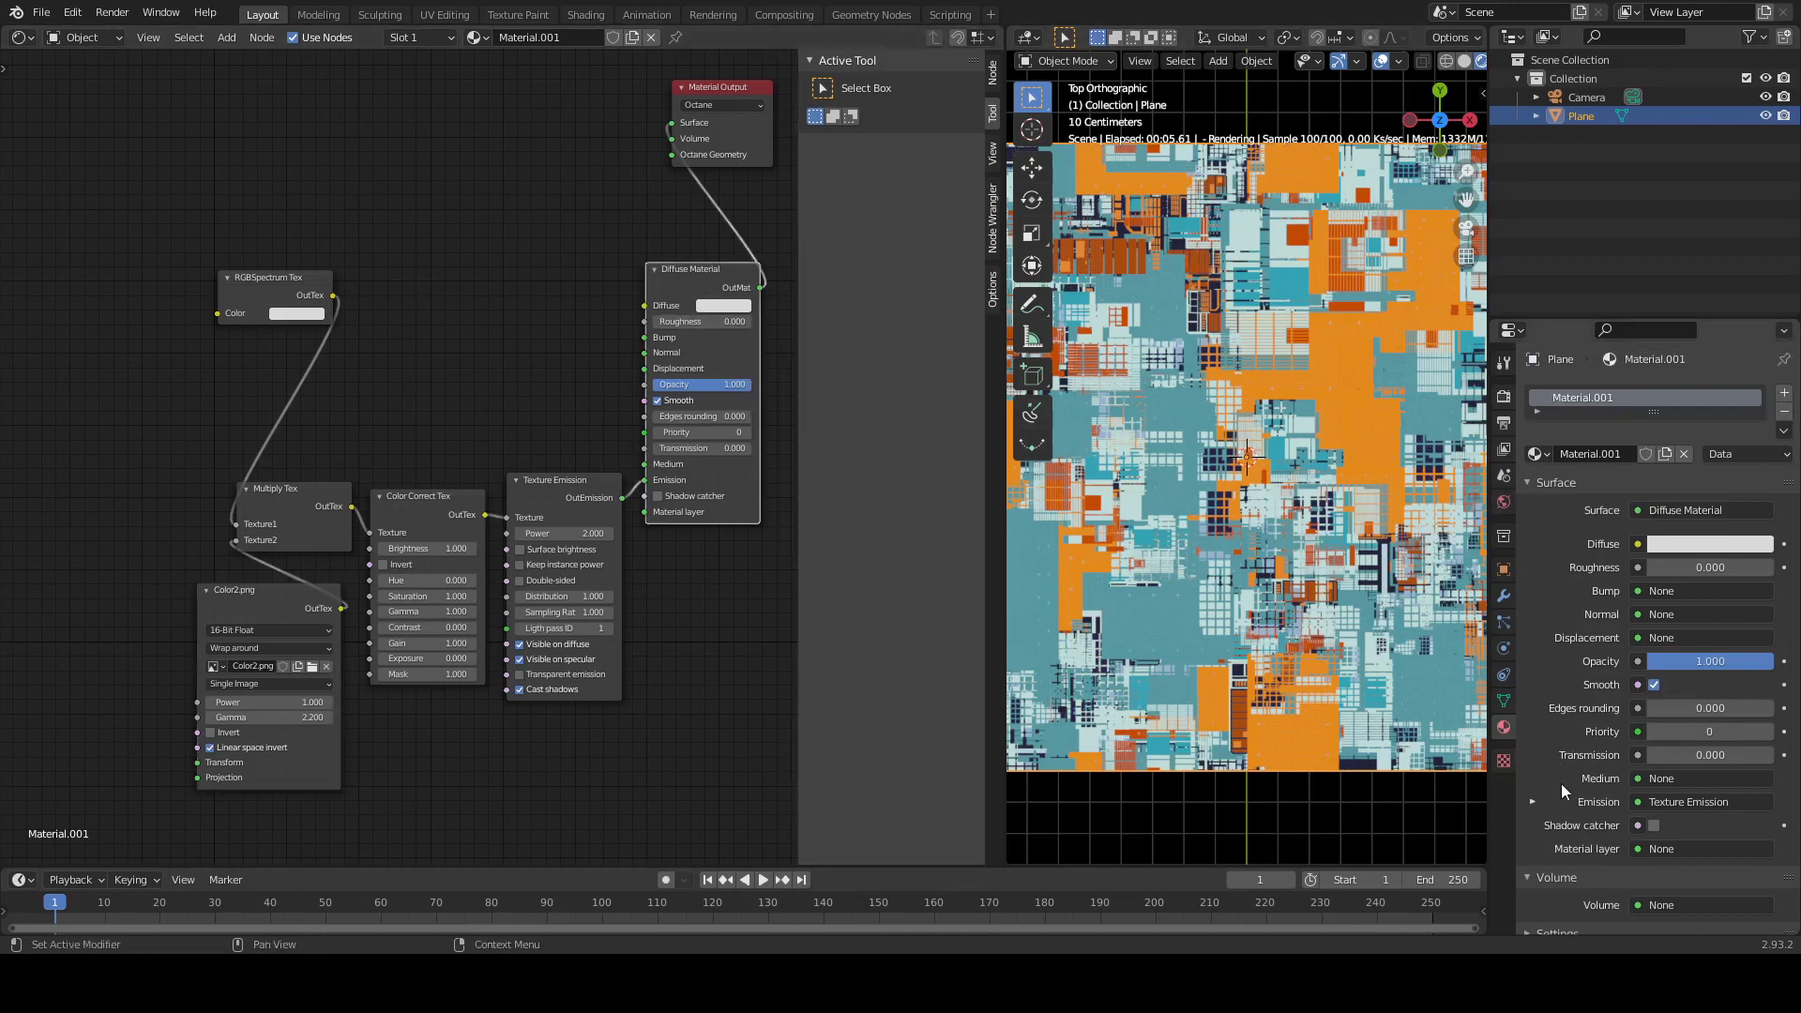
{"action": "left_click", "coordinate": [549, 485]}
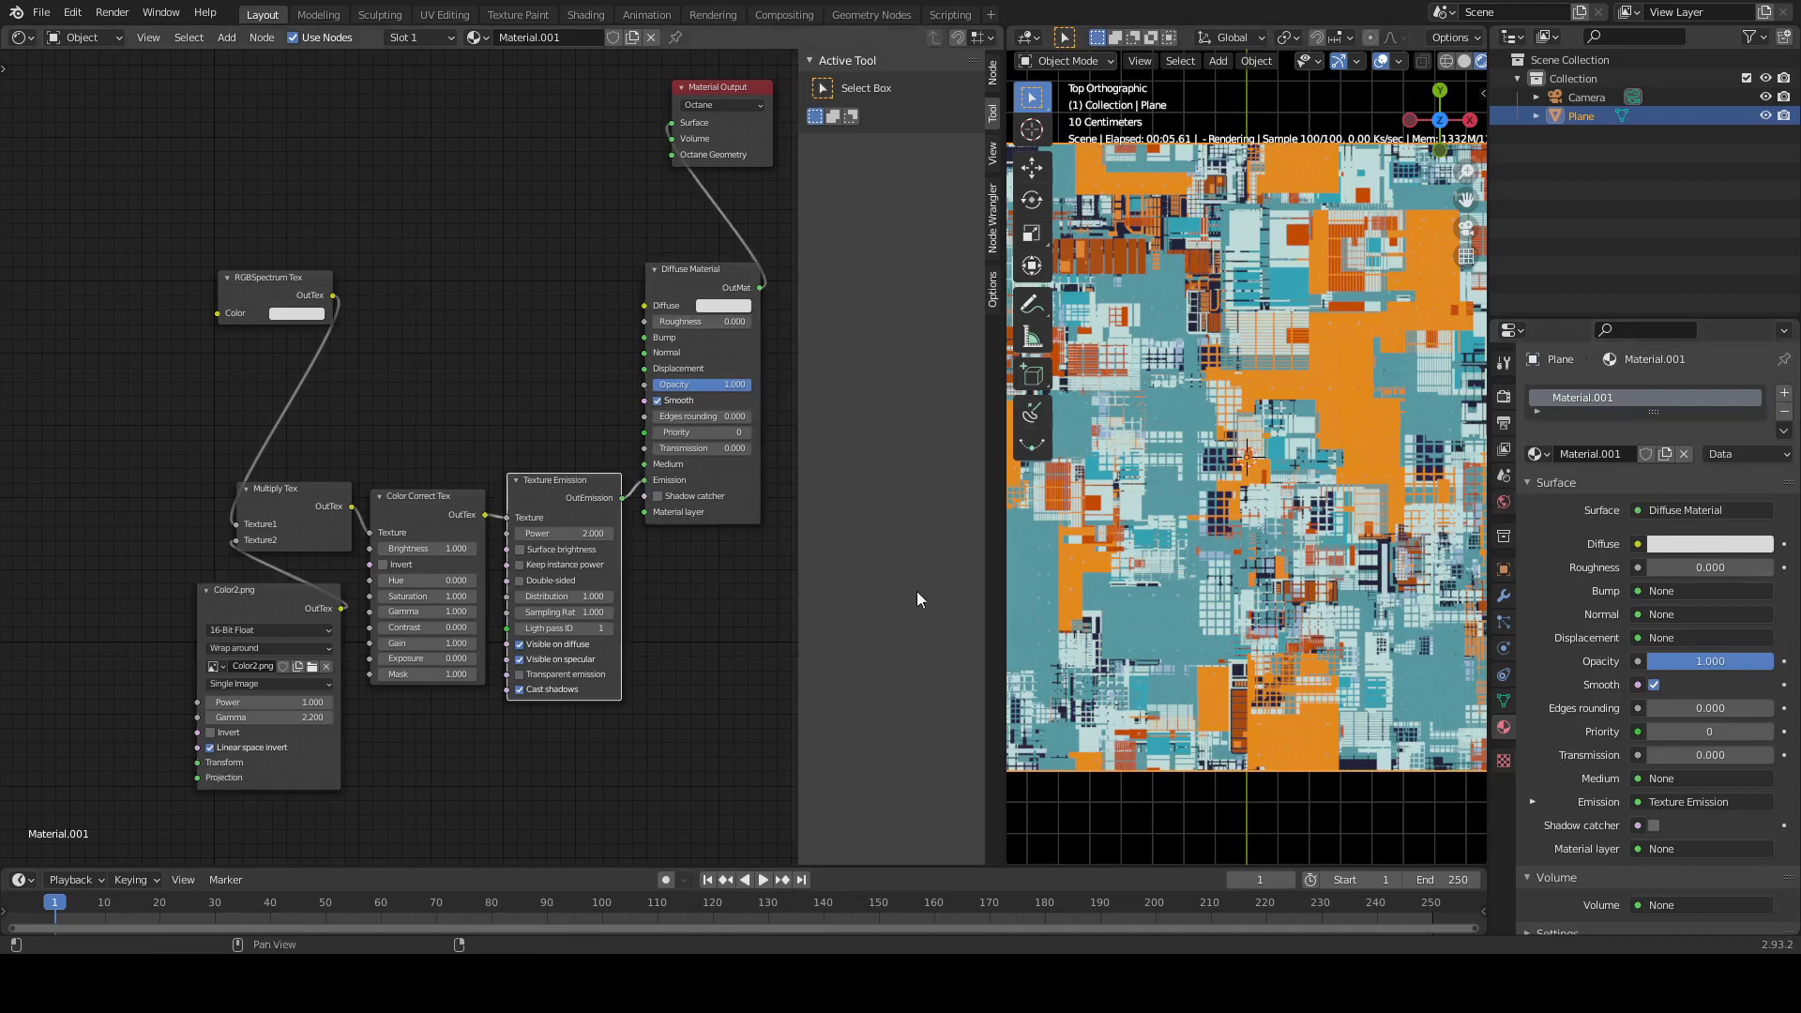
{"action": "left_click", "coordinate": [1532, 803]}
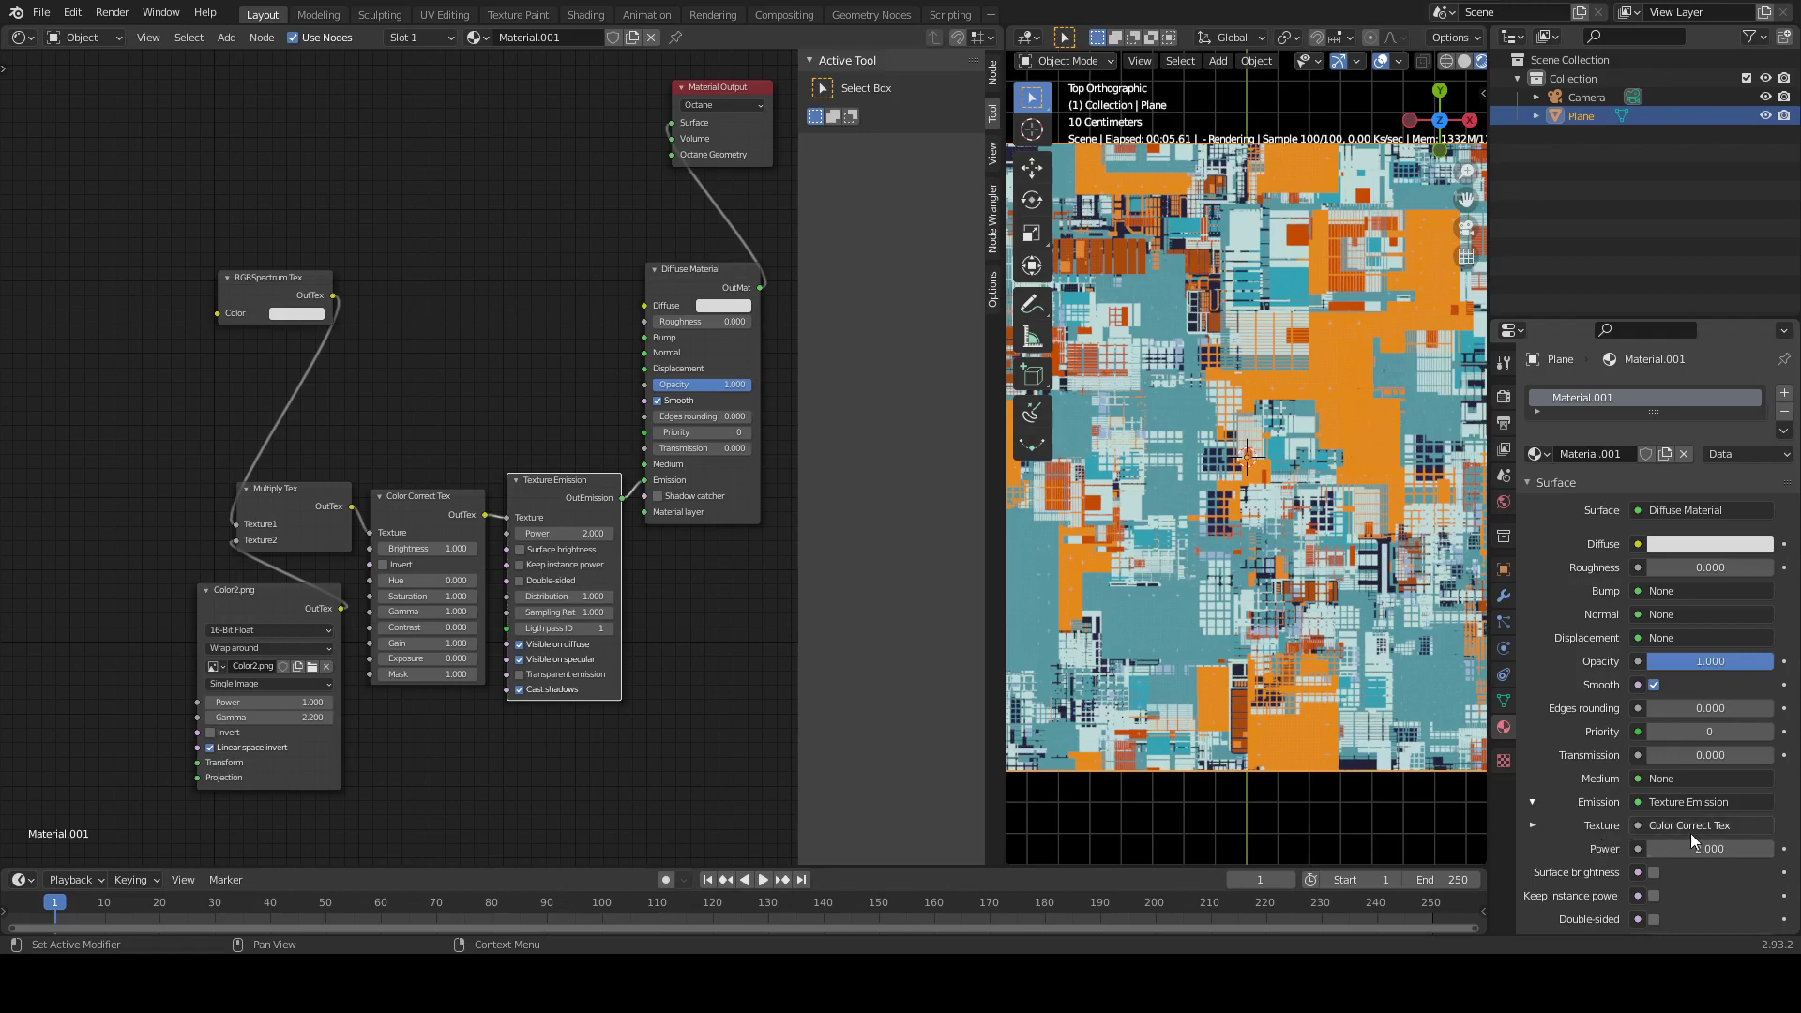
{"action": "left_click", "coordinate": [437, 511]}
{"action": "left_click_drag", "start_coordinate": [441, 502], "coordinate": [431, 508]}
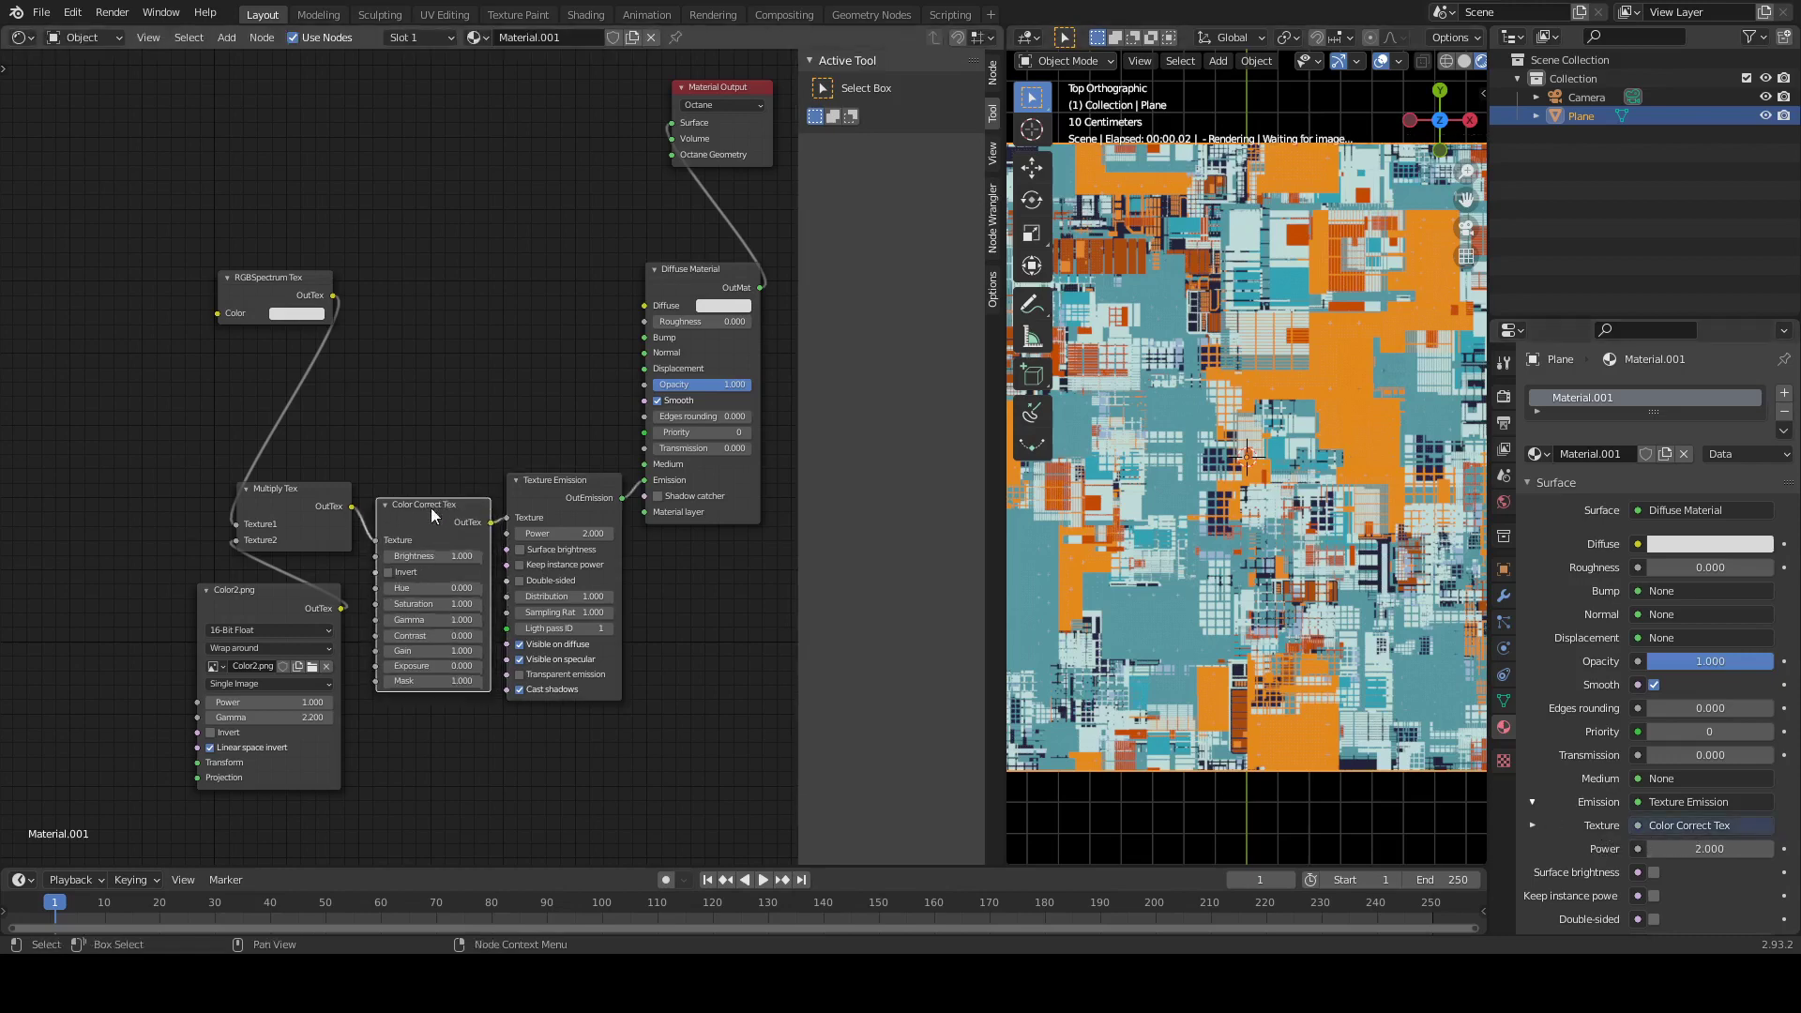
{"action": "left_click", "coordinate": [1532, 825]}
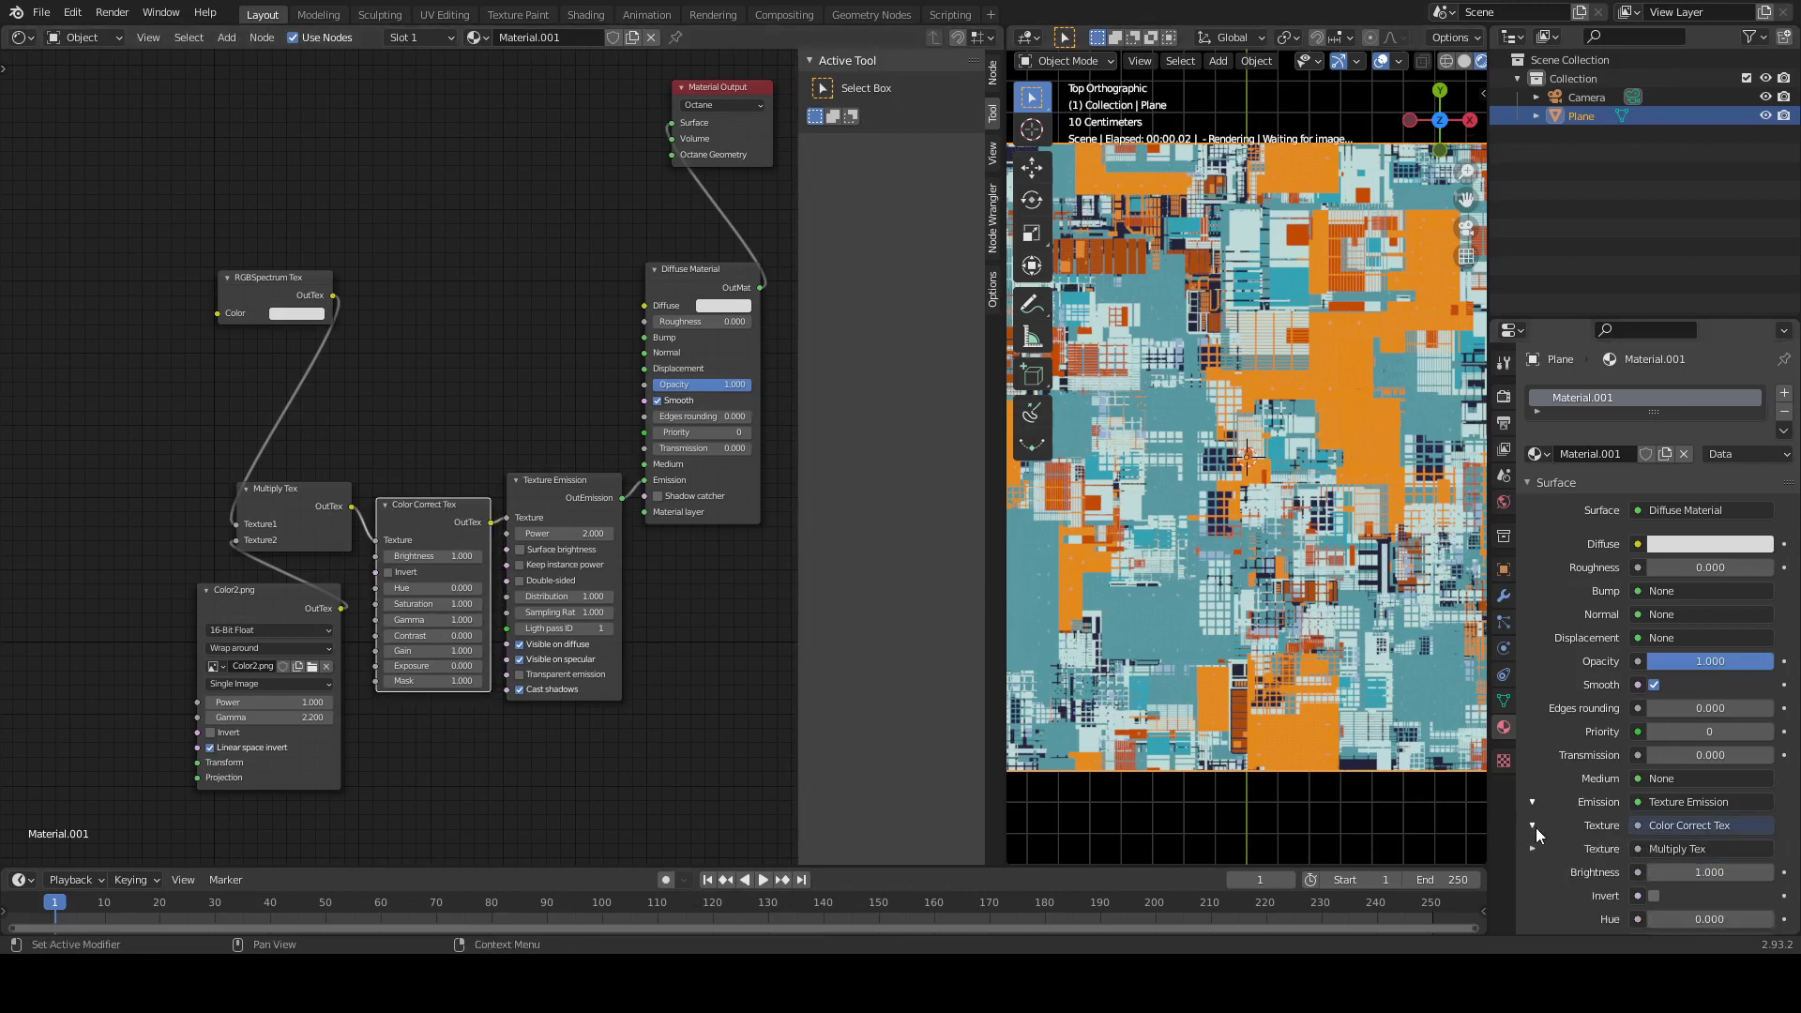
{"action": "scroll", "coordinate": [1688, 713], "scroll_direction": "down", "scroll_amount": 5}
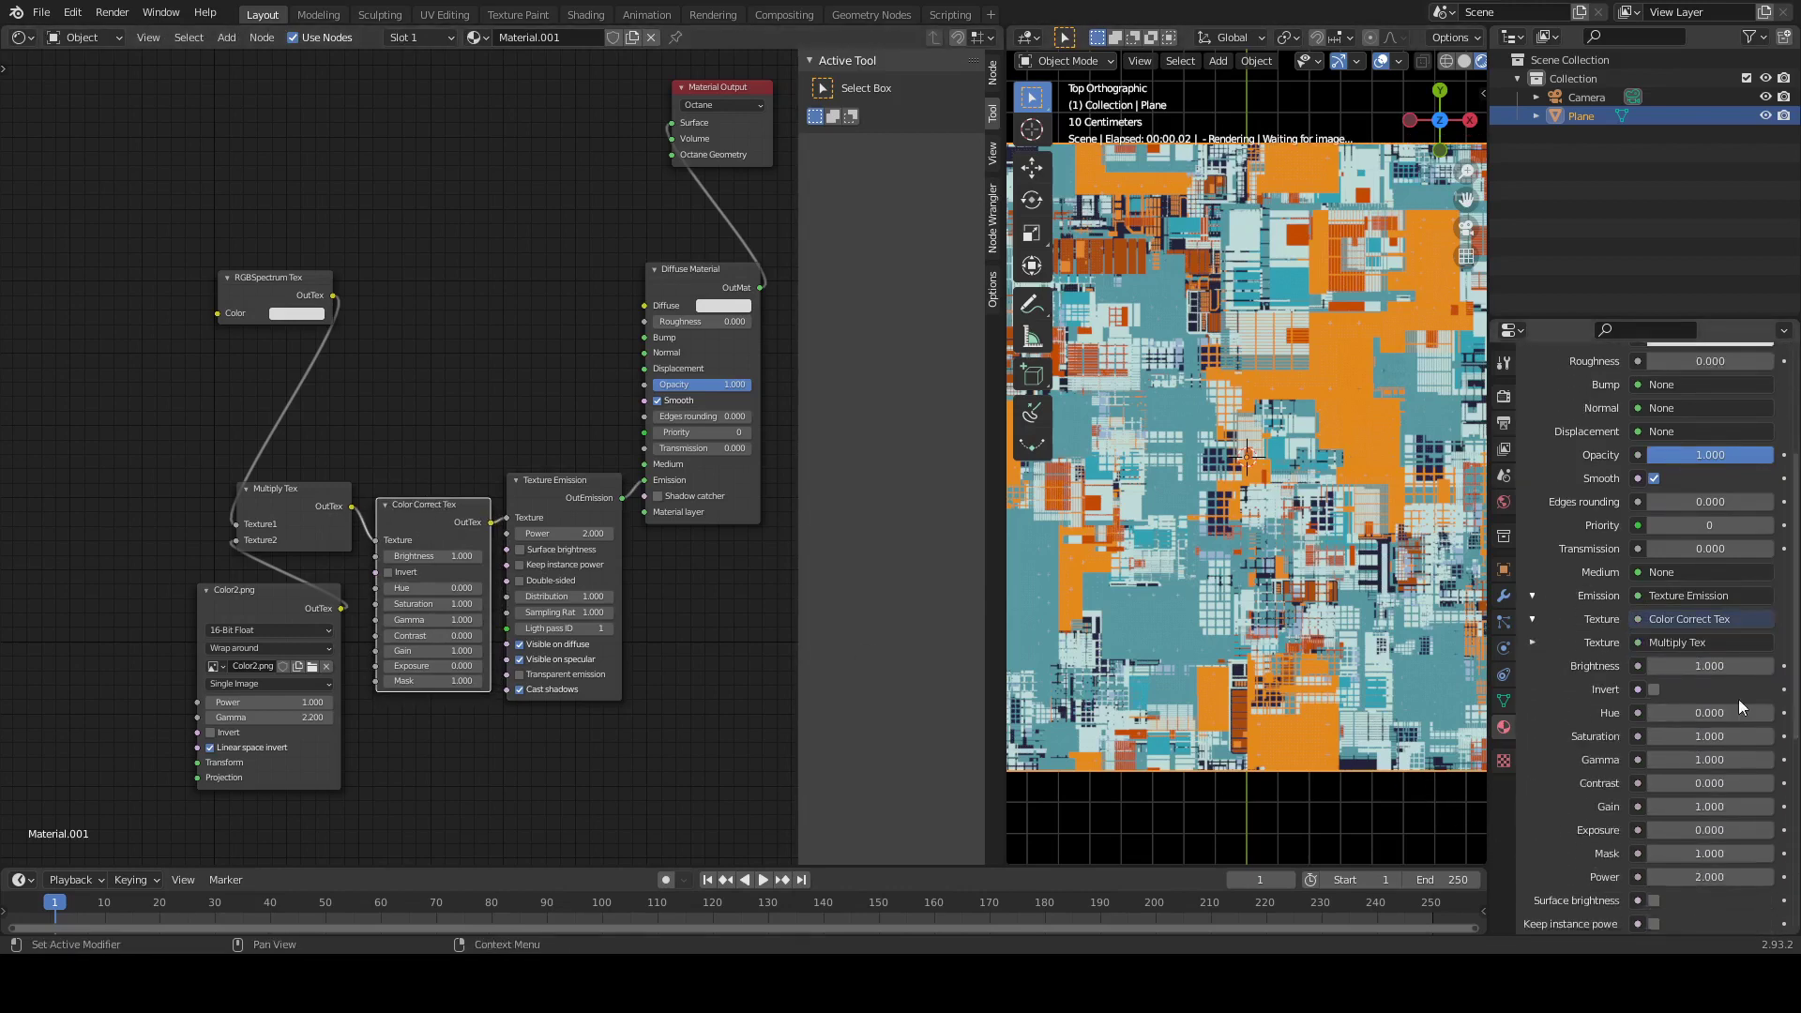
Expand the Multiply Tex inputs and the Color2.png image settings, showing its Transform choices
{"action": "left_click_drag", "start_coordinate": [298, 500], "coordinate": [304, 502]}
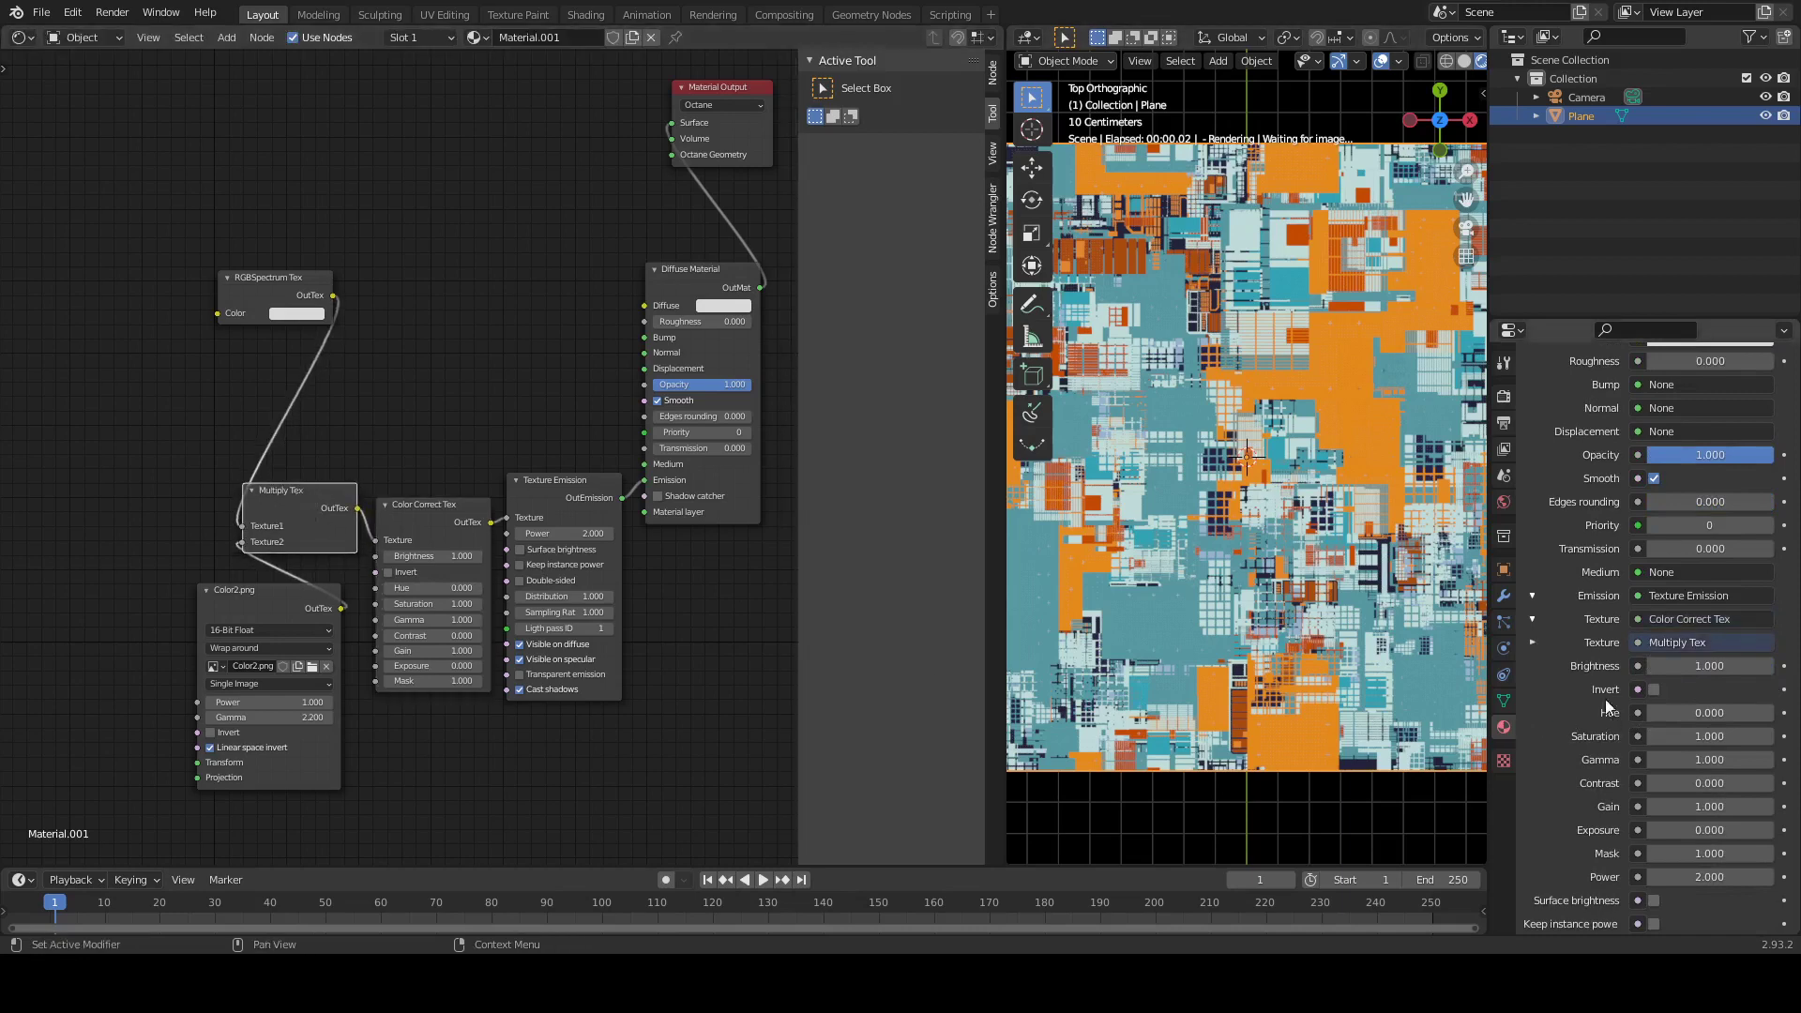
{"action": "left_click", "coordinate": [1533, 642]}
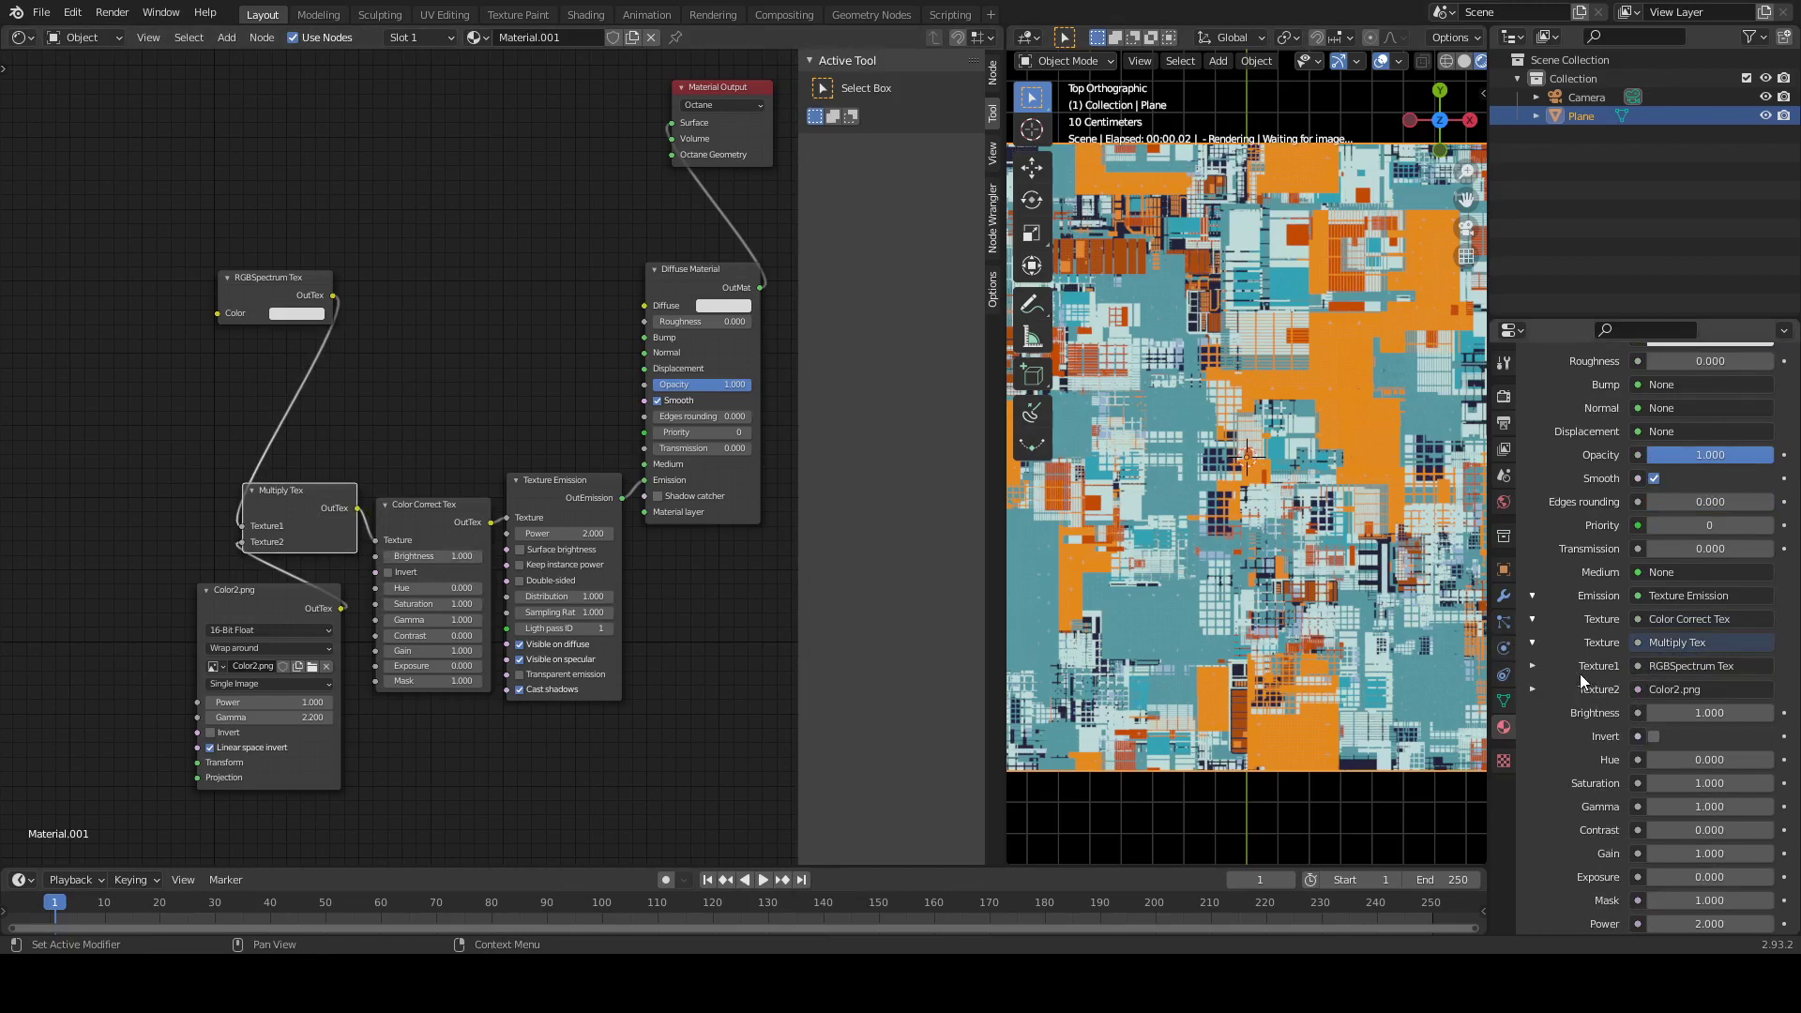
{"action": "left_click_drag", "start_coordinate": [263, 289], "coordinate": [252, 288]}
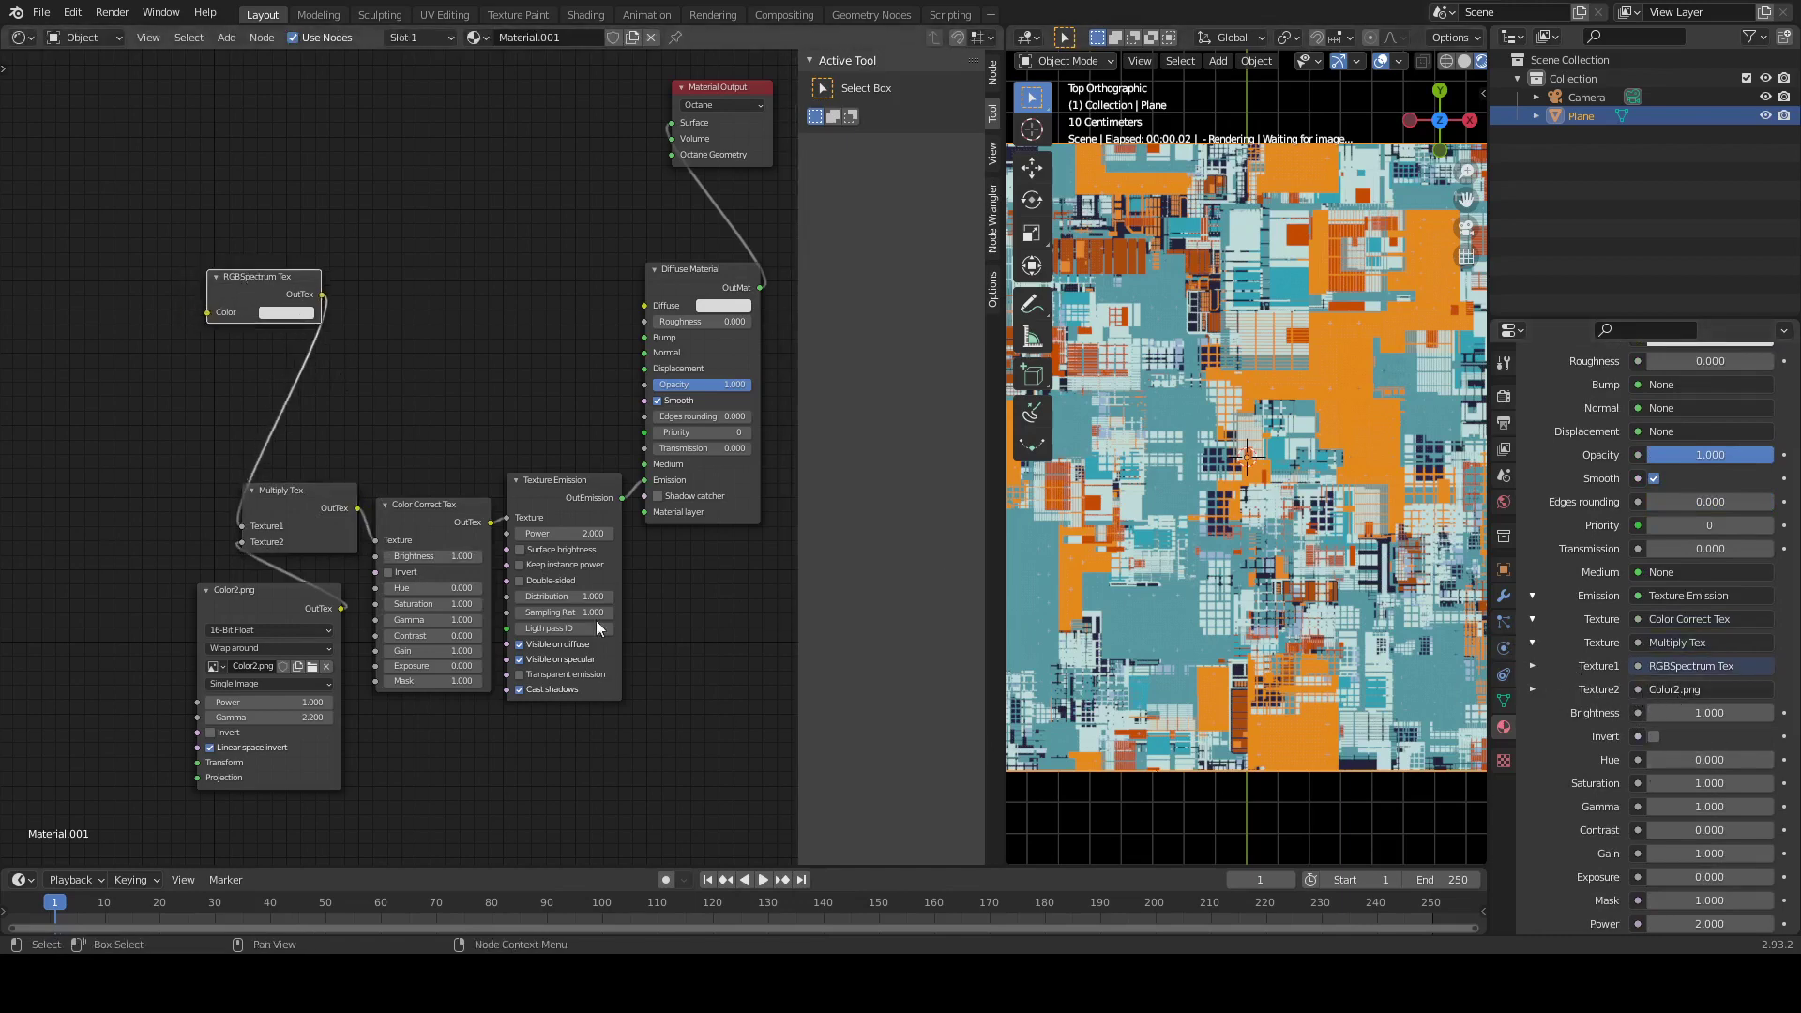
{"action": "left_click", "coordinate": [273, 604]}
{"action": "left_click_drag", "start_coordinate": [273, 604], "coordinate": [265, 622]}
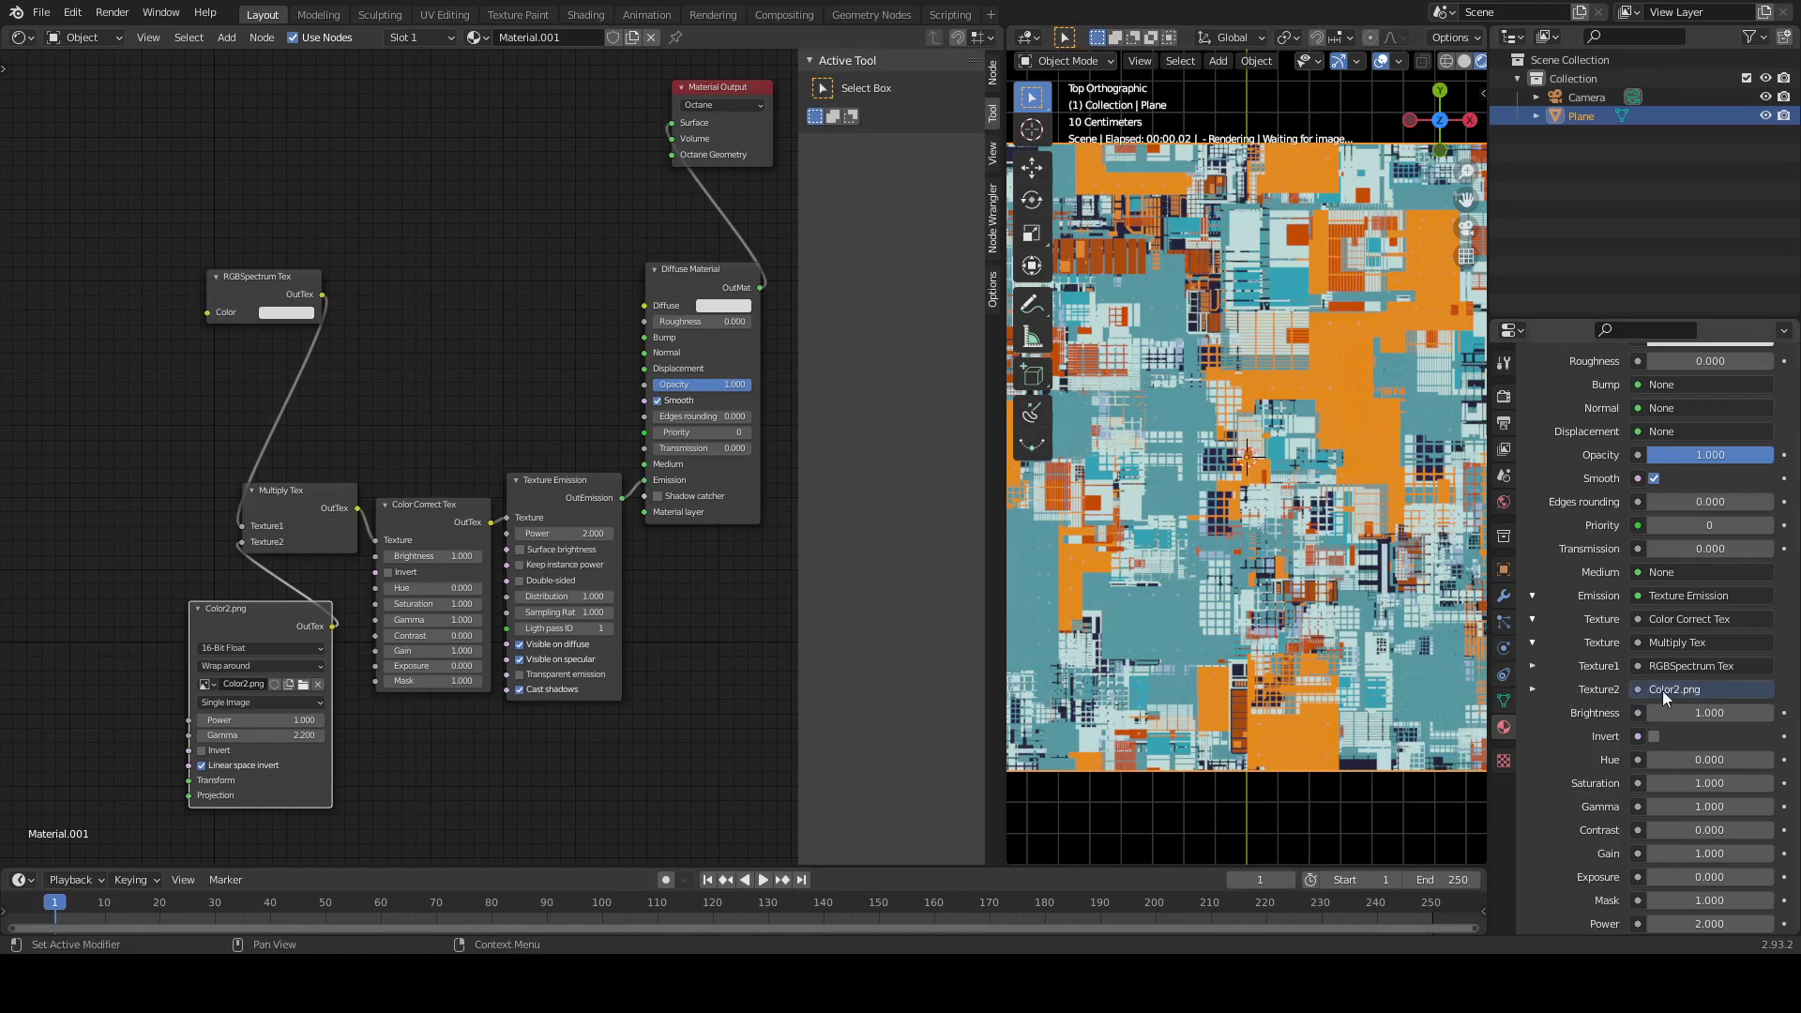
{"action": "left_click", "coordinate": [1530, 690]}
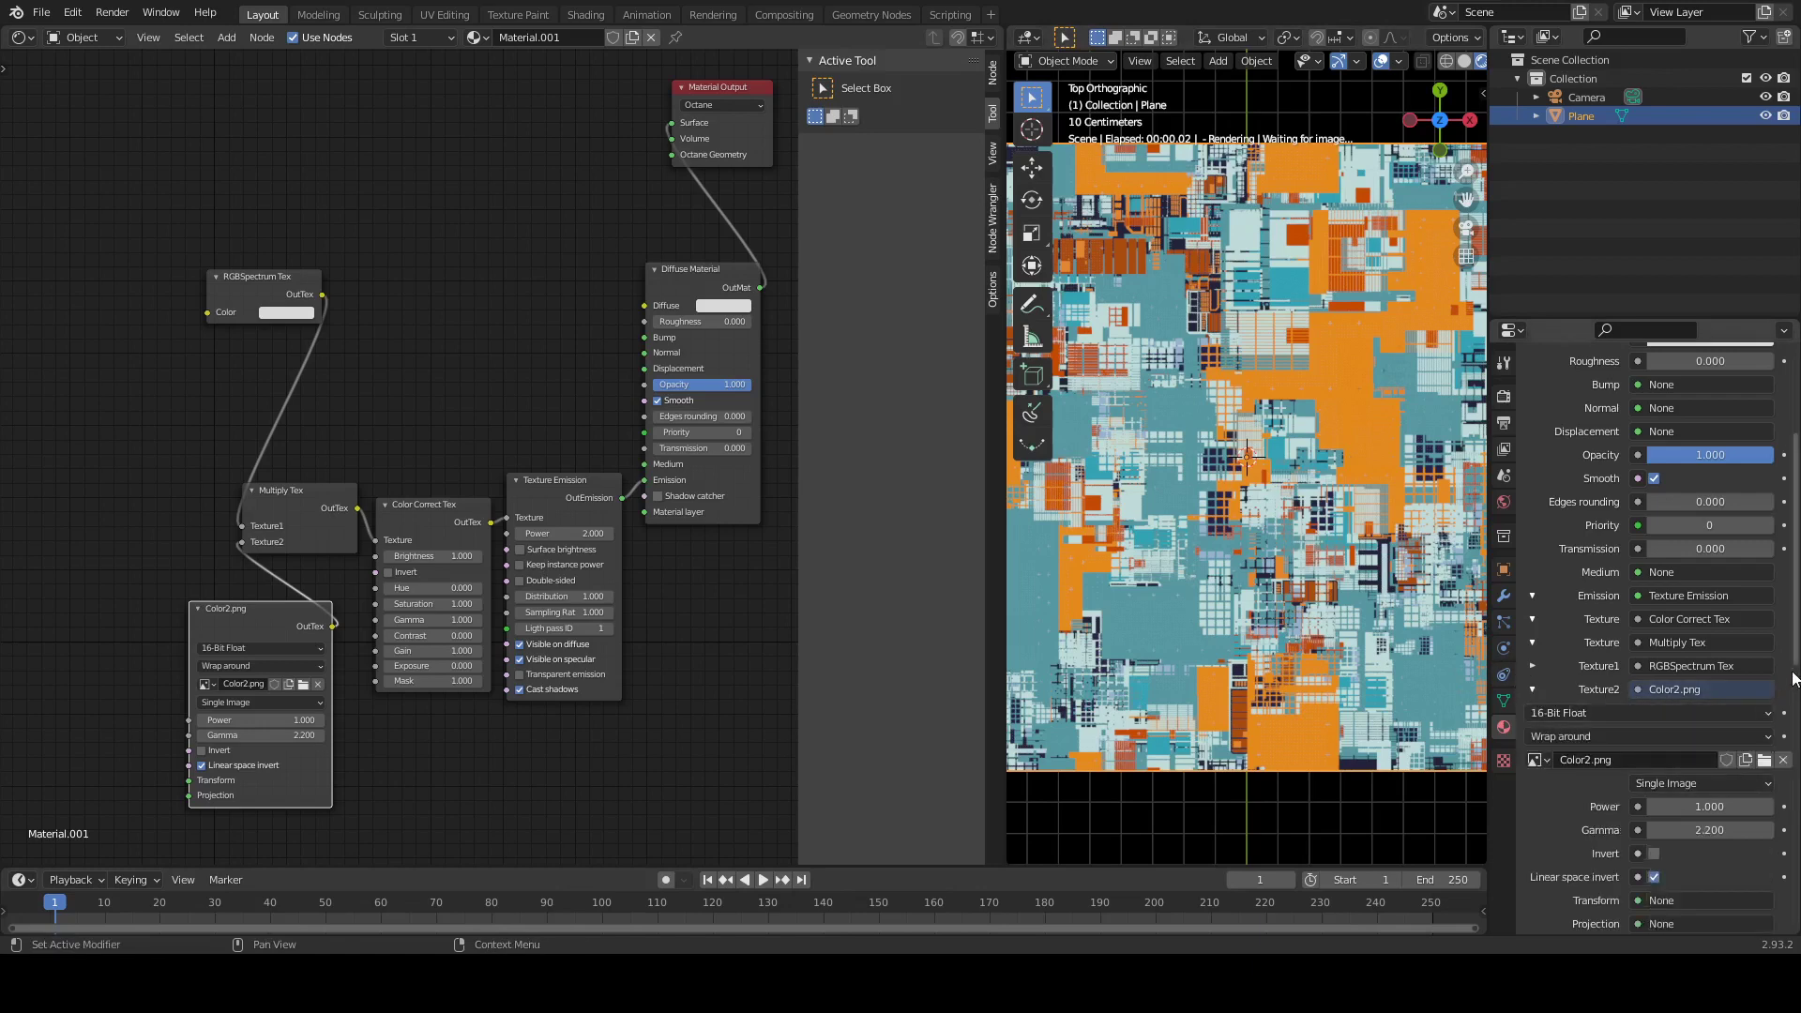
{"action": "scroll", "coordinate": [1698, 790], "scroll_direction": "down", "scroll_amount": 4}
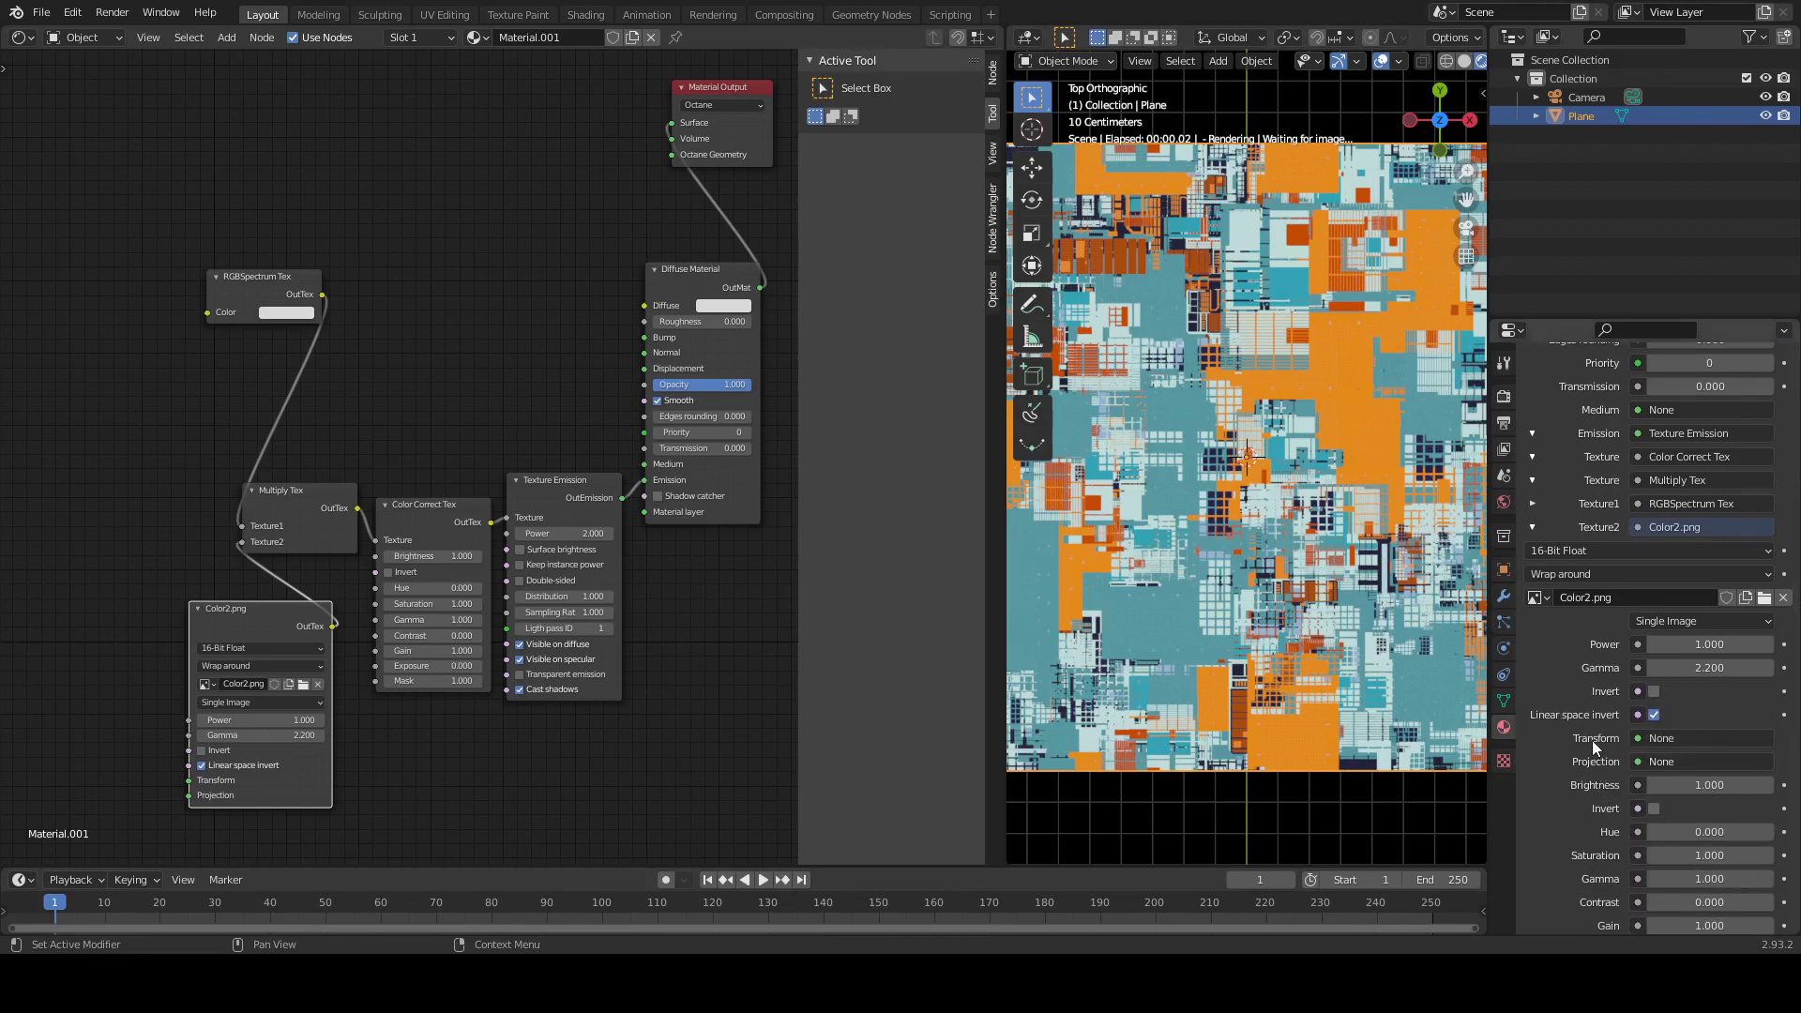
{"action": "left_click", "coordinate": [1662, 738]}
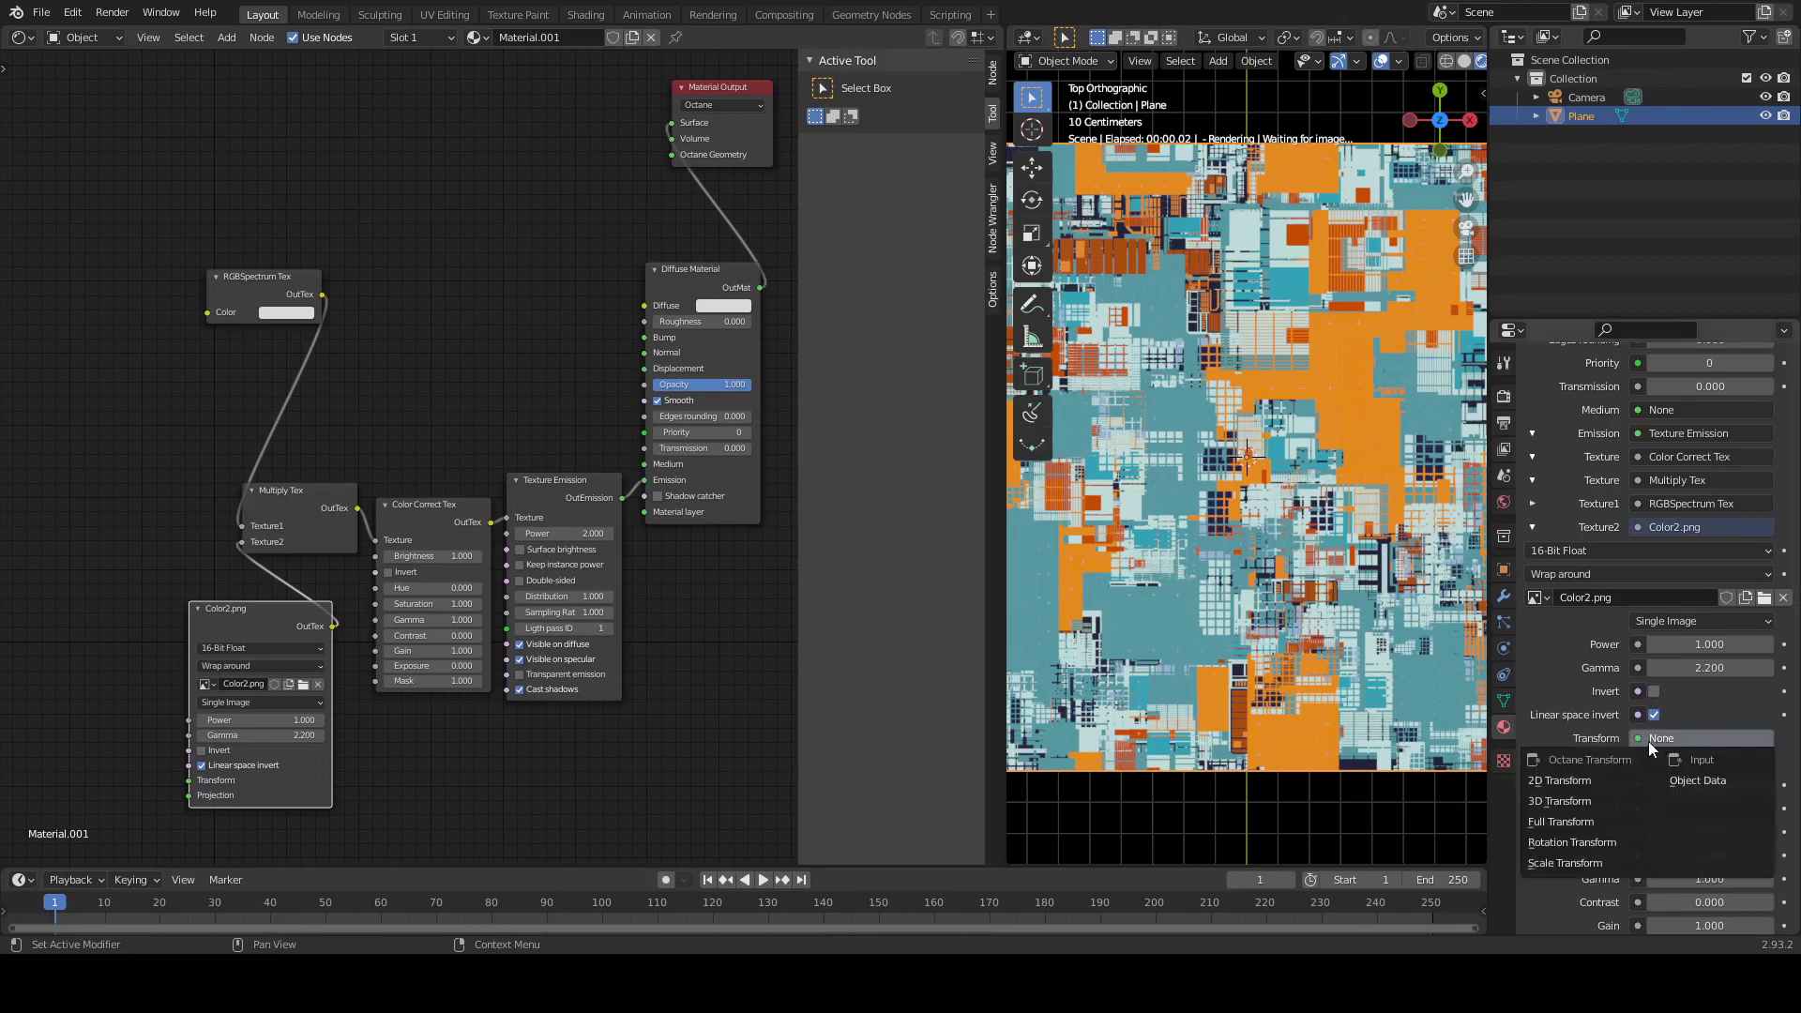
Attach a 2D Transform to the Color2.png texture's Transform input and arrange both nodes together
{"action": "left_click", "coordinate": [1563, 781]}
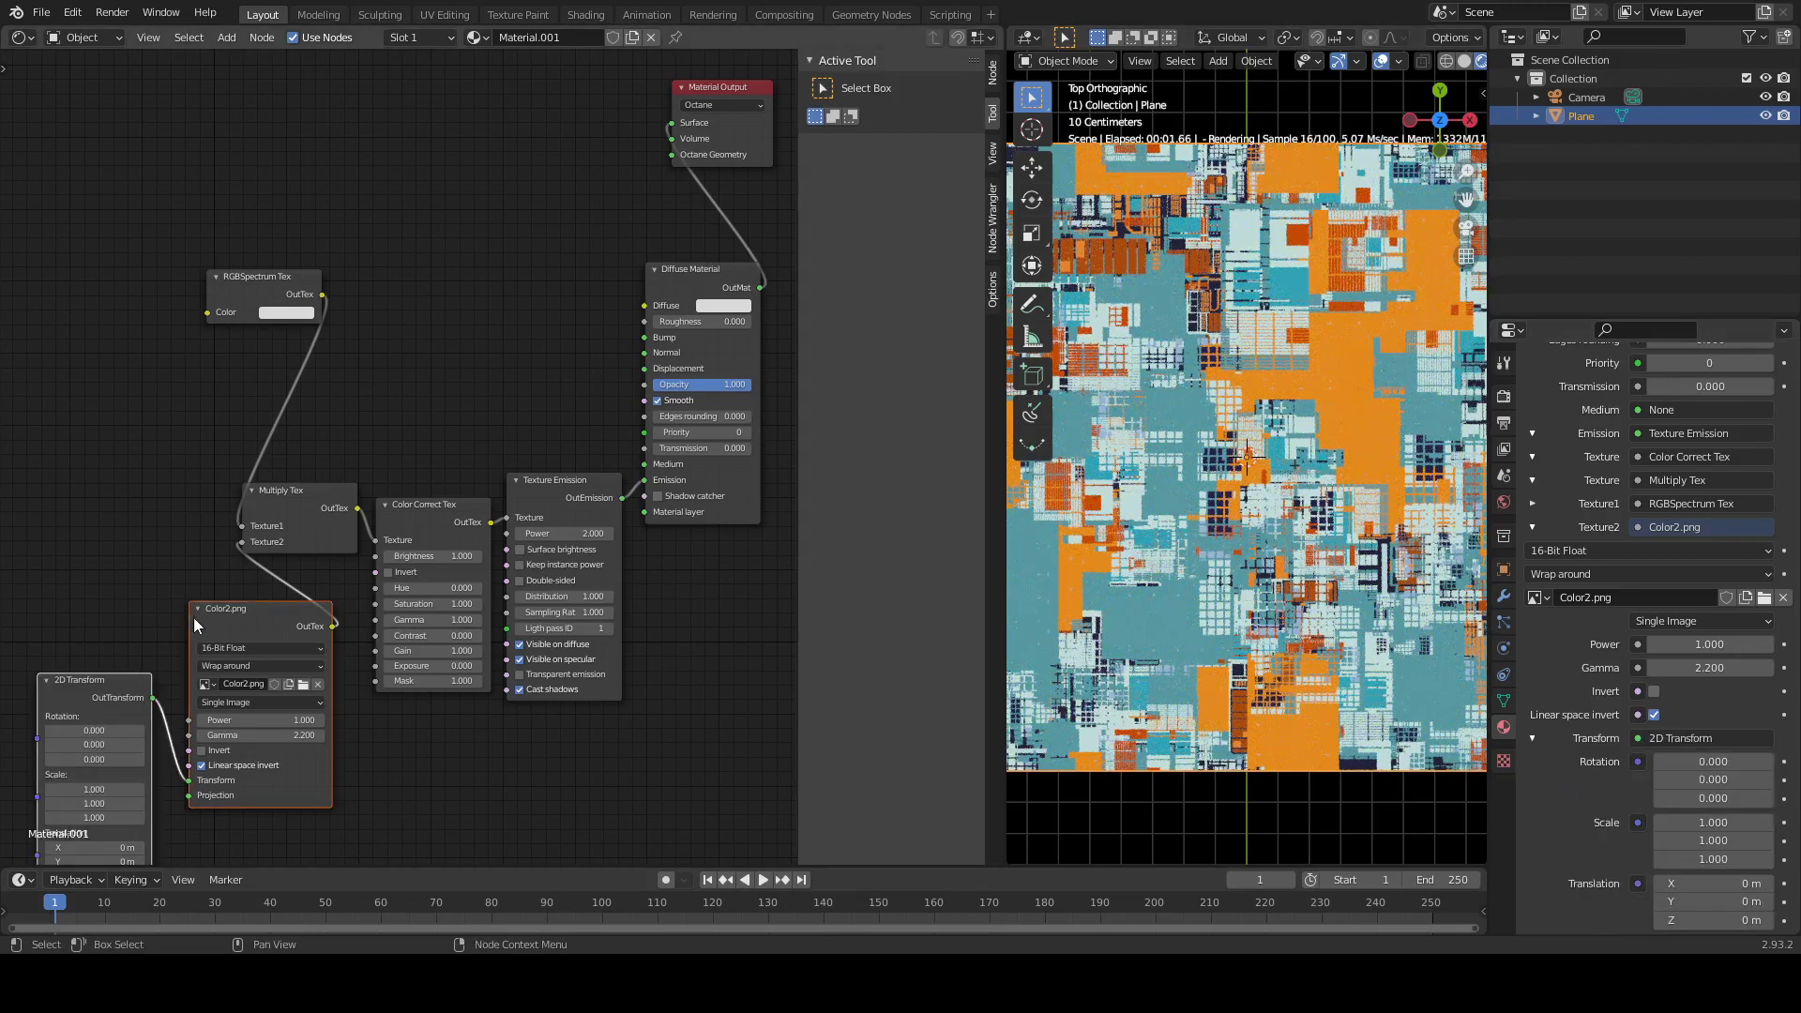
{"action": "left_click_drag", "start_coordinate": [82, 674], "coordinate": [91, 652]}
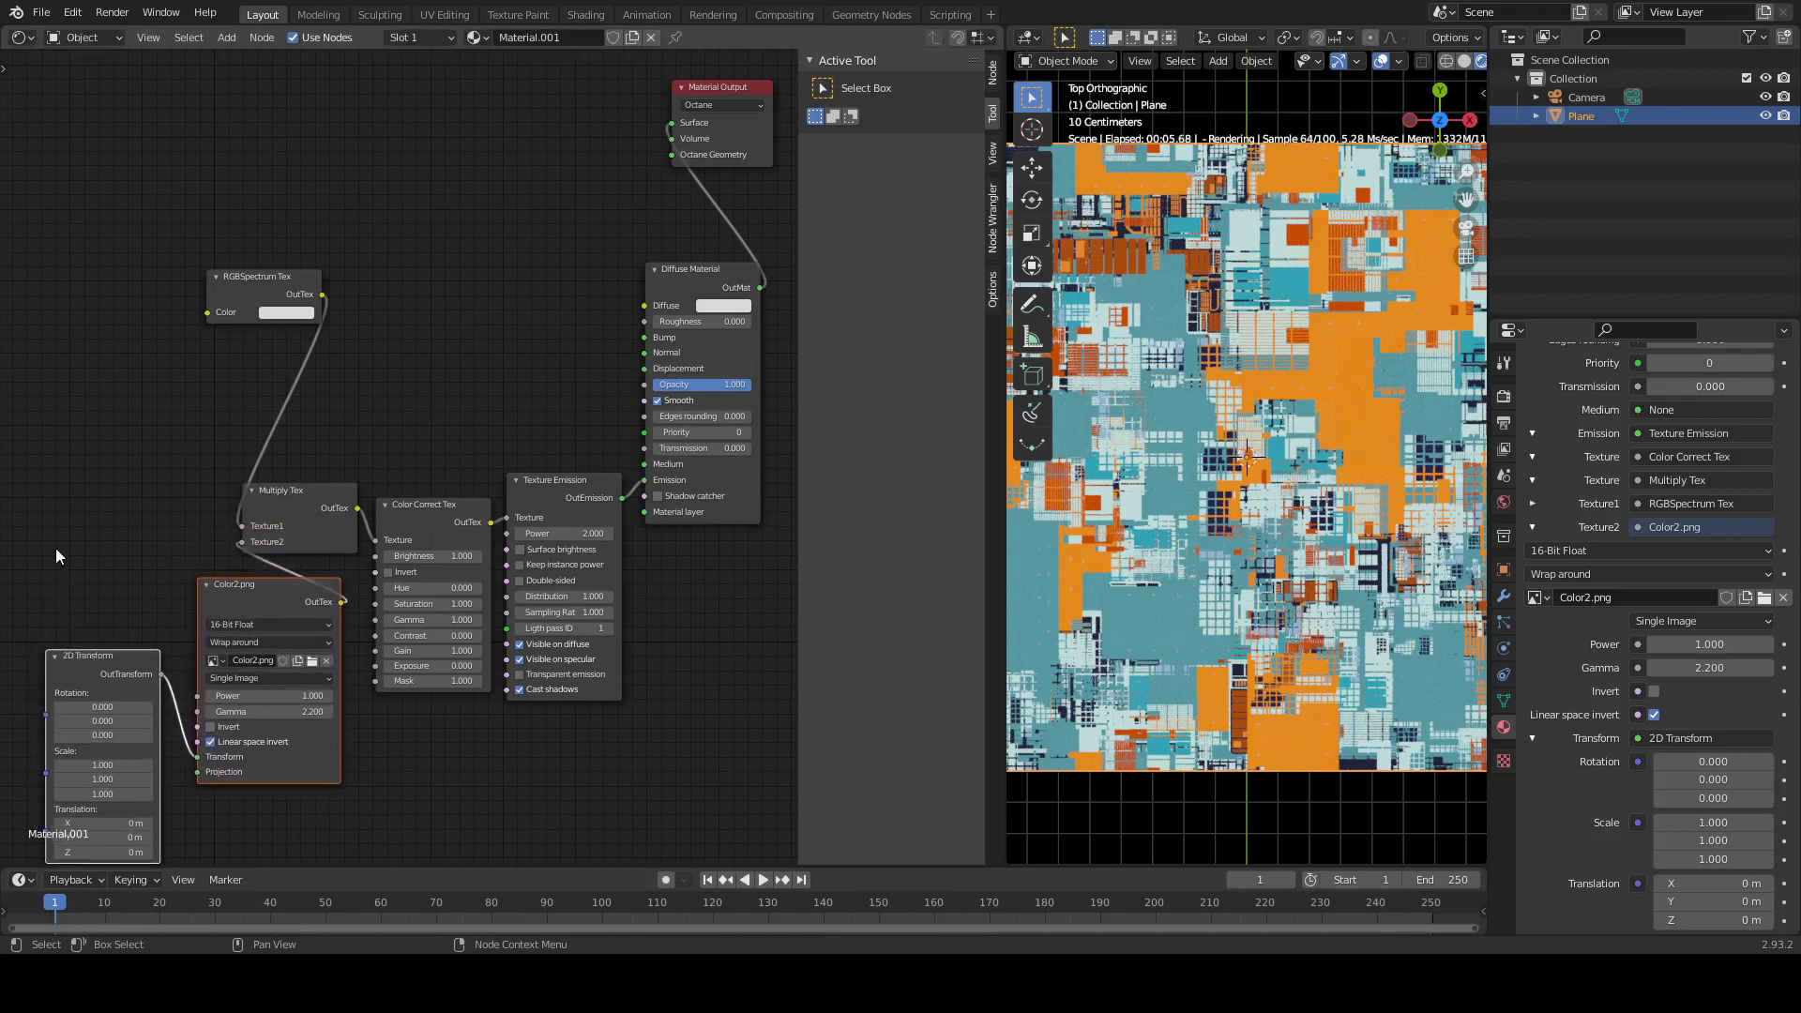
{"action": "left_click", "coordinate": [122, 495]}
{"action": "key", "text": "shift+a"}
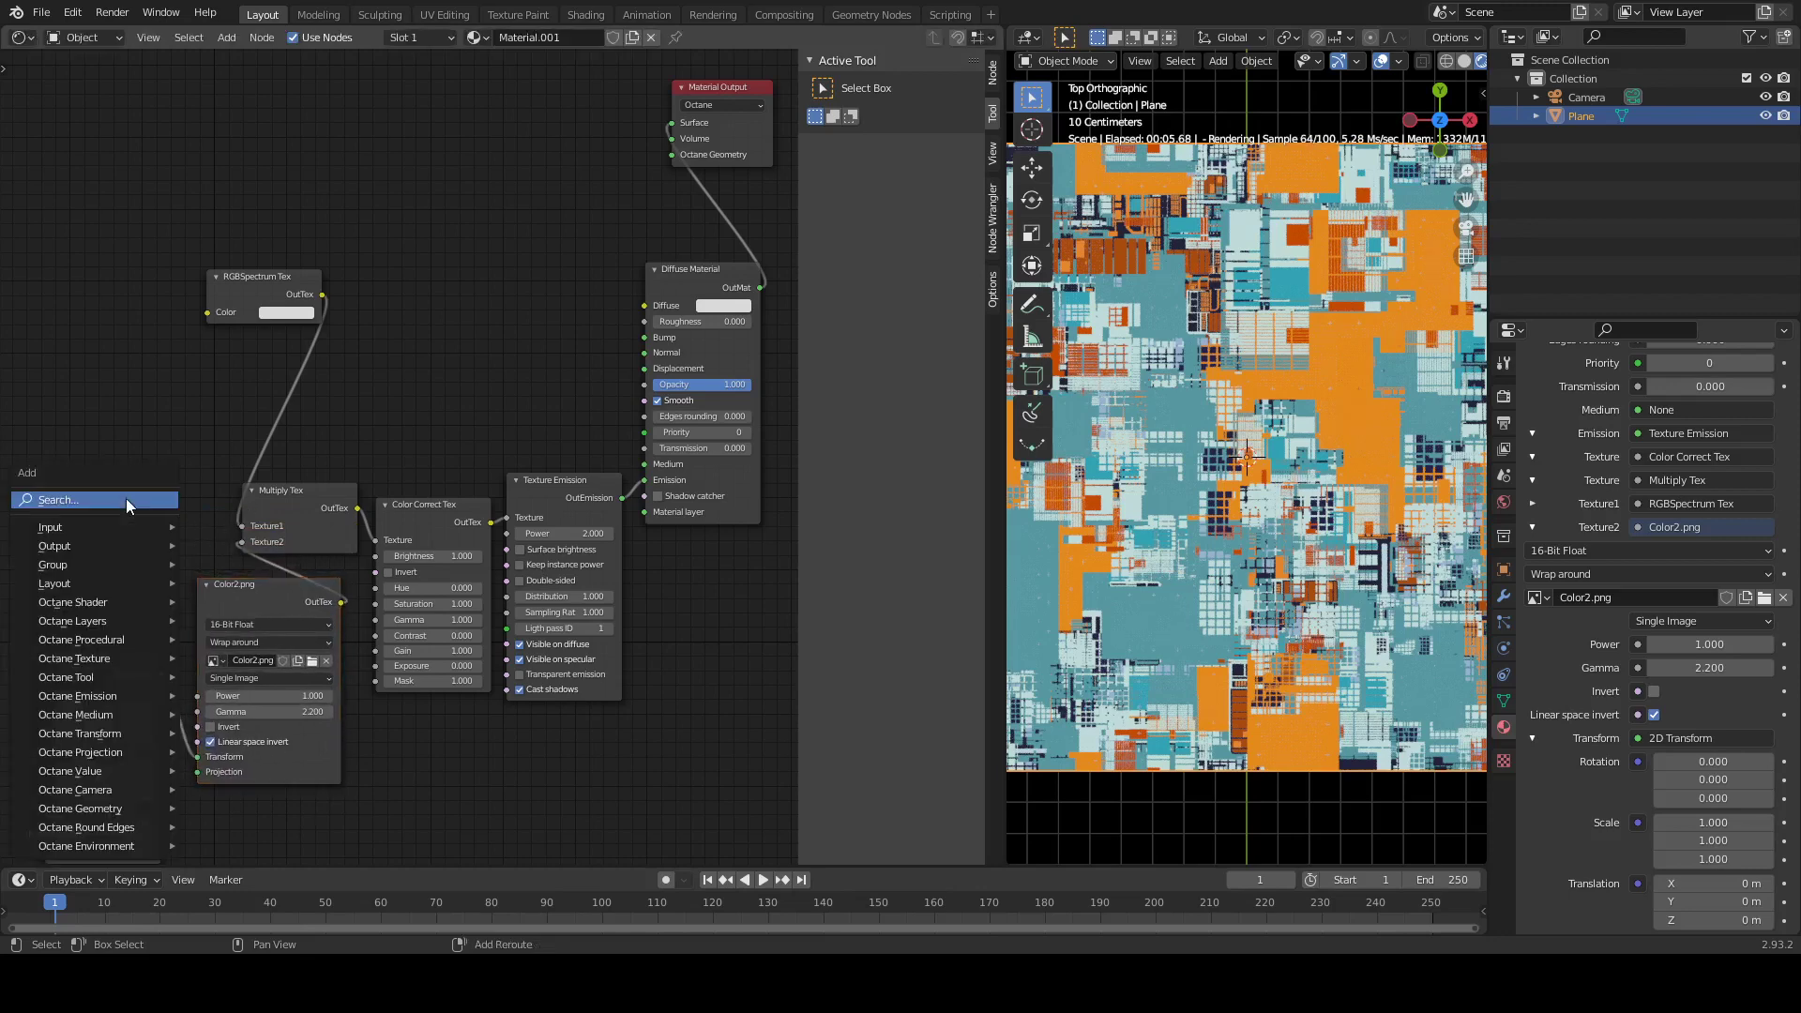
{"action": "left_click", "coordinate": [125, 498]}
{"action": "type", "text": "2d"}
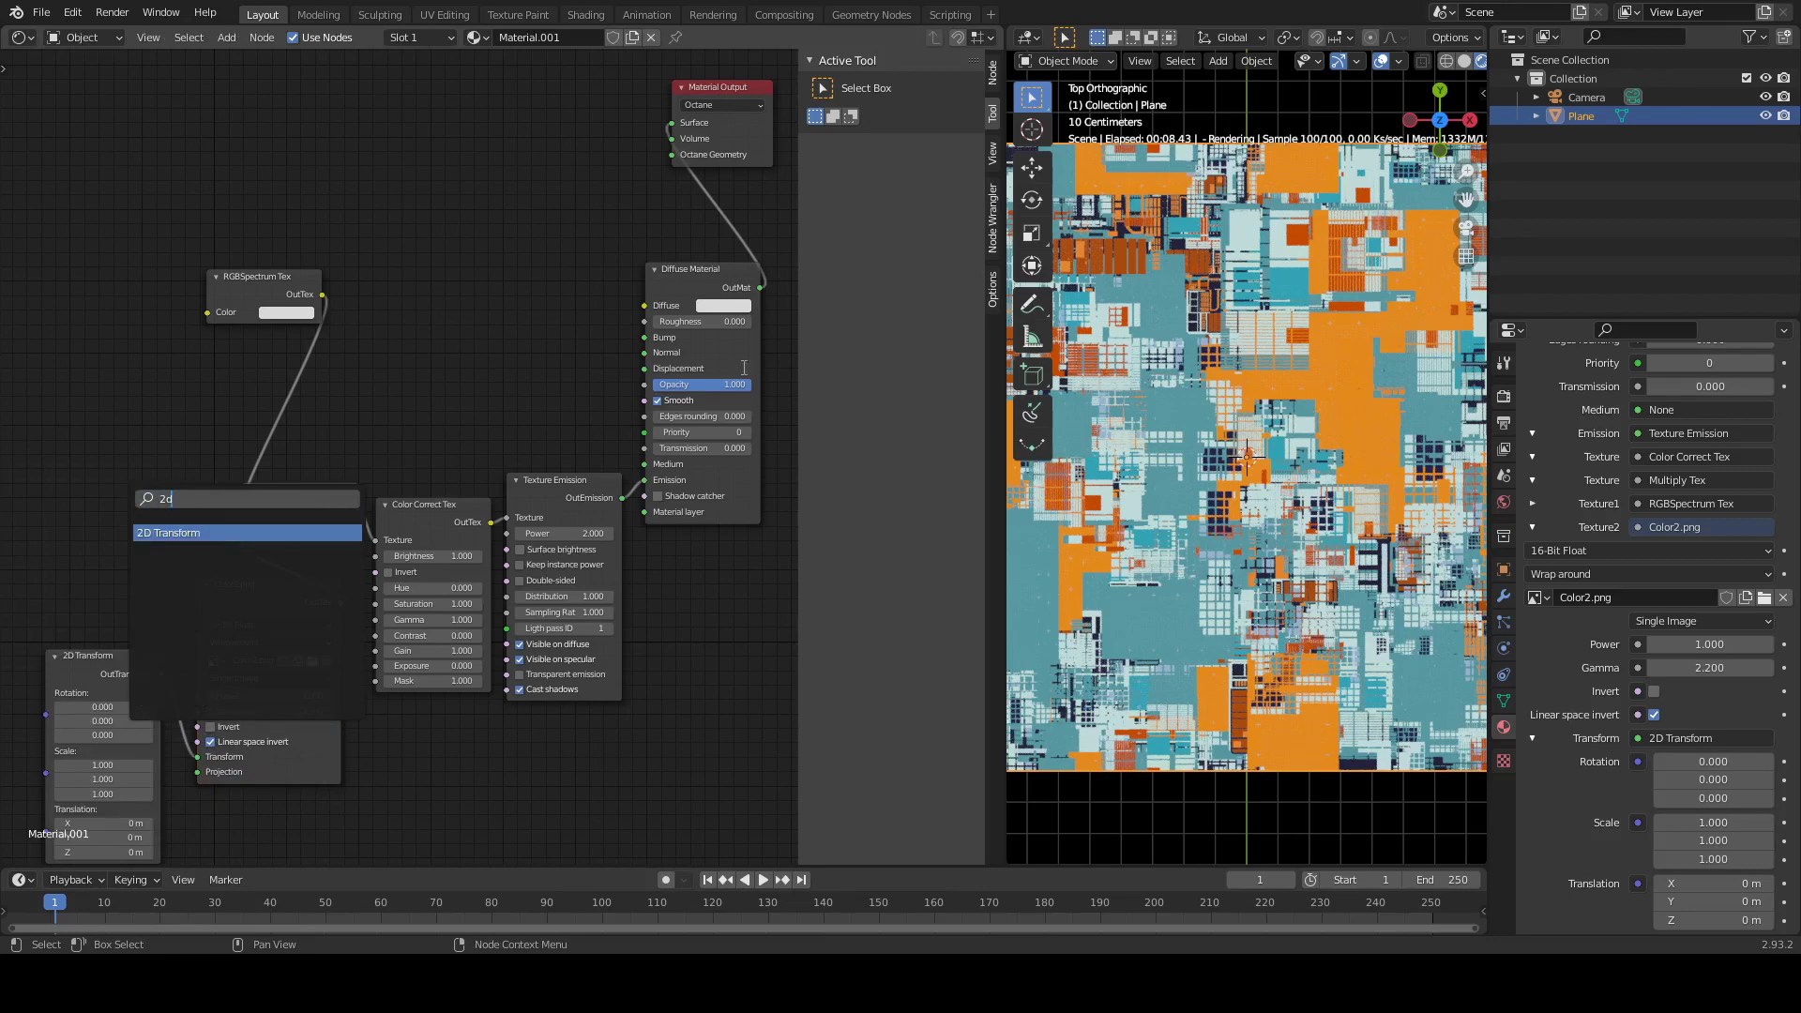
{"action": "key", "text": "Escape"}
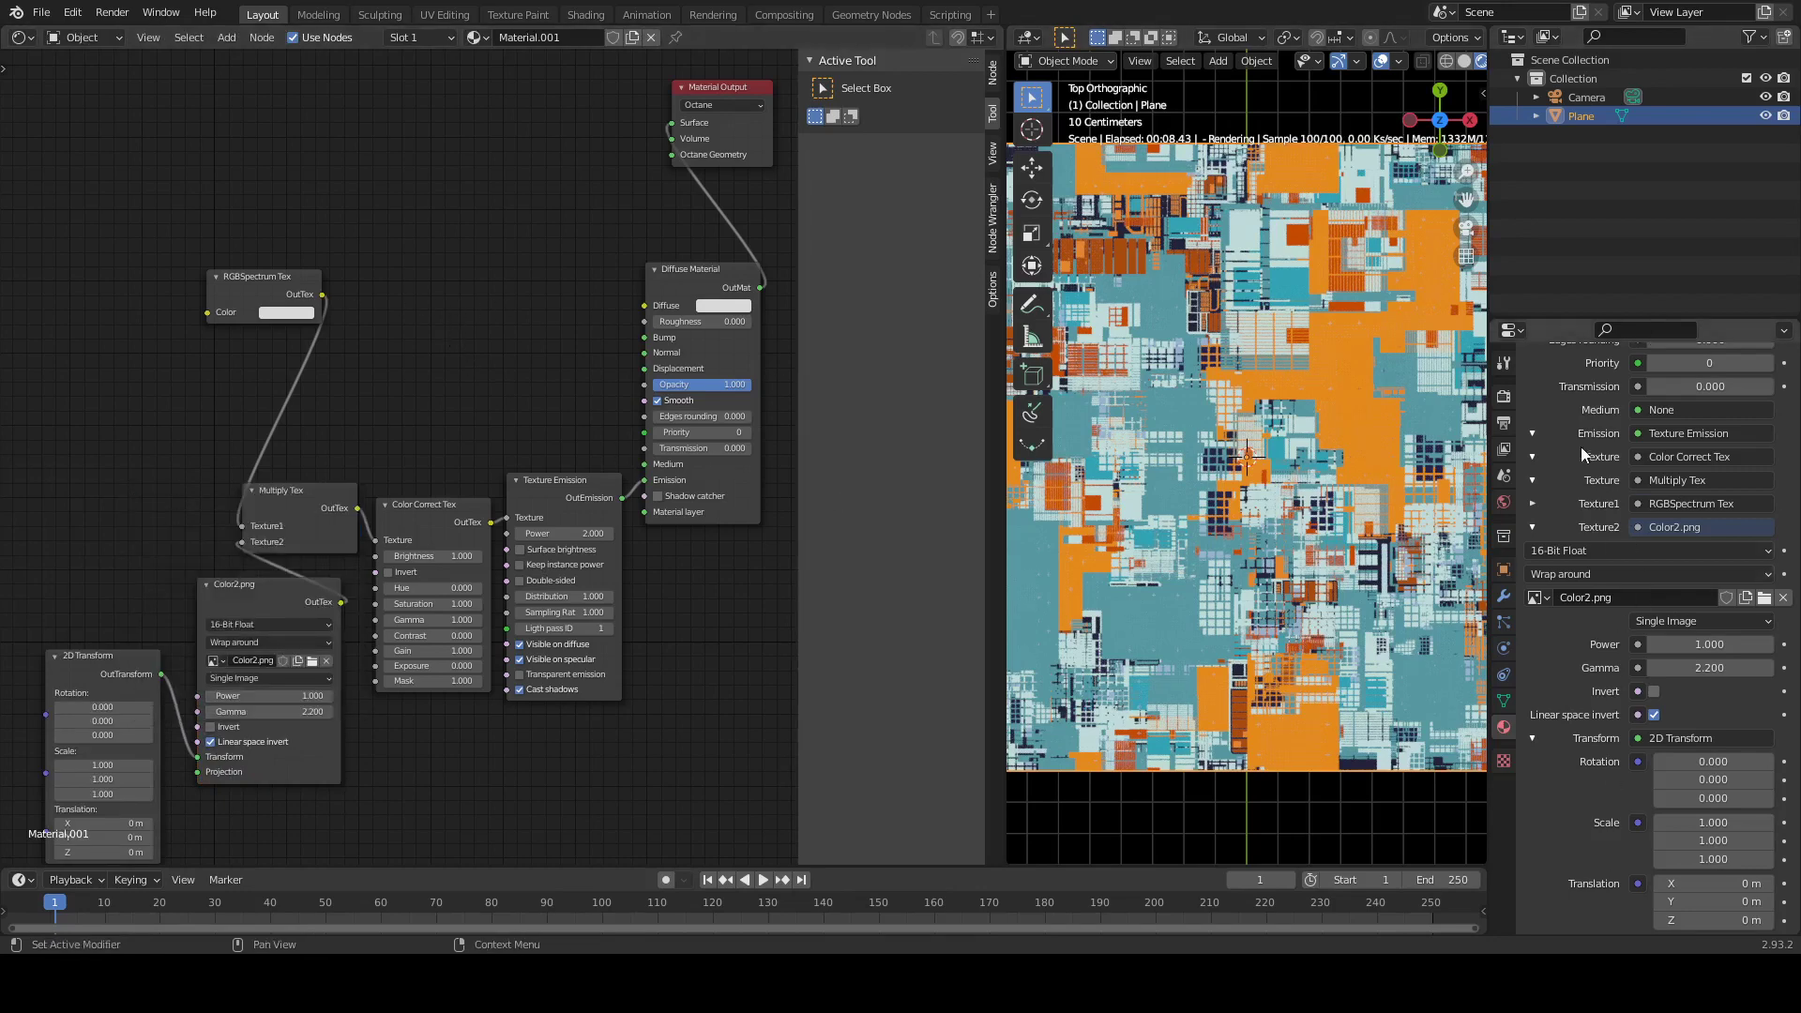
{"action": "left_click_drag", "start_coordinate": [107, 651], "coordinate": [102, 642]}
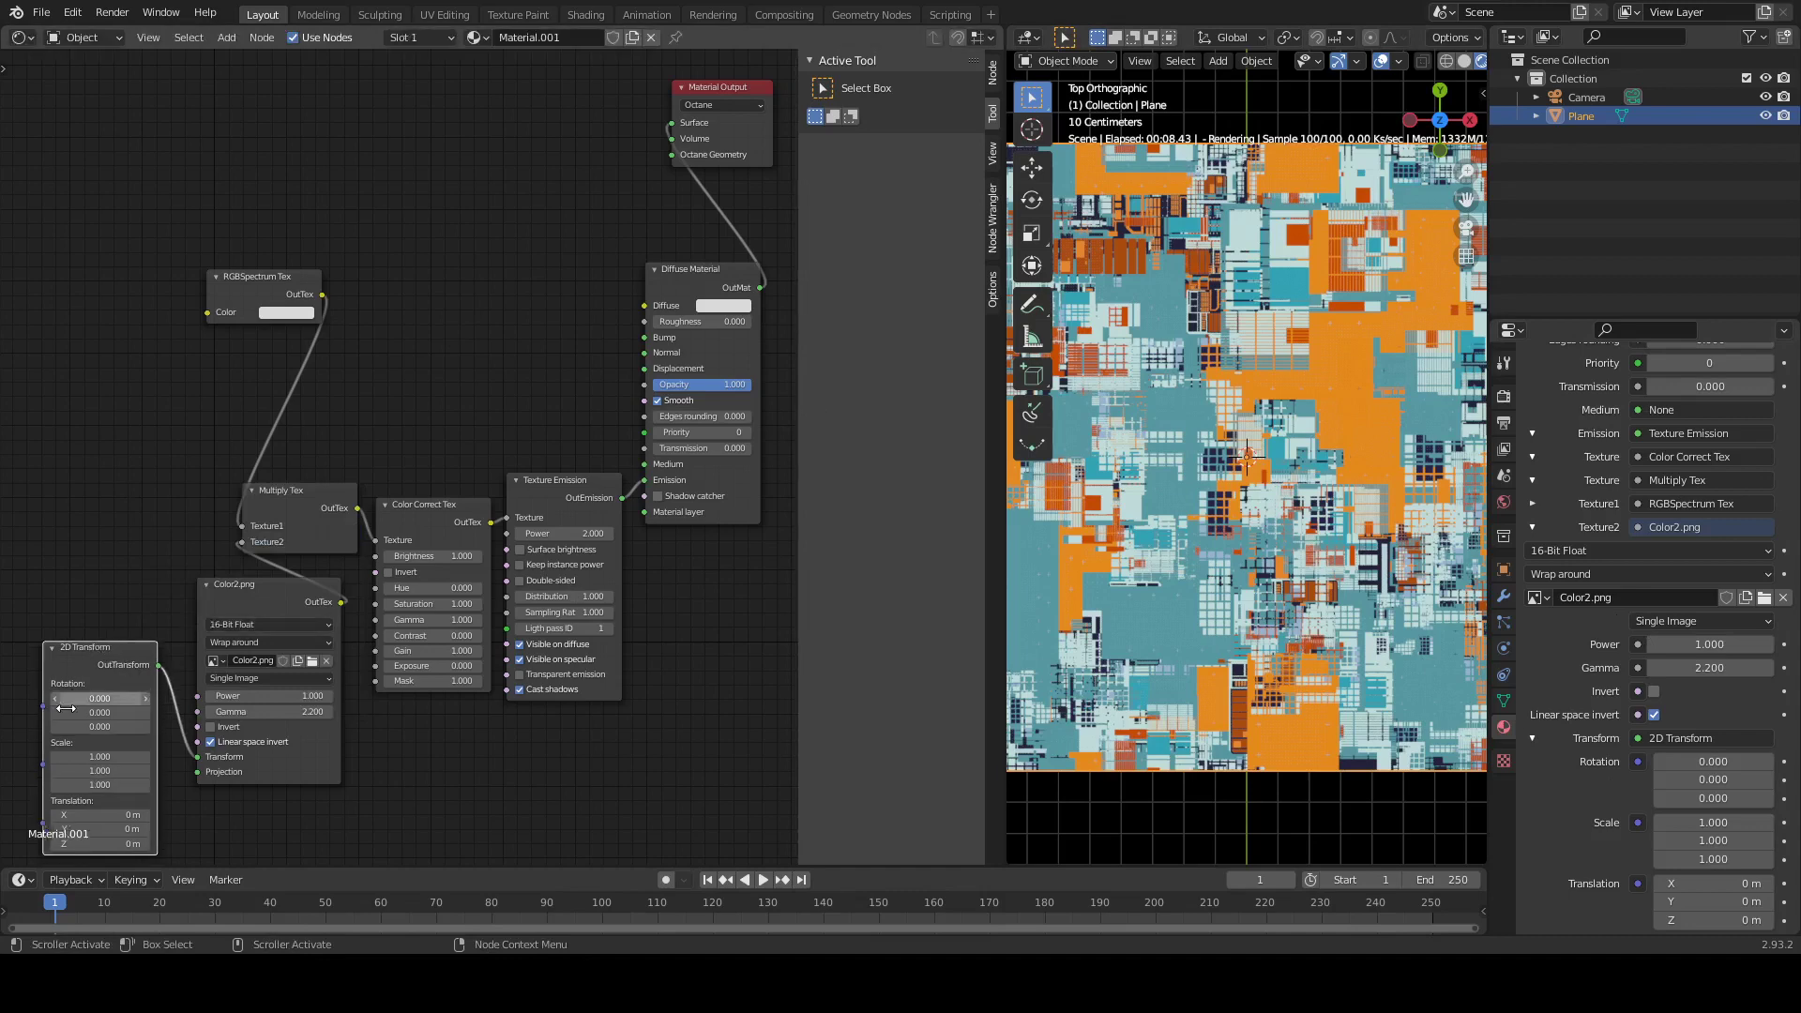
{"action": "key", "text": "ctrl+z"}
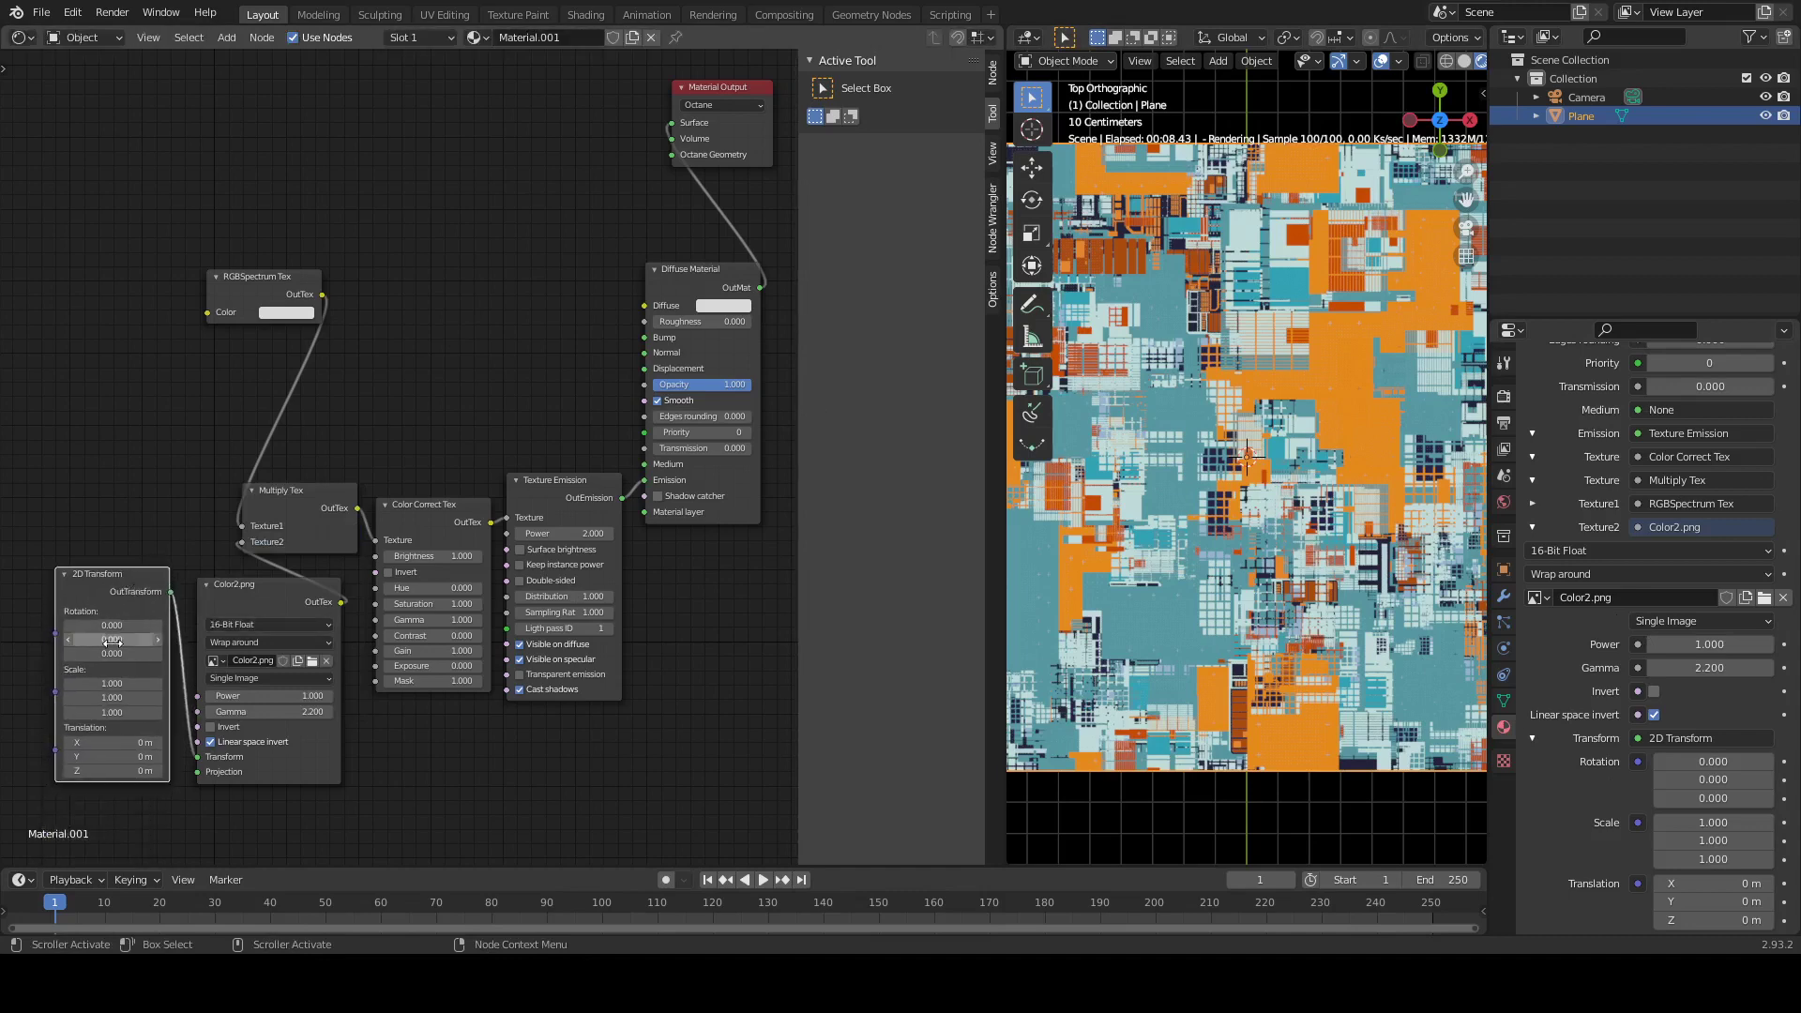
Set 2D Transform scale to 1.5 and translation to -0.1 m on all axes, then reposition it
{"action": "left_click_drag", "start_coordinate": [112, 683], "coordinate": [91, 713]}
{"action": "key", "text": "Escape"}
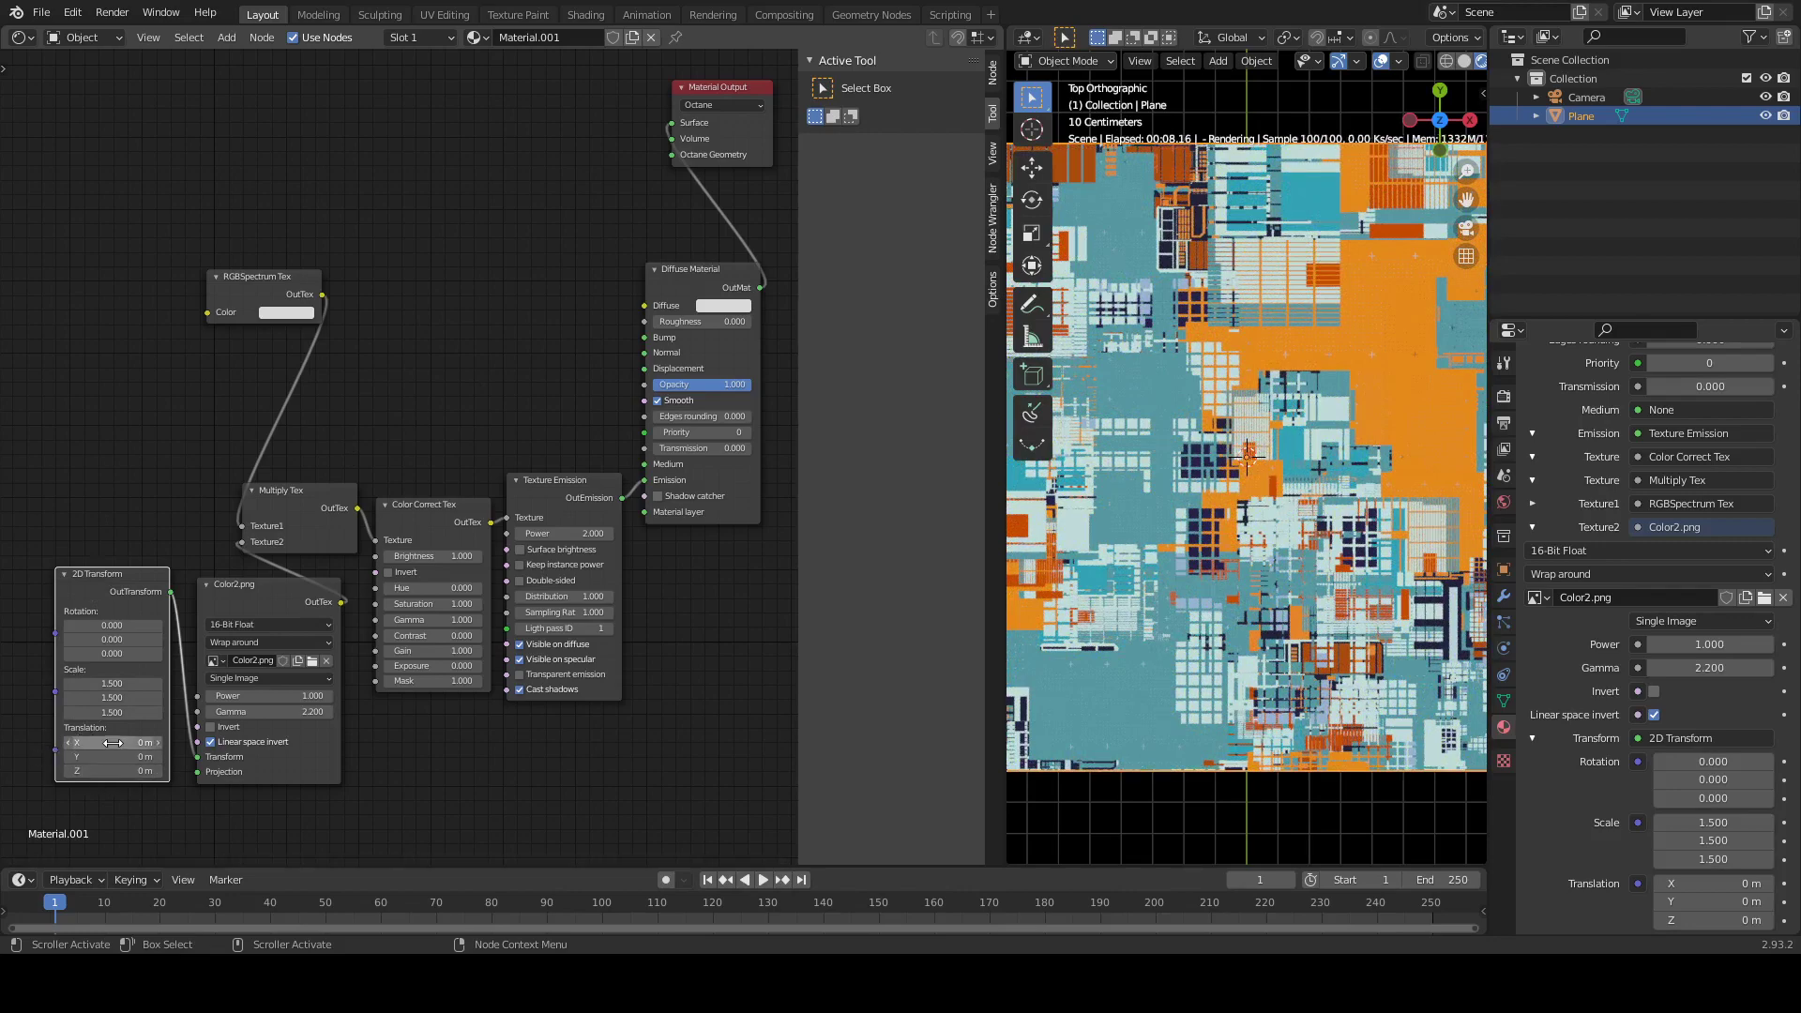
{"action": "left_click_drag", "start_coordinate": [112, 742], "coordinate": [54, 750]}
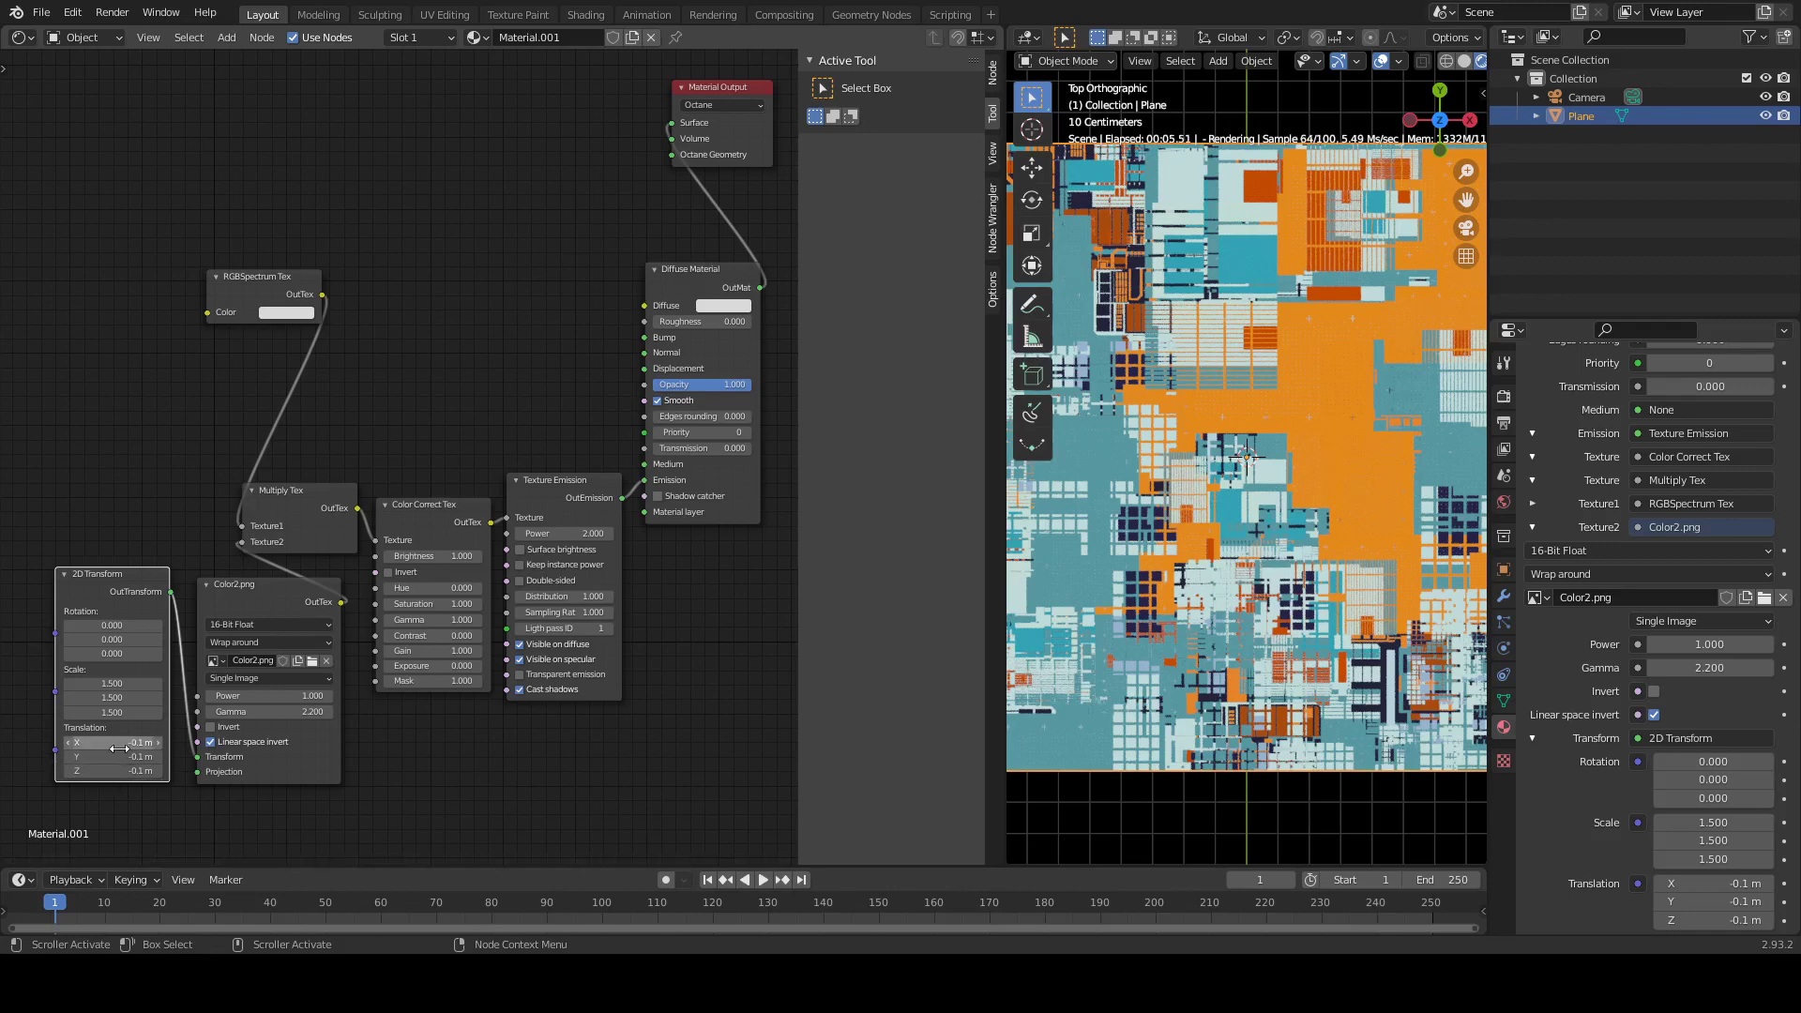
{"action": "left_click_drag", "start_coordinate": [100, 578], "coordinate": [108, 583]}
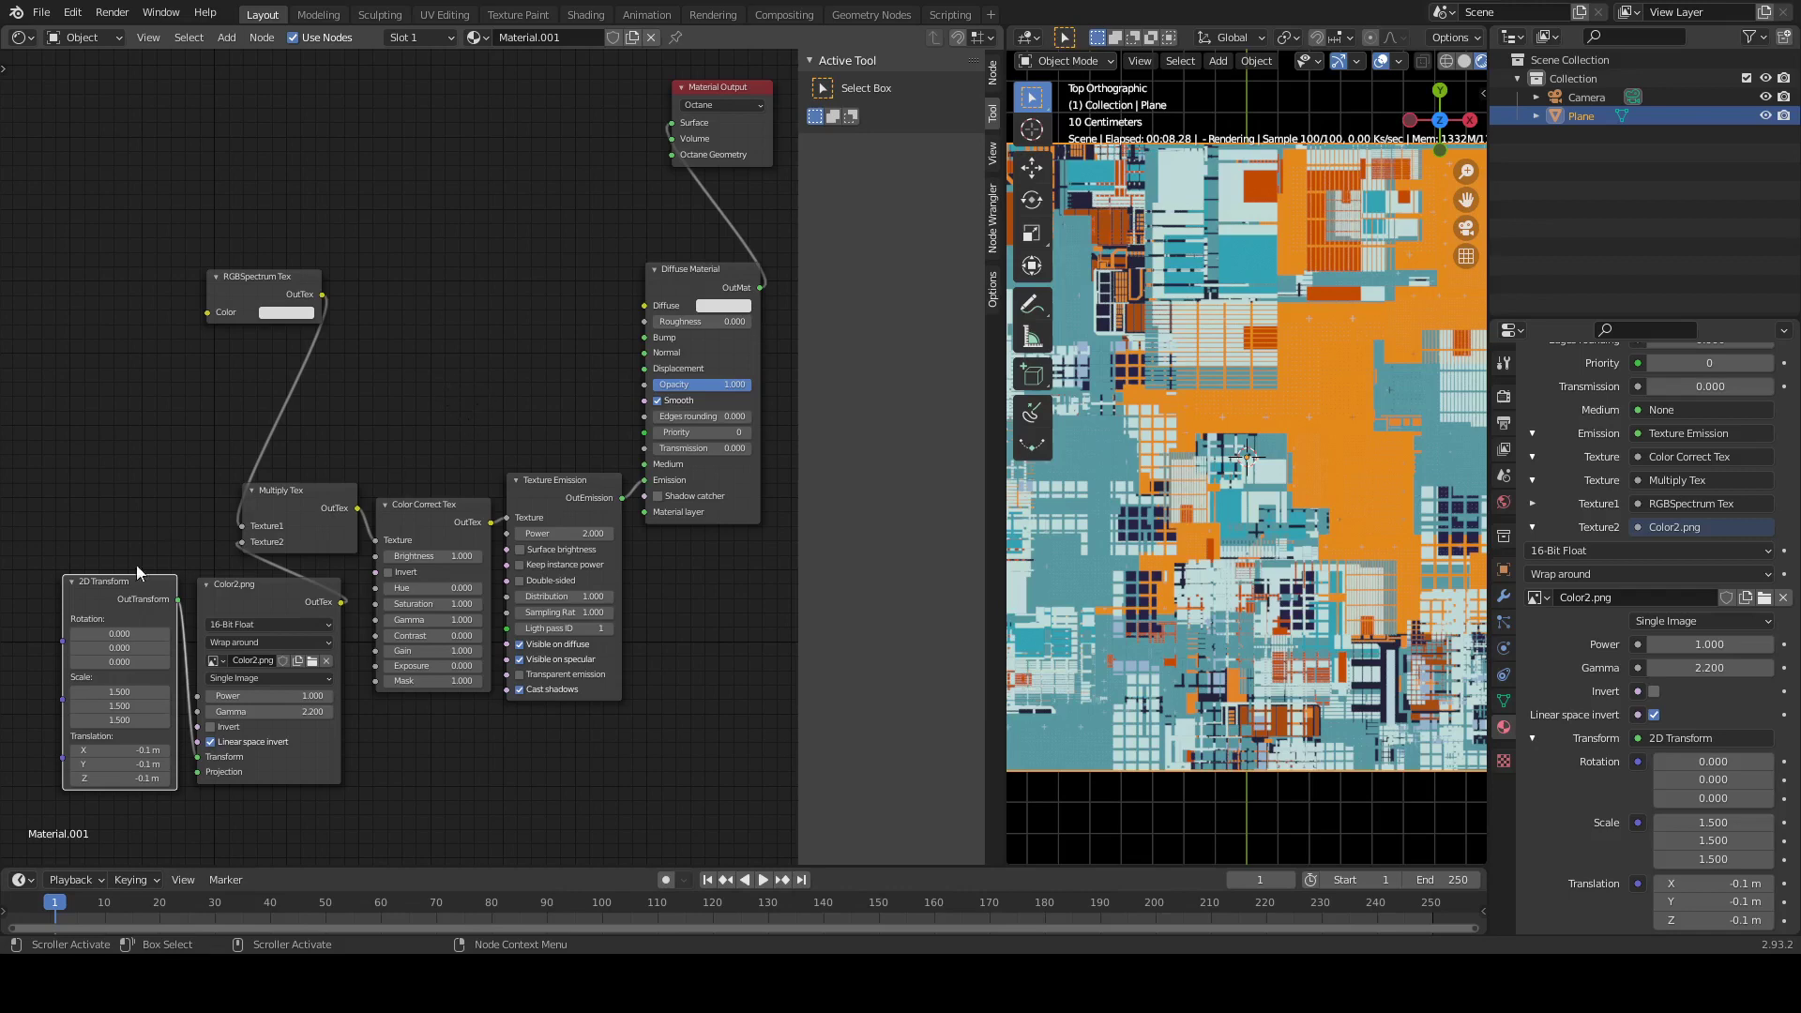
{"action": "left_click_drag", "start_coordinate": [108, 587], "coordinate": [103, 602]}
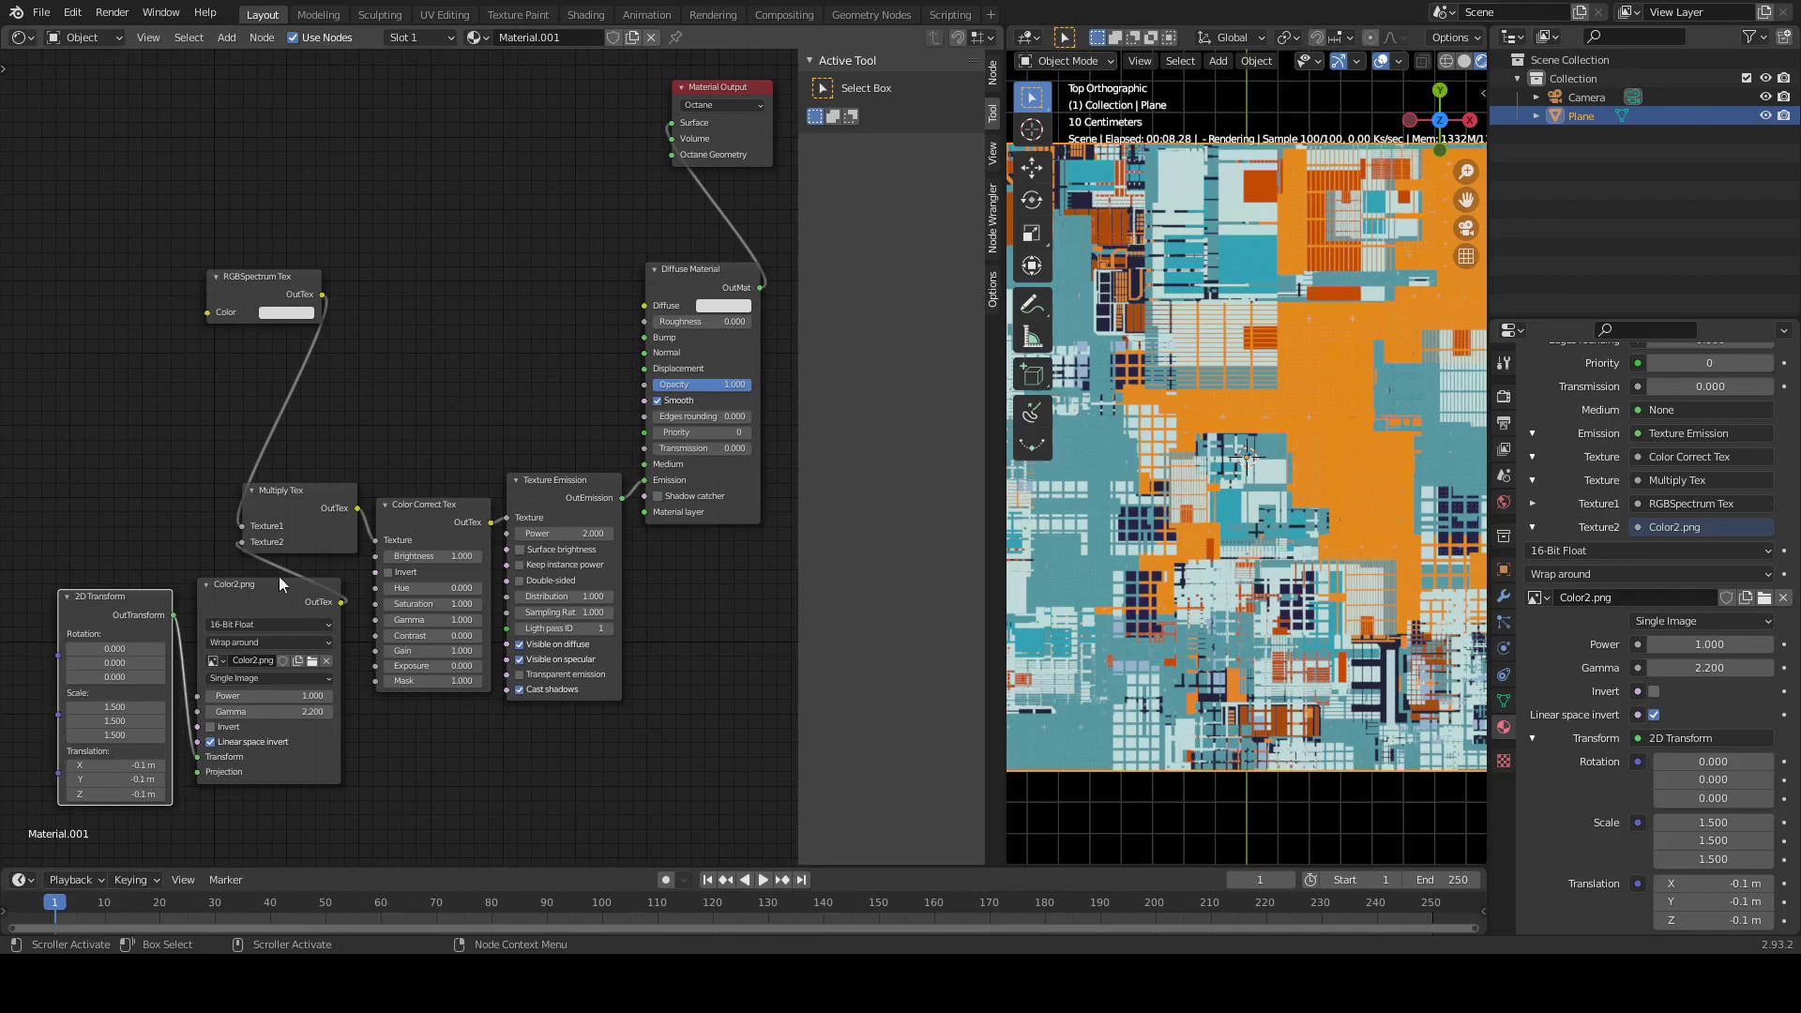
{"action": "left_click", "coordinate": [434, 403]}
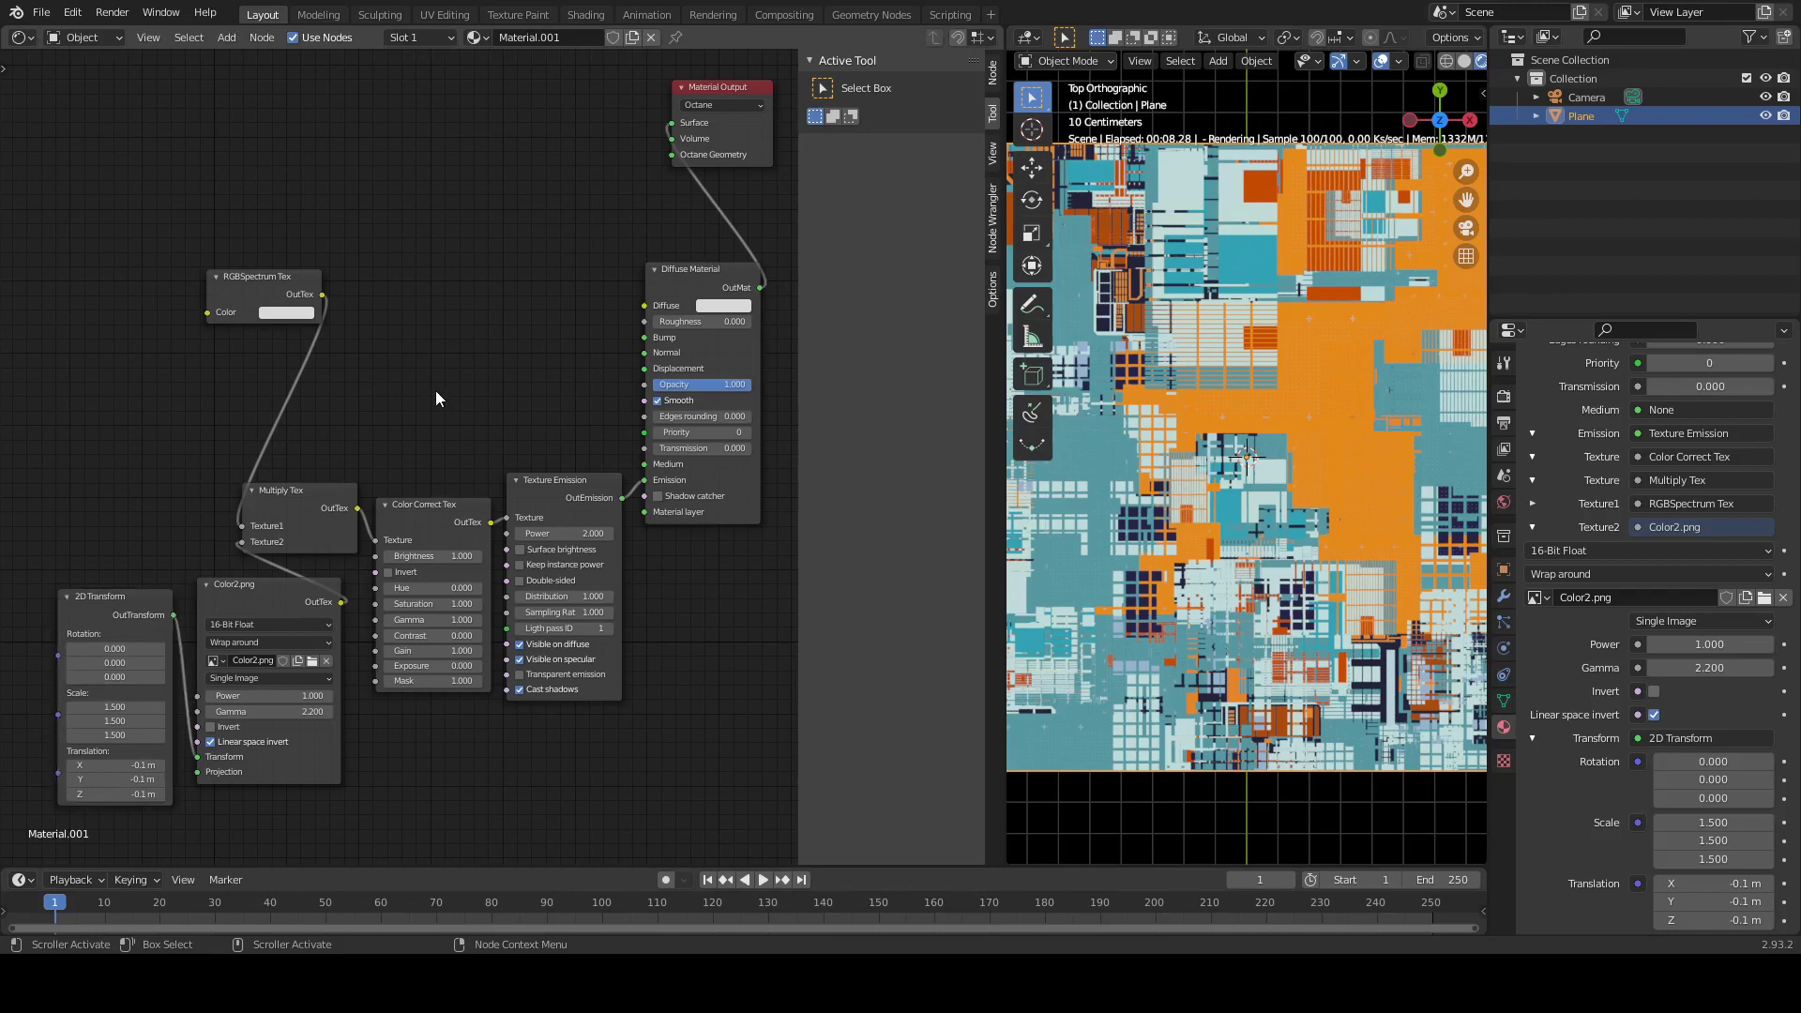
Add a Float Value node through a search for 'flo' and place it above Multiply Tex
{"action": "key", "text": "shift+a"}
{"action": "type", "text": "fl"}
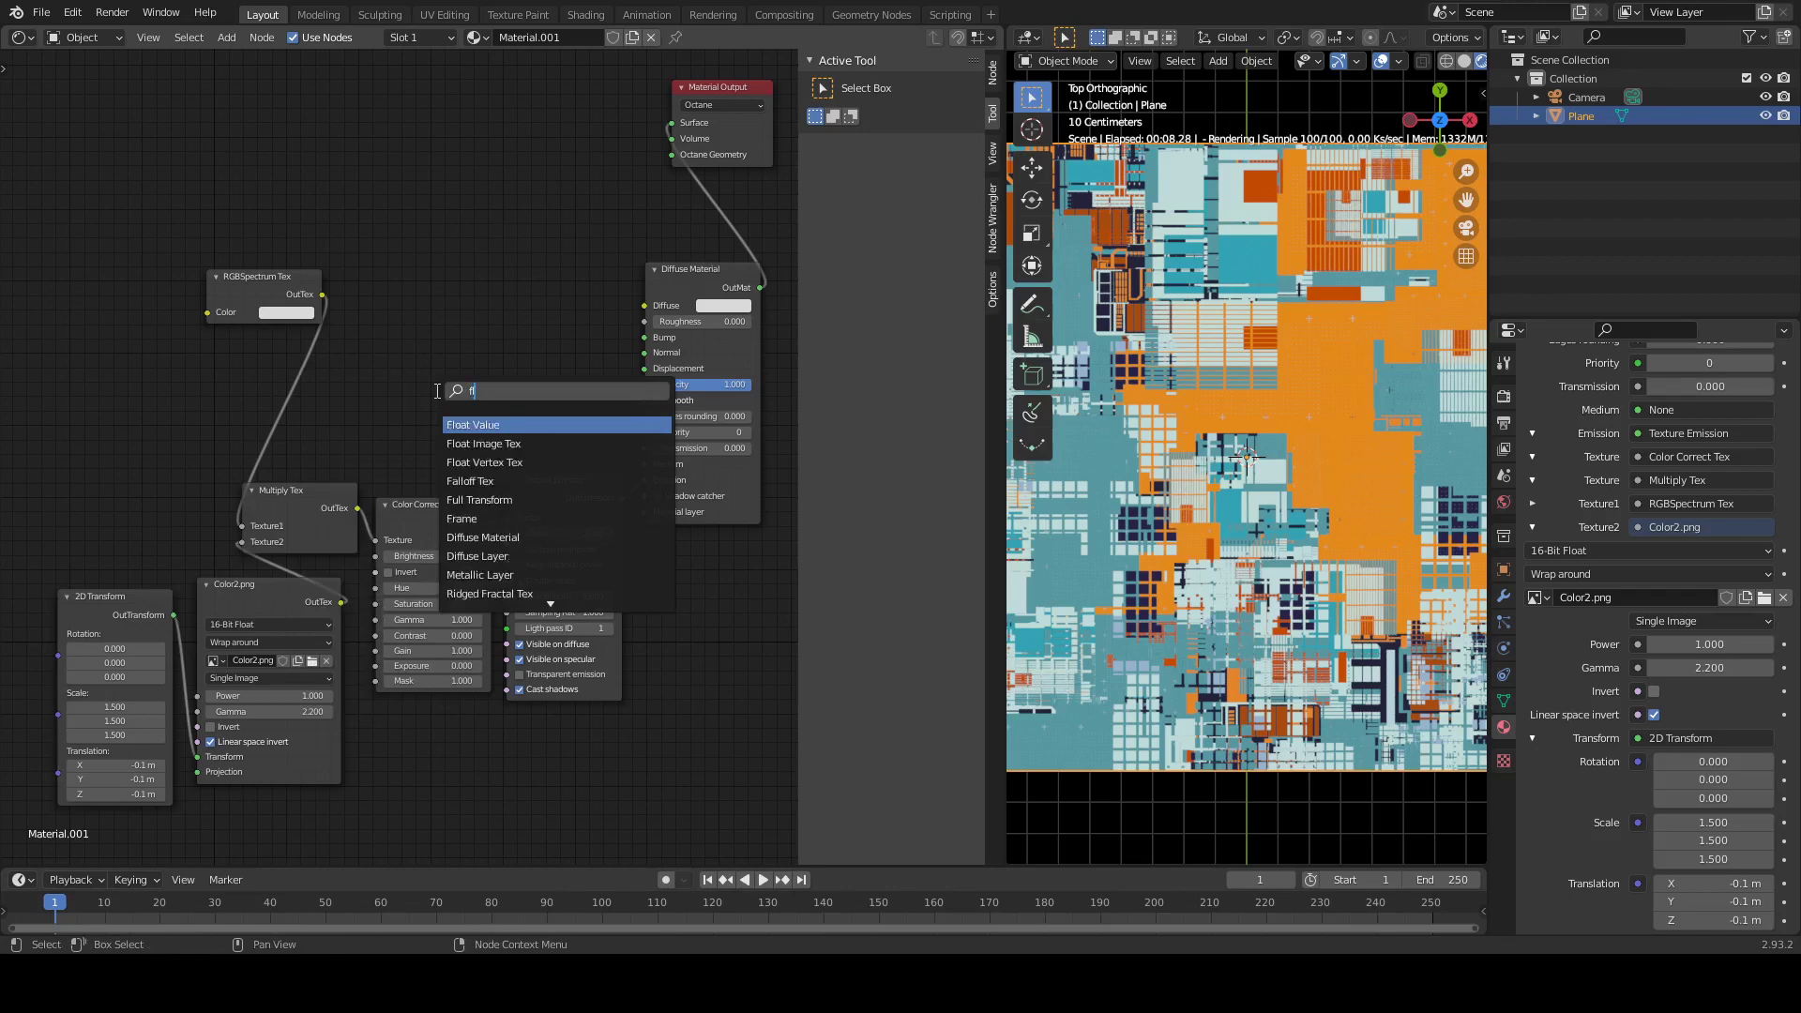
{"action": "type", "text": "o"}
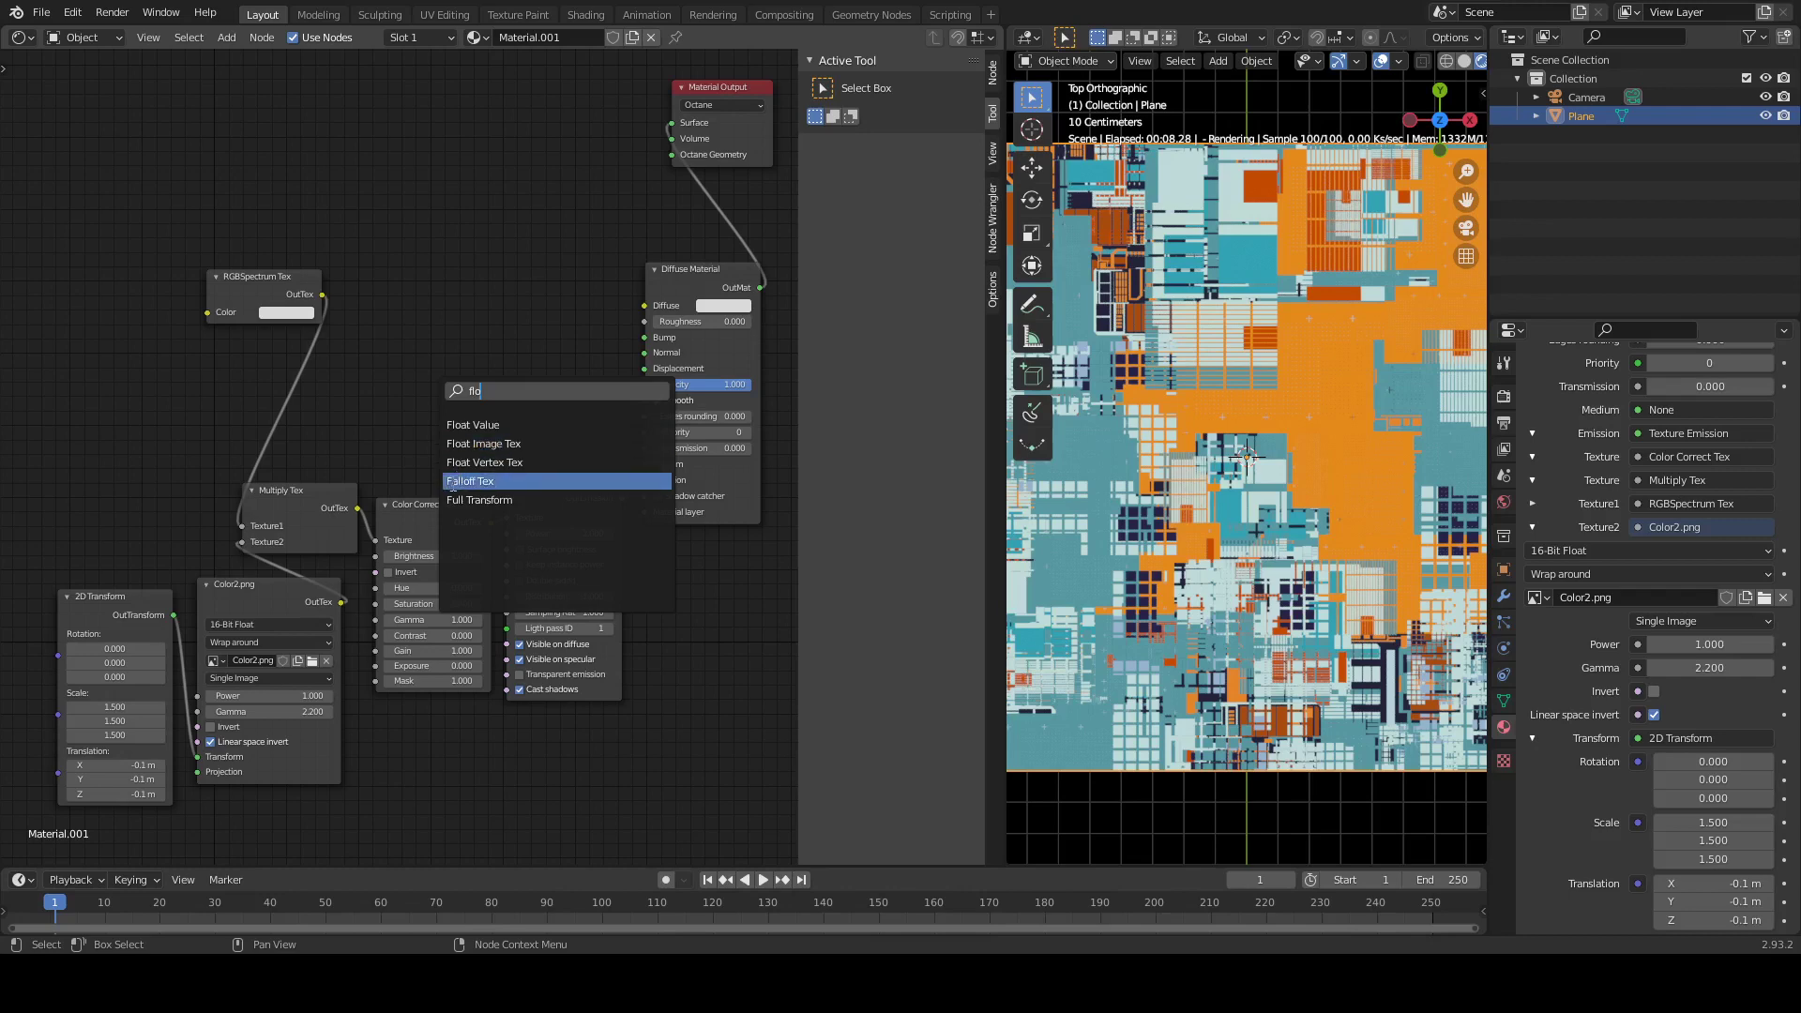
{"action": "left_click", "coordinate": [465, 424]}
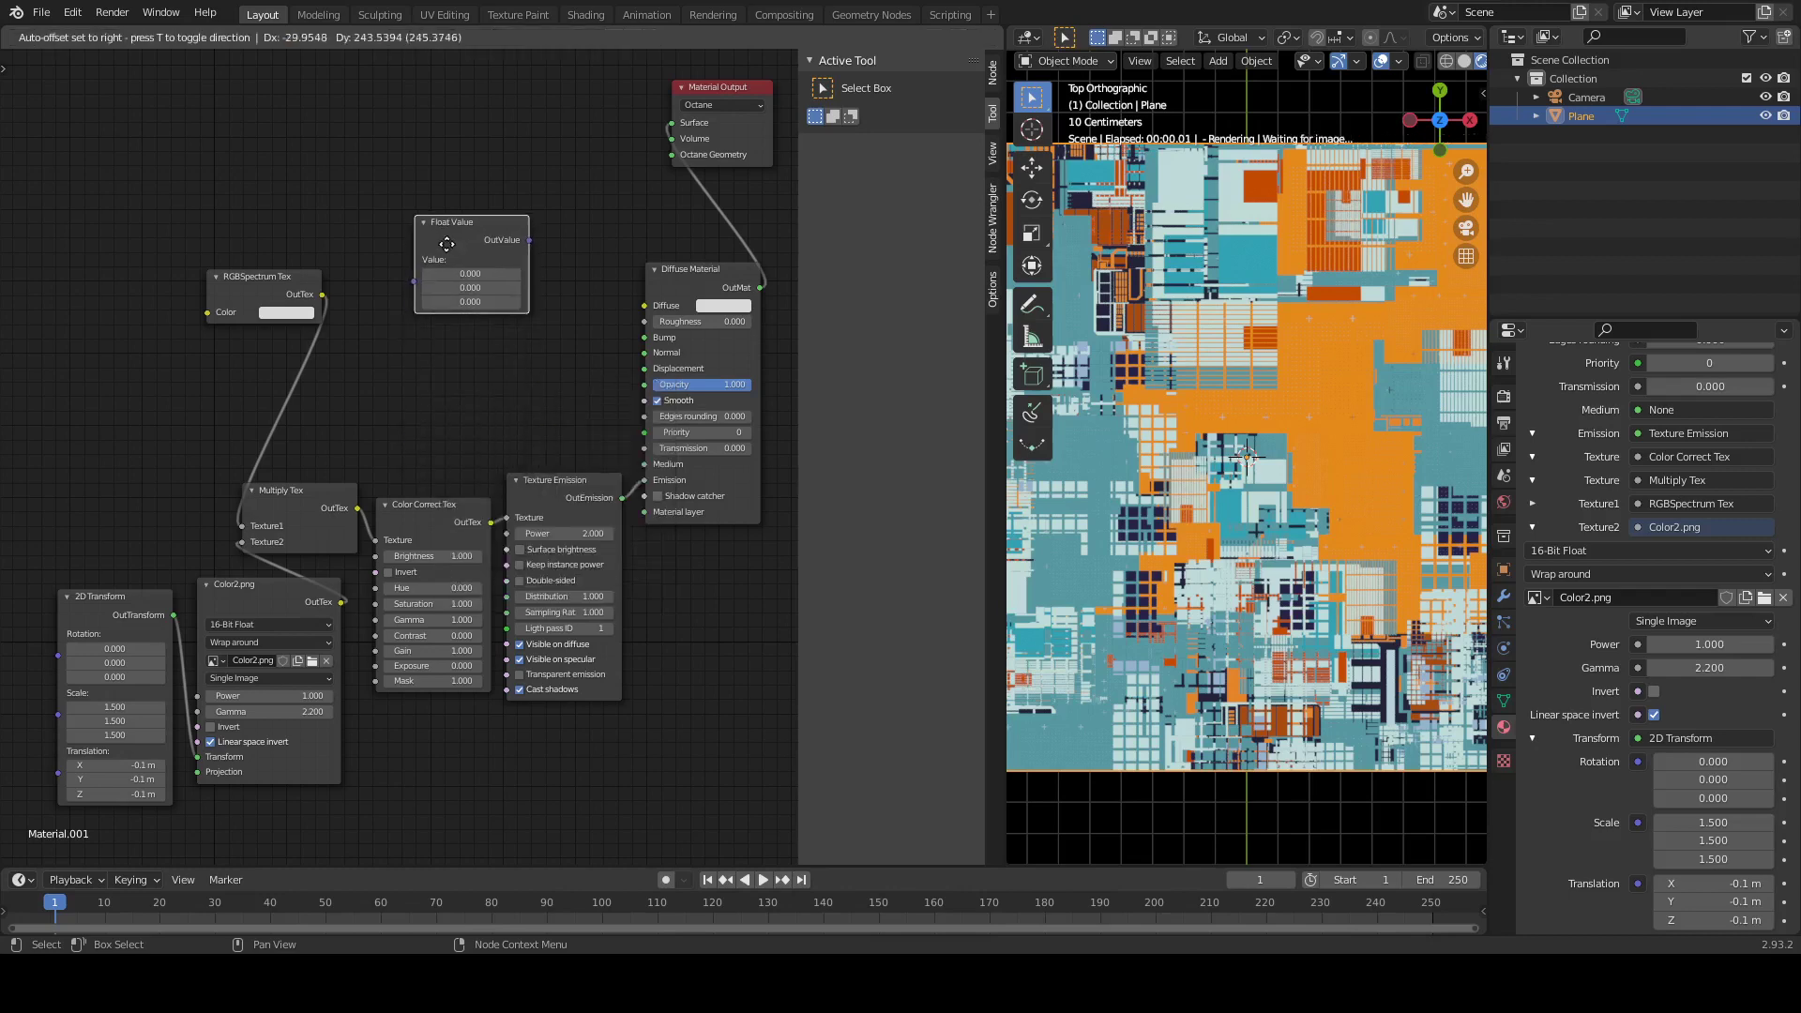
{"action": "left_click", "coordinate": [451, 228]}
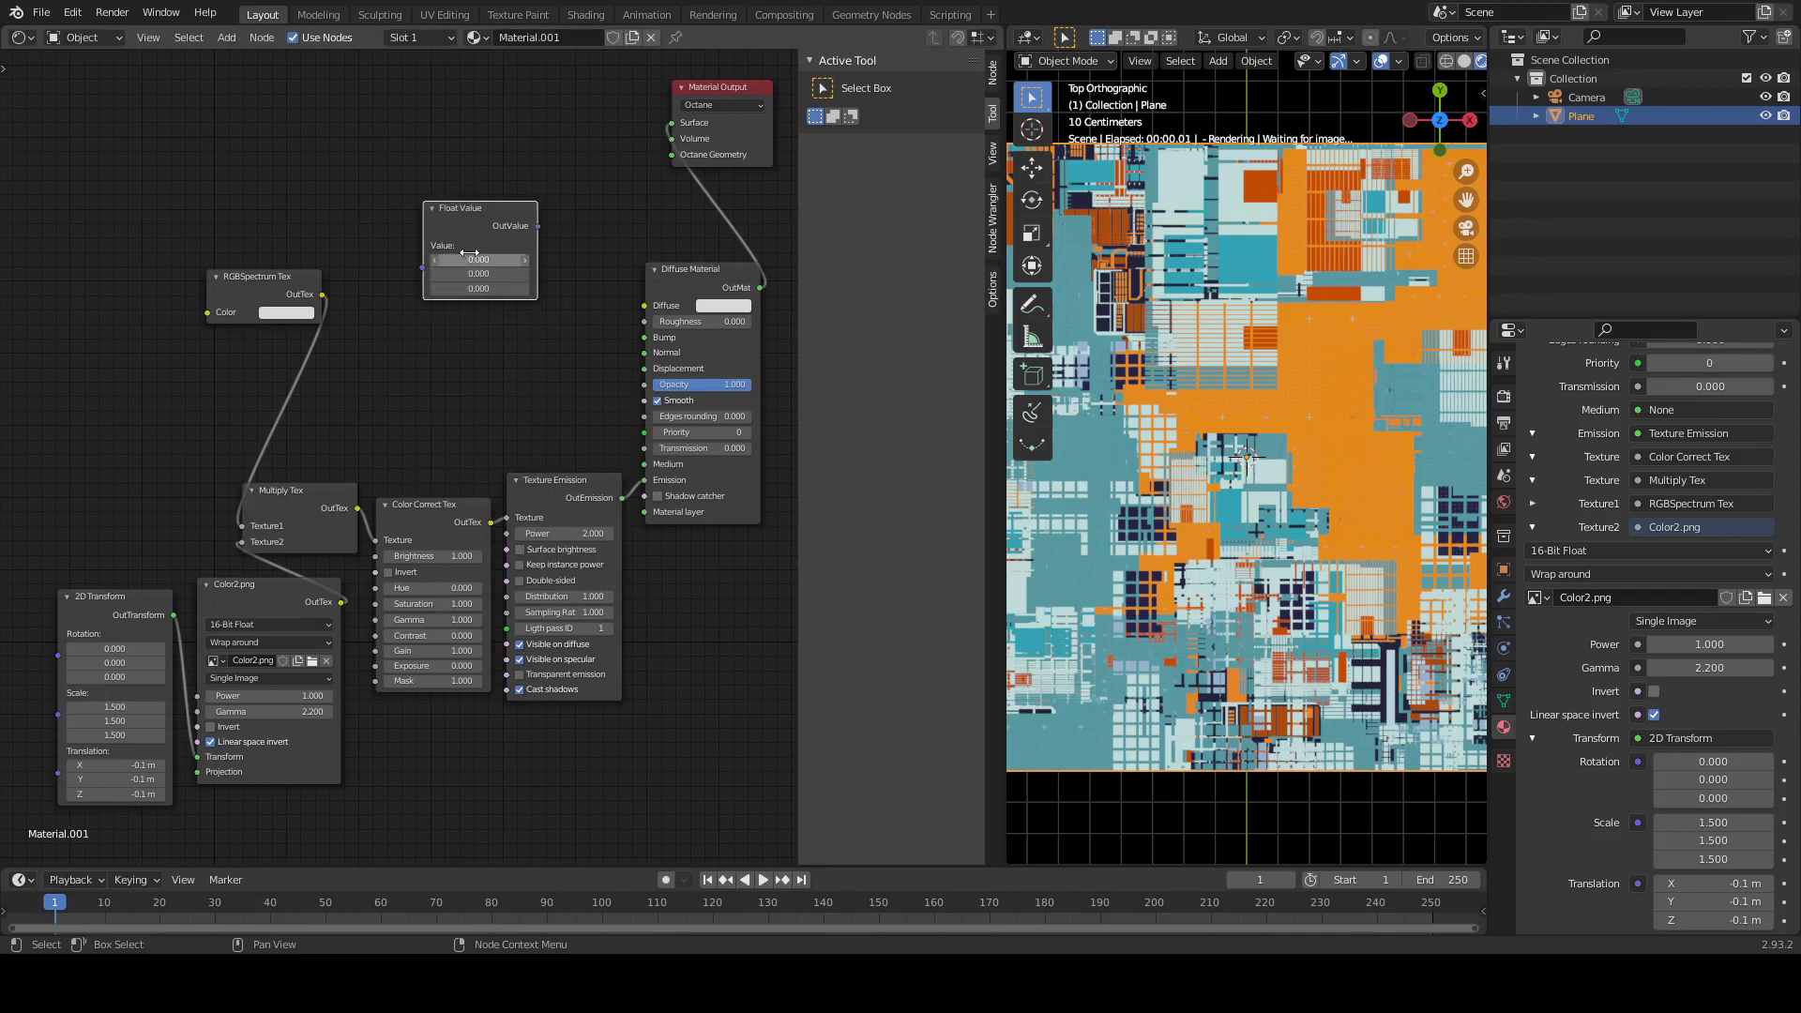
{"action": "left_click_drag", "start_coordinate": [469, 216], "coordinate": [433, 252]}
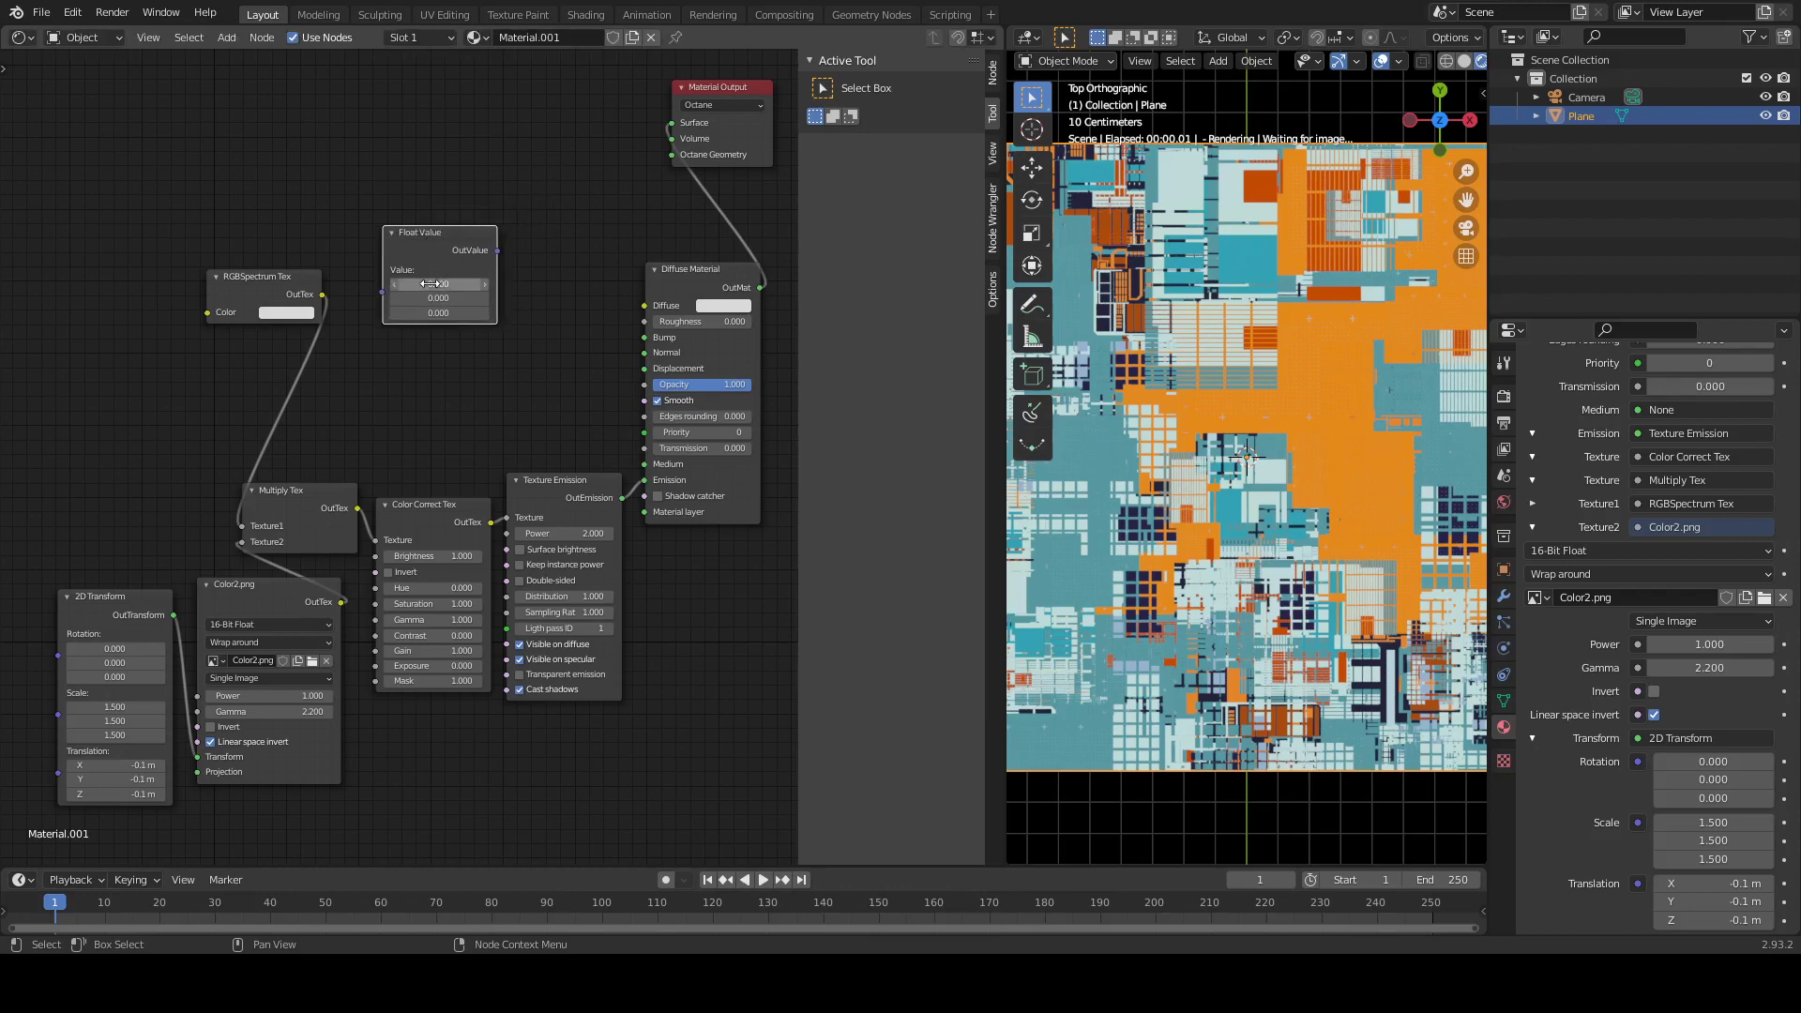